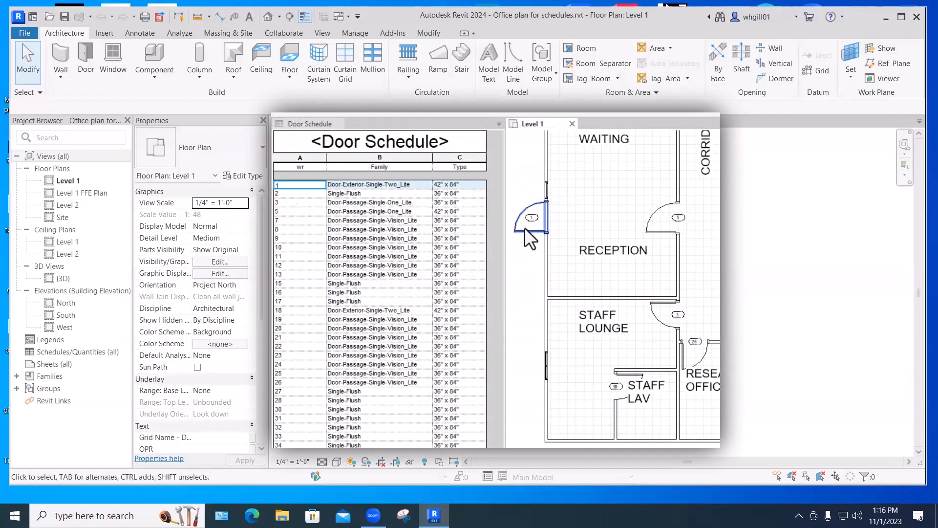
Delete the exterior door beside Reception from the floor plan.
left_click(525, 229)
right_click(526, 229)
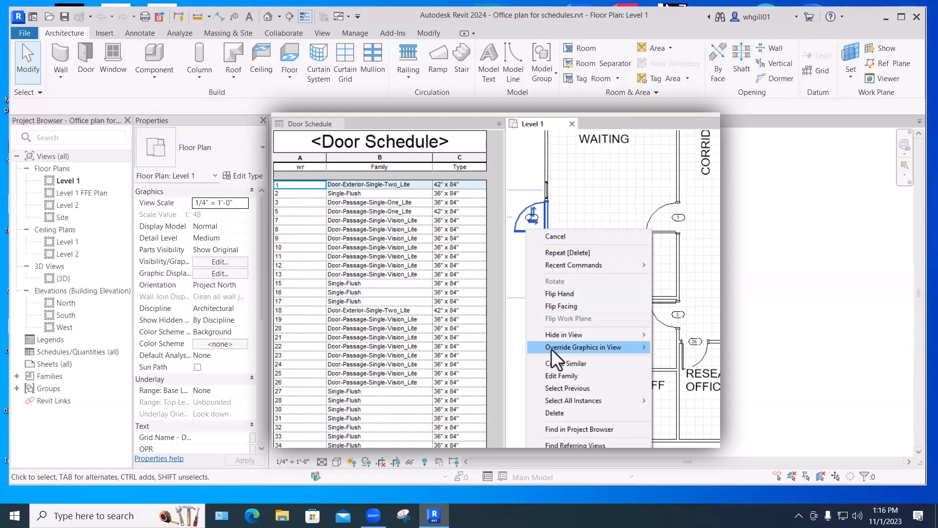
left_click(557, 412)
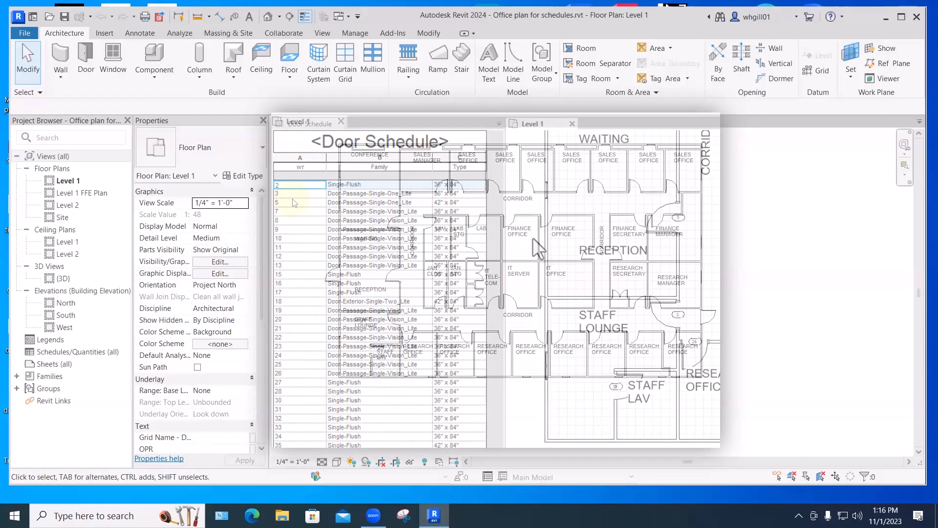
Inspect the Mark property of the exterior door by Reception, the Sales Manager door and several Research Office doors.
left_click(295, 202)
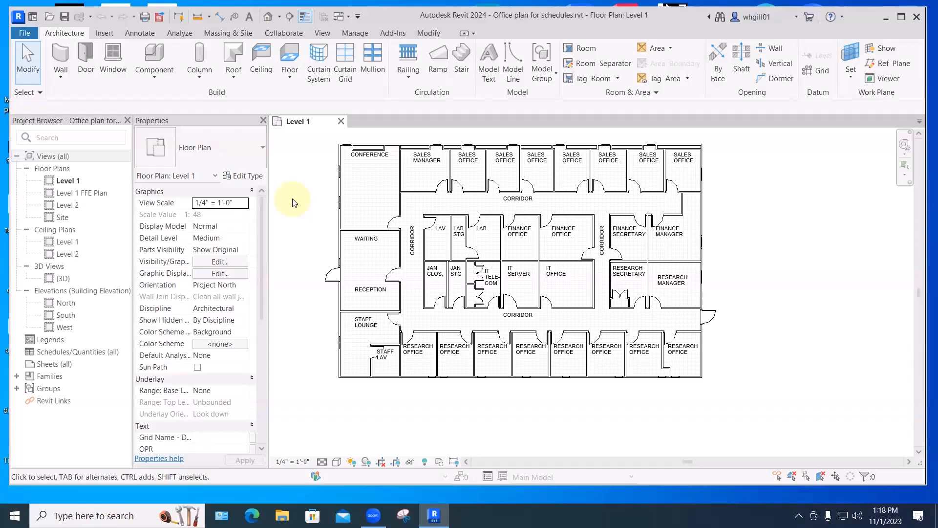
left_click(330, 275)
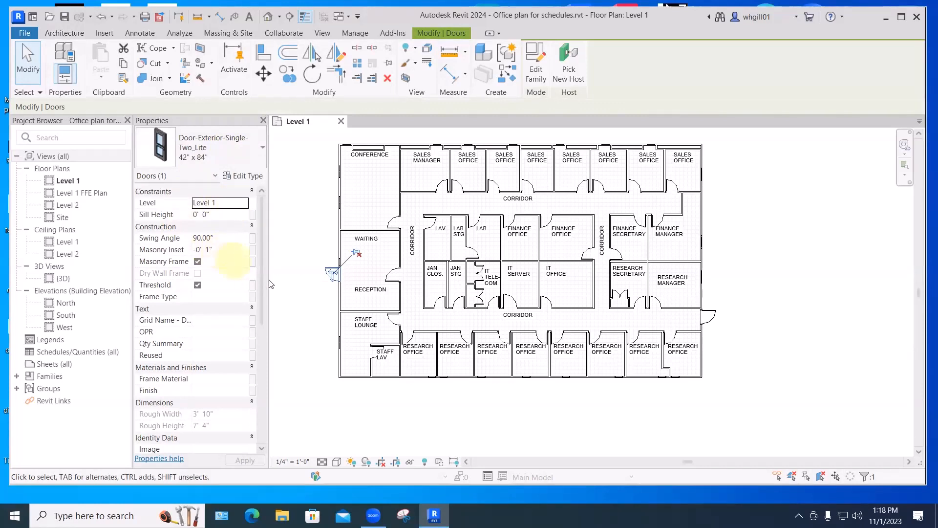
left_click_drag(260, 287, 257, 354)
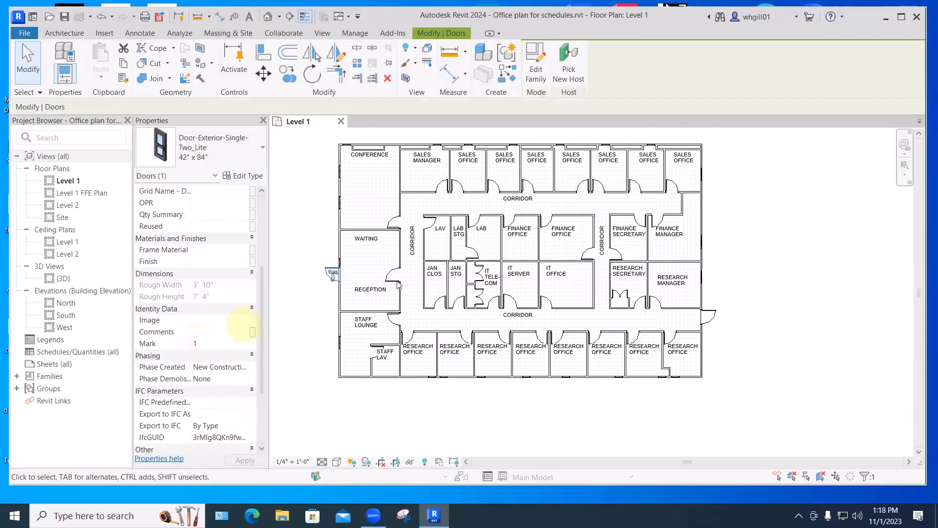
left_click(444, 188)
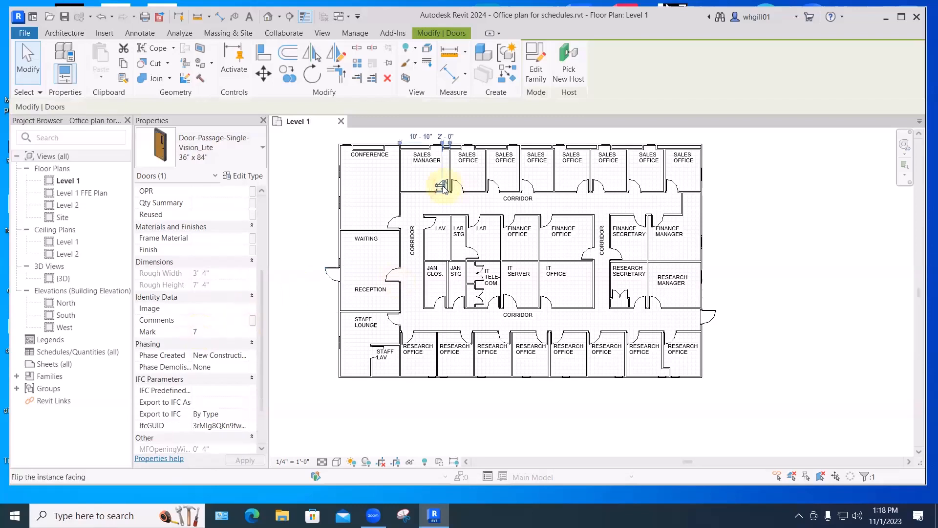
left_click(501, 342)
left_click(466, 337)
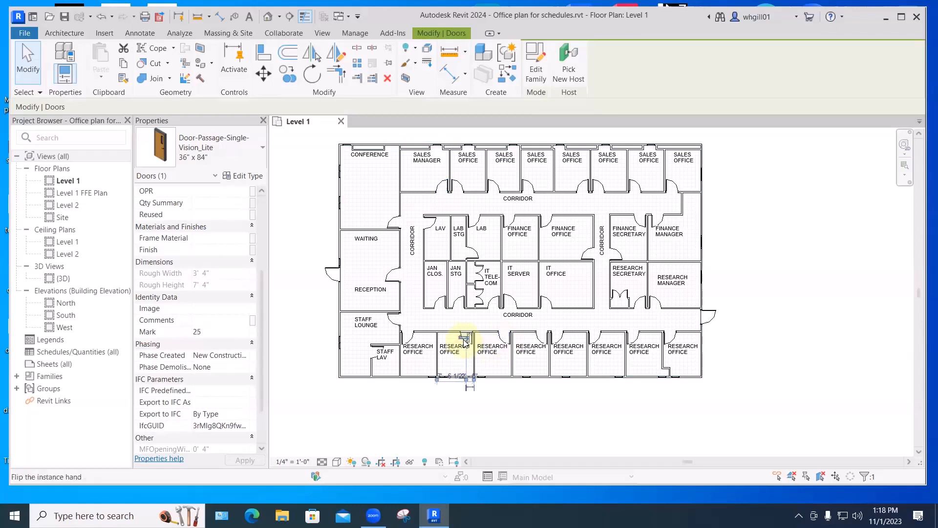
left_click(540, 338)
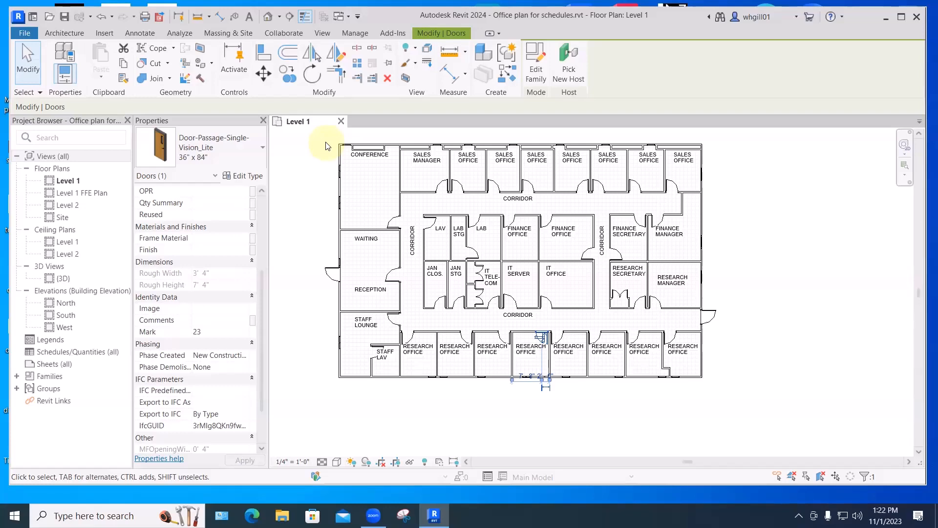
left_click(288, 166)
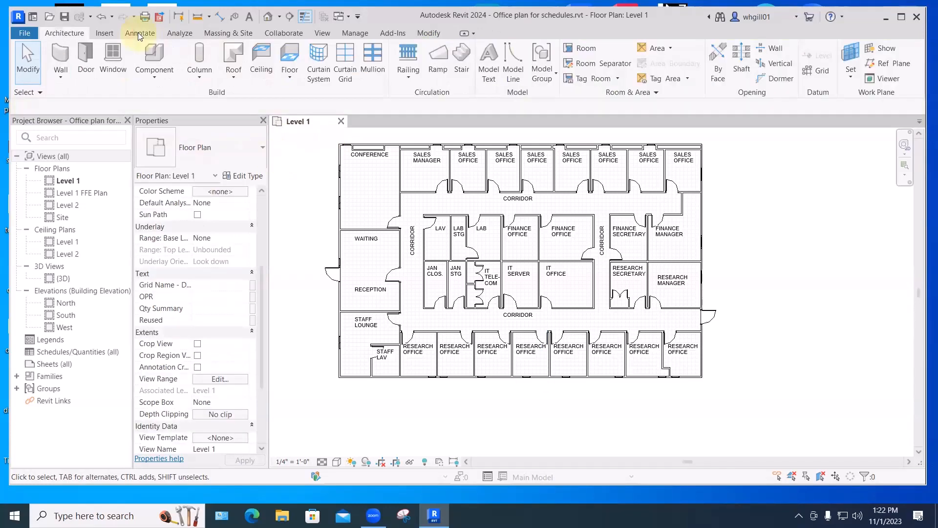
Tag the exterior door beside Reception by category, loading Door Tag.rfa from the Annotations > Architectural folder of the US library.
left_click(140, 35)
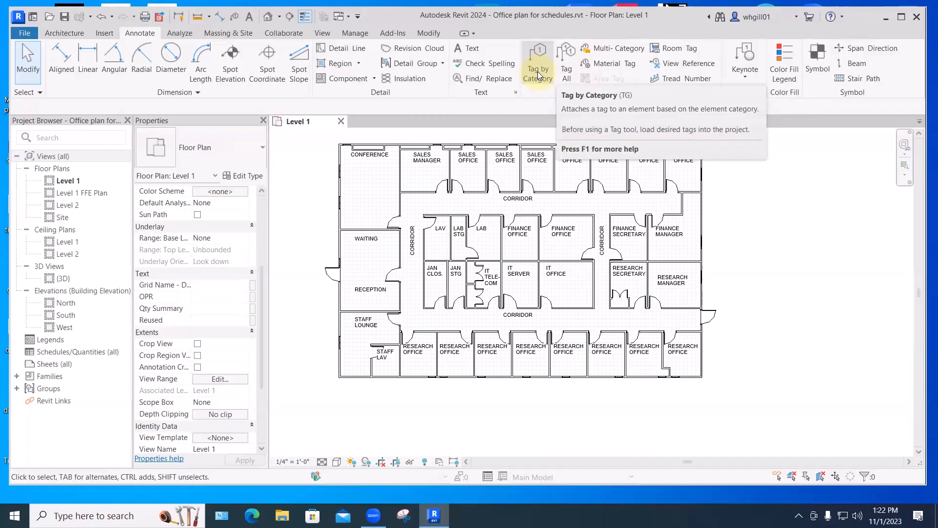
left_click(538, 71)
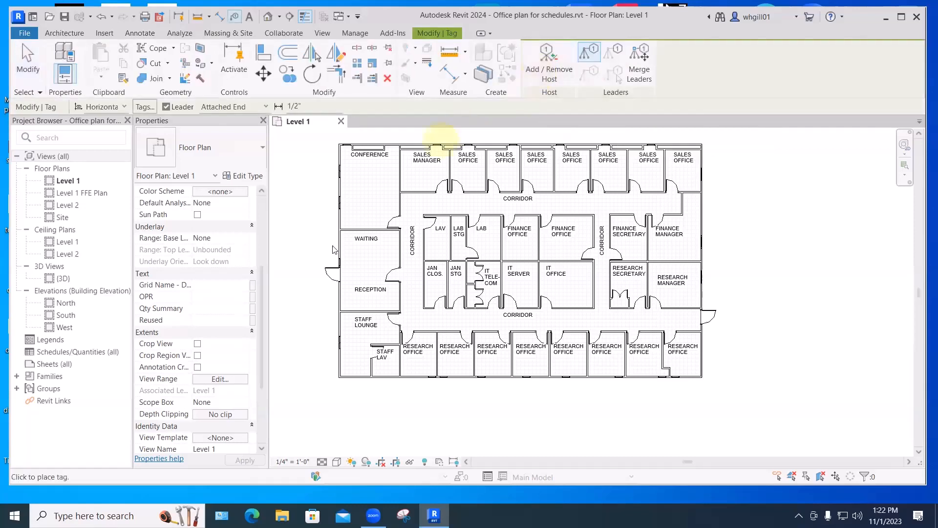
left_click(326, 271)
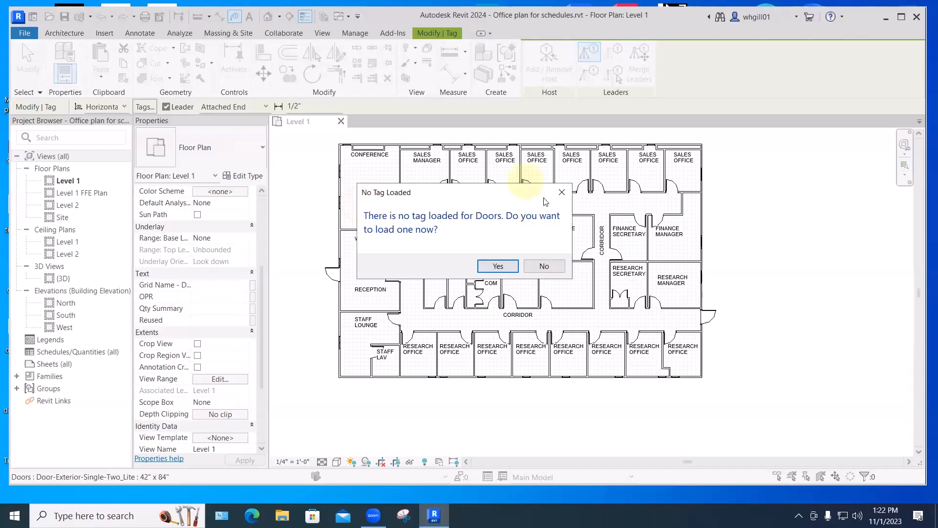
left_click(506, 268)
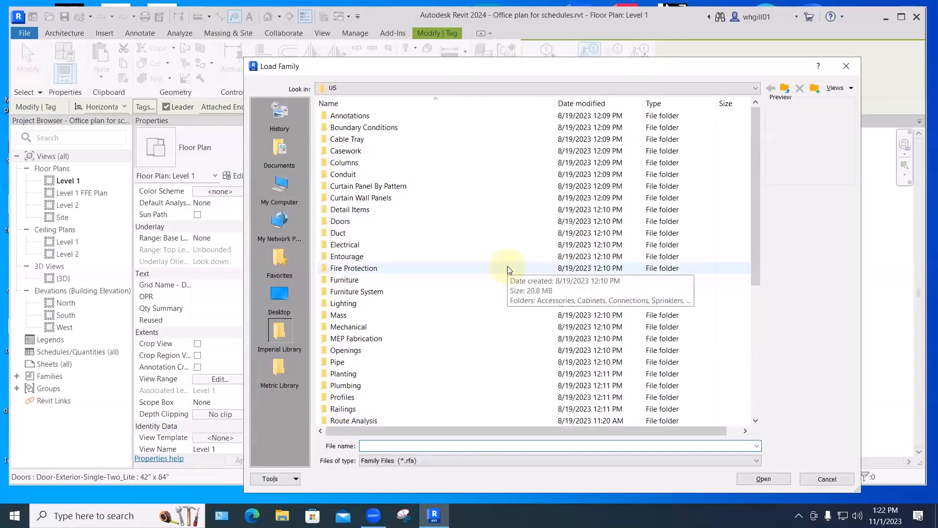
double_click(344, 119)
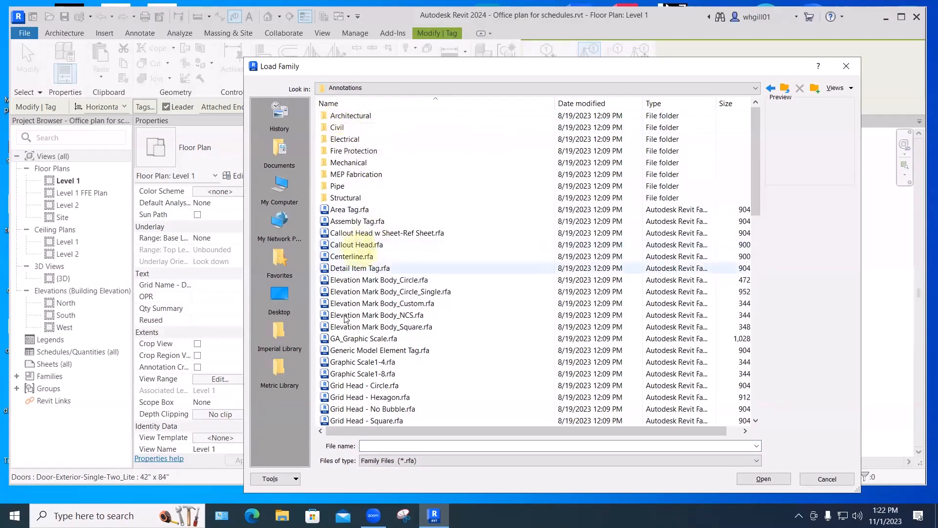
left_click(345, 119)
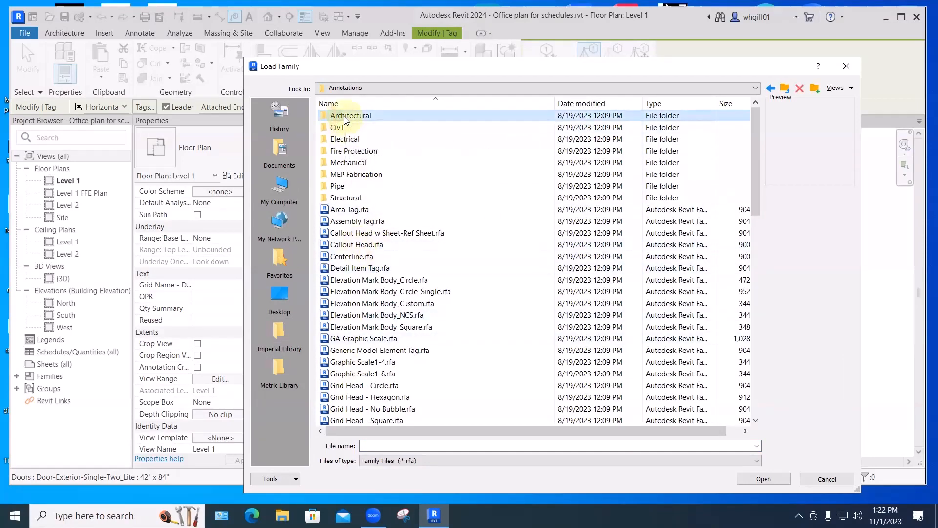
double_click(345, 117)
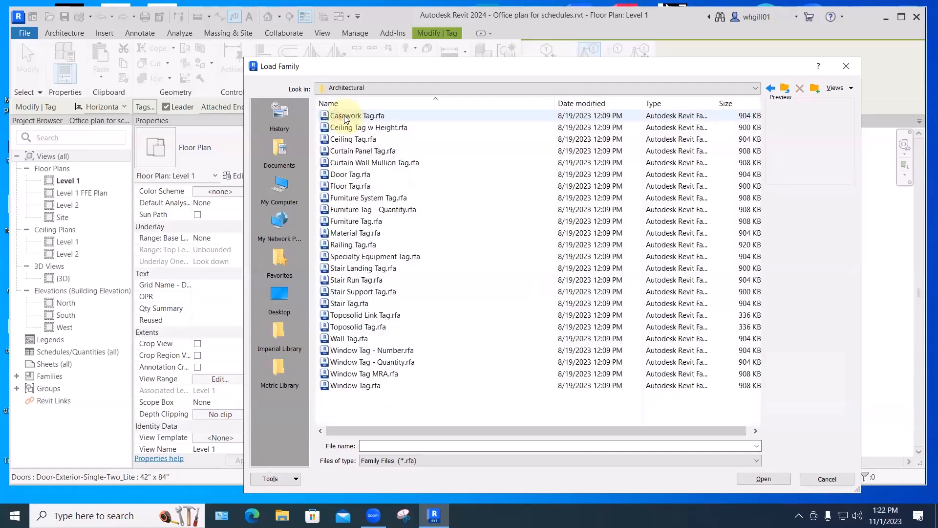
left_click(339, 175)
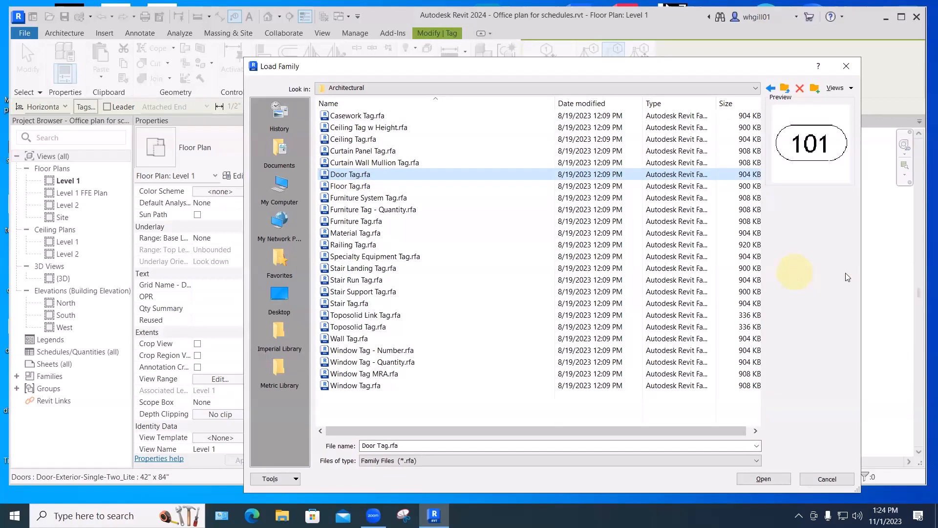
left_click(753, 477)
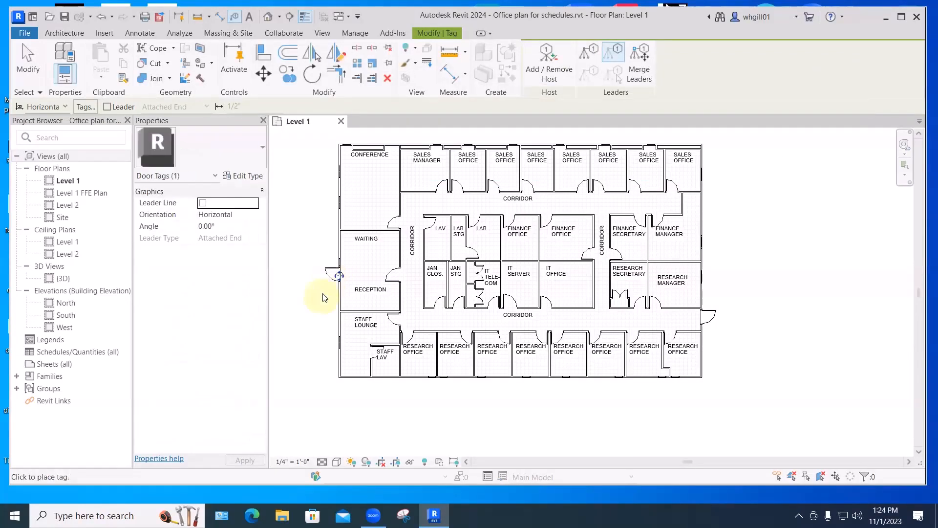
scroll(325, 293, "up", 1)
scroll(346, 268, "up", 3)
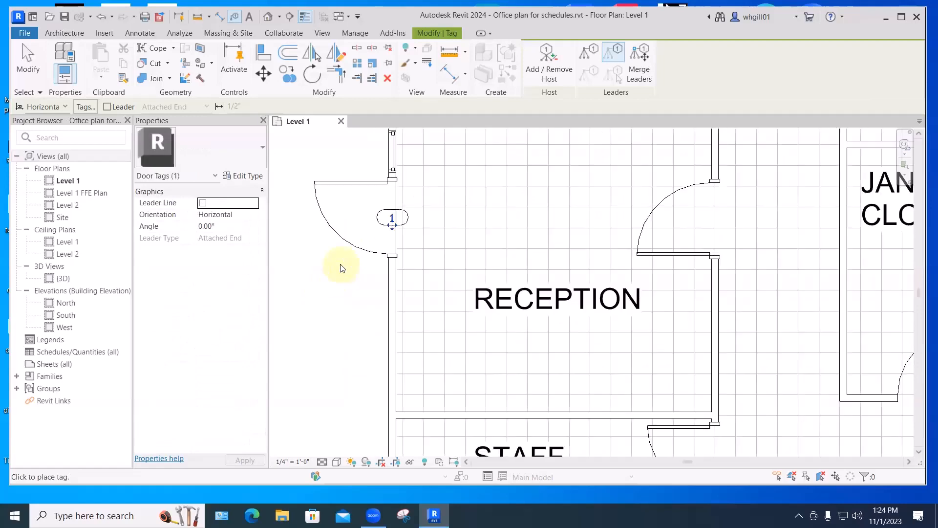
key("Escape")
key("Escape")
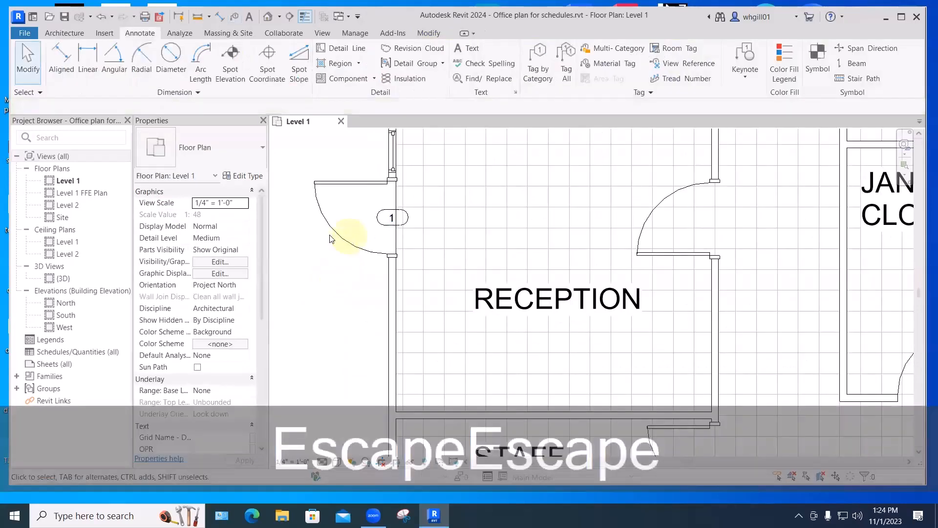
Check the Mark property of the tagged exterior door beside Reception.
left_click(329, 235)
left_click_drag(262, 262, 266, 331)
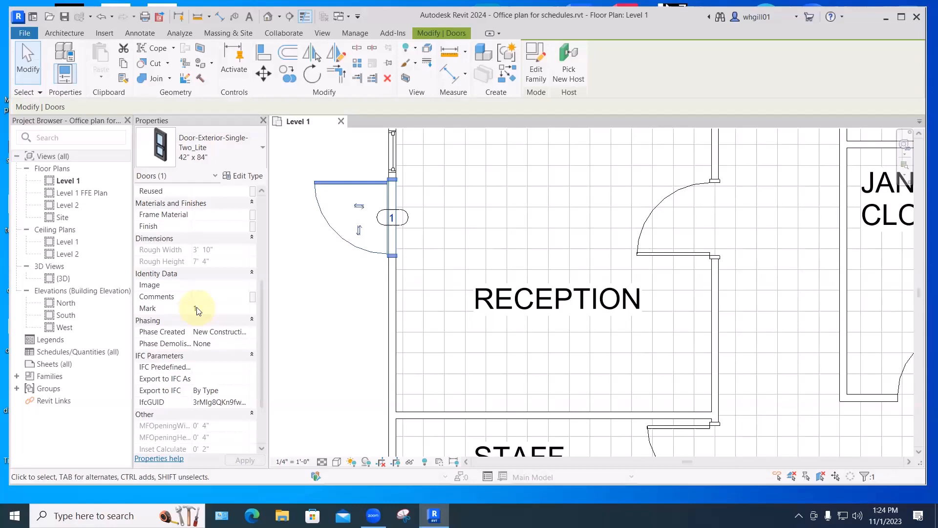
left_click(361, 279)
Tag the door between Reception and the corridor by category.
scroll(361, 279, "down", 5)
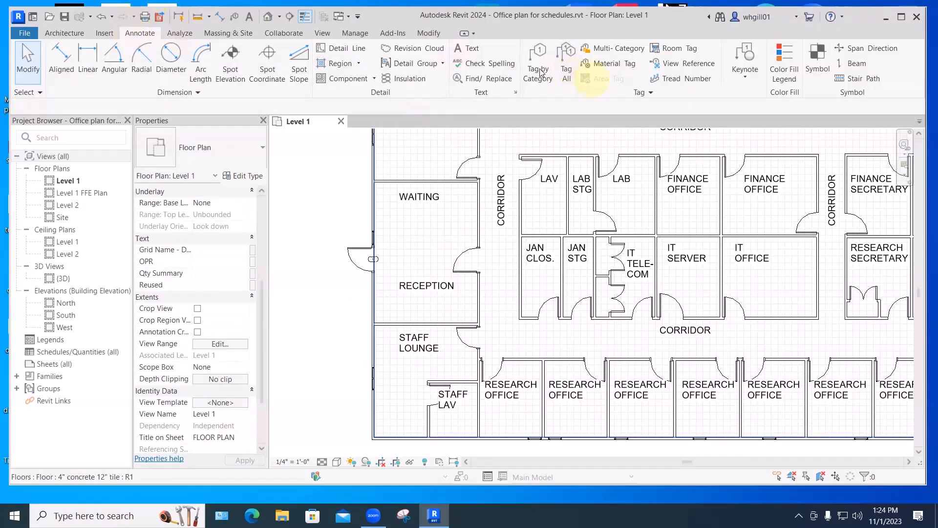
left_click(538, 72)
left_click(465, 257)
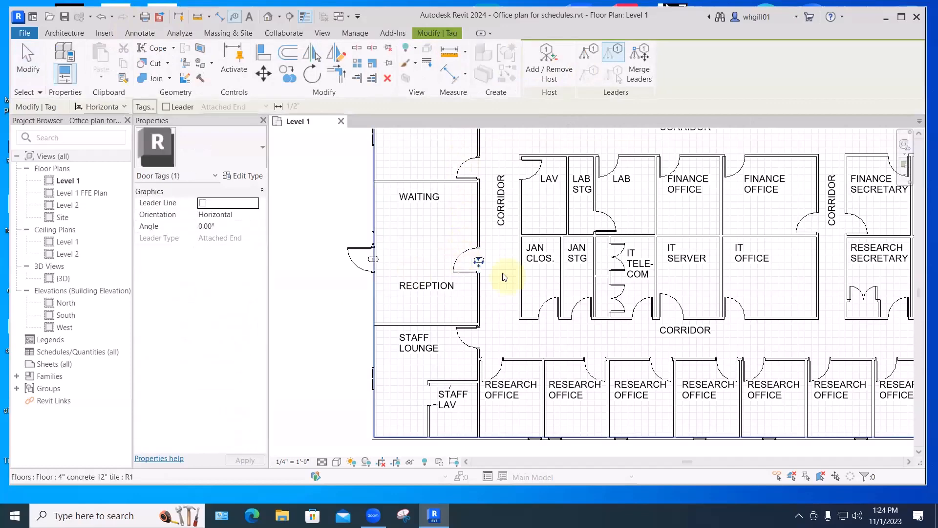
key("Escape")
scroll(487, 266, "up", 6)
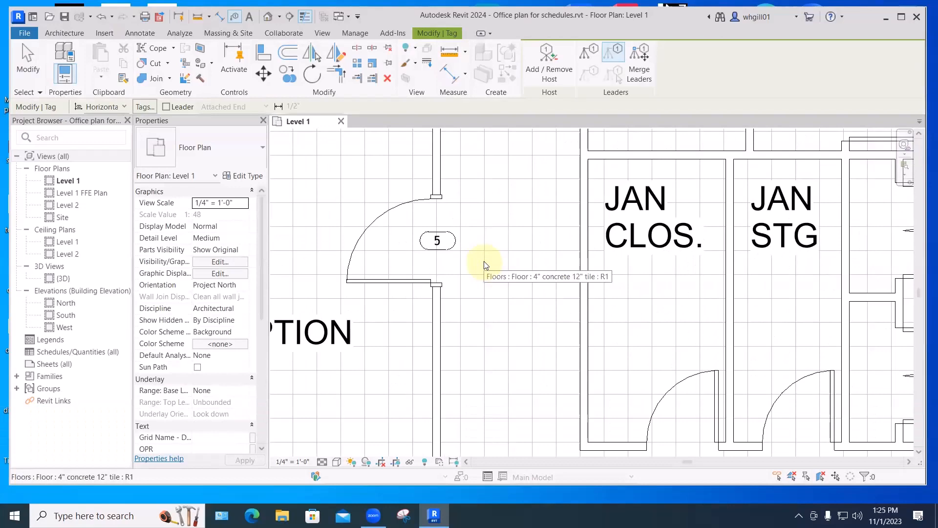
Tag all untagged doors in the current view with Door Tag, without leaders and in horizontal orientation.
scroll(479, 243, "down", 5)
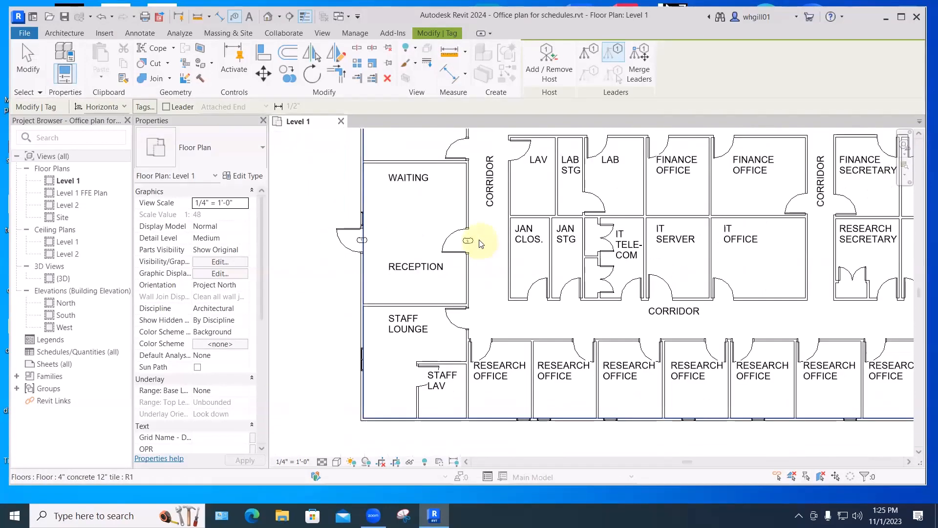
scroll(479, 243, "down", 2)
middle_click_drag(342, 210, 325, 293)
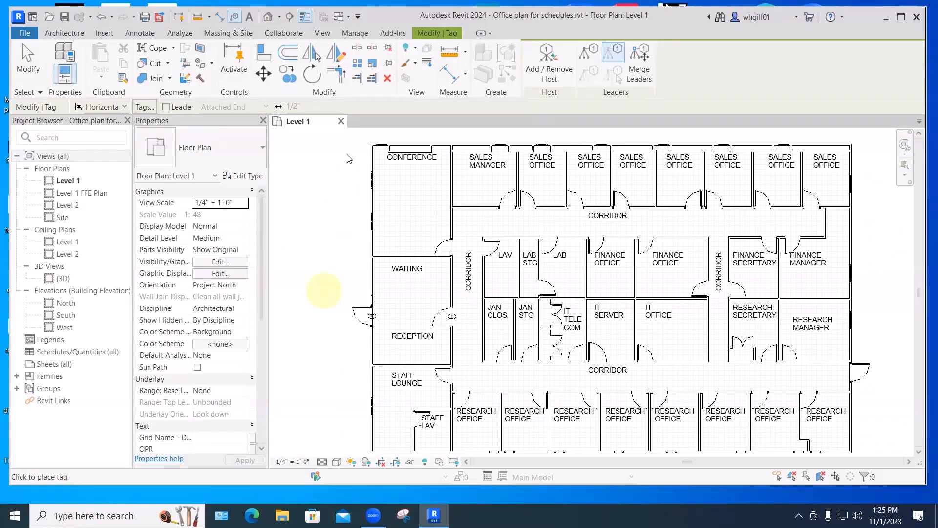
left_click(142, 36)
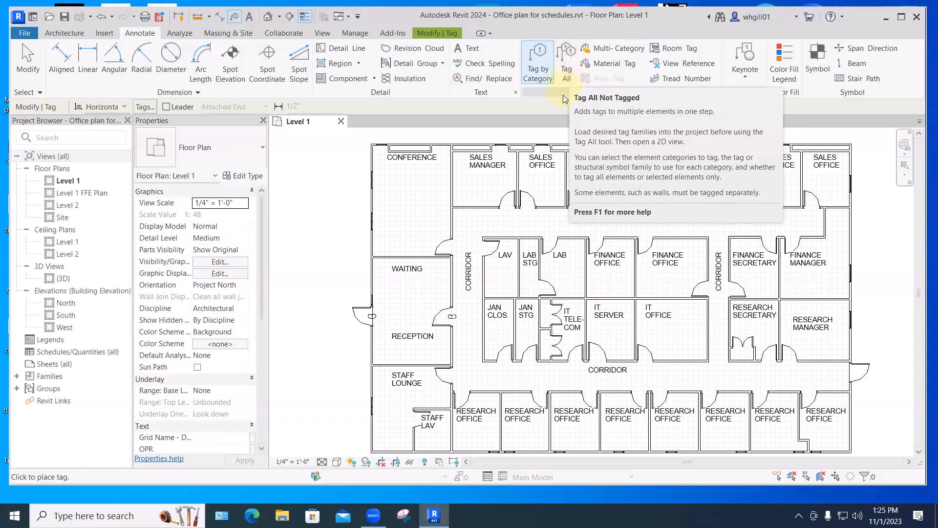
left_click(566, 74)
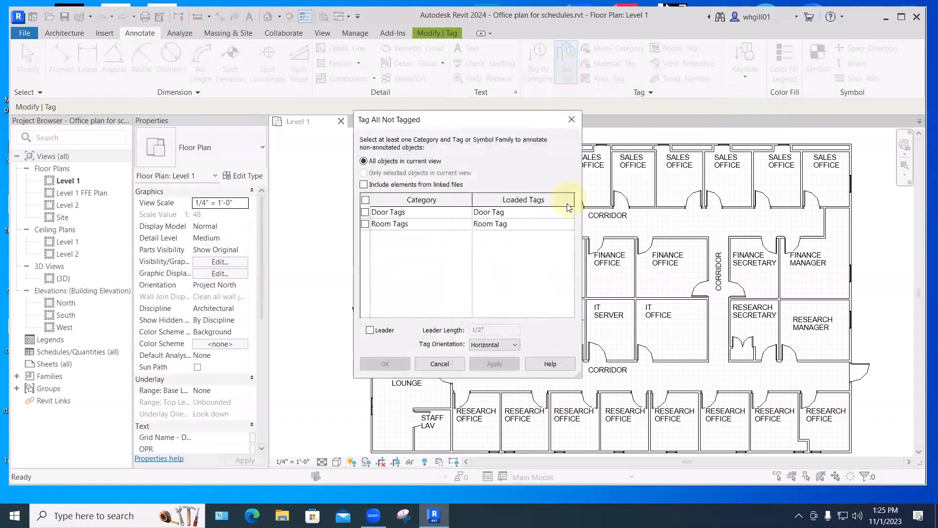
left_click(365, 214)
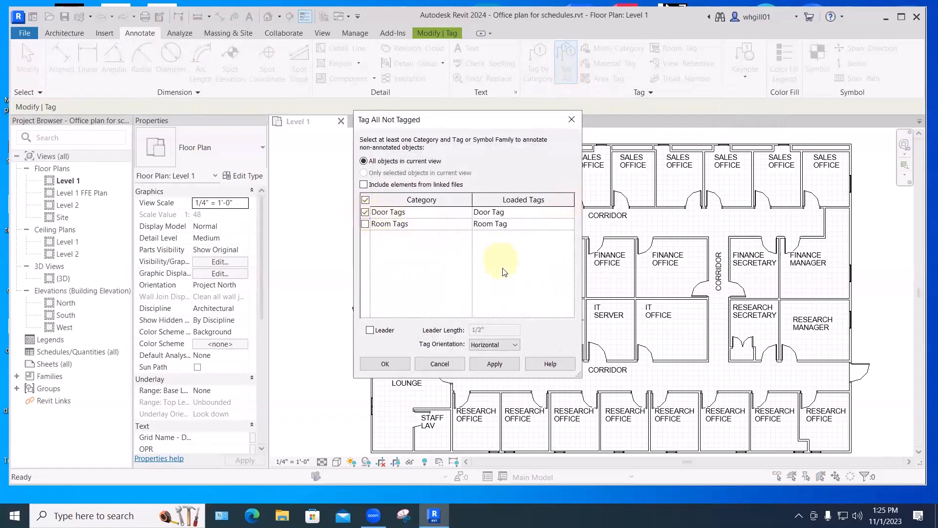
left_click(490, 362)
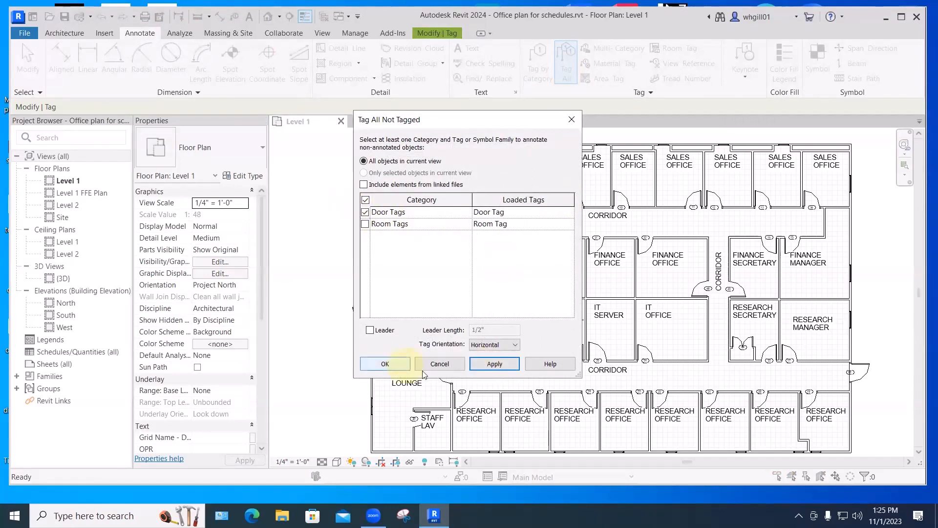
left_click(404, 365)
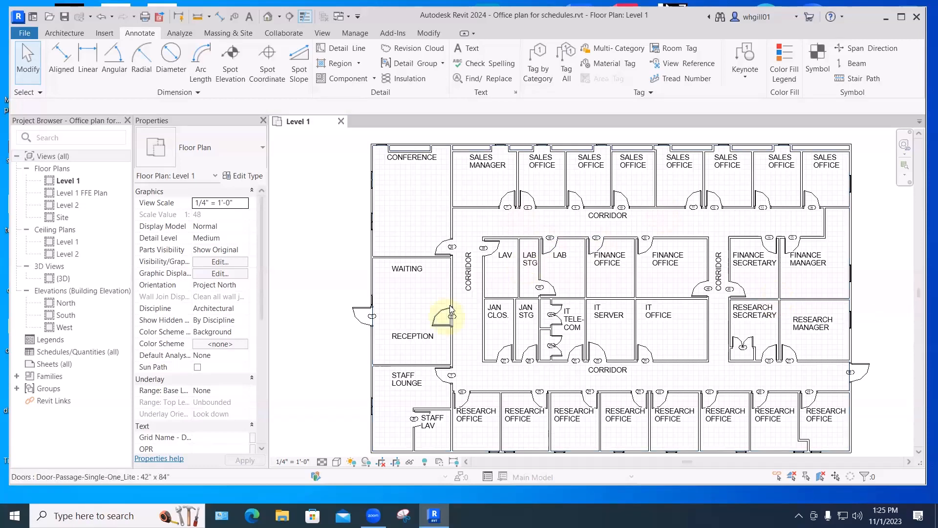
scroll(446, 241, "up", 4)
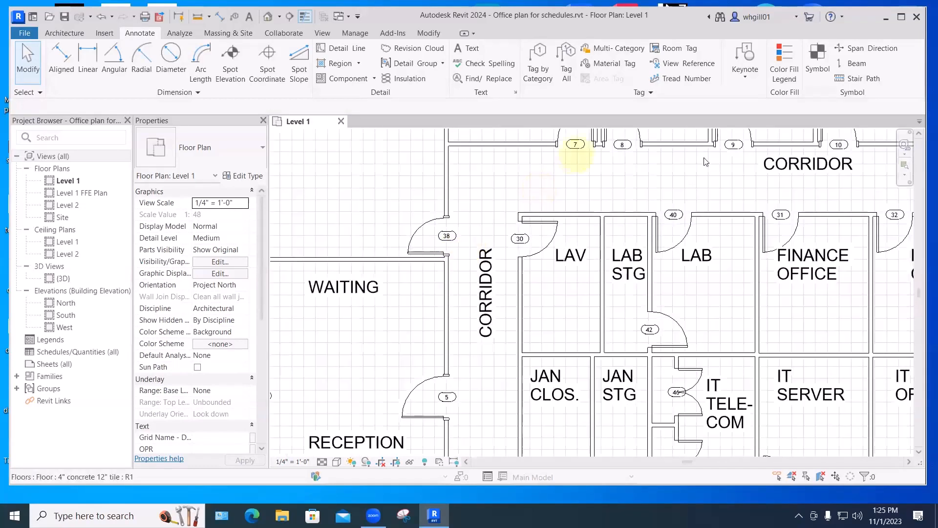
scroll(705, 162, "down", 4)
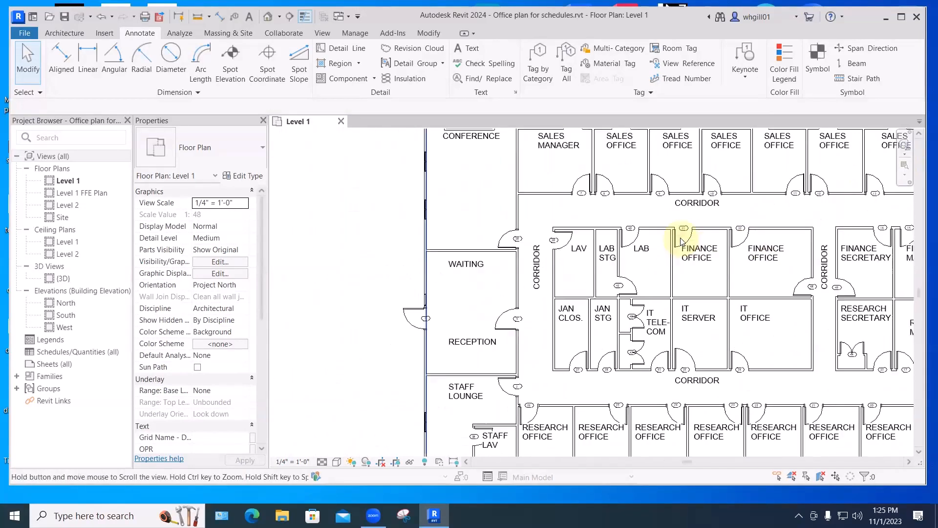
scroll(681, 239, "down", 2)
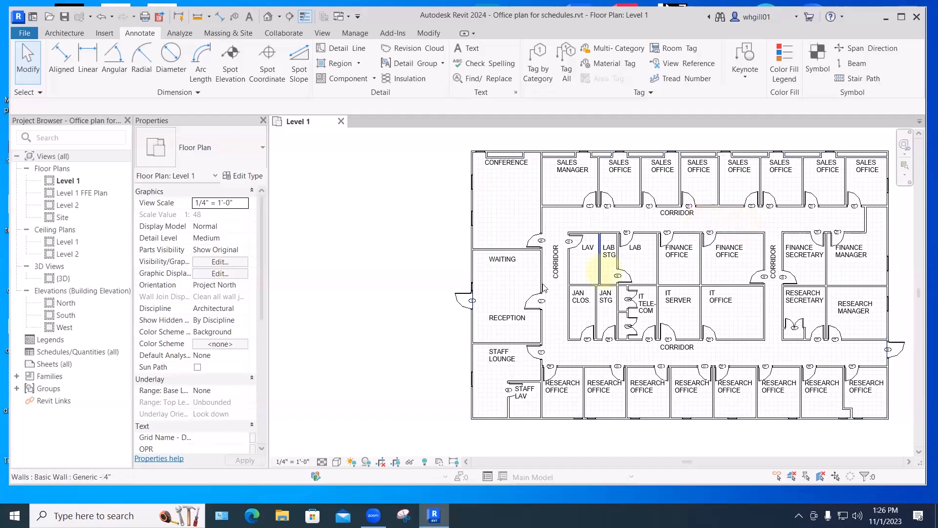
scroll(561, 291, "up", 3)
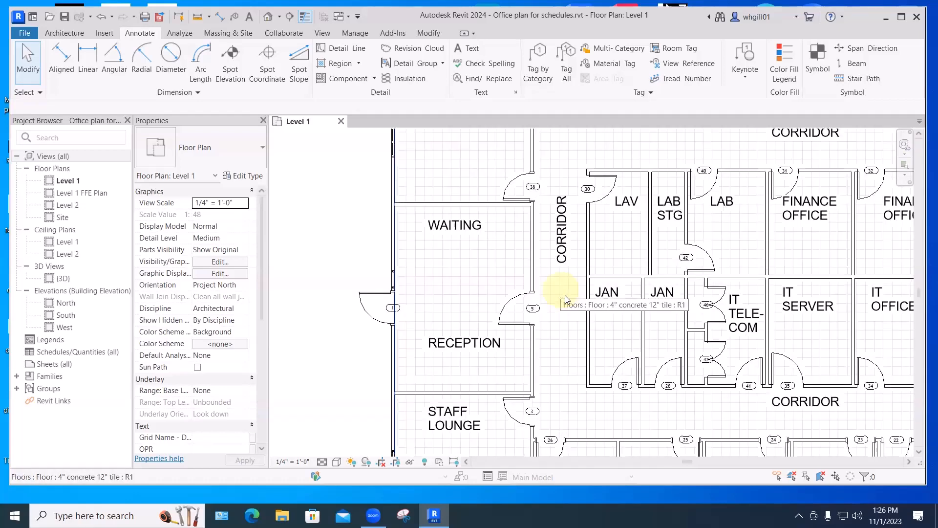
Try to set the Mark of the door between Reception and the corridor to 2.
scroll(535, 312, "up", 4)
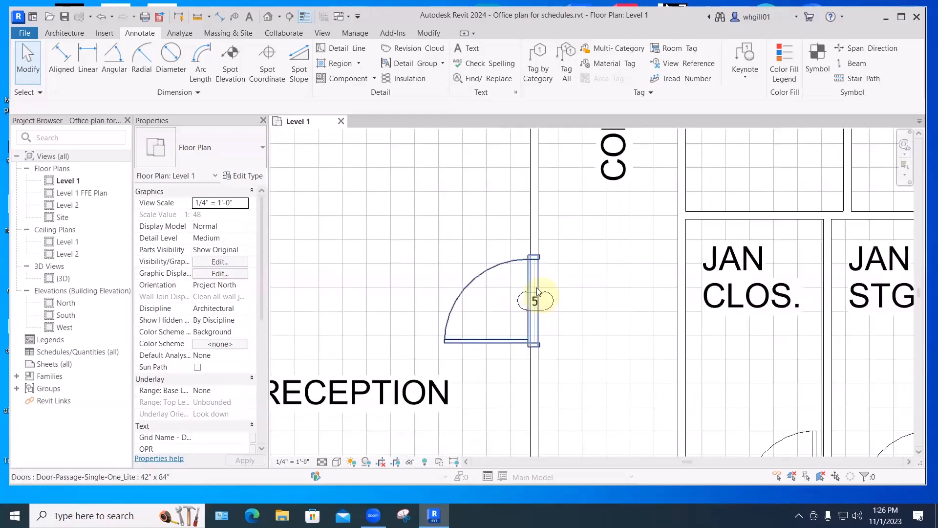
scroll(538, 296, "down", 2)
scroll(539, 288, "down", 2)
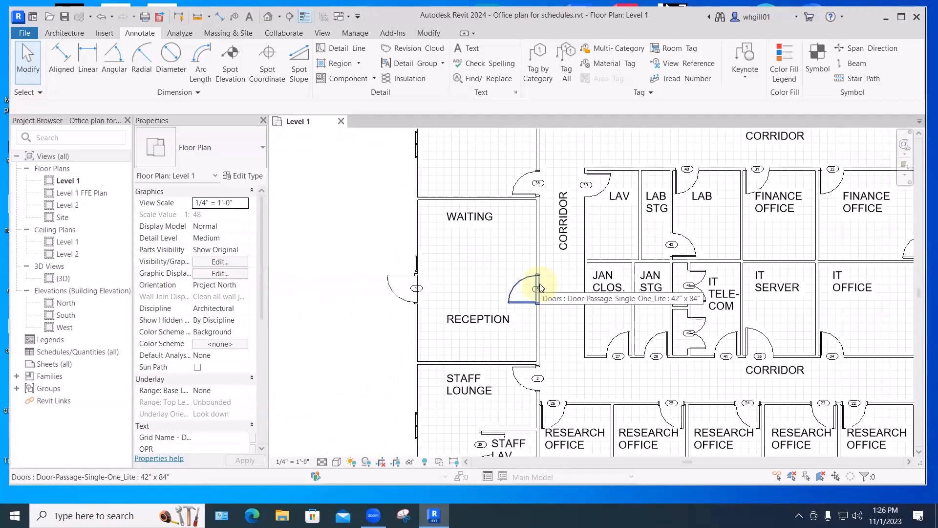
scroll(538, 296, "up", 5)
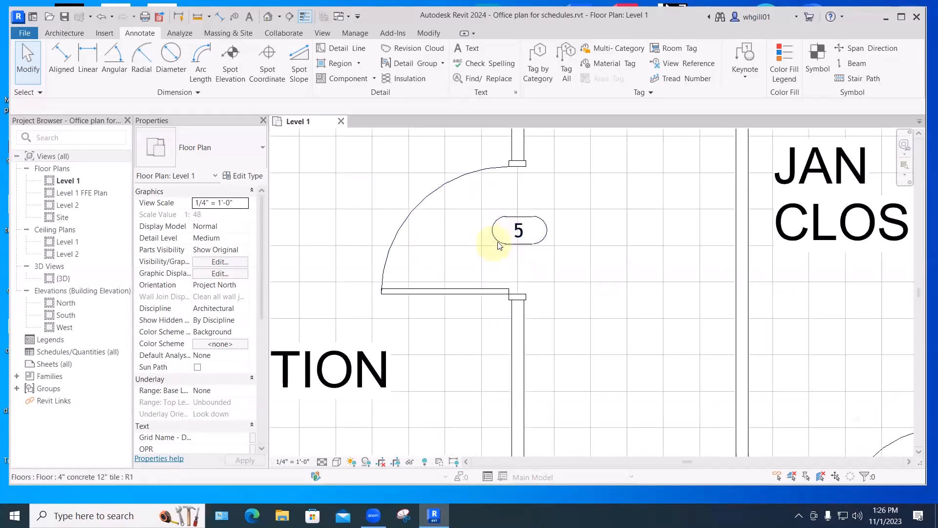
left_click(452, 185)
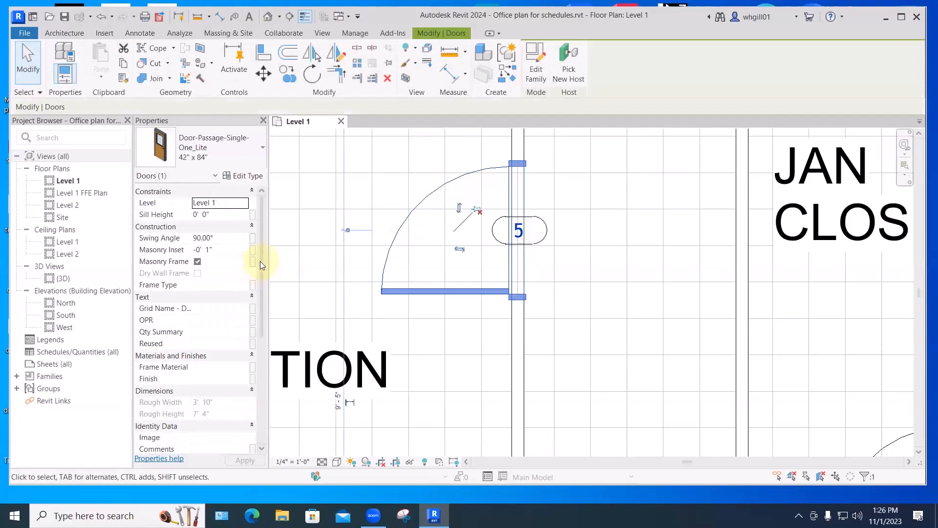
left_click_drag(260, 261, 256, 337)
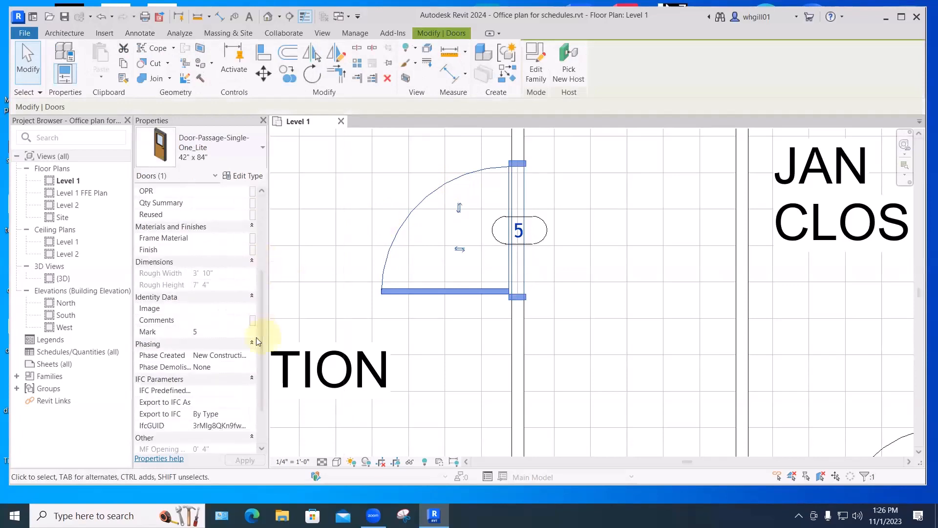
left_click(198, 333)
type("2")
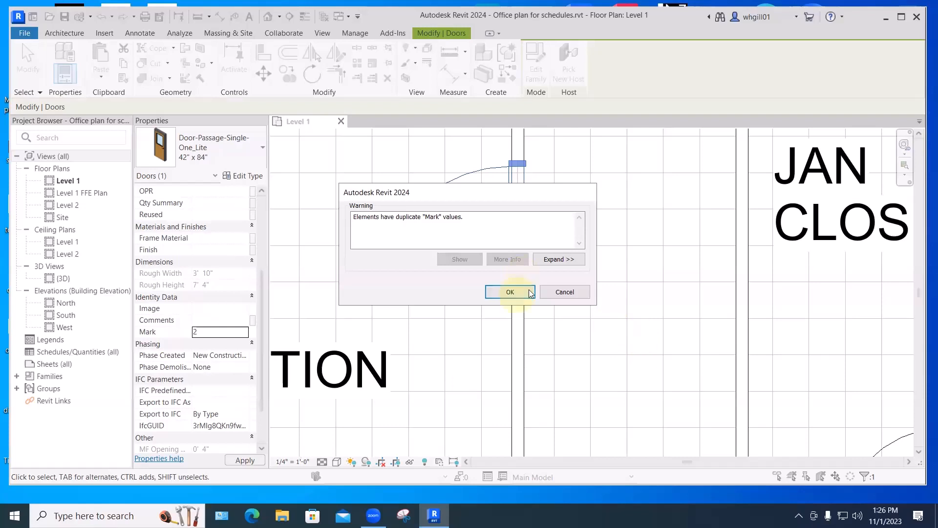
left_click(564, 293)
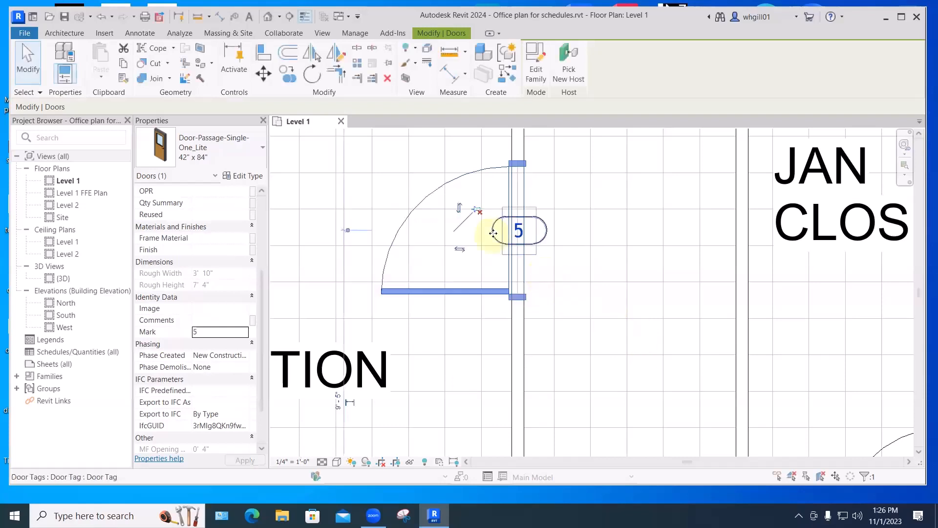
Set the Mark of the door between Reception and the corridor to 102.
left_click(208, 330)
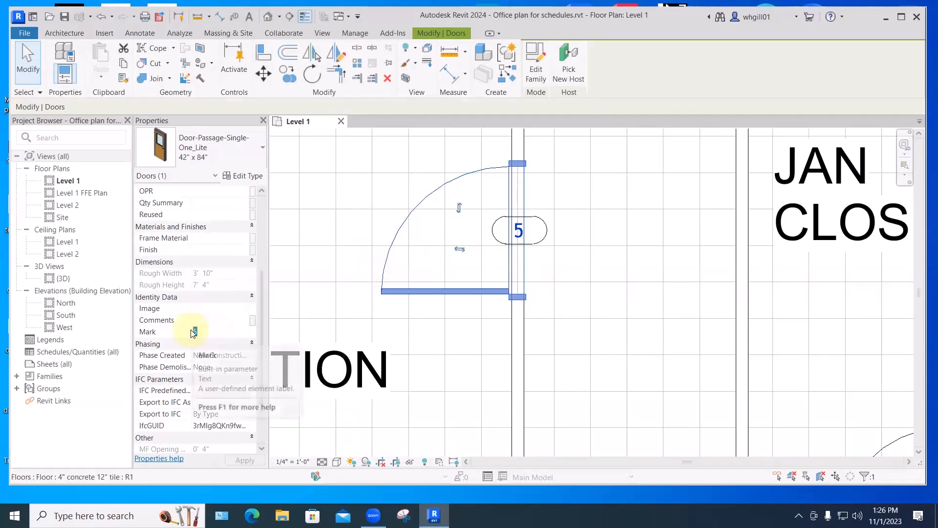
type("102")
key("Return")
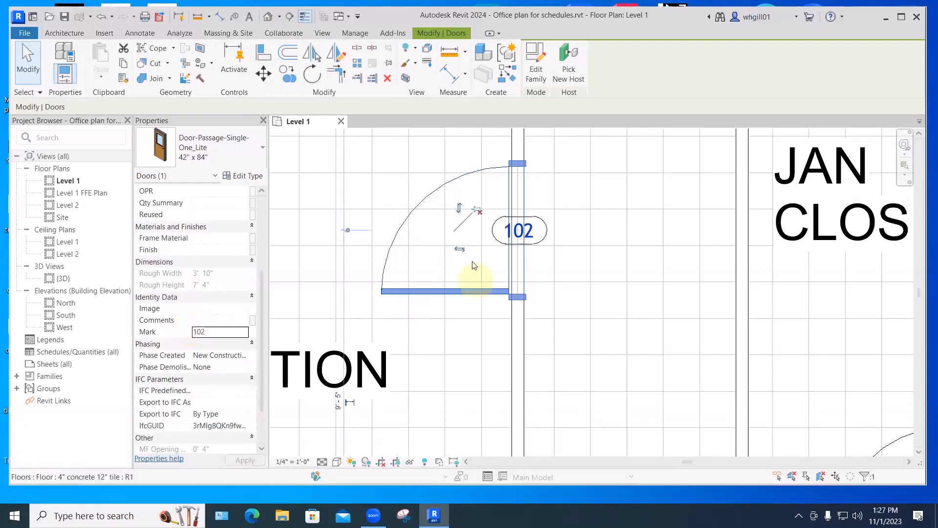
left_click(467, 266)
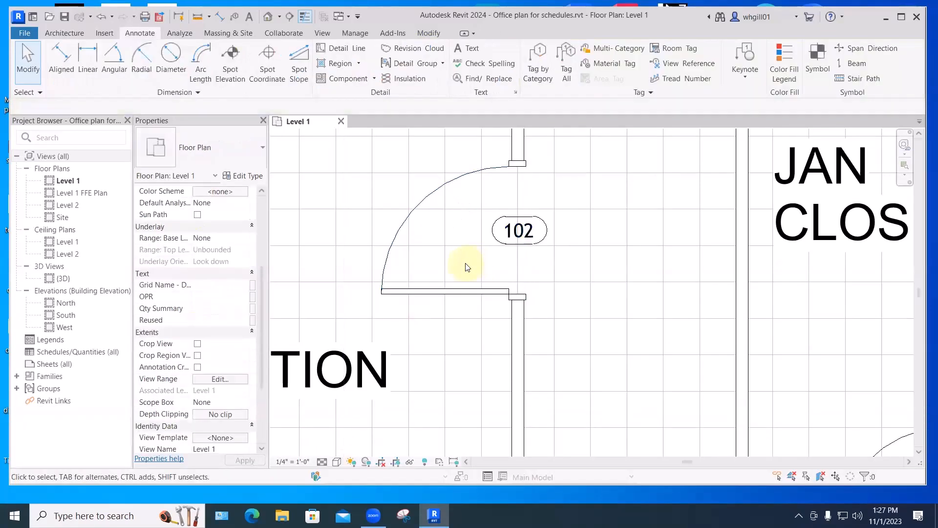
scroll(468, 267, "down", 5)
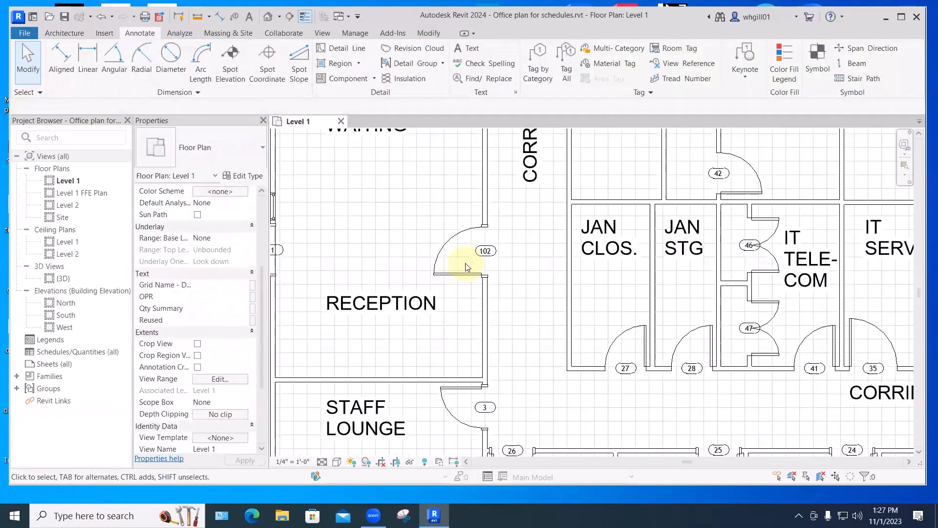
Try repositioning the tag of the door between Reception and the corridor.
scroll(467, 267, "up", 5)
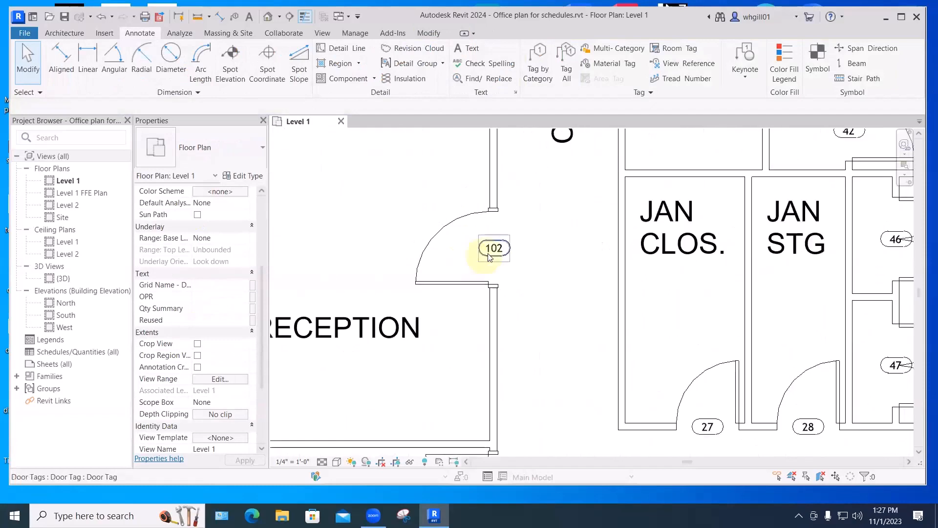
left_click(519, 256)
mouse_move(505, 250)
left_mouse_down()
mouse_move(443, 246)
mouse_move(523, 249)
mouse_move(478, 256)
mouse_move(511, 252)
left_mouse_up()
left_click(512, 275)
scroll(512, 275, "down", 1)
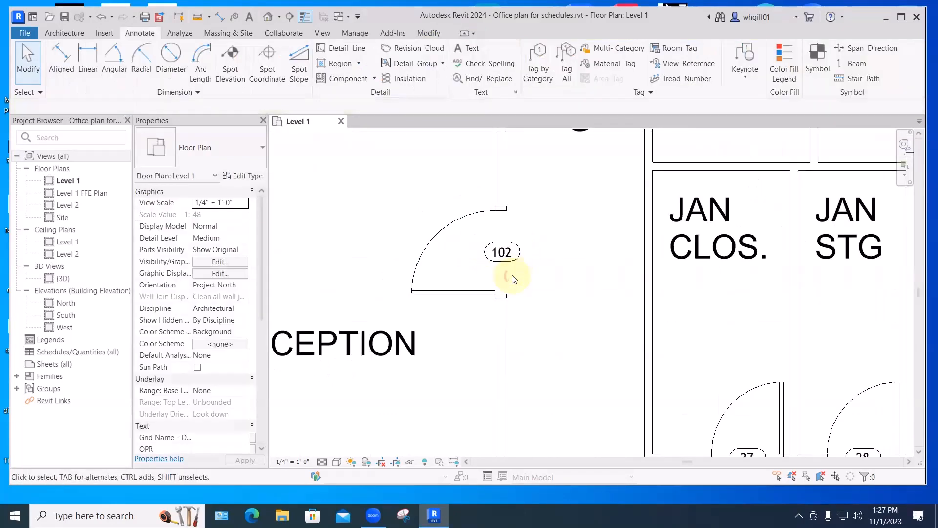
Move tag 46 of the upper double closet door toward IT Telecom, clear of the point where the door swings meet.
scroll(512, 277, "down", 5)
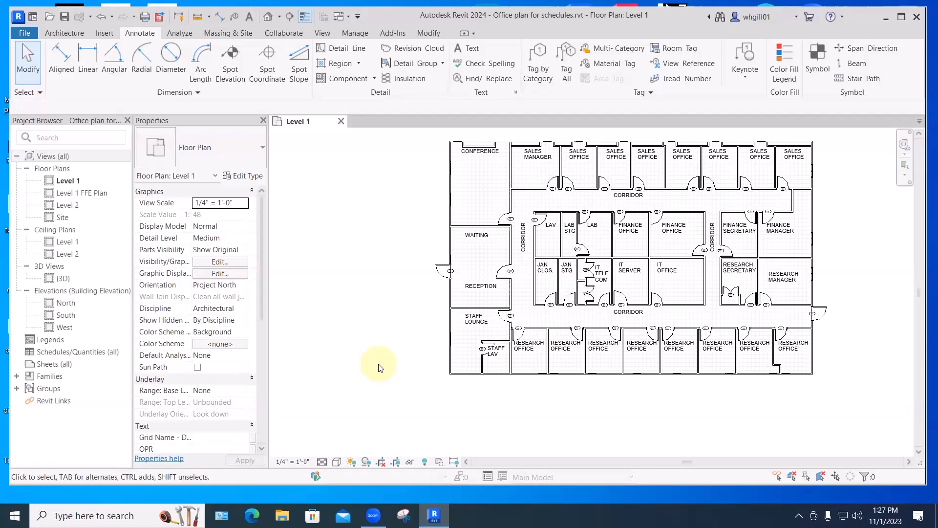
scroll(589, 264, "up", 5)
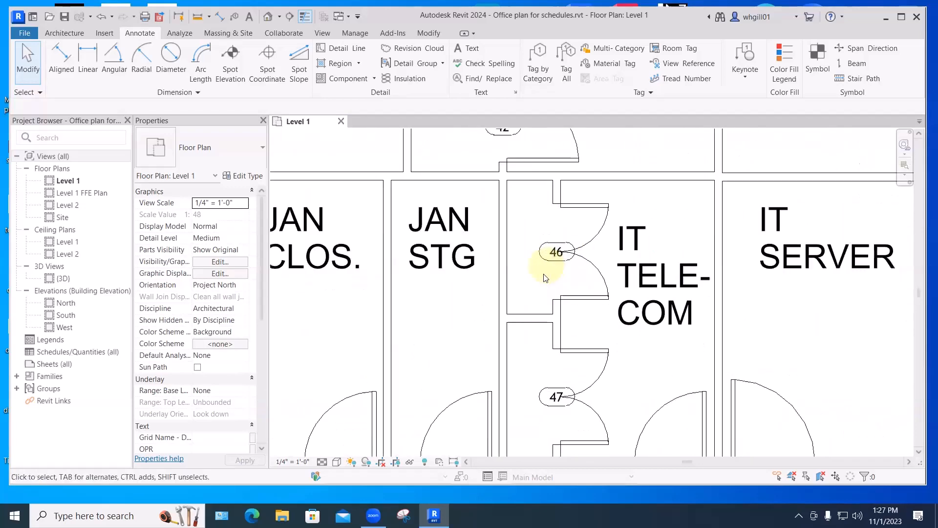
scroll(545, 268, "up", 4)
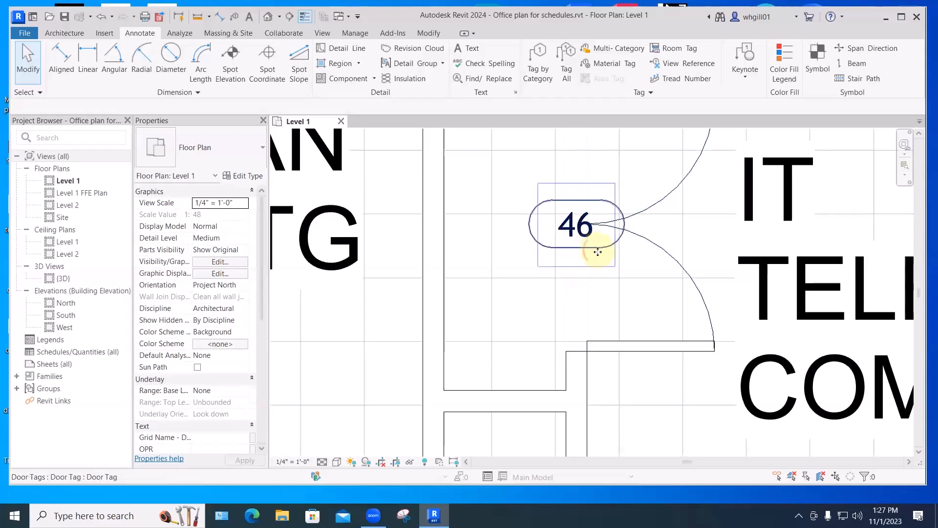
mouse_move(597, 252)
left_mouse_down()
mouse_move(592, 274)
mouse_move(571, 280)
mouse_move(550, 249)
mouse_move(699, 247)
left_mouse_up()
left_click(657, 307)
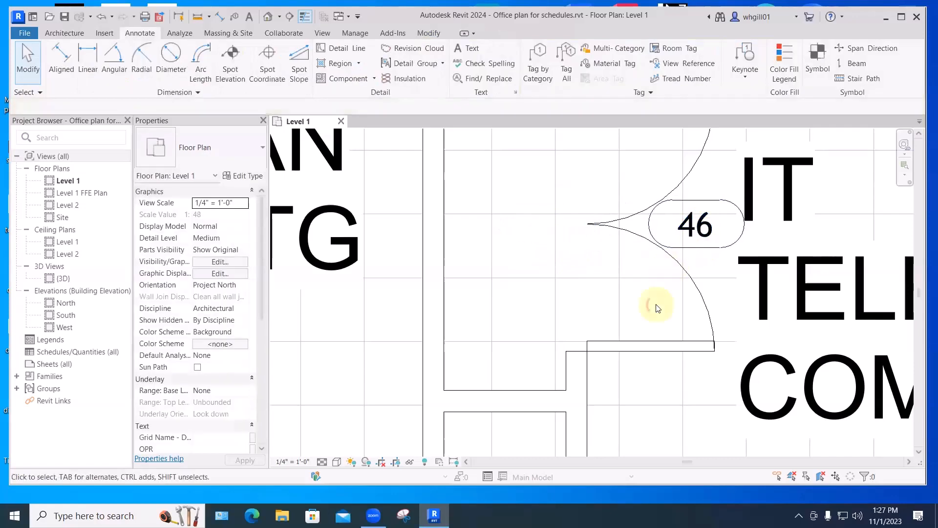
scroll(657, 307, "down", 3)
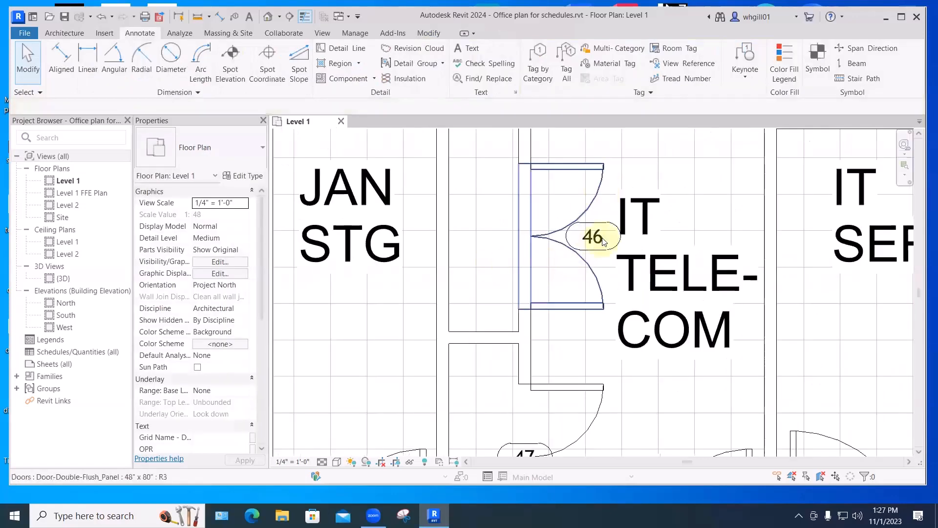
scroll(604, 241, "down", 5)
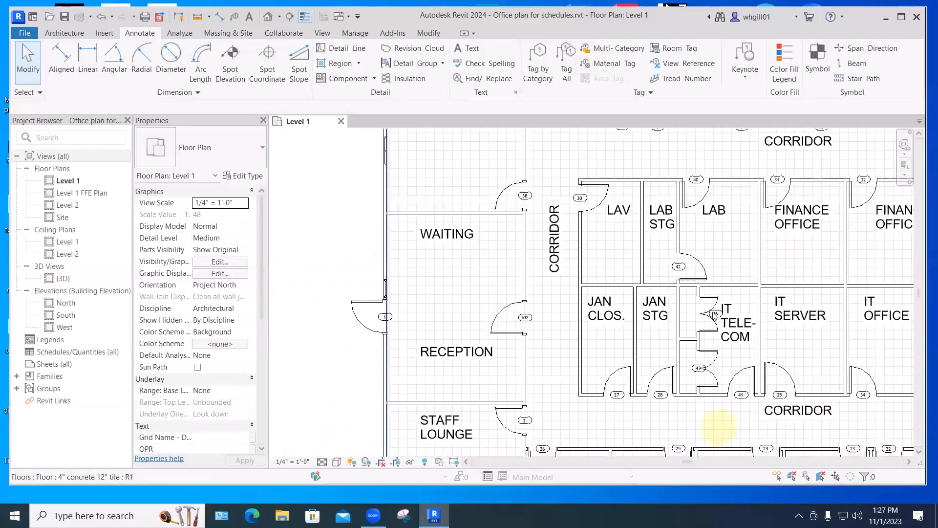
scroll(691, 316, "down", 1)
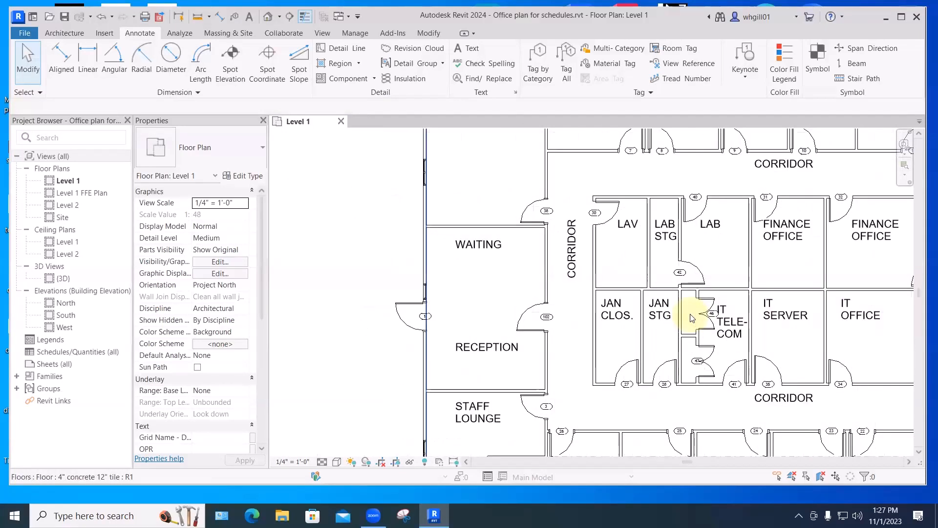
scroll(691, 317, "down", 2)
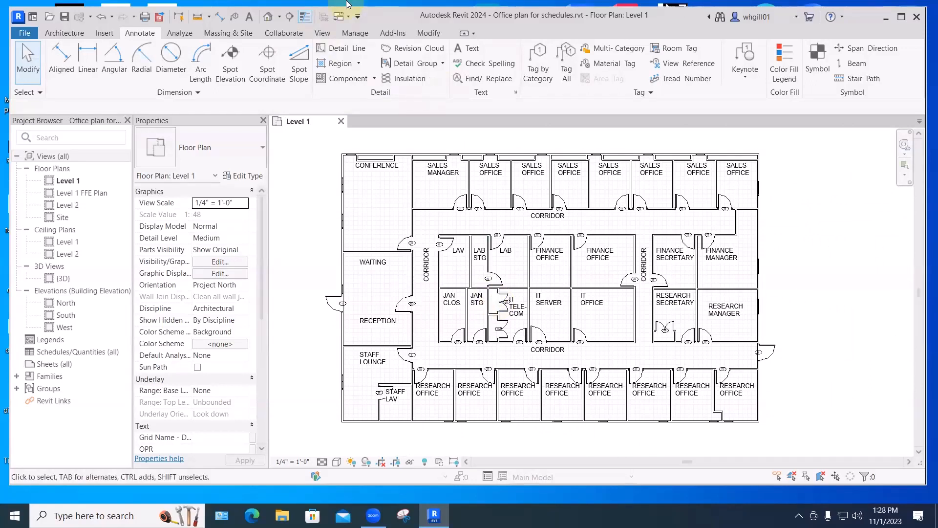
Create a new schedule of building components for the Doors category, named Door Schedule, in the New Construction phase.
left_click(322, 34)
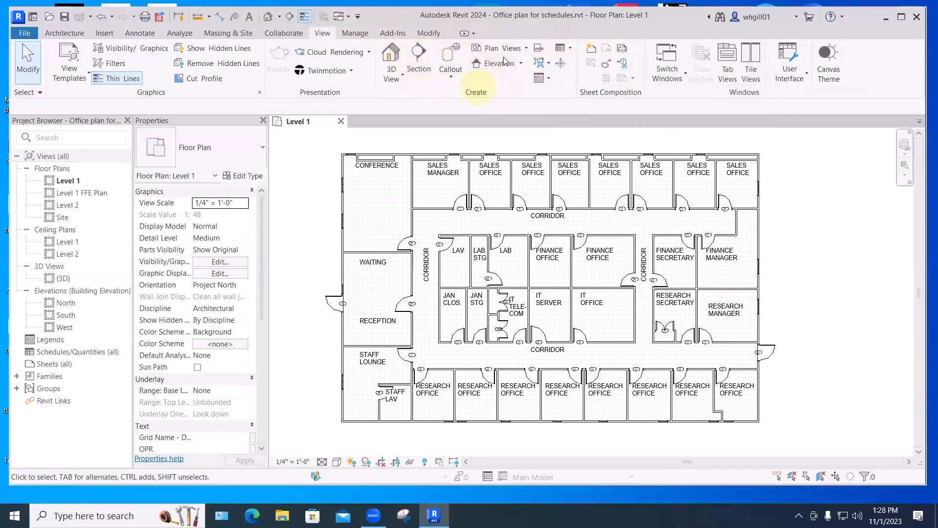
left_click(570, 45)
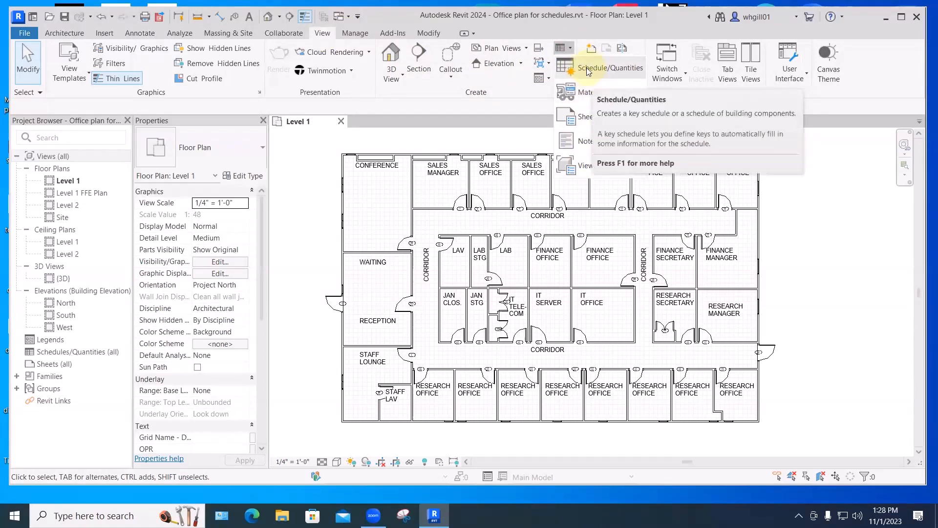
left_click(587, 68)
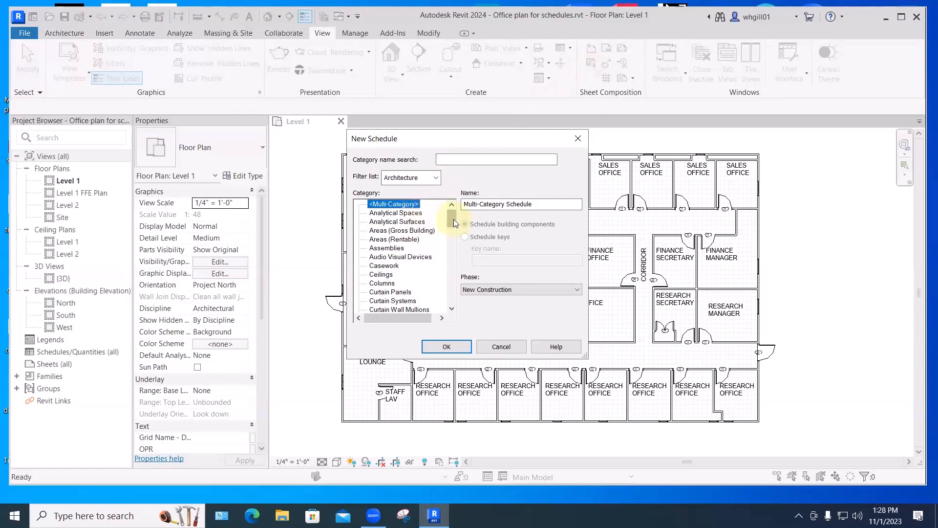
left_click_drag(452, 223, 452, 234)
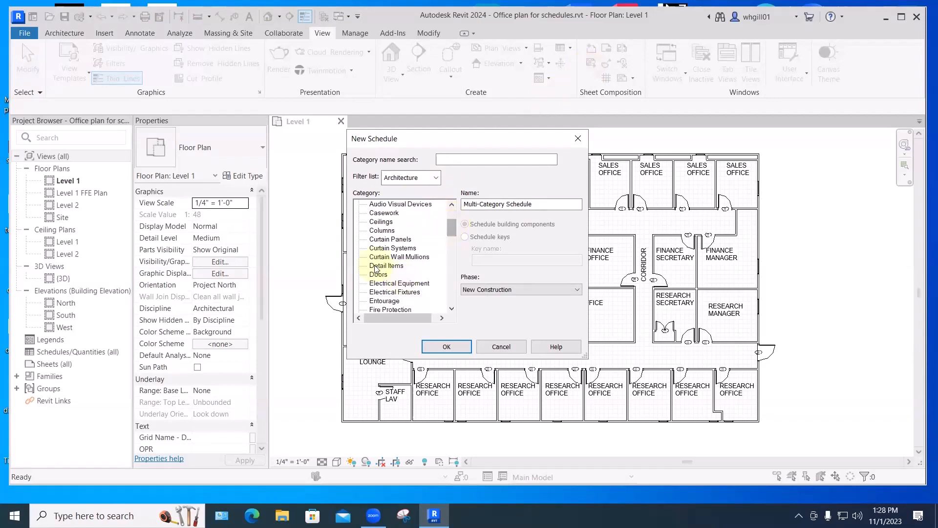
left_click(377, 274)
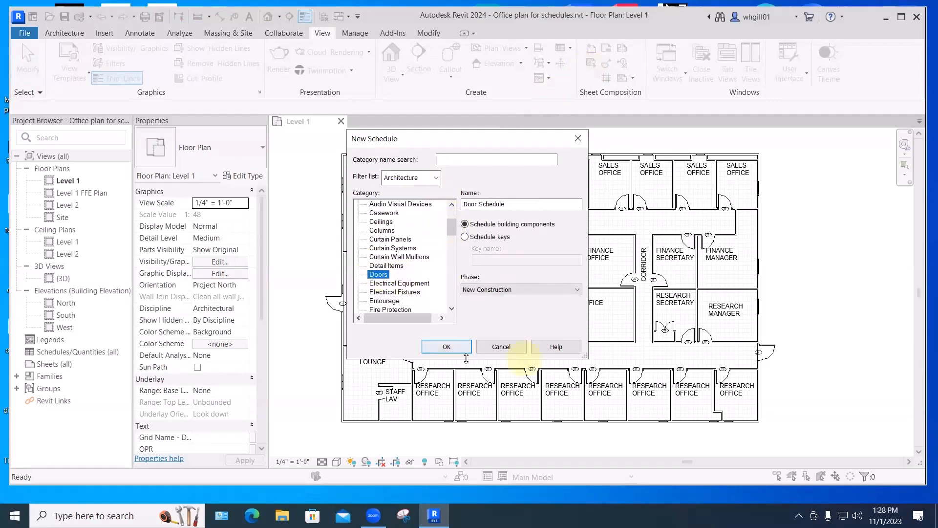
left_click(449, 348)
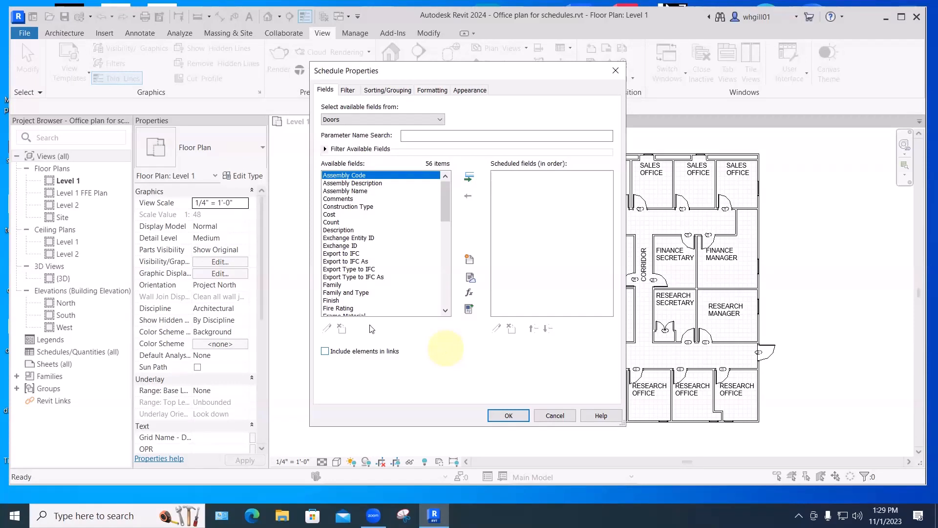
Add the Family and Mark fields to the door schedule and order Mark before Family.
left_click(332, 286)
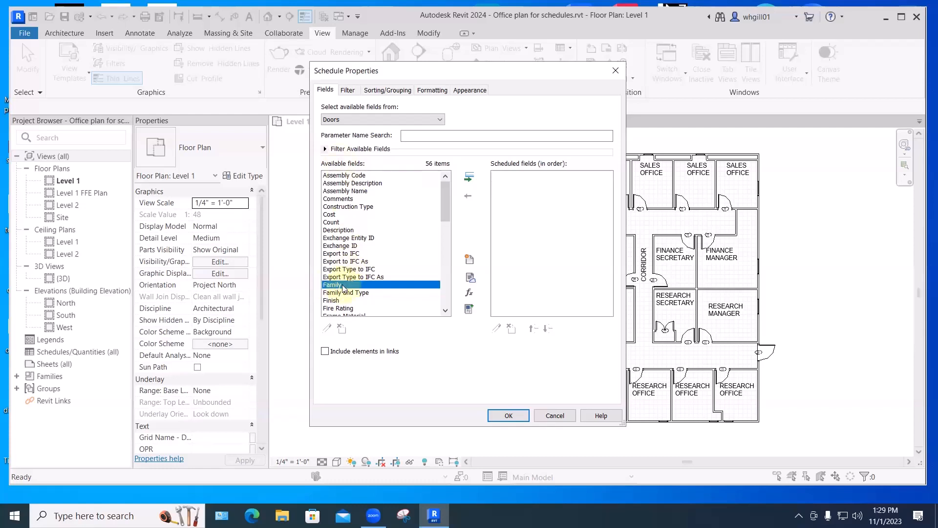
left_click(469, 179)
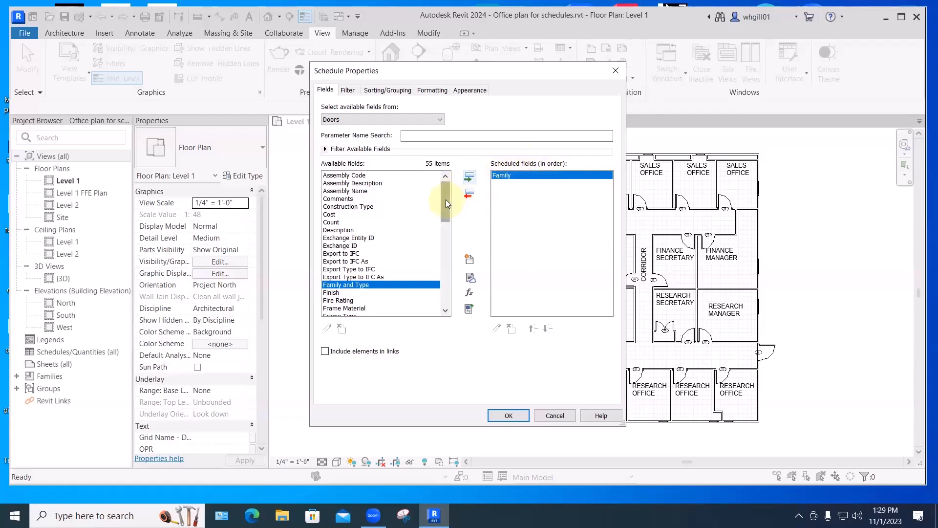
left_click_drag(443, 211, 441, 239)
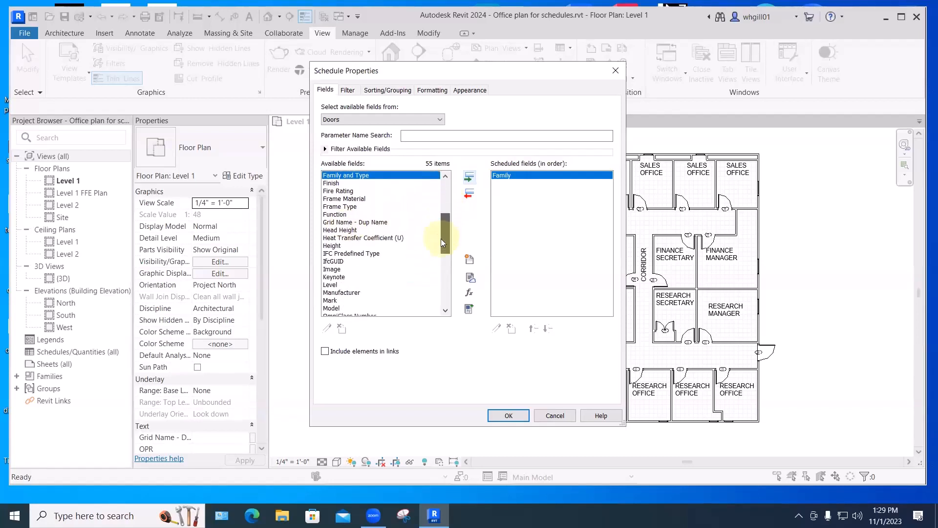
left_click(332, 301)
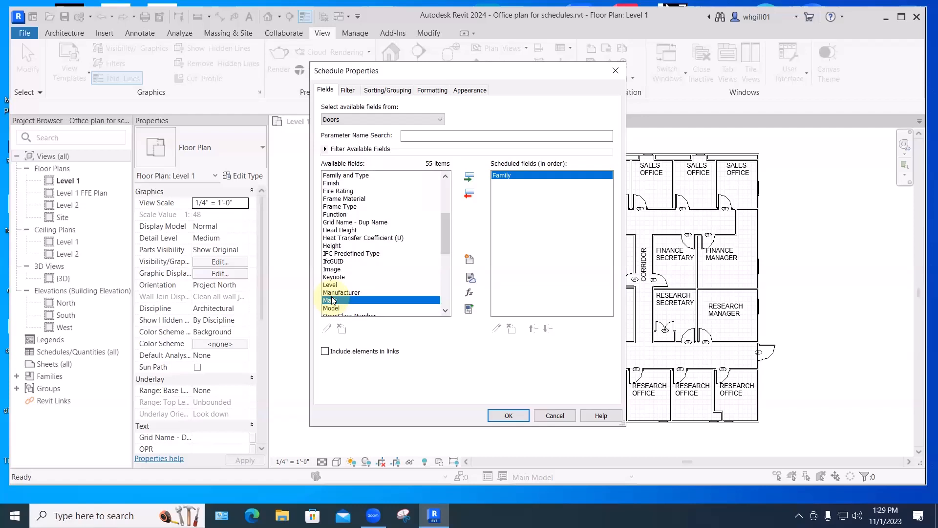
left_click(469, 177)
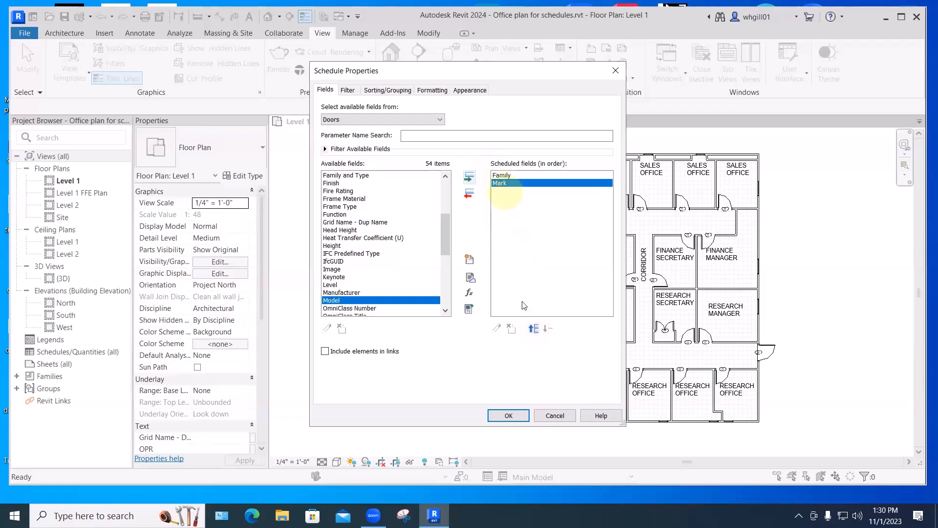
left_click(533, 329)
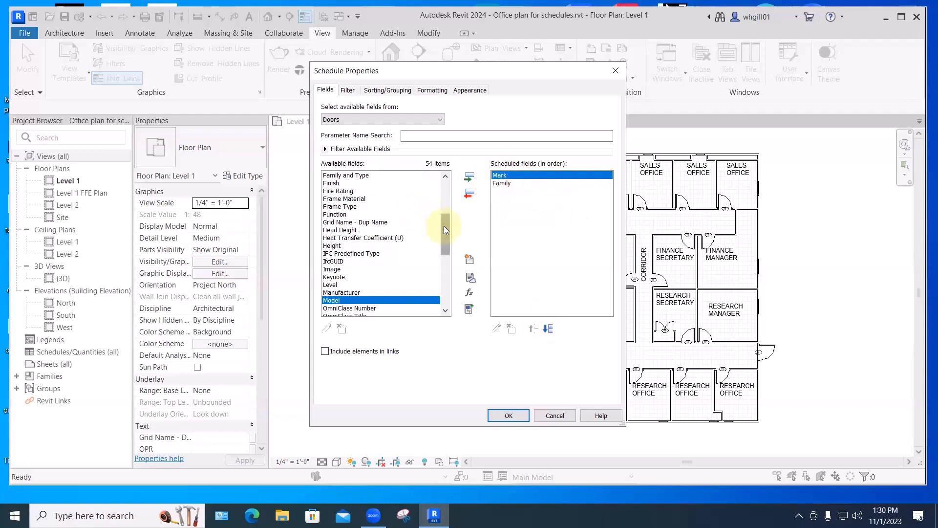
Add the Type field to the door schedule, order it after Family, and generate the schedule.
left_click_drag(444, 227, 443, 268)
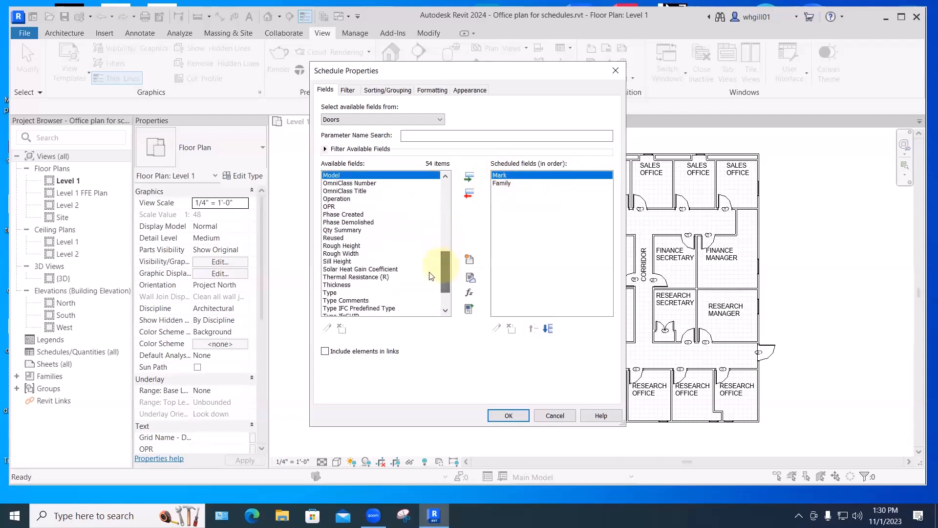
left_click(332, 292)
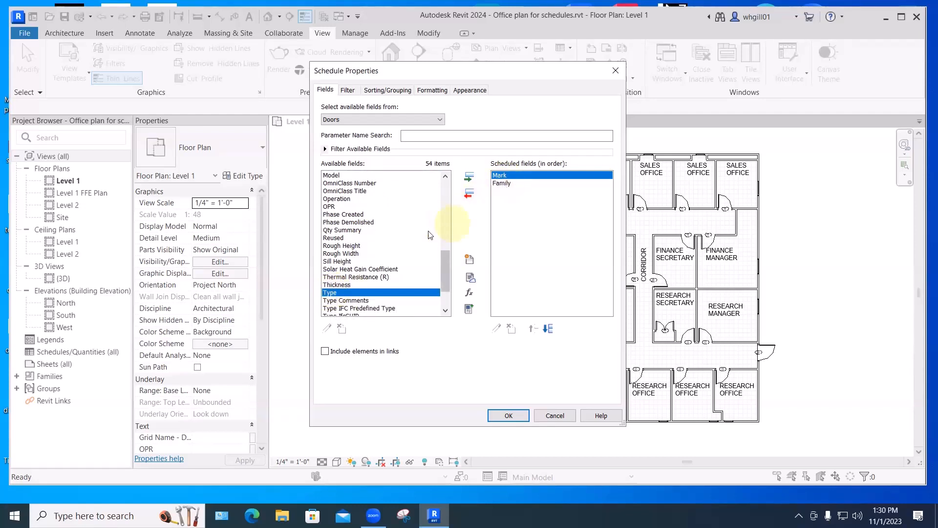
left_click(470, 179)
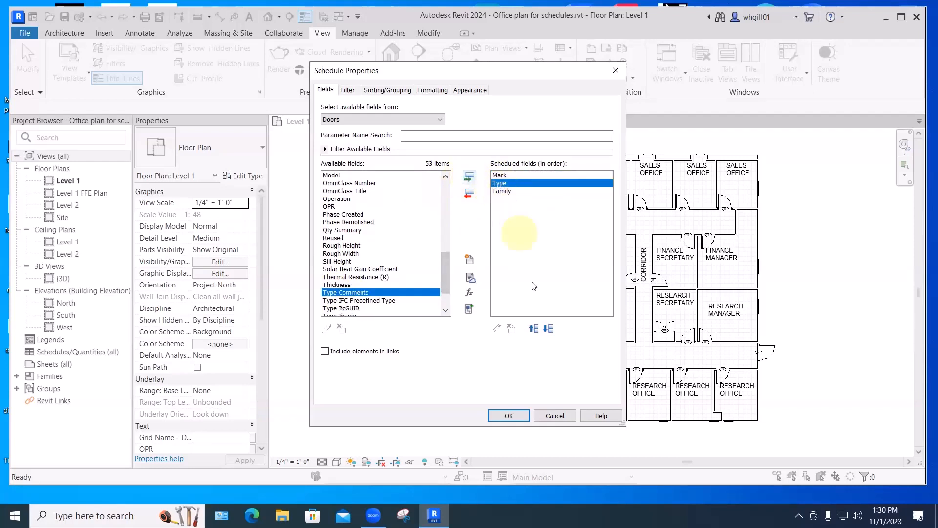
left_click(548, 329)
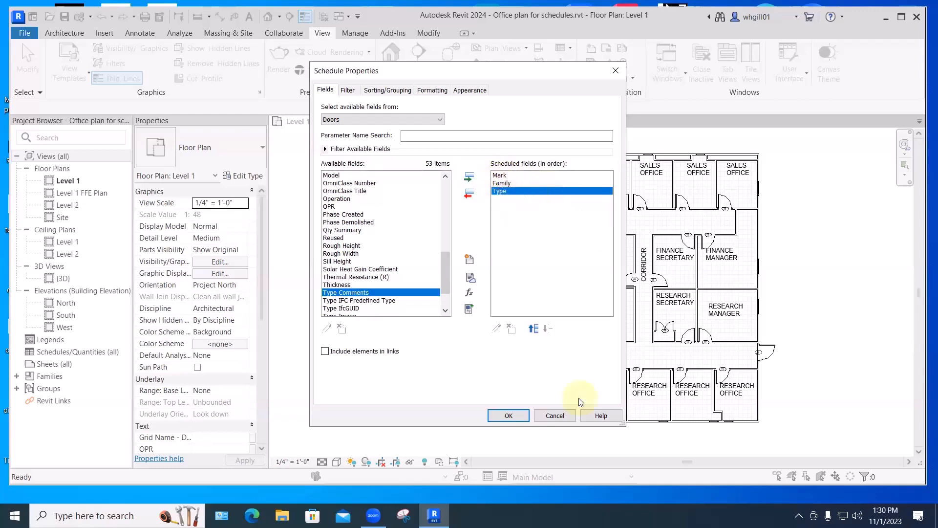
left_click(506, 415)
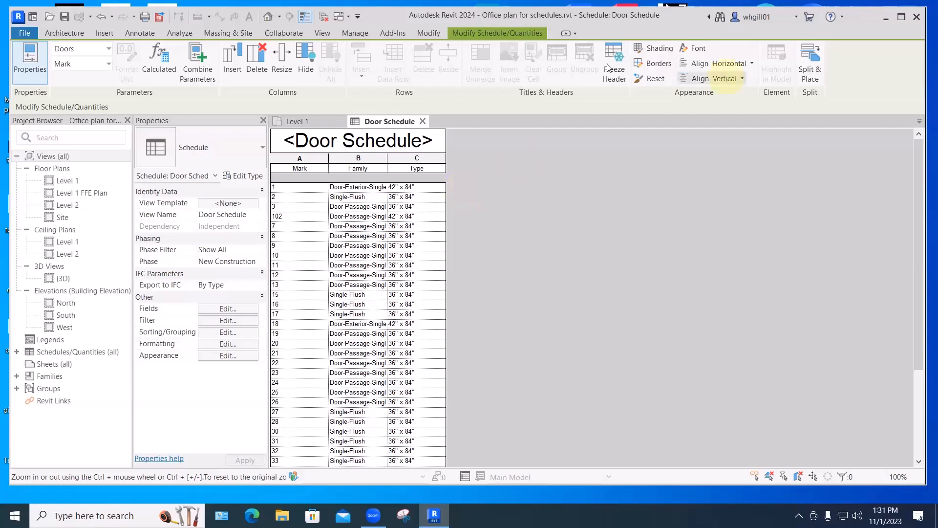
Widen the Family column to fit the full family names and review the schedule's field settings without changing them.
left_click_drag(386, 156, 449, 151)
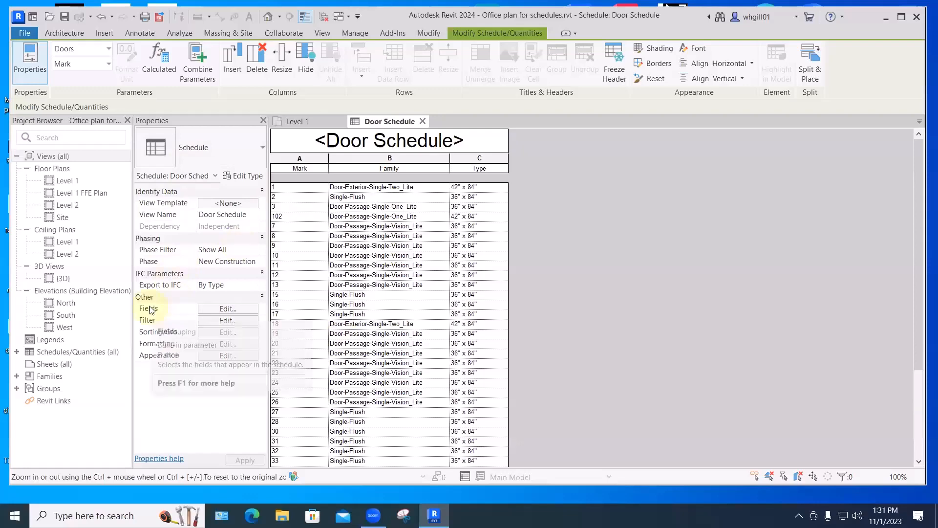
left_click(221, 309)
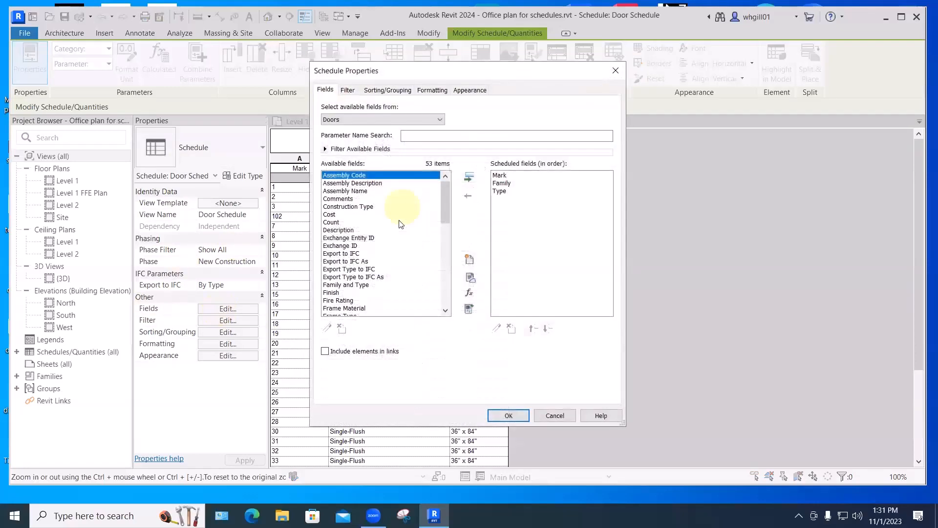
left_click(563, 414)
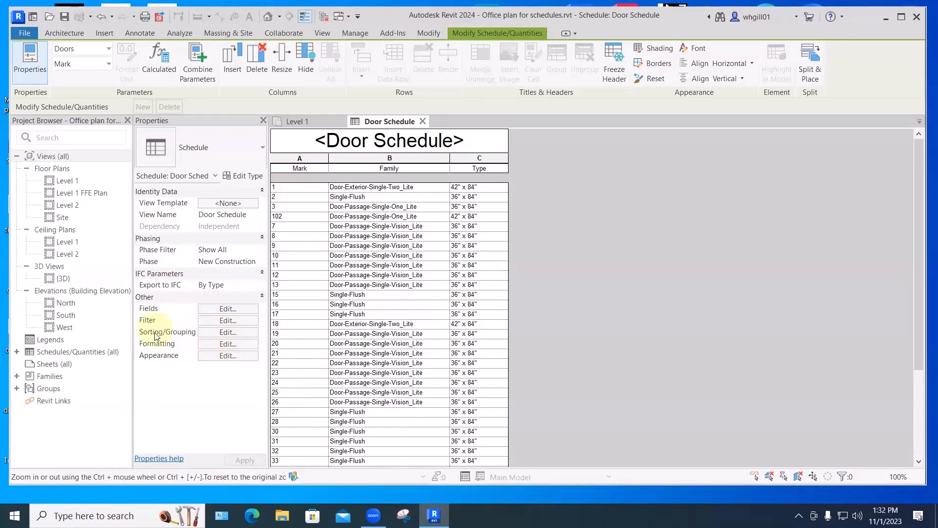
Sort the door schedule by Mark in ascending order and look through the sorted rows.
left_click(222, 332)
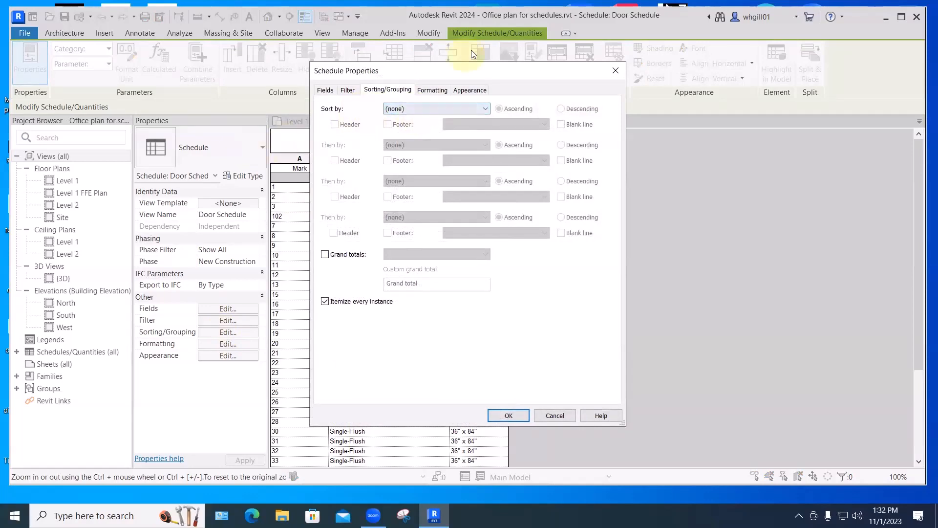
left_click_drag(467, 71, 694, 99)
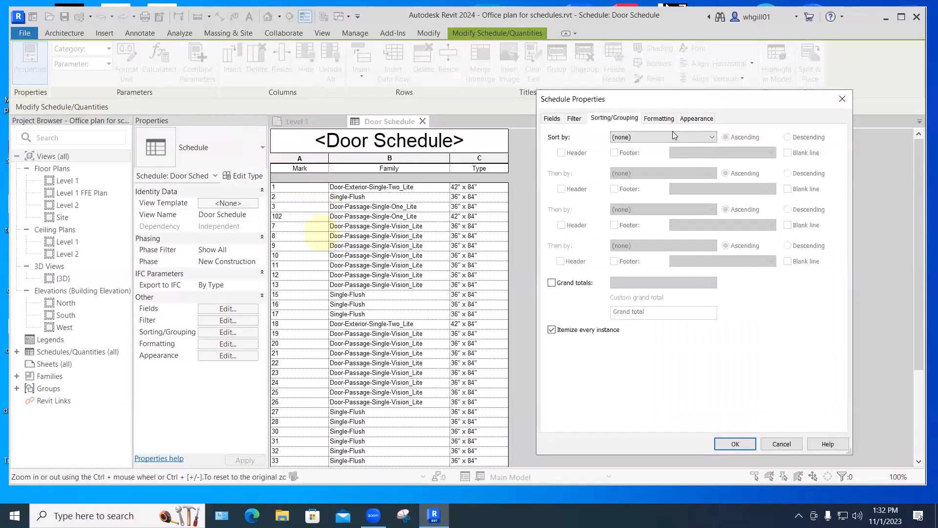
left_click(672, 134)
left_click(621, 155)
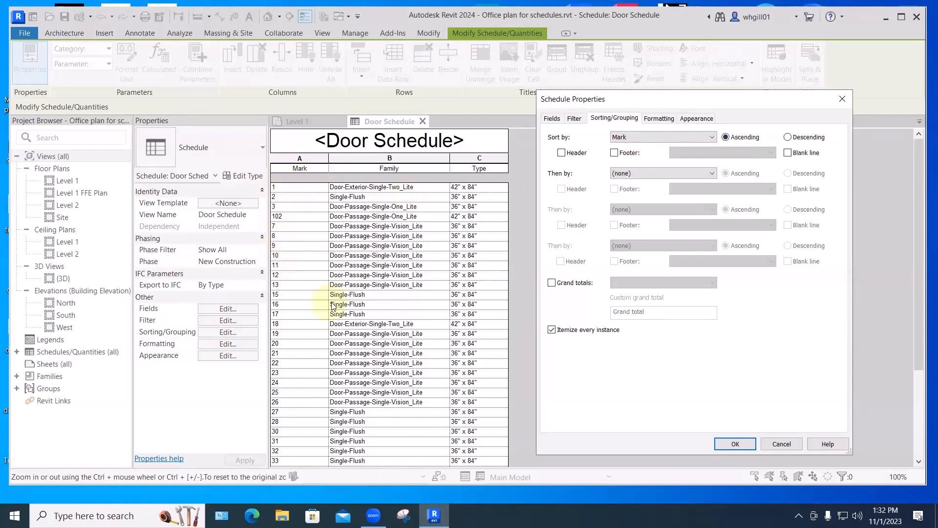
left_click(744, 443)
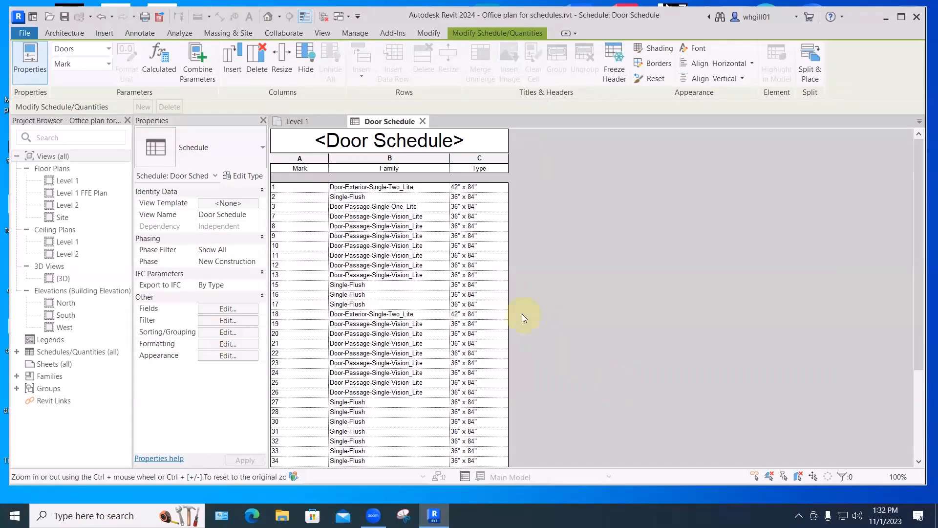
scroll(521, 314, "down", 5)
scroll(522, 313, "up", 5)
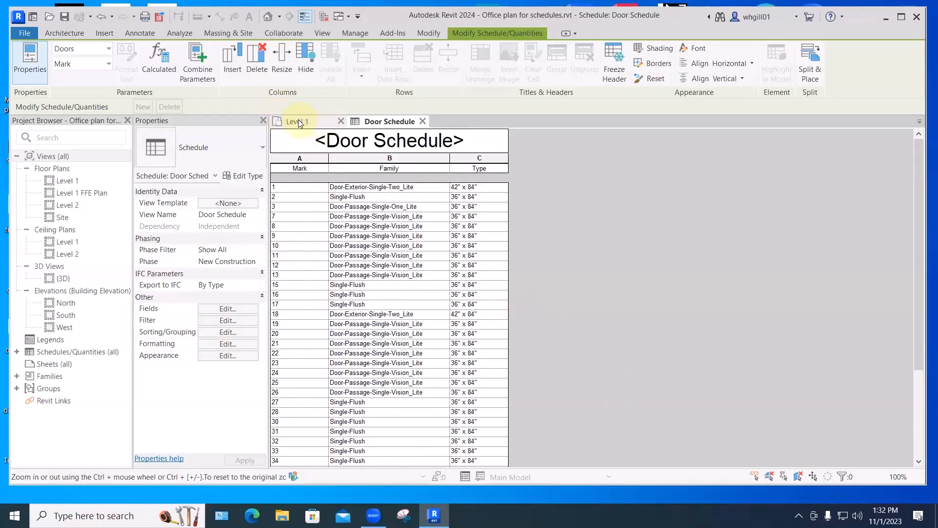
Create a new sheet with the D 22 x 34 Horizontal titleblock, loaded from the Titleblocks folder of the US library.
left_click(299, 122)
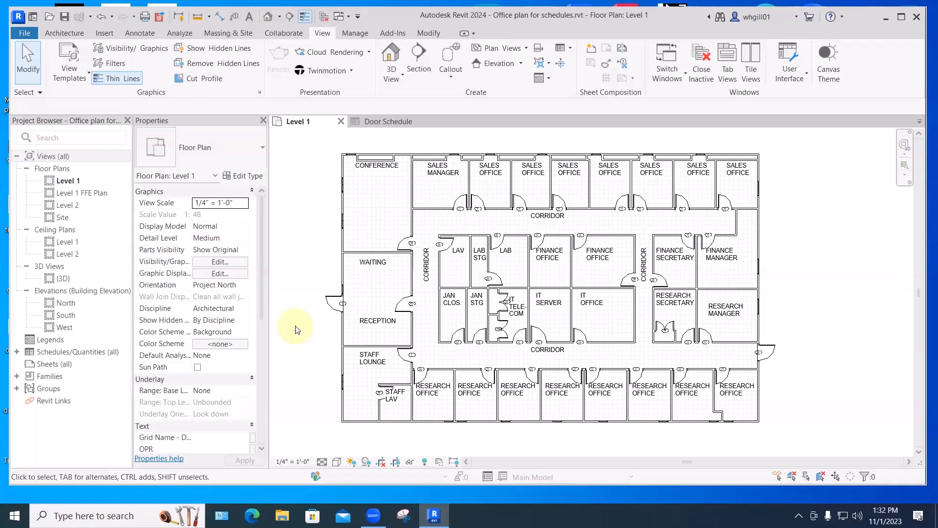
left_click(46, 364)
right_click(46, 364)
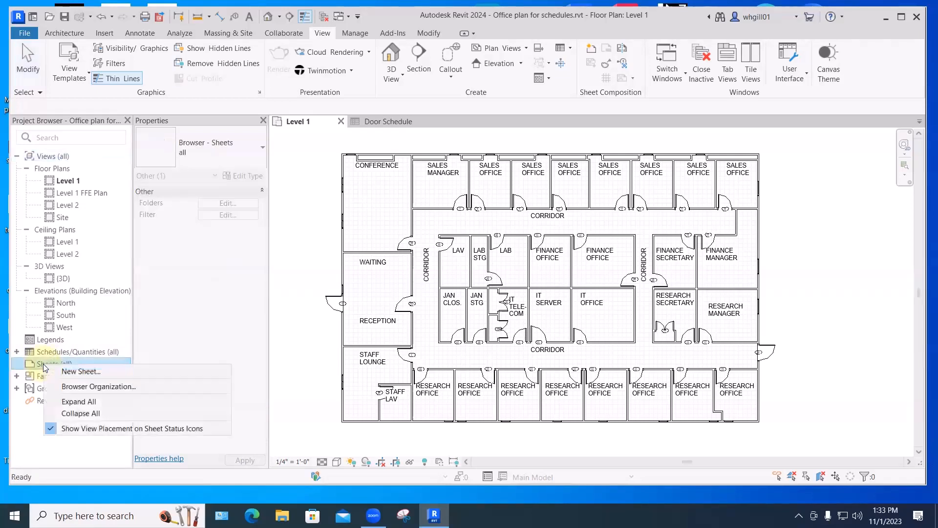
left_click(72, 372)
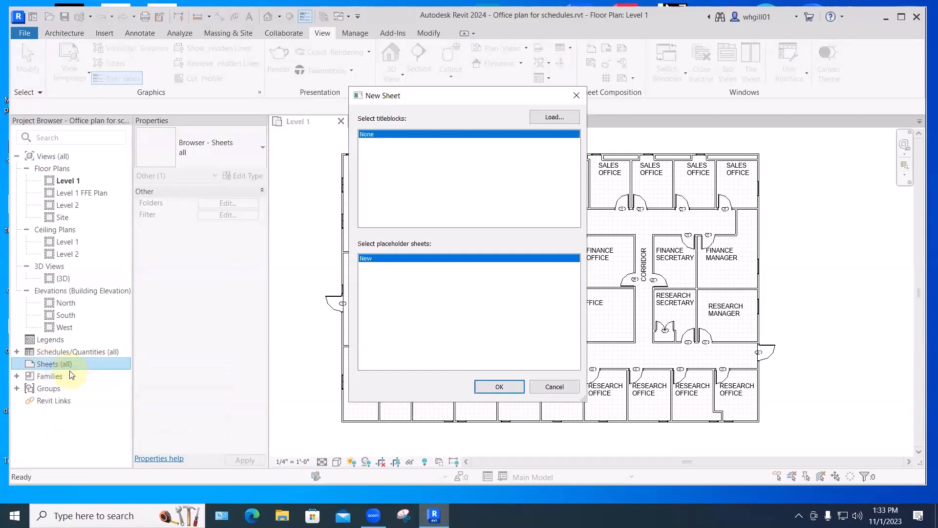
left_click(552, 118)
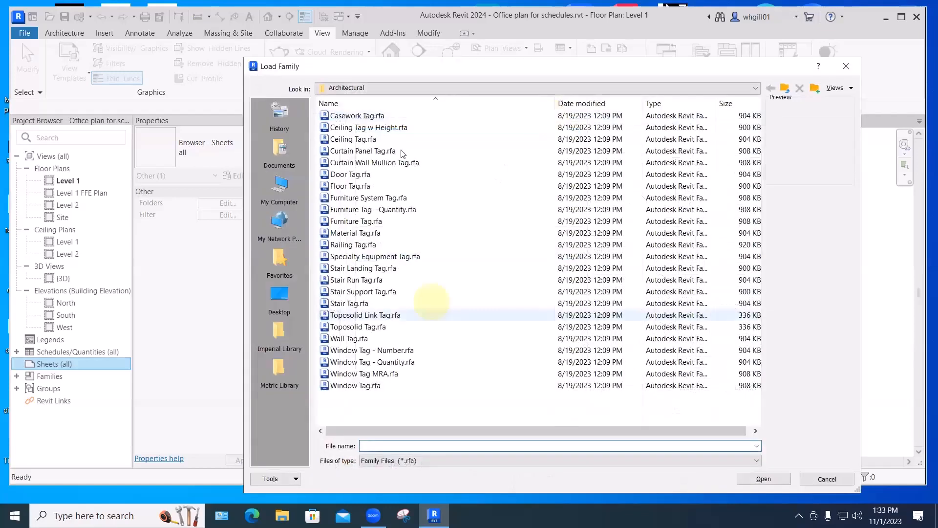
left_click(785, 88)
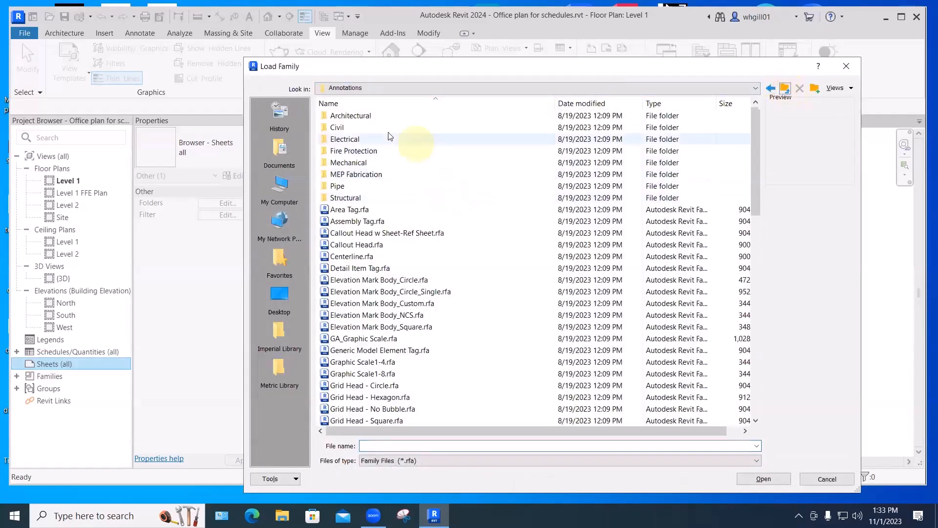
left_click(784, 89)
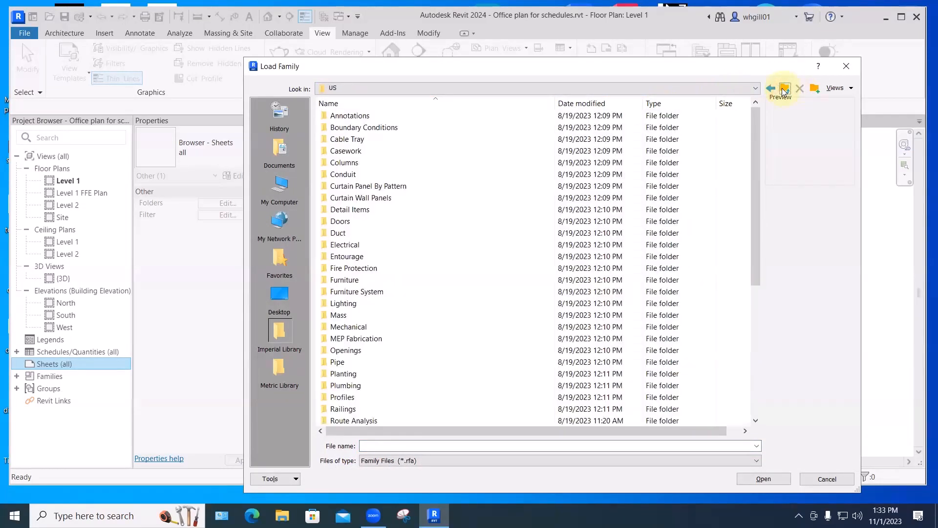
scroll(393, 230, "down", 6)
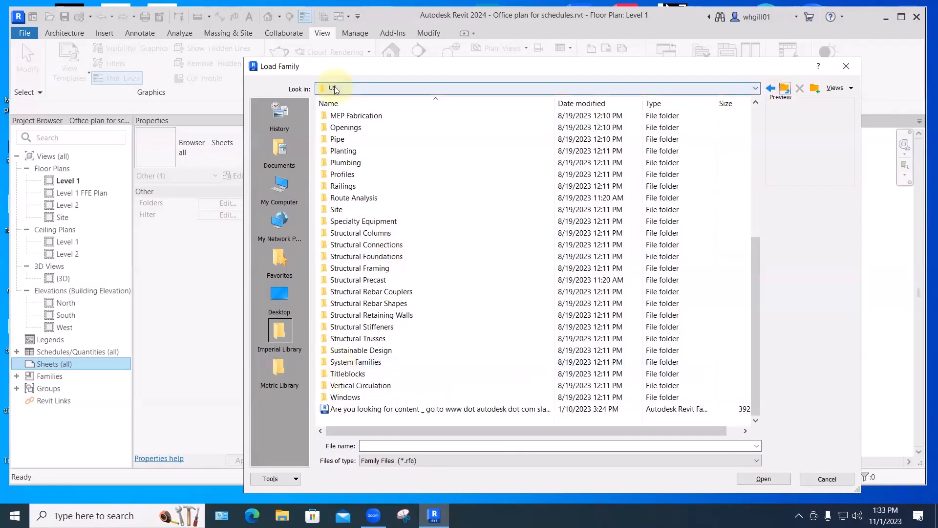
double_click(345, 375)
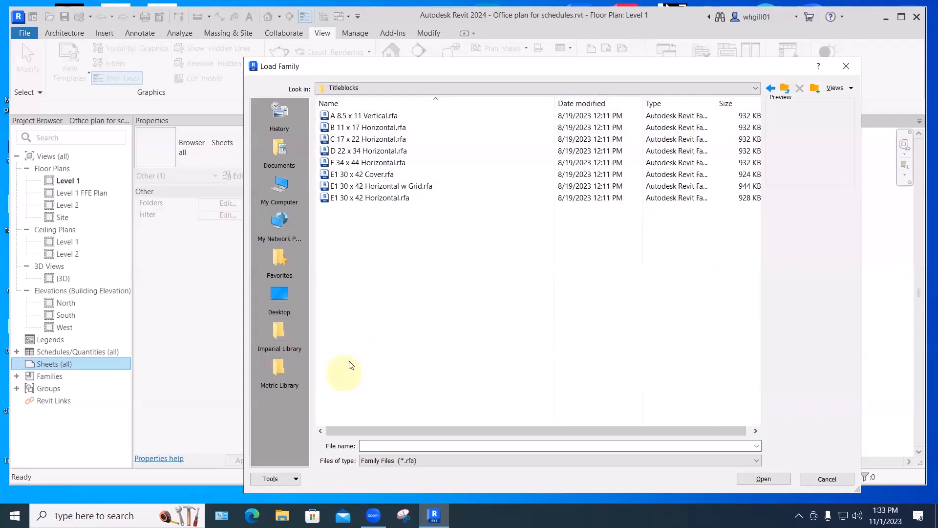
left_click(359, 152)
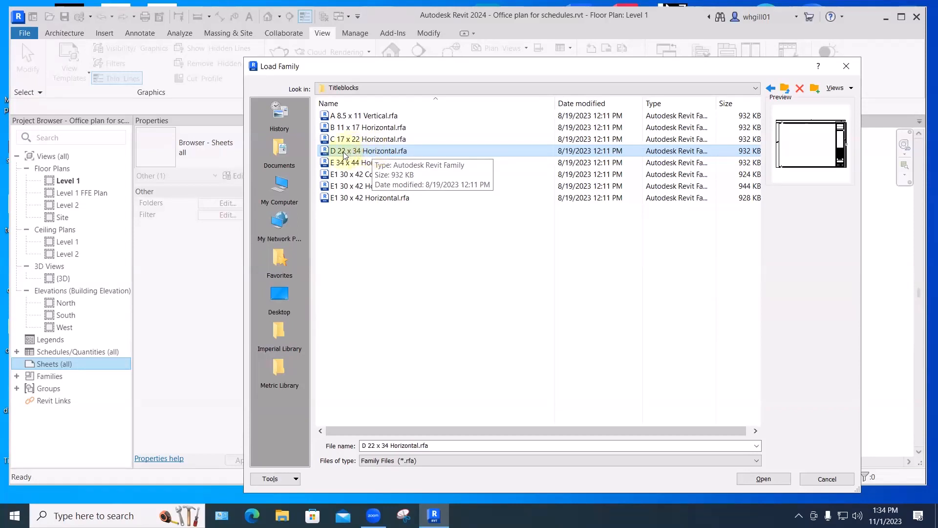
left_click(769, 479)
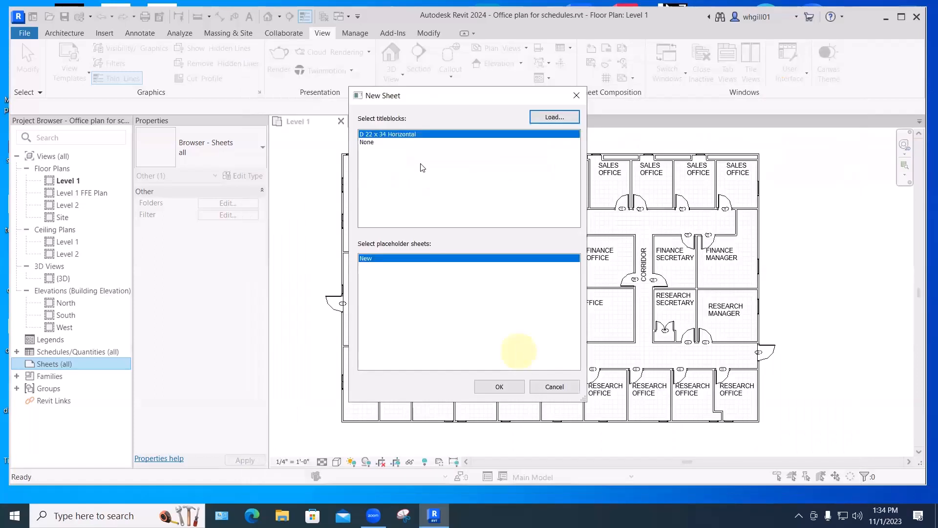
left_click(499, 387)
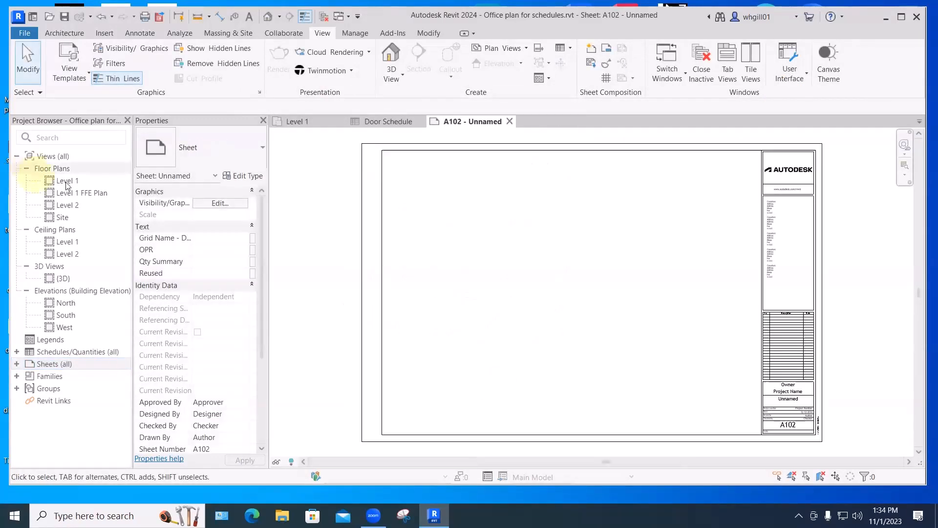
Place the Level 1 floor plan on the new sheet and set its view scale to 1/8" = 1'-0".
left_click_drag(51, 184, 446, 222)
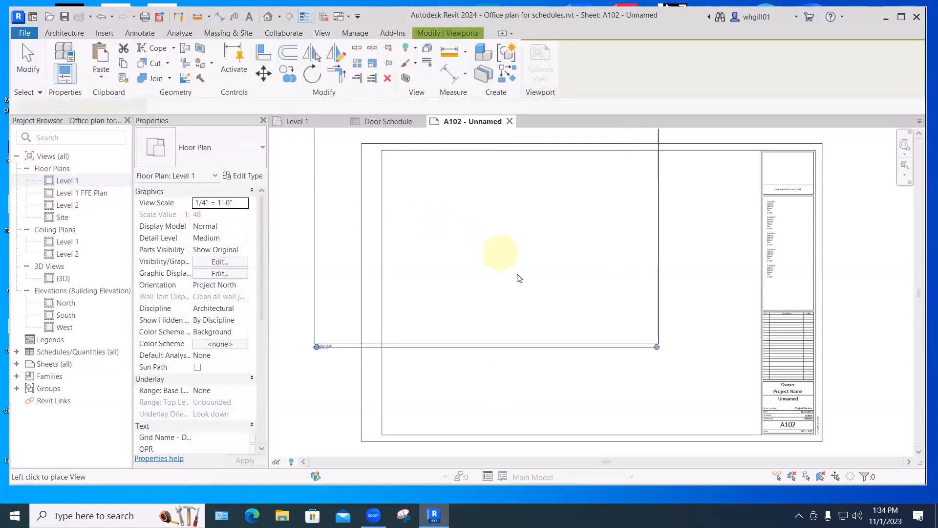
left_click(559, 265)
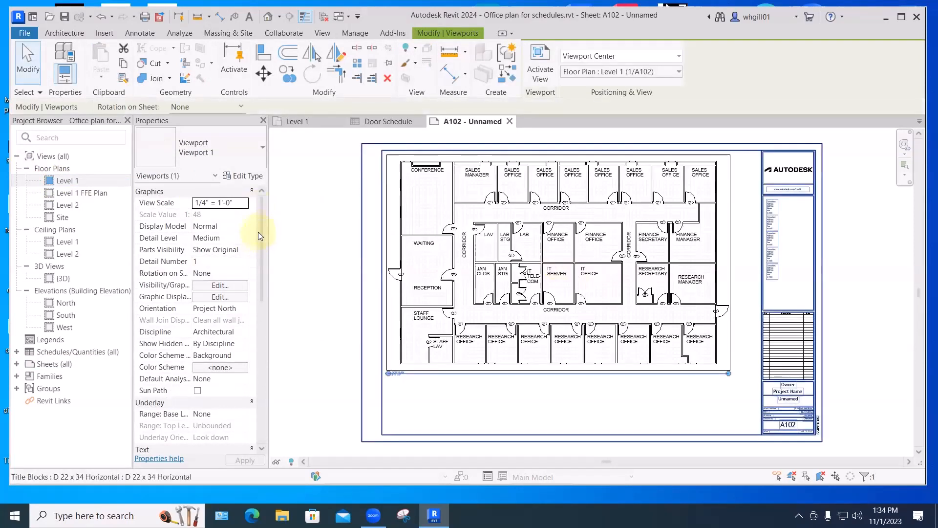
left_click(238, 203)
left_click(243, 204)
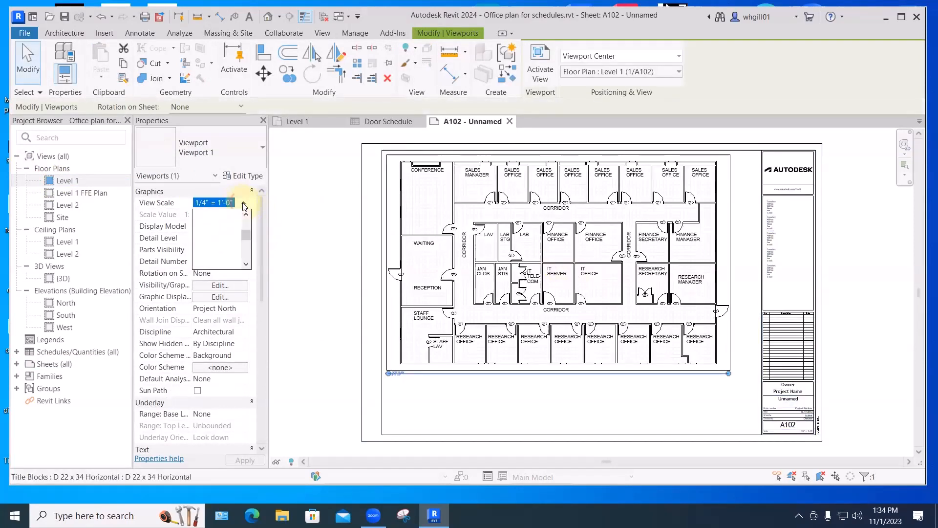
left_click(218, 243)
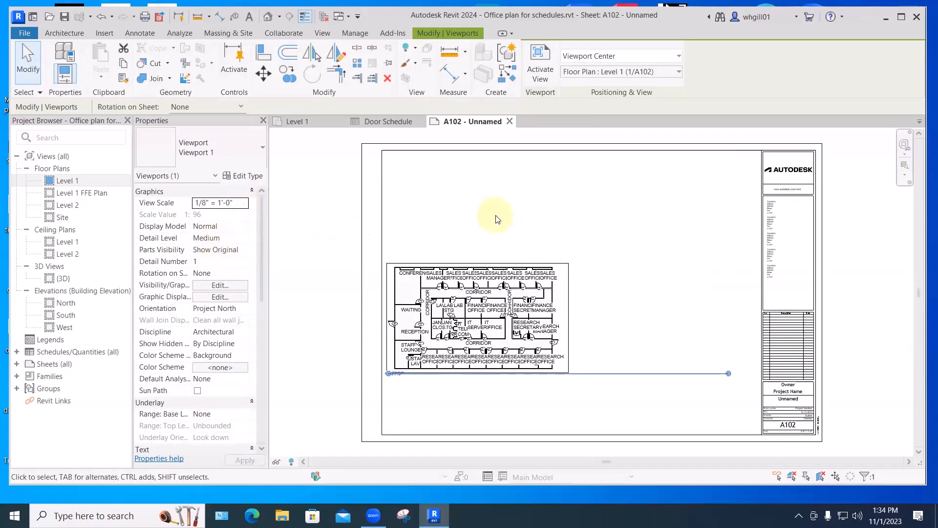
Move the Level 1 viewport up into the upper-left corner of the sheet's drawing area.
left_click(496, 225)
left_click(479, 276)
left_click_drag(479, 276, 480, 169)
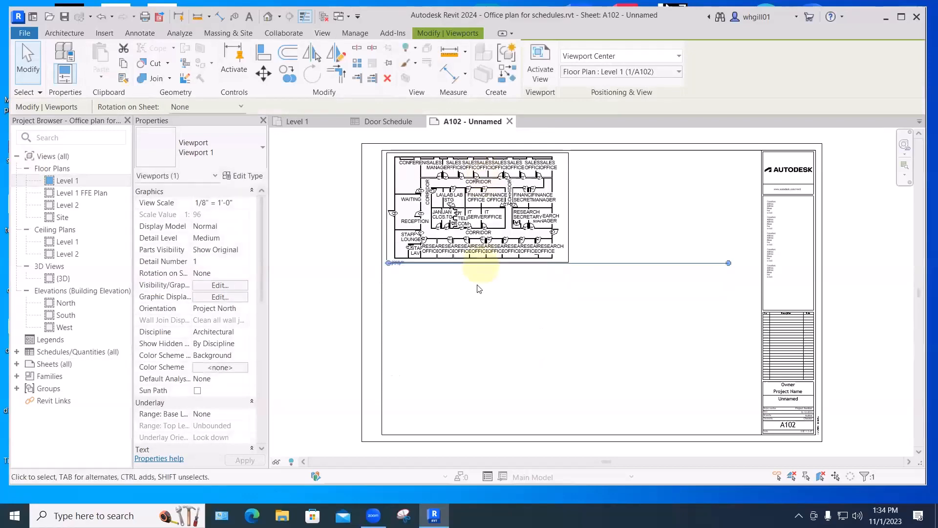
left_click(473, 296)
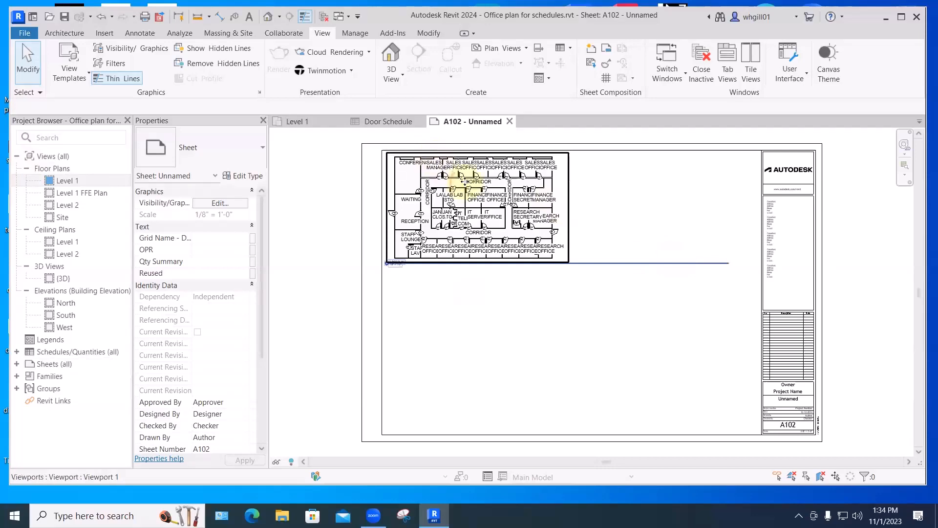
Shorten the title line beneath the Level 1 viewport to about half the plan's width.
left_click(727, 263)
left_click_drag(485, 265, 474, 292)
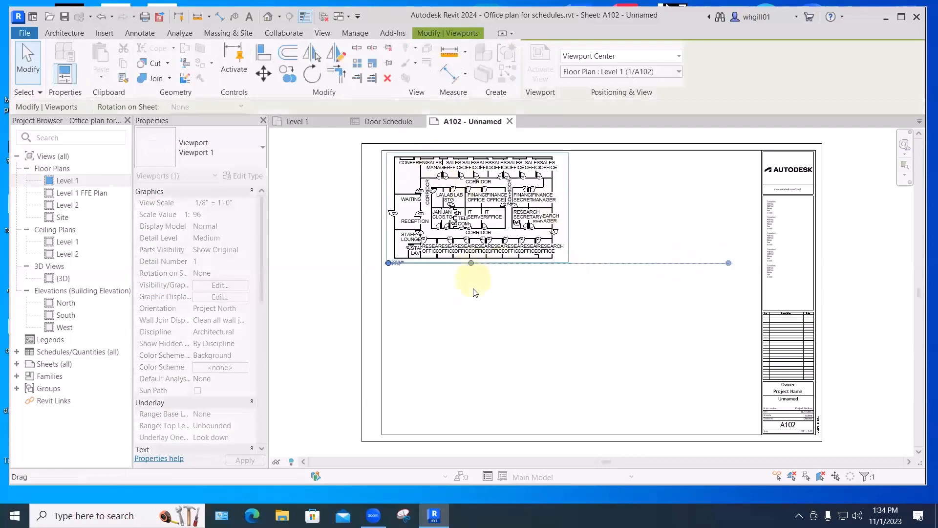
left_click(474, 294)
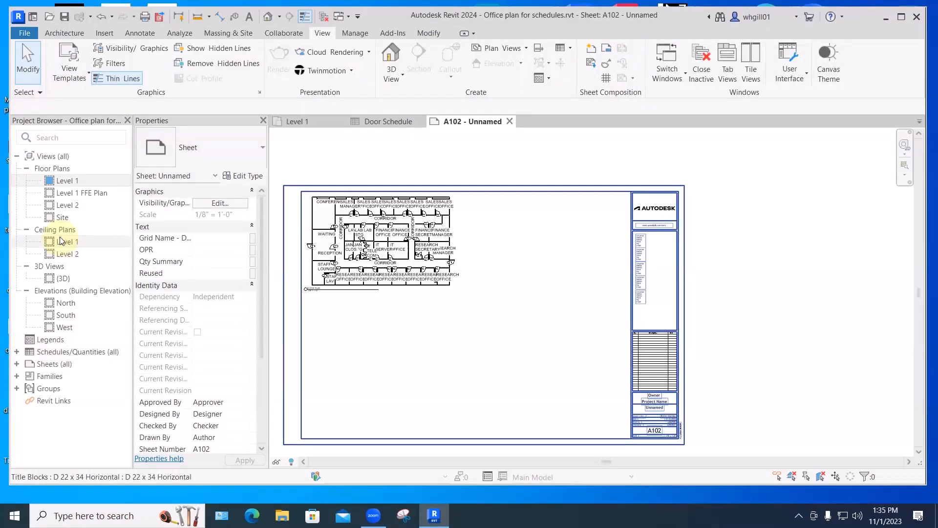
Place the Door Schedule on the sheet, between the Level 1 plan and the title block.
left_click(17, 351)
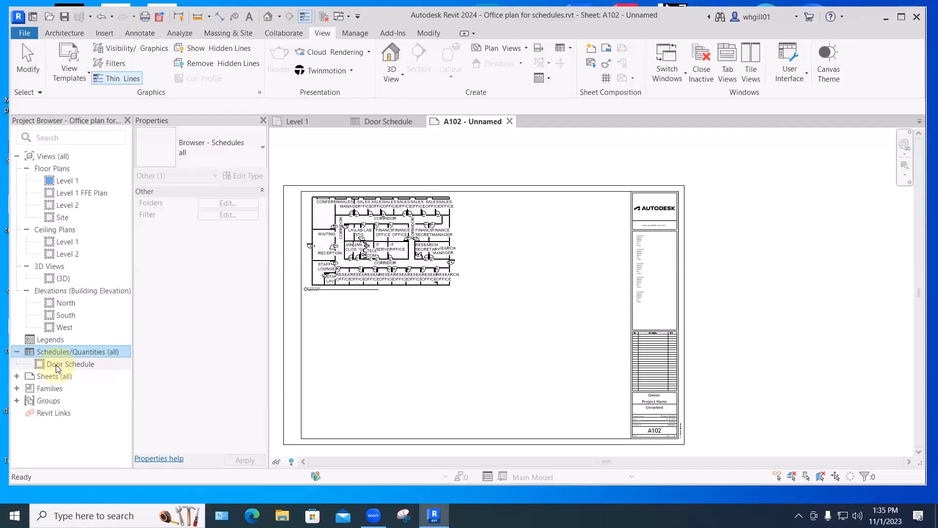
left_click_drag(57, 368, 514, 334)
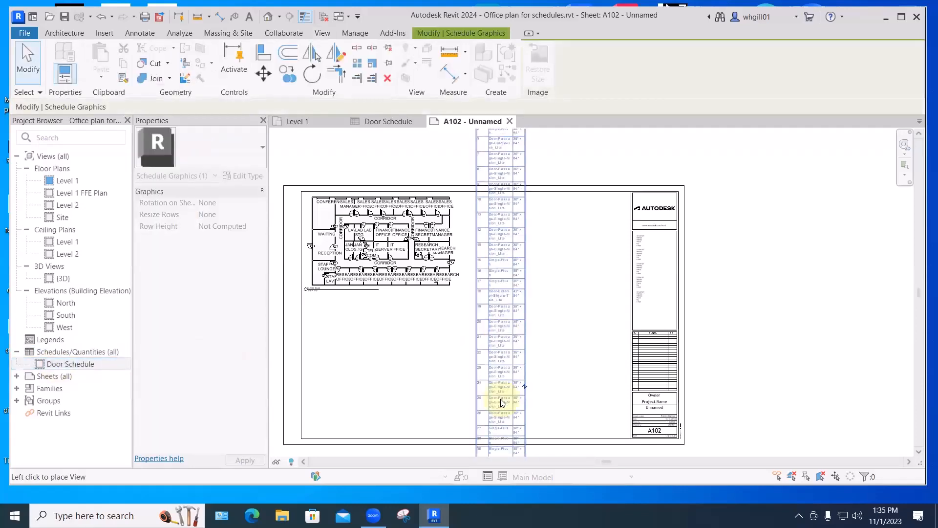
left_click(499, 398)
scroll(499, 398, "down", 2)
scroll(501, 369, "down", 1)
left_click(499, 366)
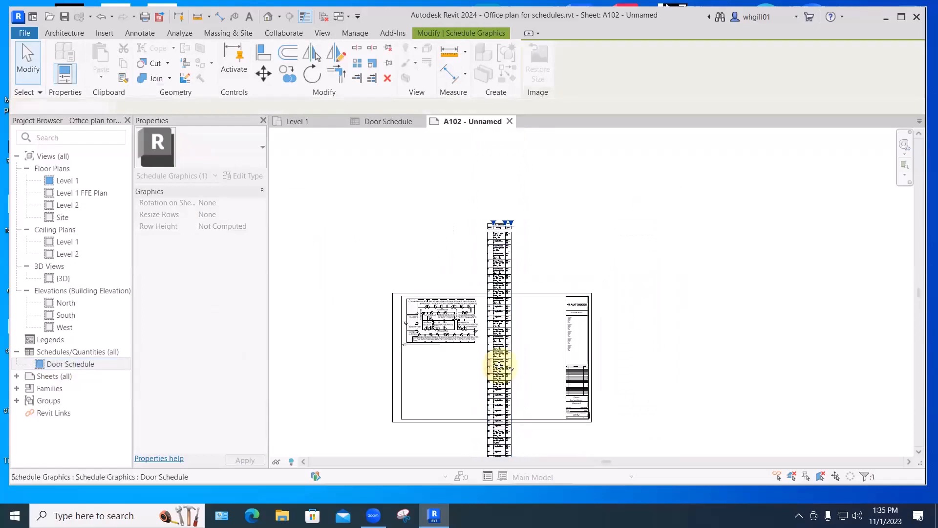
Widen the Family column of the door schedule on the sheet until each family name fits on one line.
left_click(545, 367)
middle_click_drag(544, 368, 499, 318)
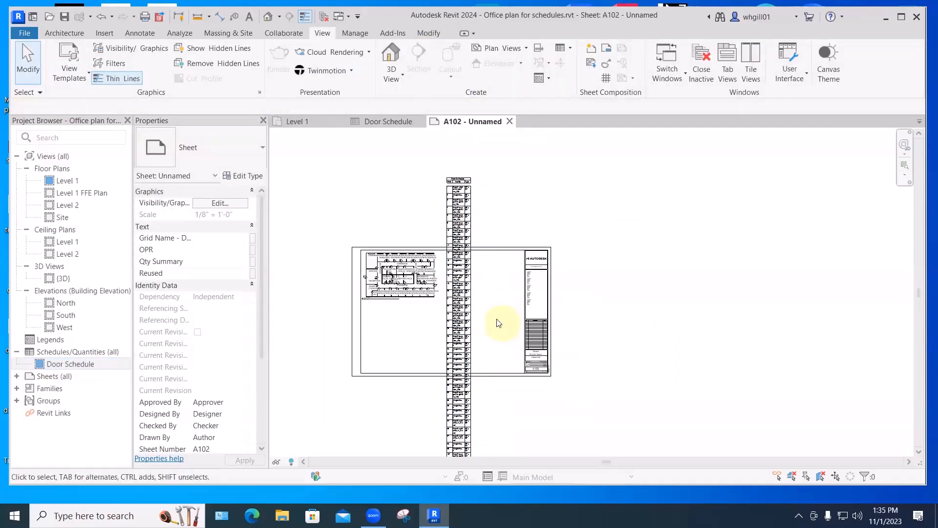
scroll(473, 193, "up", 5)
middle_click_drag(483, 188, 493, 297)
scroll(493, 326, "up", 2)
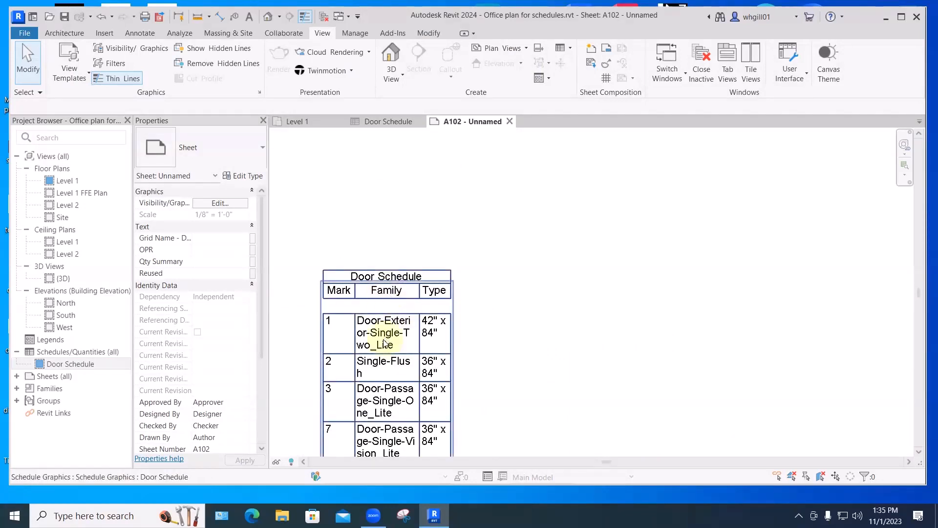
left_click(421, 297)
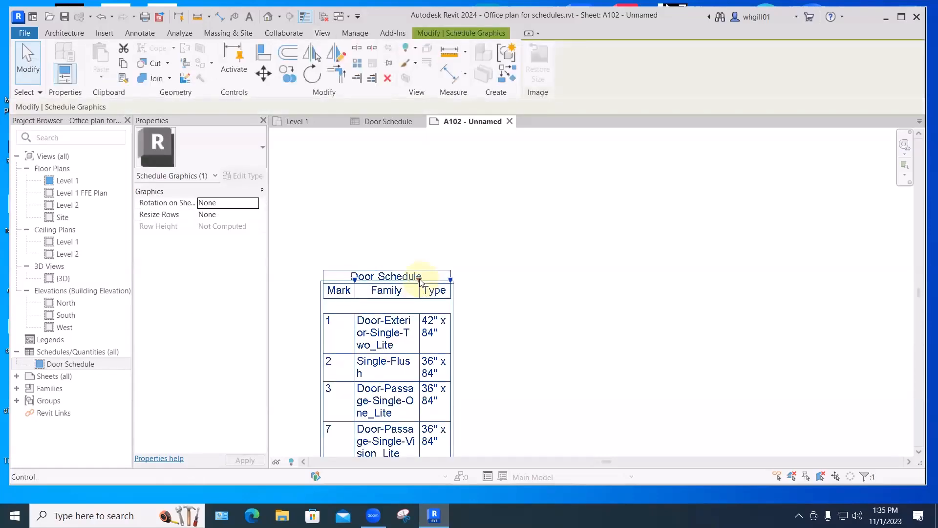
left_click(409, 240)
left_click(421, 285)
left_click_drag(420, 280, 531, 276)
left_click(532, 232)
Widen the Type column of the placed door schedule so each door size fits on a single line.
scroll(532, 230, "down", 3)
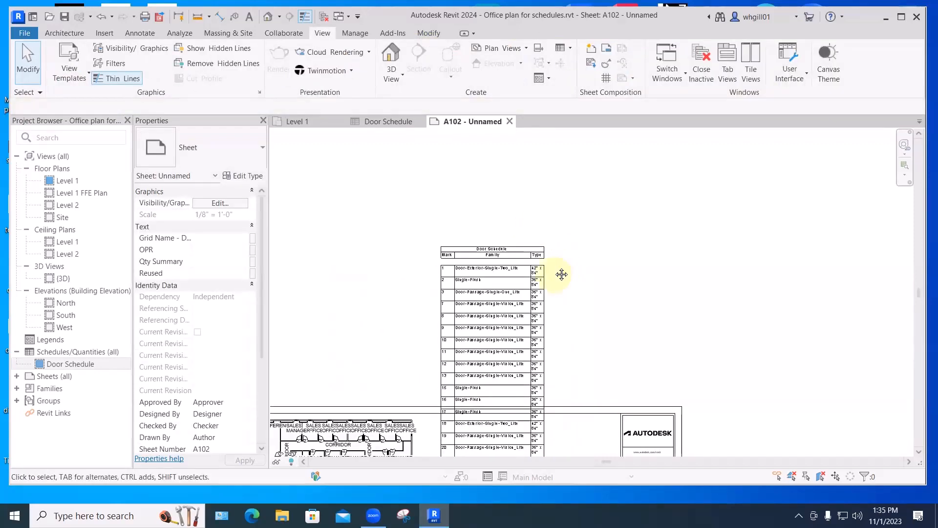
middle_click_drag(561, 274, 730, 80)
scroll(547, 264, "down", 1)
scroll(553, 262, "up", 1)
middle_click_drag(716, 203, 508, 379)
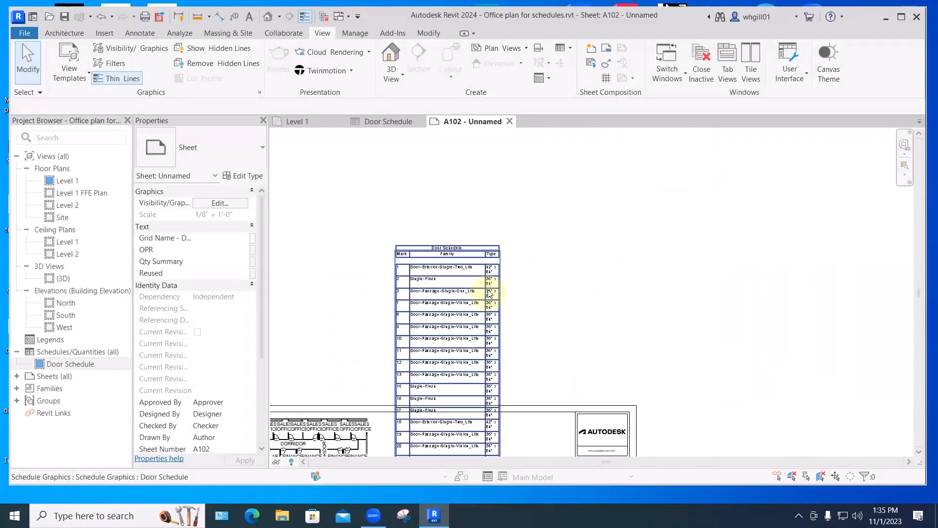
left_click(500, 272)
left_click_drag(500, 248, 529, 287)
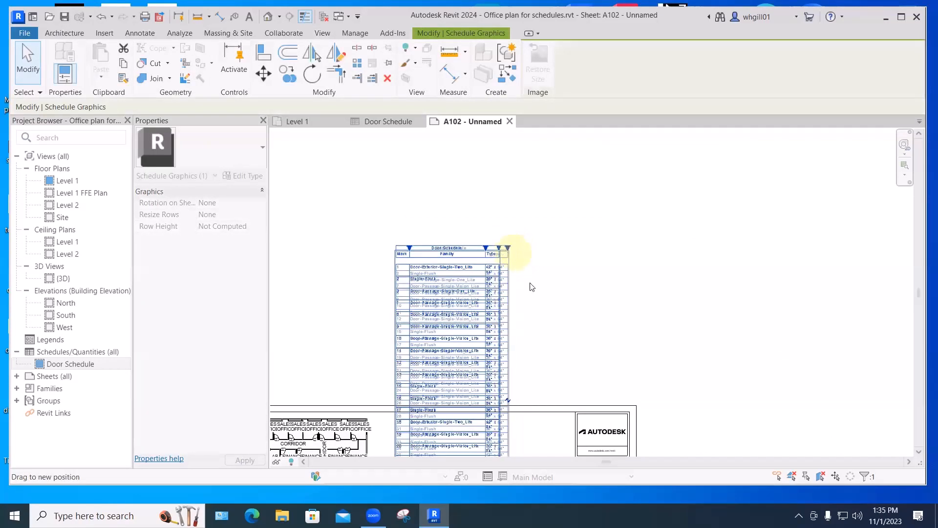
key("Escape")
Move the door schedule so its title lines up with the upper edge of the Level 1 plan.
scroll(531, 285, "down", 3)
middle_click_drag(532, 282, 524, 228)
left_click(499, 266)
left_click_drag(494, 300, 496, 326)
left_click(511, 326)
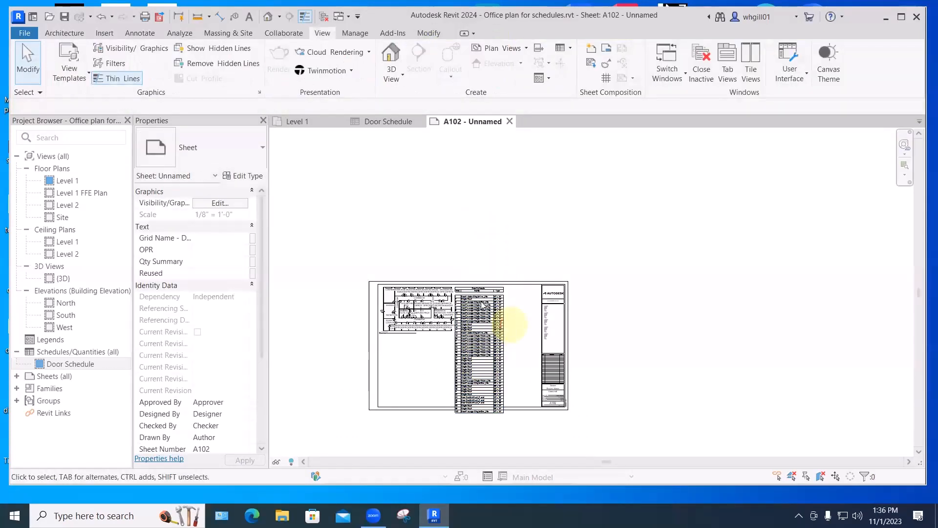
Split the placed door schedule into two side-by-side segments.
scroll(480, 313, "up", 3)
middle_click_drag(482, 314, 500, 245)
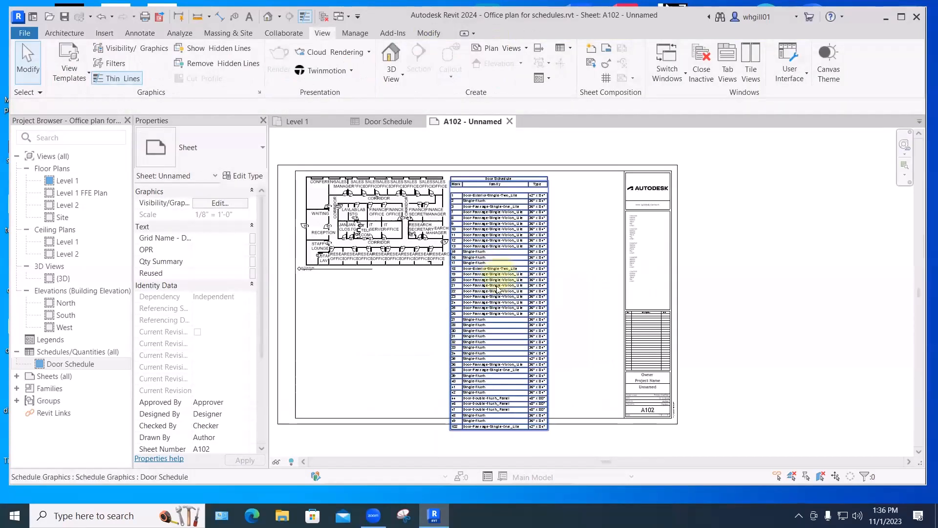
left_click(506, 288)
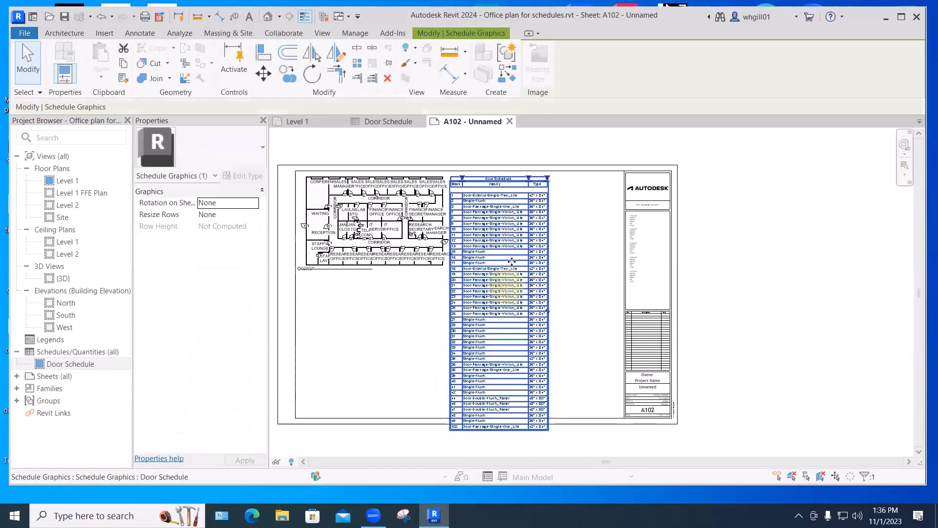
left_click(548, 314)
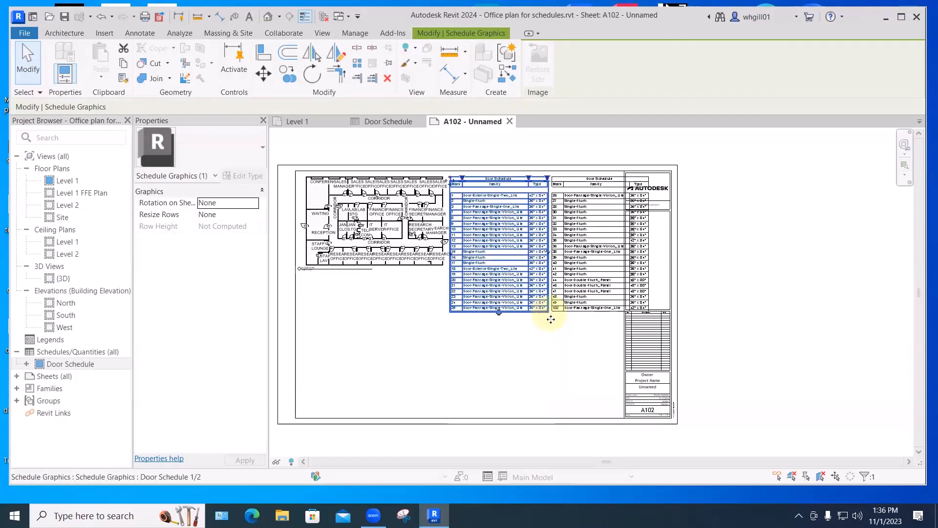
left_click(557, 346)
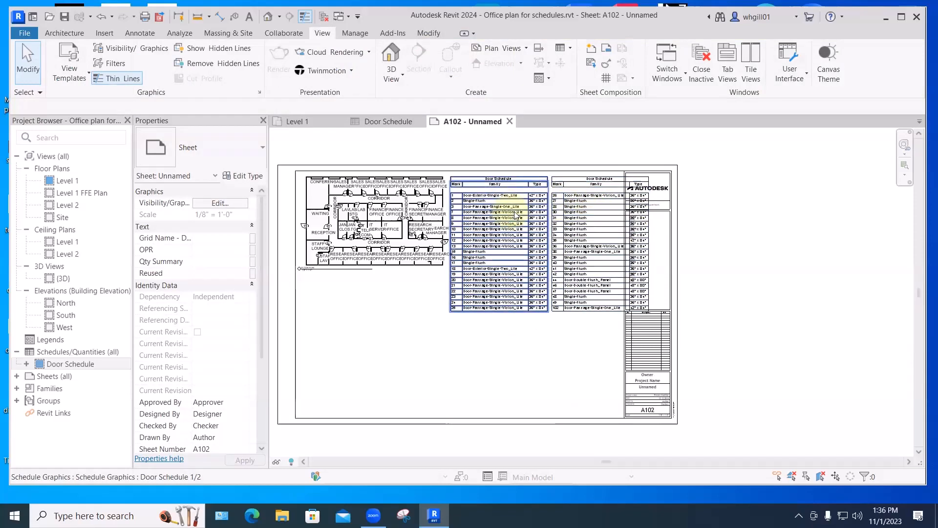
Place both schedule segments side by side beneath the Level 1 plan, and split the second one to form a third column.
left_click_drag(511, 209, 369, 311)
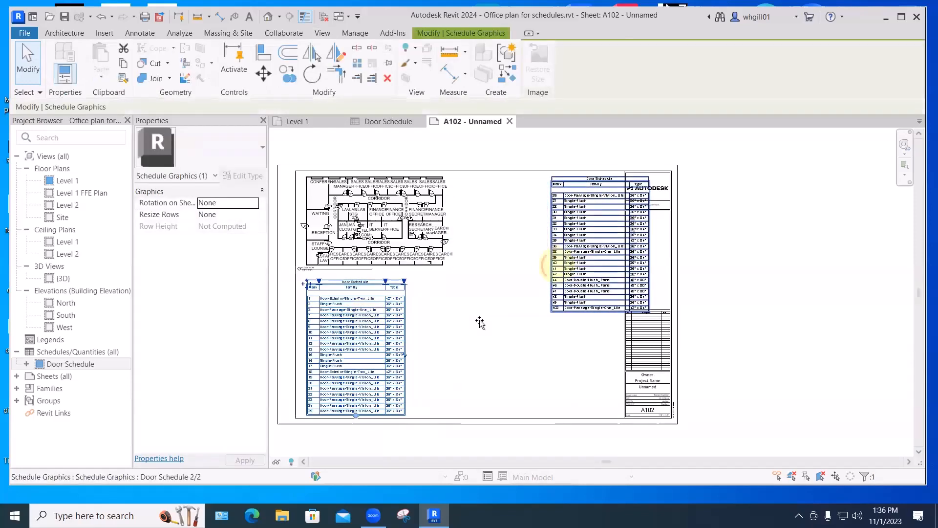
left_click_drag(570, 255, 428, 358)
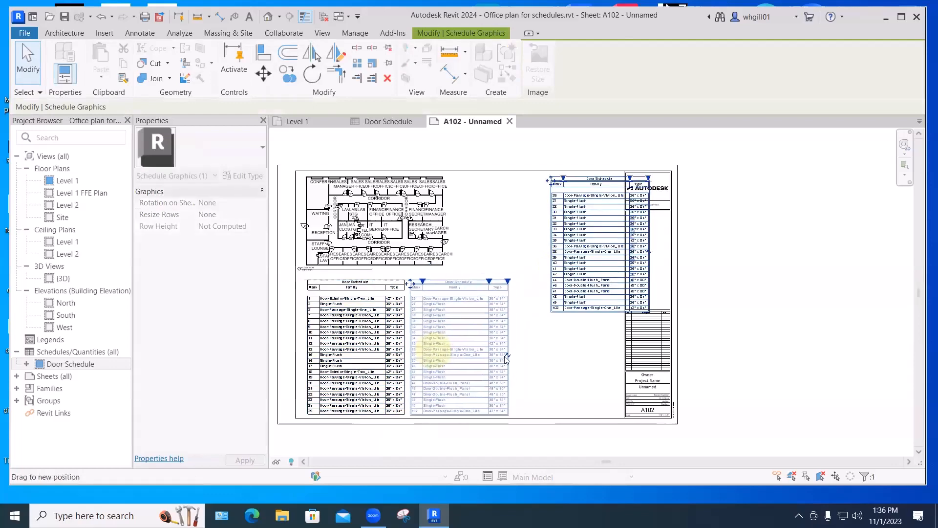
left_click(508, 354)
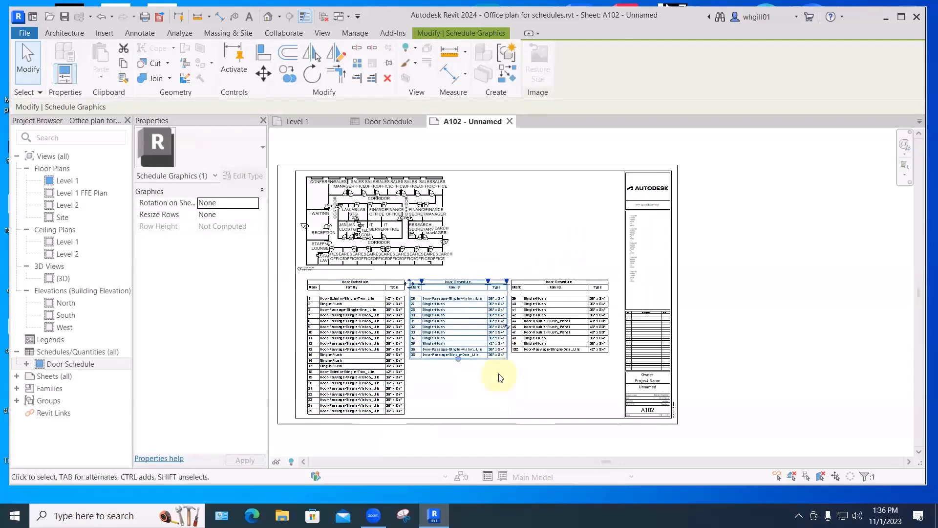
left_click(496, 376)
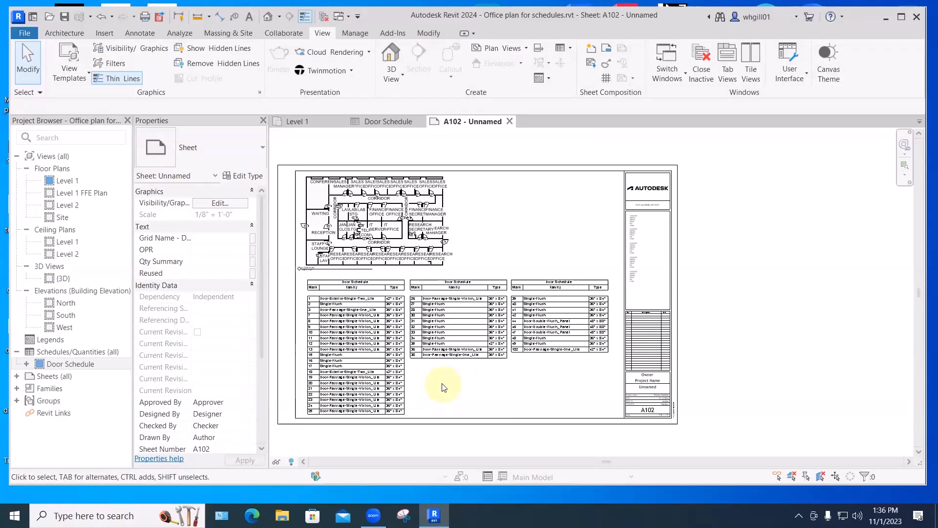
Shorten the first schedule segment to end at mark 21 and extend the second segment down to about the same height.
left_click(397, 393)
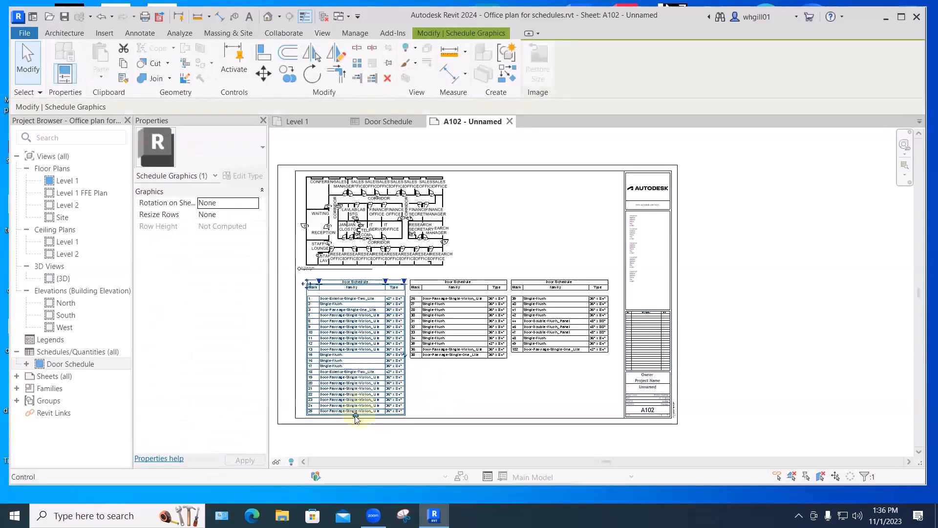
left_click_drag(356, 415, 356, 397)
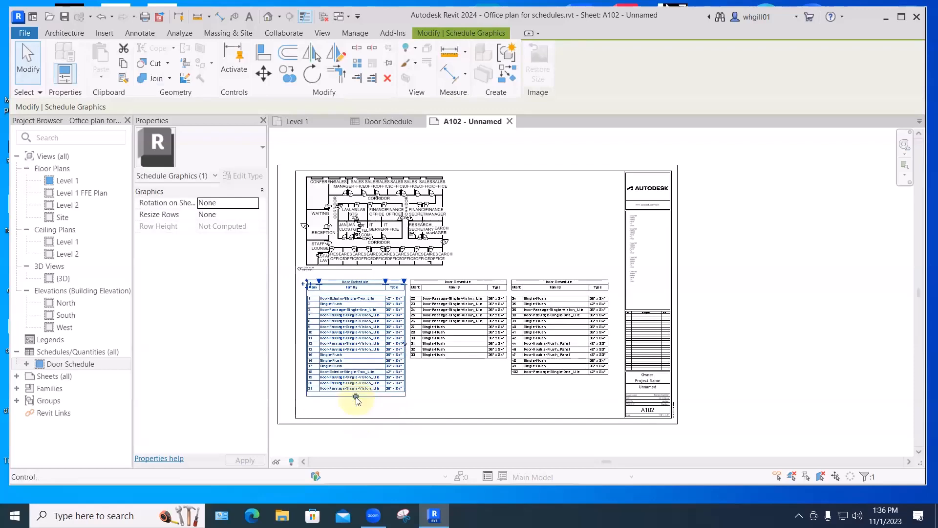
left_click(447, 360)
left_click_drag(459, 360, 458, 392)
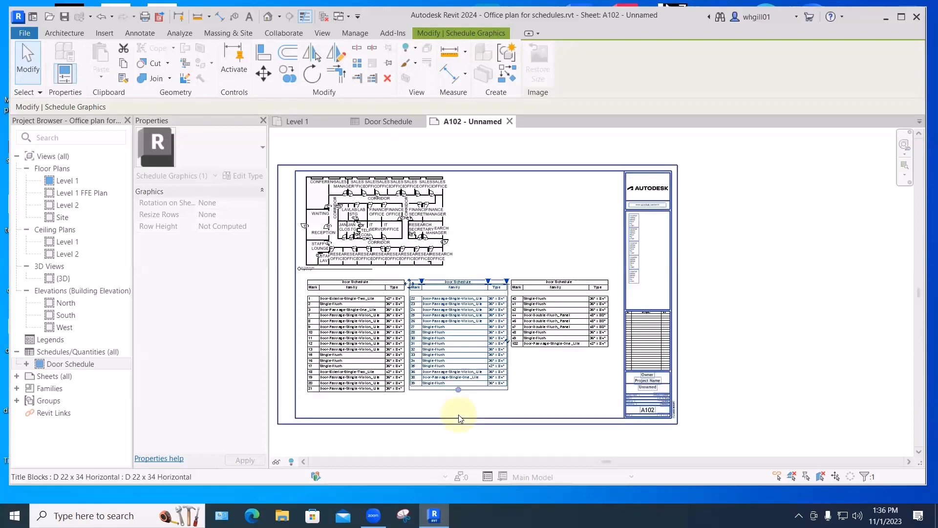
left_click(455, 415)
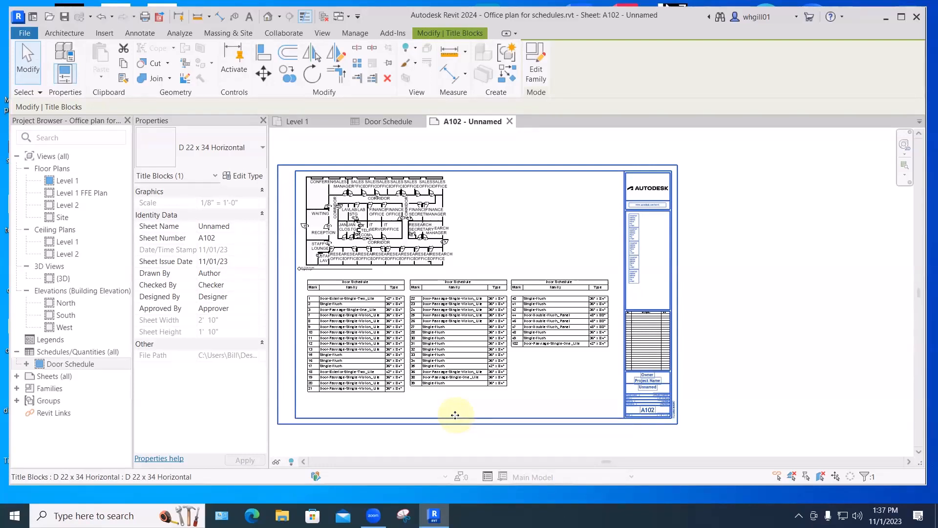
In the Level 1 plan view, hide the 4" concrete 12" tile floor element.
left_click(297, 121)
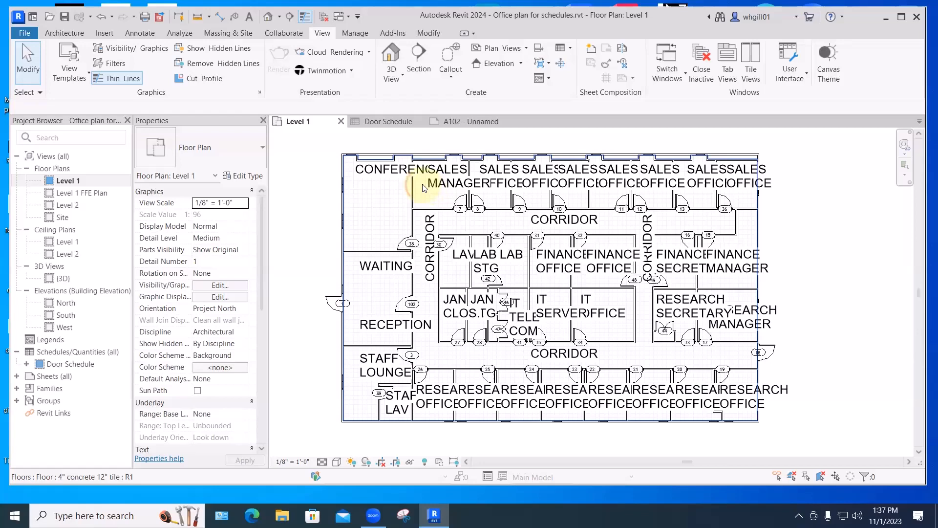
left_click(423, 189)
right_click(423, 188)
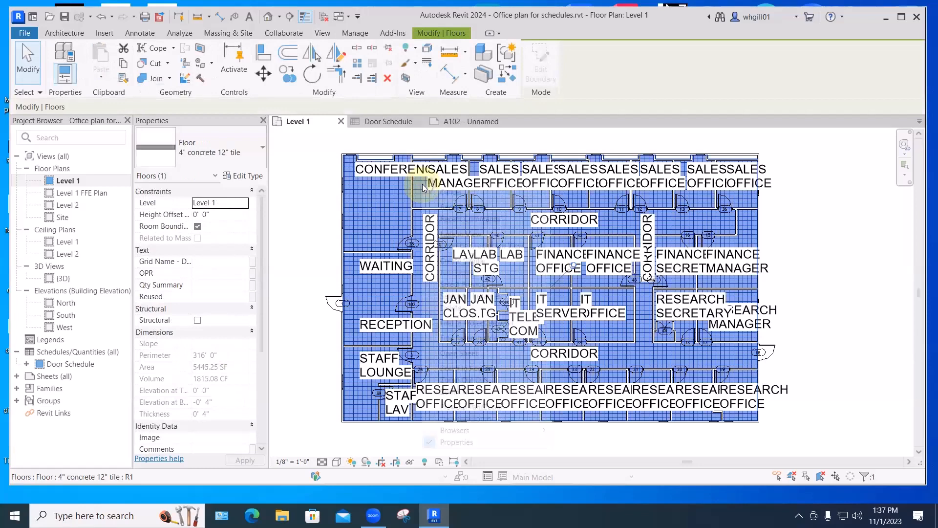
mouse_move(455, 234)
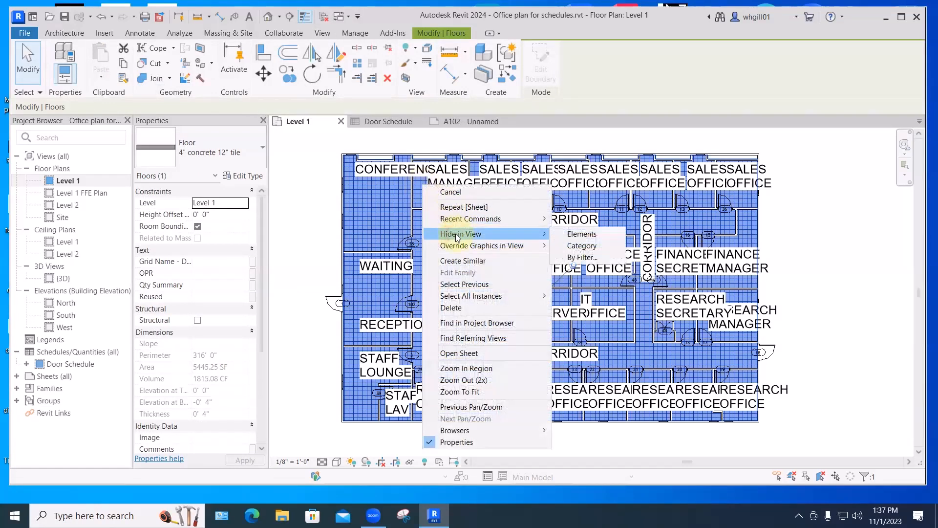
left_click(600, 233)
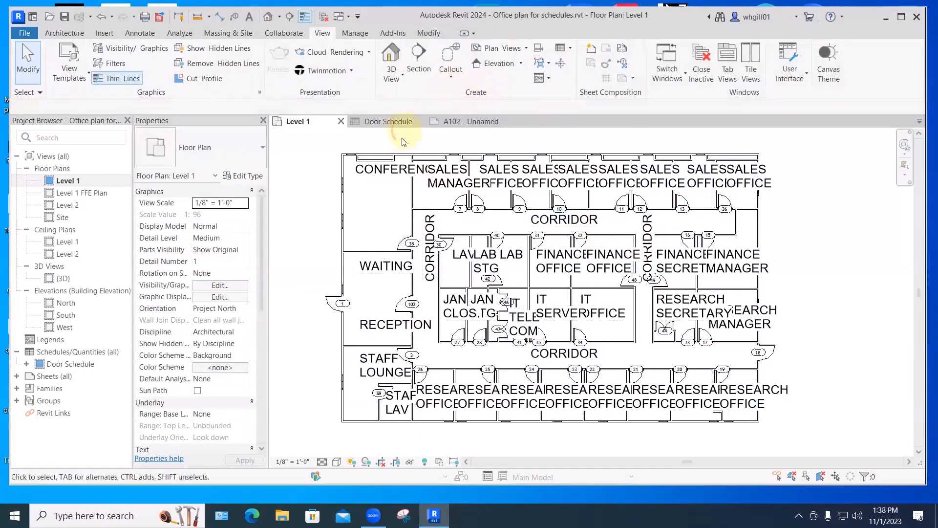
left_click(360, 169)
left_click(322, 168)
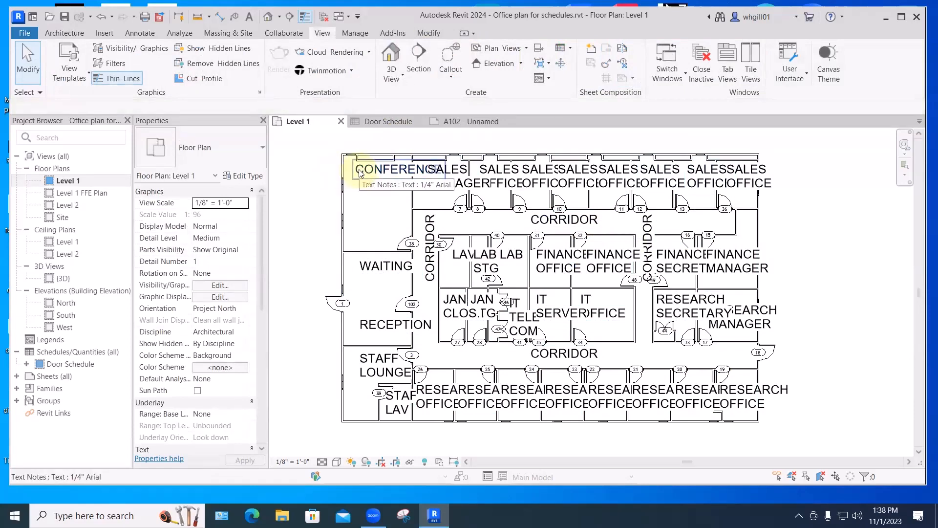
On sheet A102, draw a horizontal detail line about 75/128" long beside the plan's upper-right sales office.
left_click(454, 122)
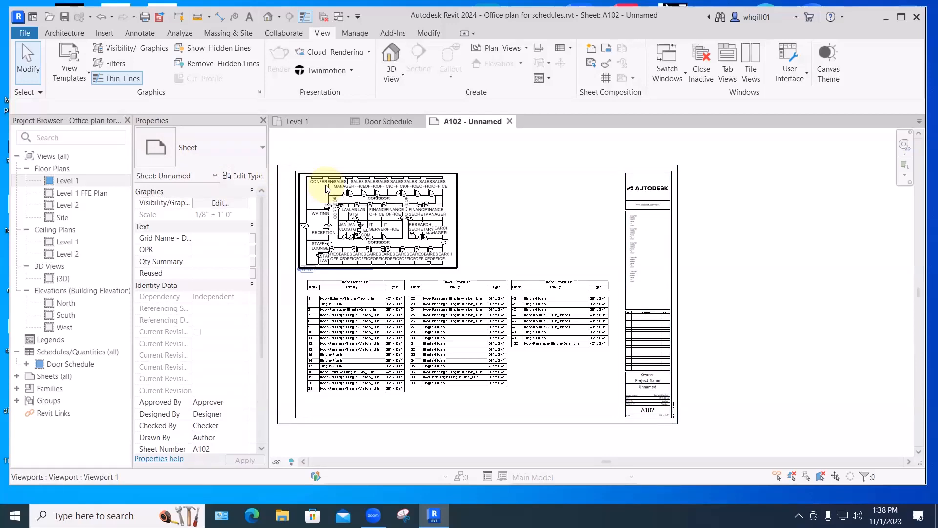
scroll(440, 188, "up", 6)
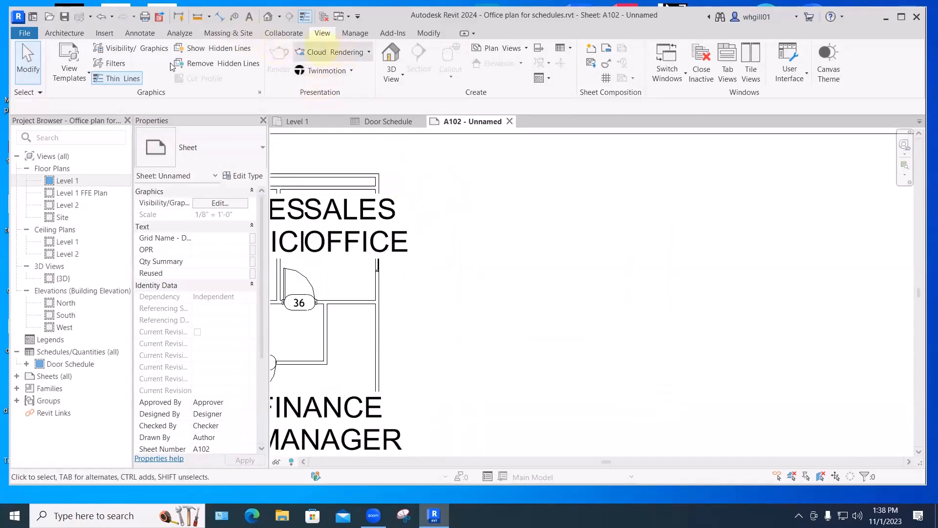
left_click(142, 33)
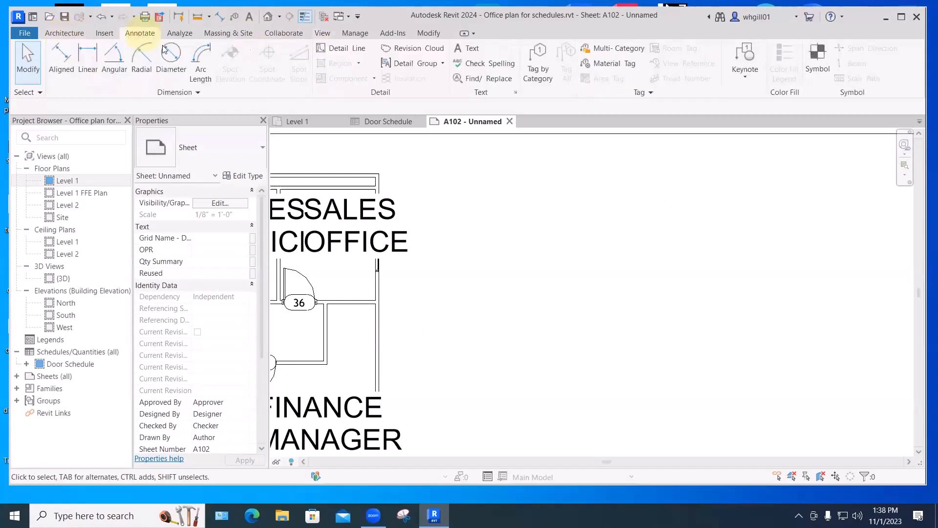
left_click(350, 49)
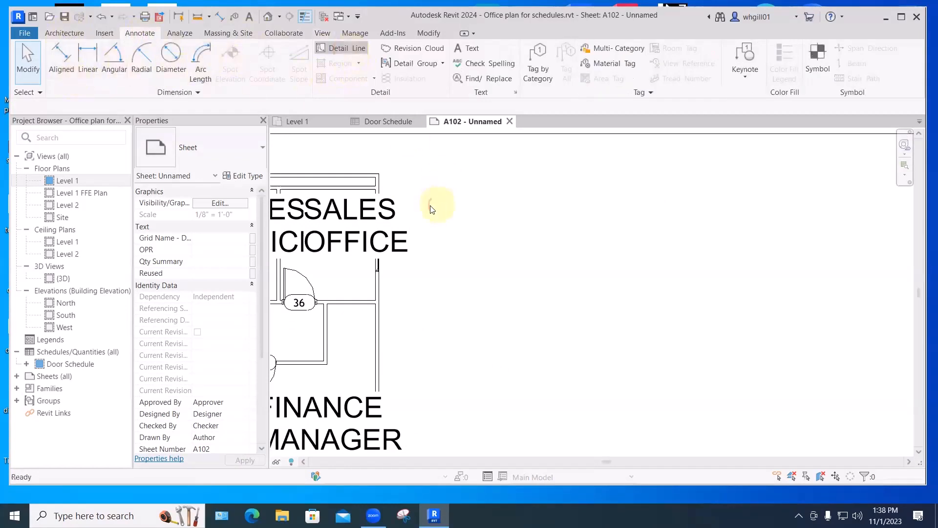
left_click(411, 199)
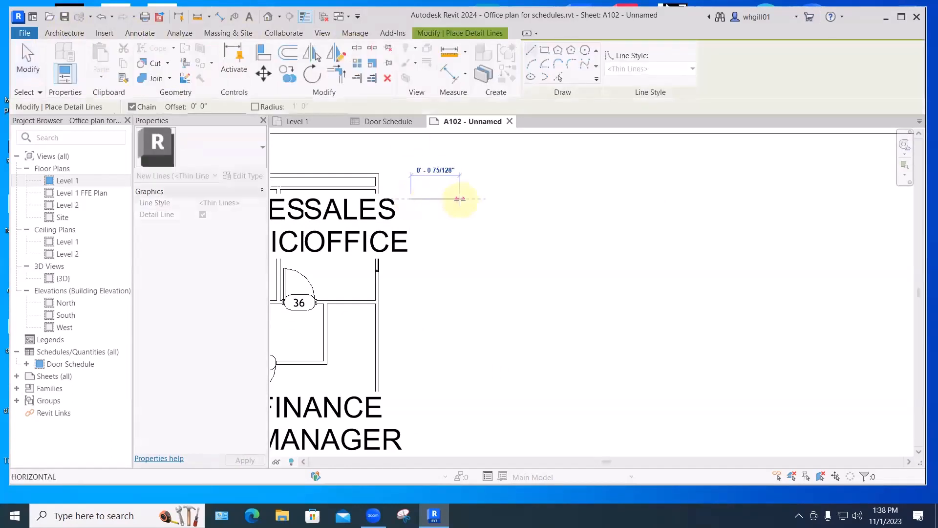
left_click(460, 199)
key("Escape")
key("Escape")
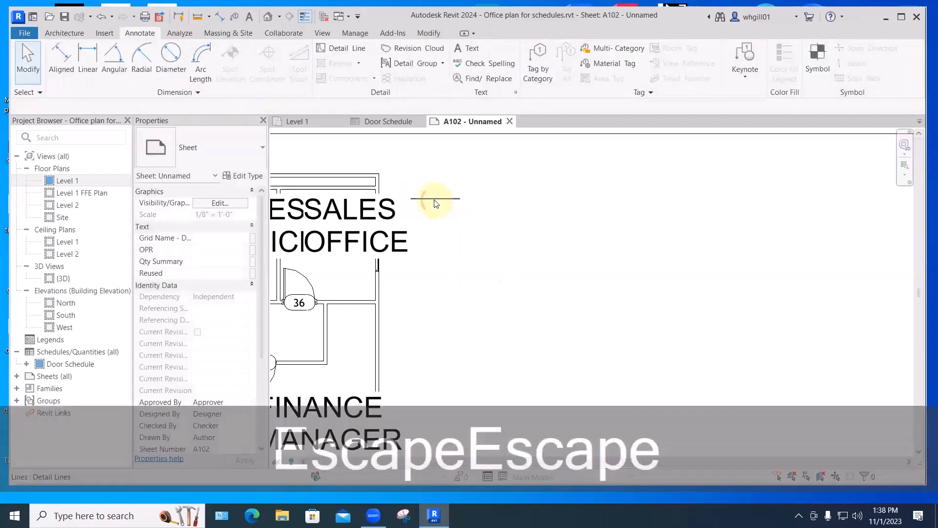
Move the short detail line straight down a little, keeping it vertically constrained.
left_click(434, 199)
left_click_drag(435, 200, 430, 217, "shift")
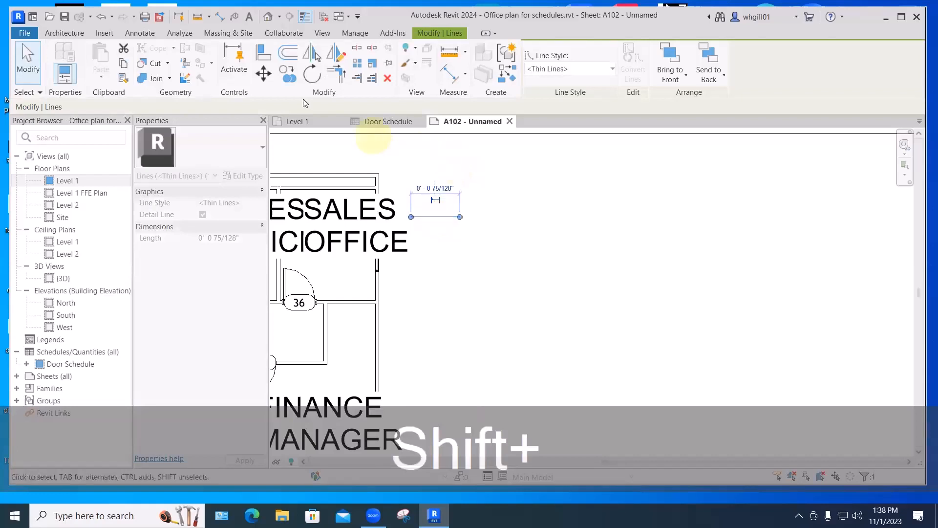
left_click(481, 199)
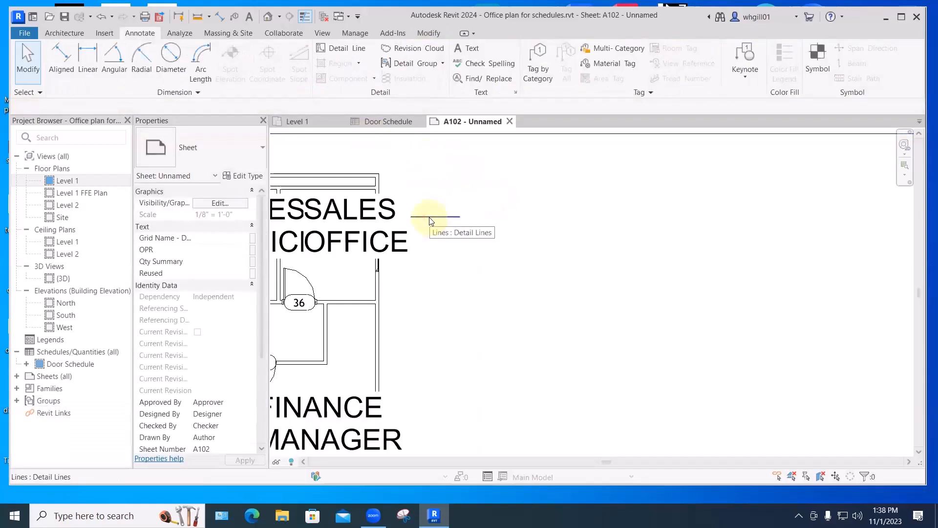
Copy the short detail line about 1/4" straight up.
left_click_drag(430, 221, 427, 199, "ctrl")
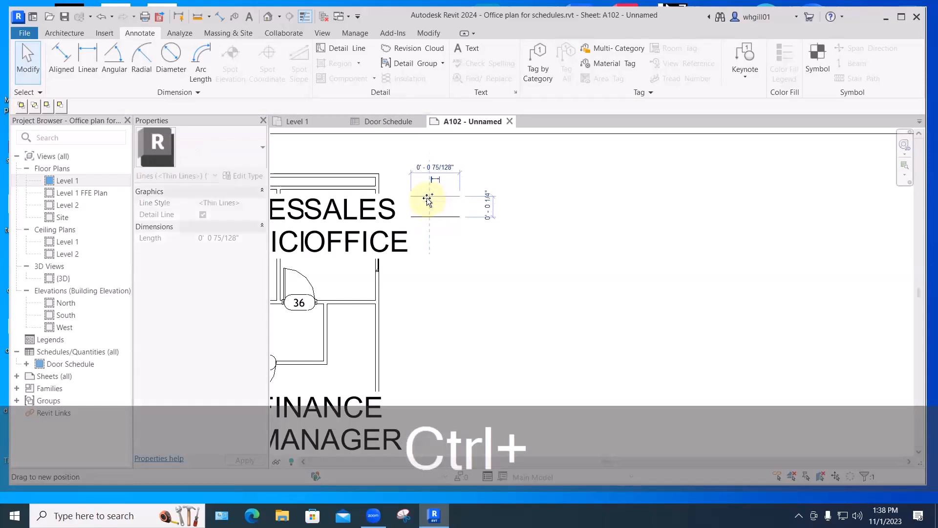
left_click_drag(428, 200, 428, 199, "ctrl")
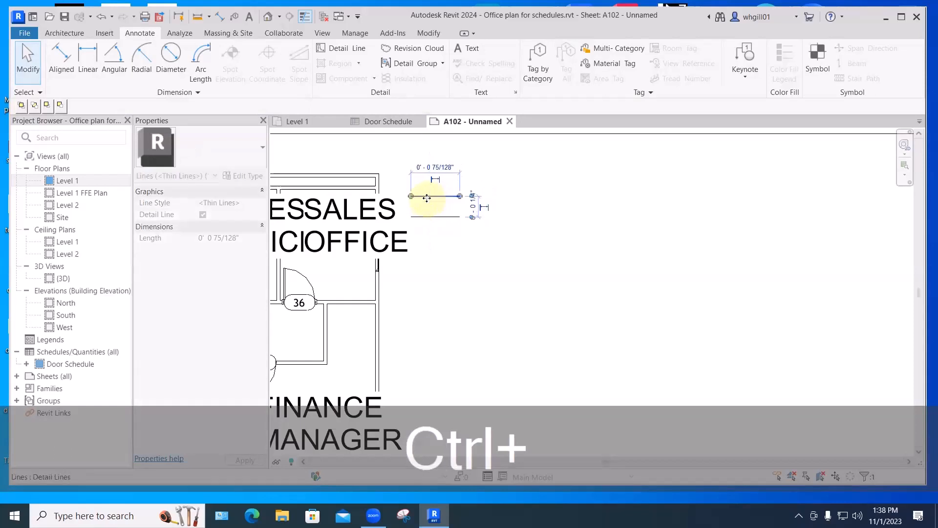
left_click(486, 174)
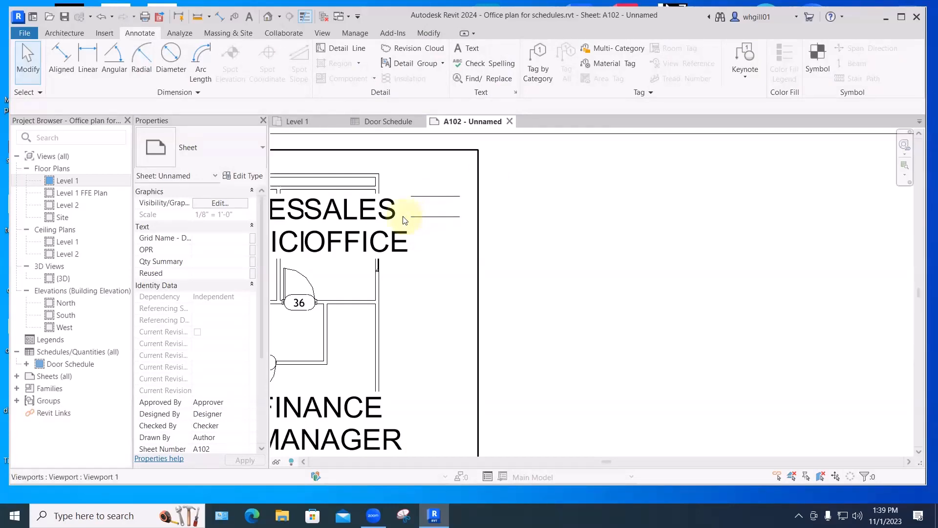
In the Level 1 plan view, change the CONFERENCE text note's type to 3/32" Arial.
left_click(302, 123)
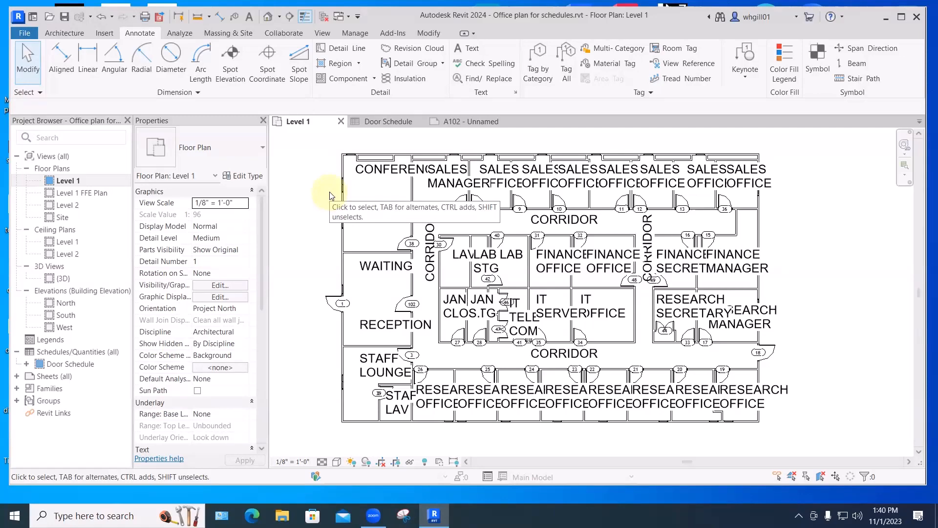
left_click(372, 170)
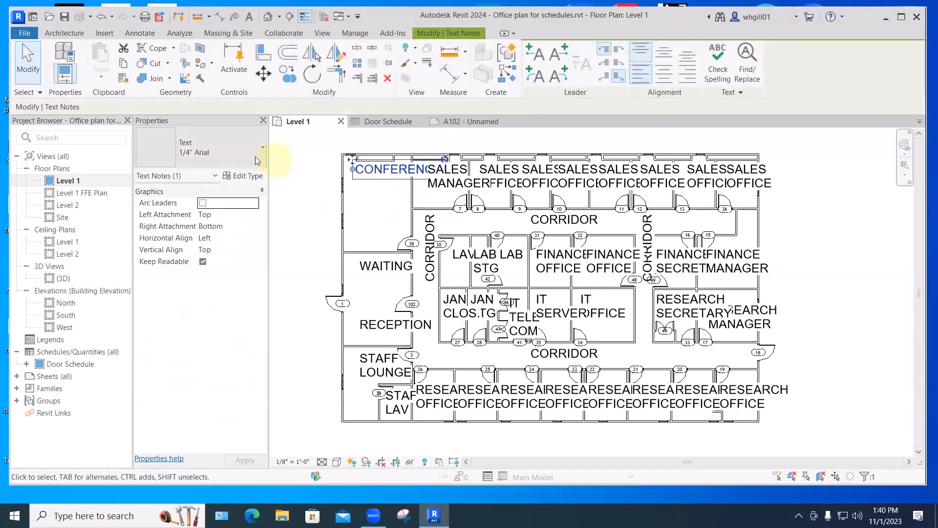
left_click(198, 152)
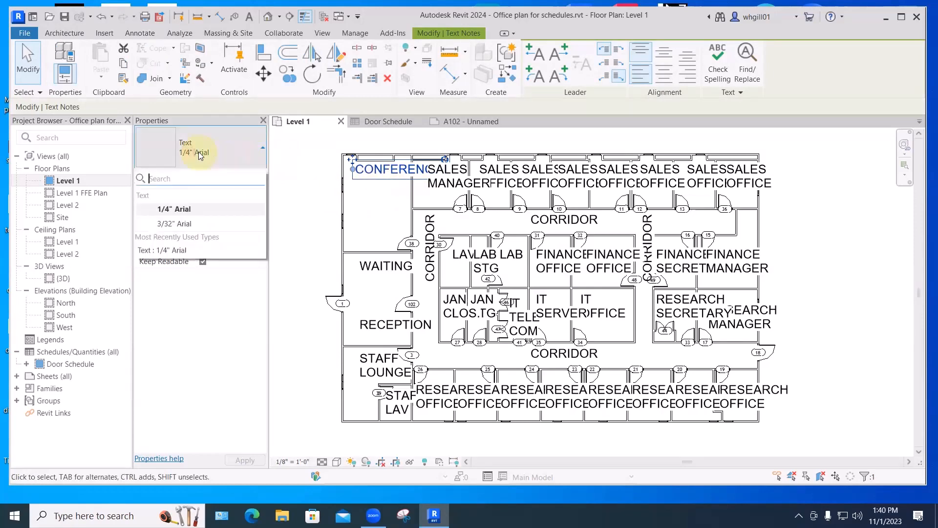
left_click(182, 224)
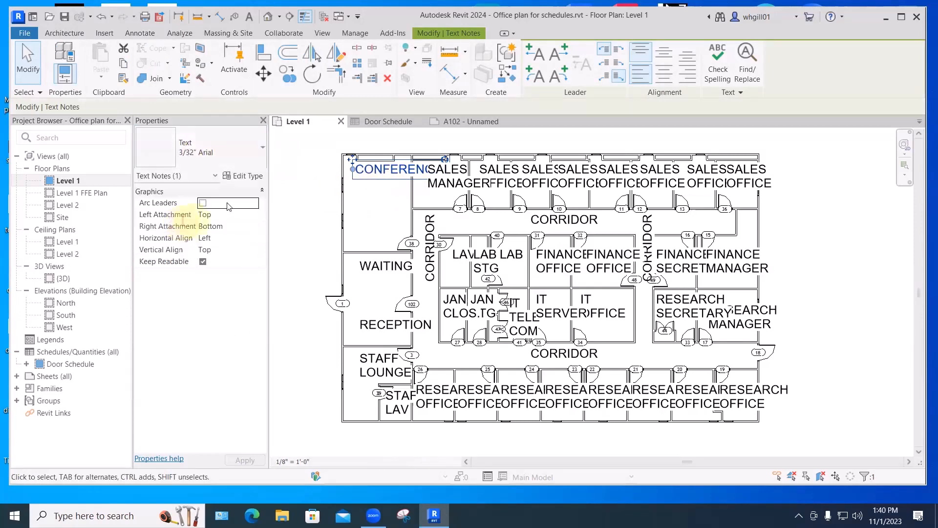
left_click(296, 186)
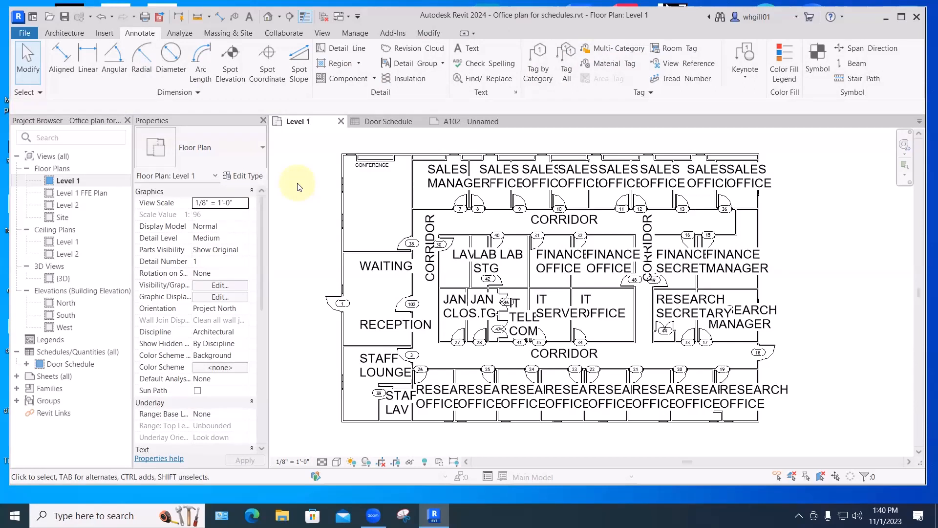
Select all 1/4" Arial text notes visible in the Level 1 view and change their type to 3/32" Arial.
left_click(435, 172)
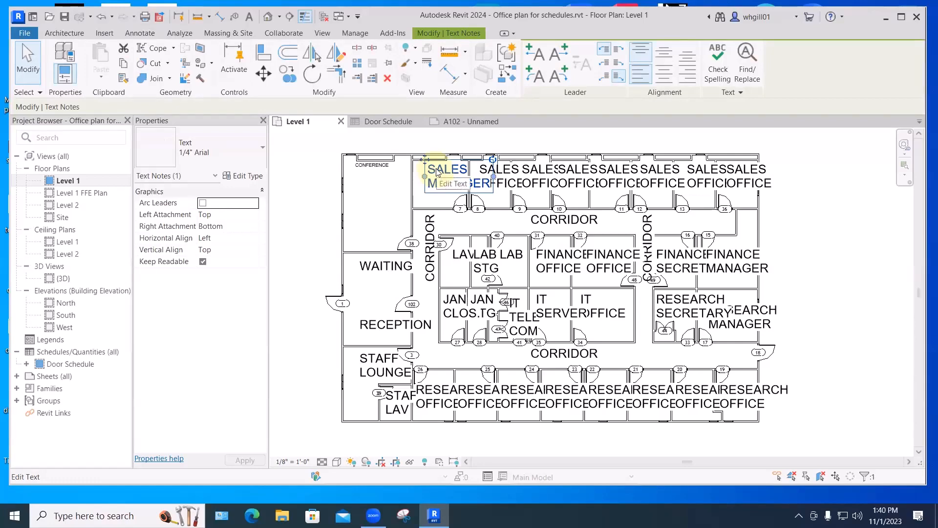
right_click(437, 171)
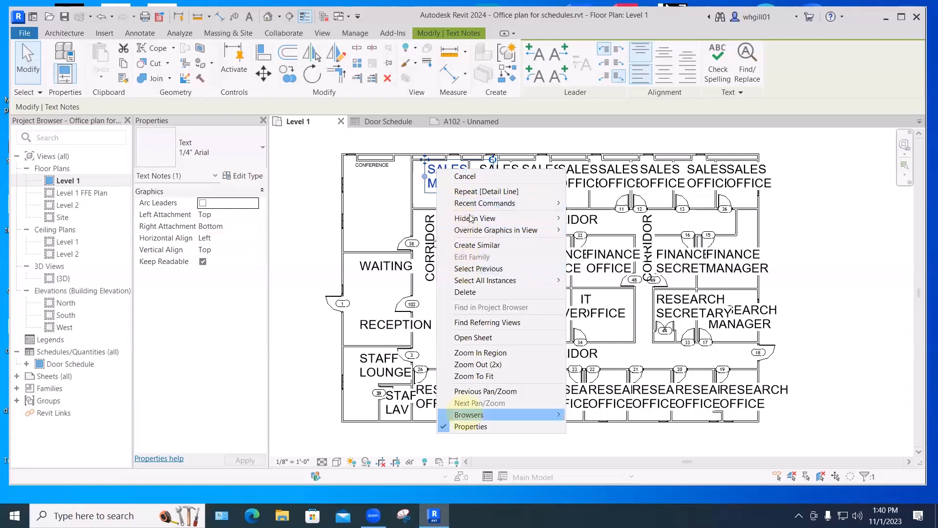
mouse_move(478, 283)
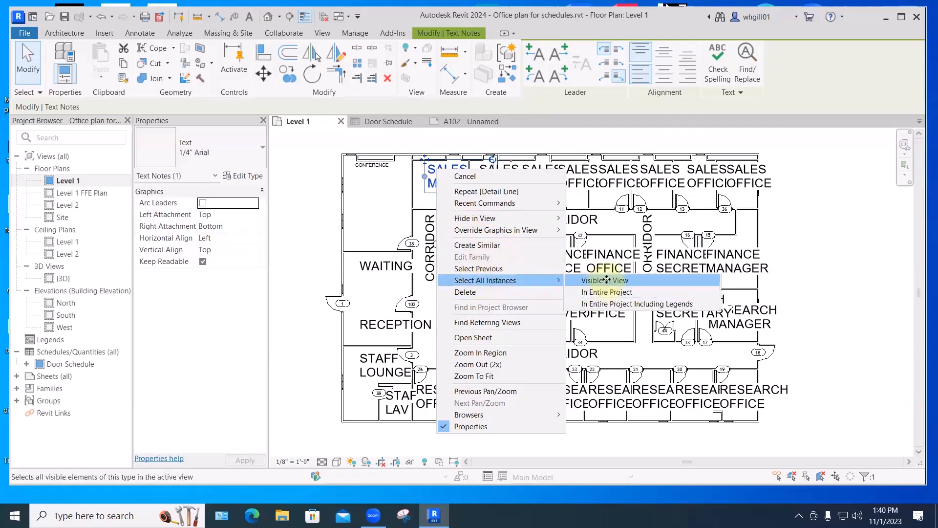
left_click(608, 281)
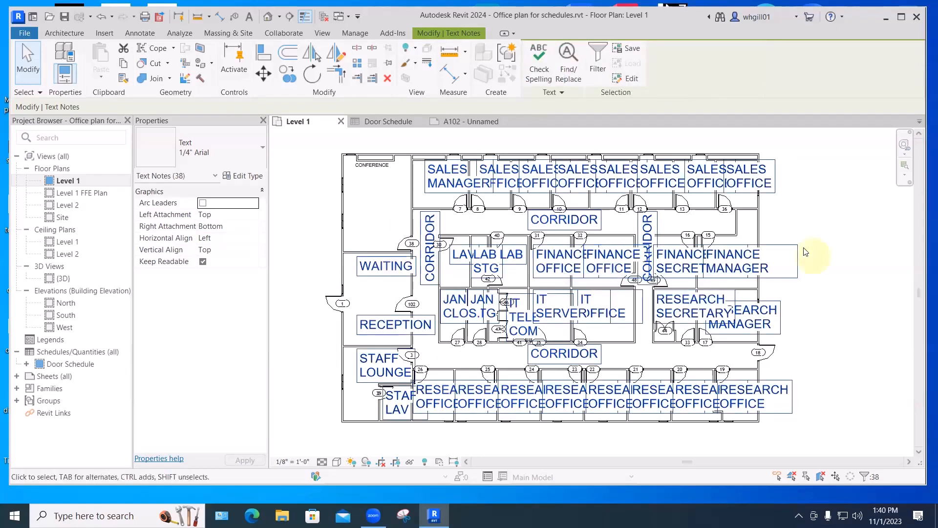
left_click(212, 154)
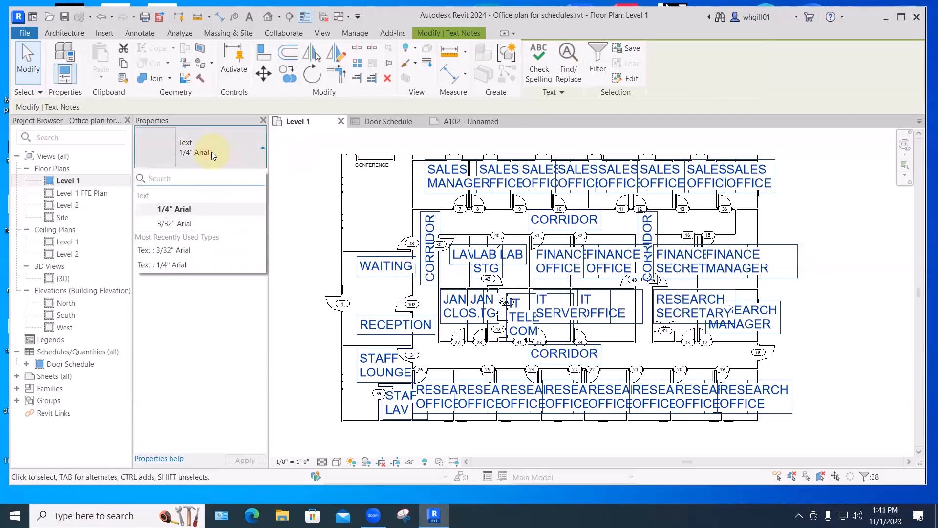
left_click(174, 224)
left_click(295, 202)
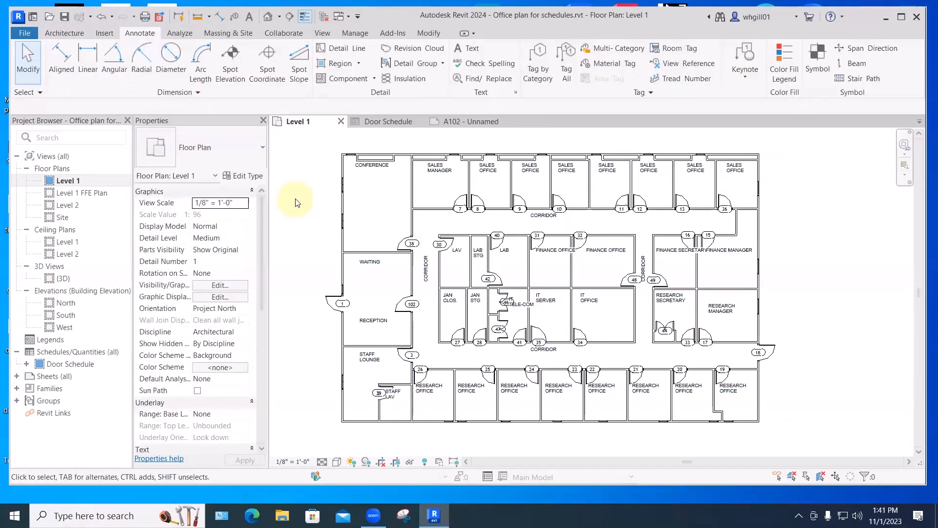
middle_click_drag(295, 202, 334, 204)
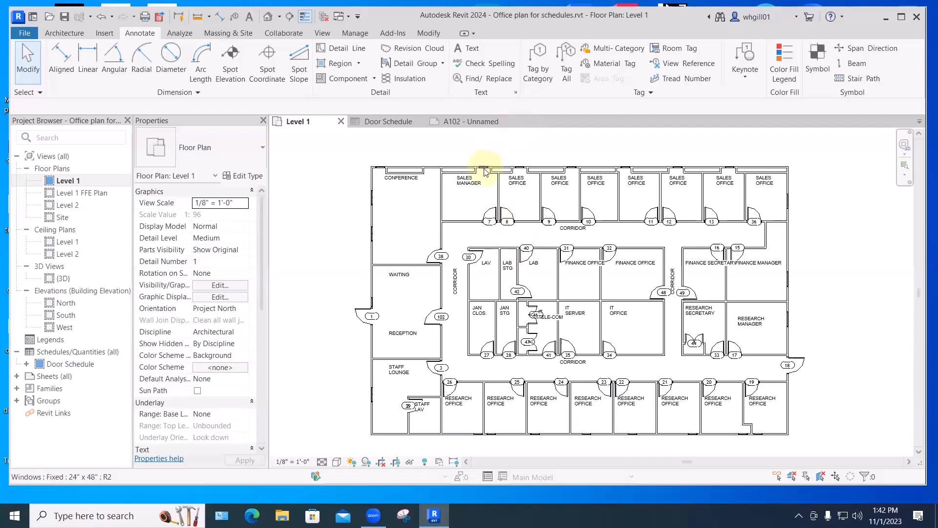
scroll(423, 177, "up", 4)
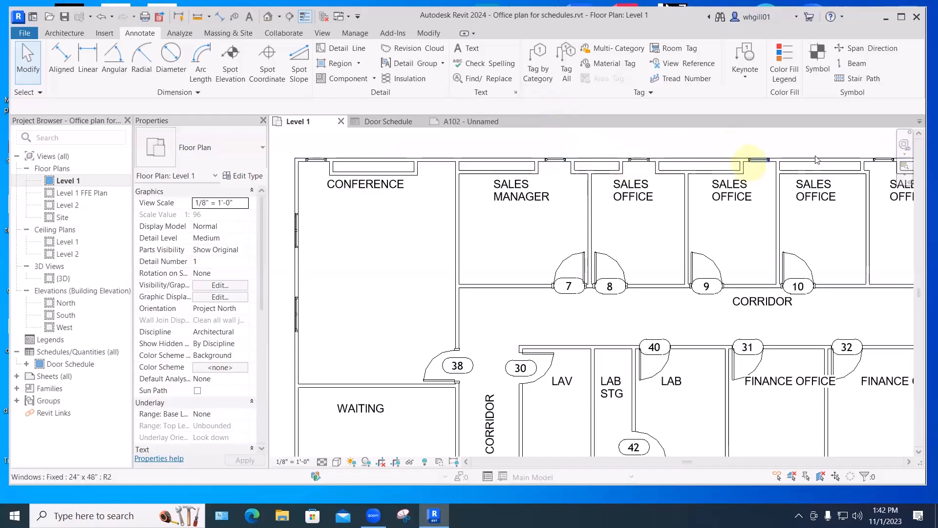
scroll(636, 147, "down", 4)
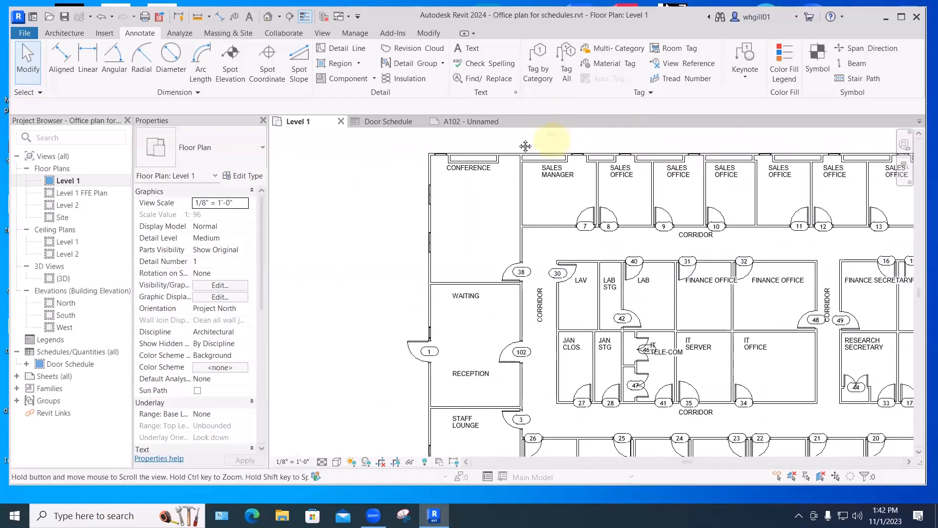
scroll(500, 149, "down", 2)
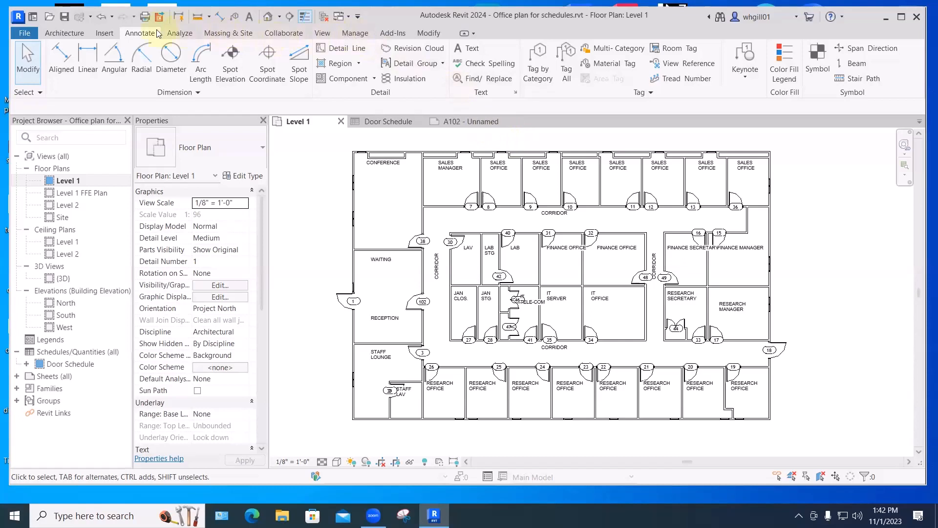
Start Tag by Category on the Sales Manager office window and load Window Tag.rfa from the US library's Annotations > Architectural folder.
left_click(538, 79)
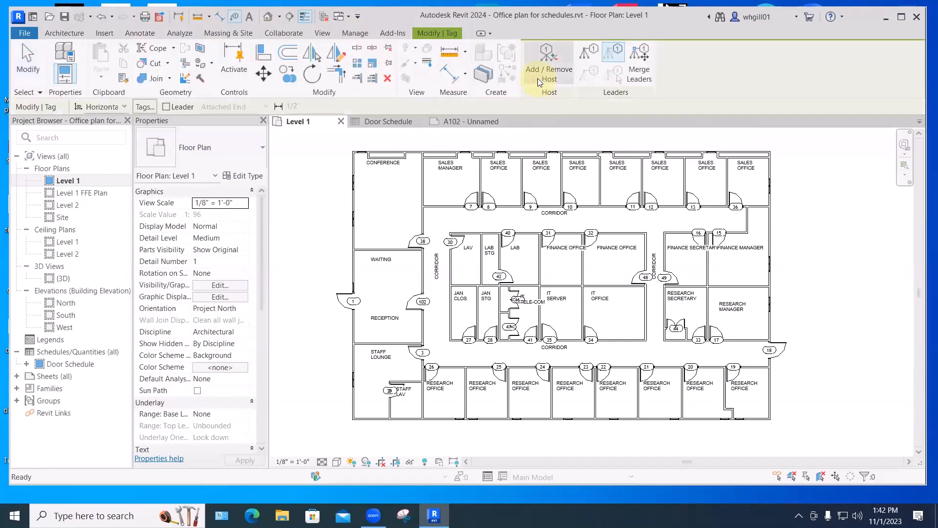
left_click(466, 156)
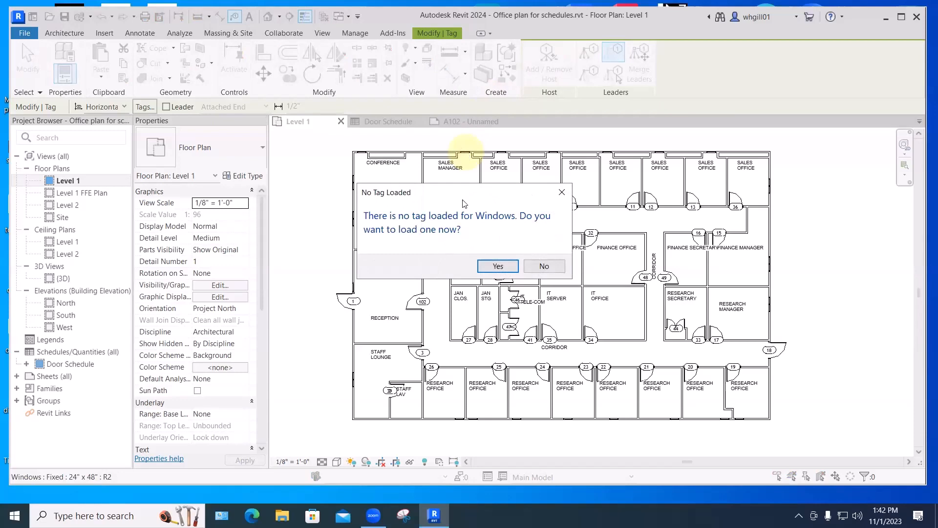
left_click(487, 266)
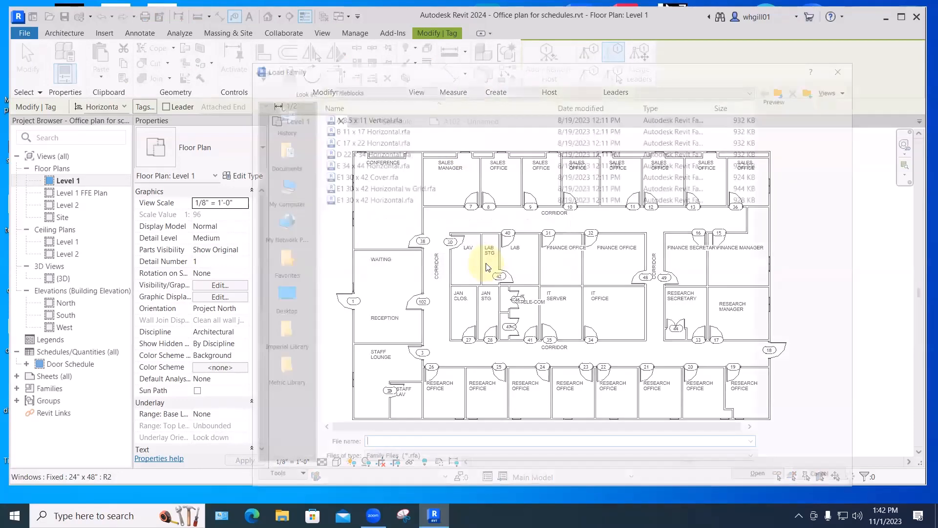
left_click(786, 90)
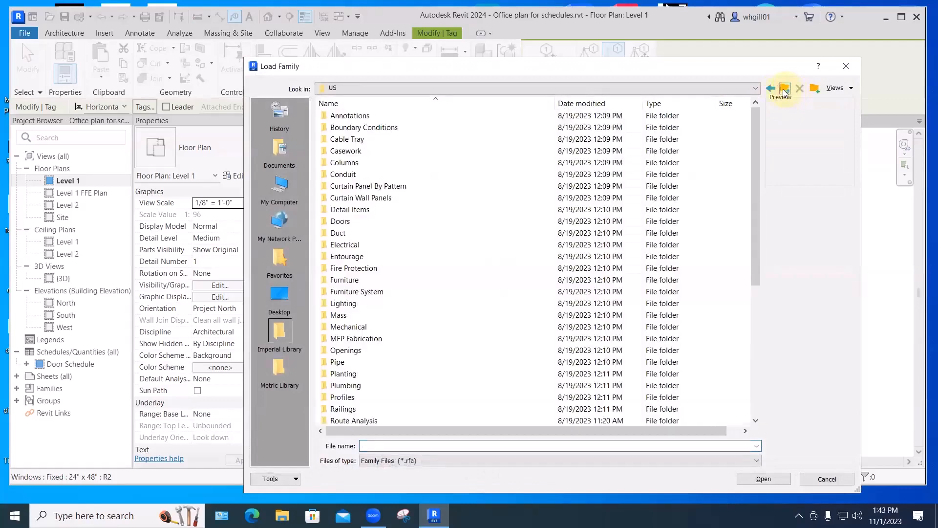
double_click(344, 116)
scroll(356, 130, "down", 15)
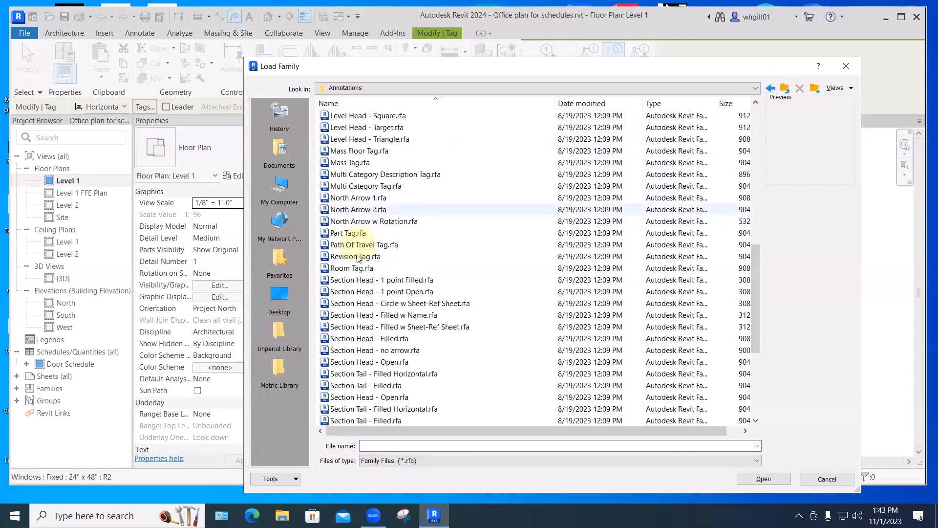
scroll(358, 264, "up", 15)
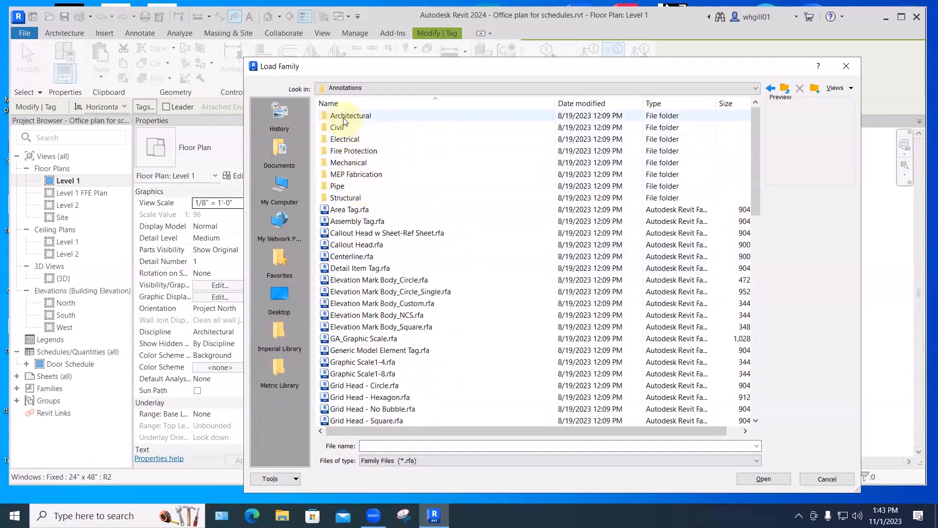
double_click(344, 117)
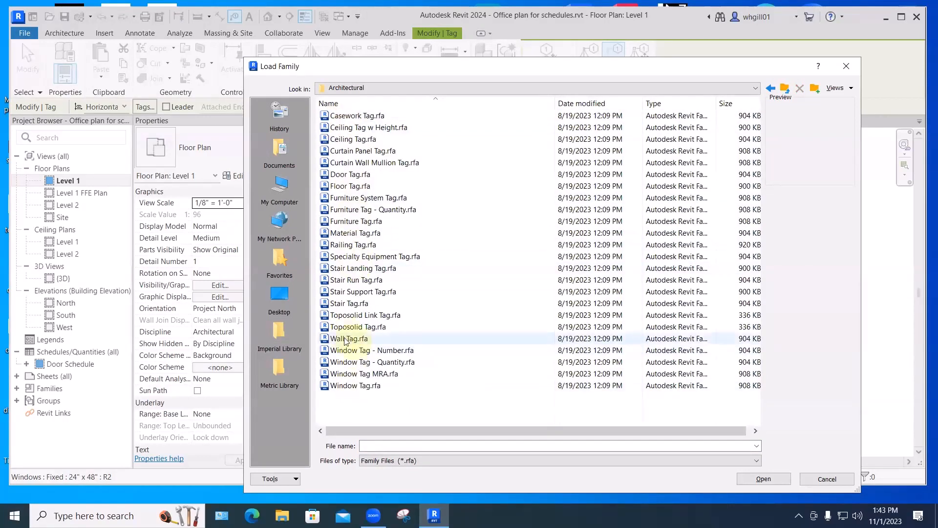
double_click(344, 386)
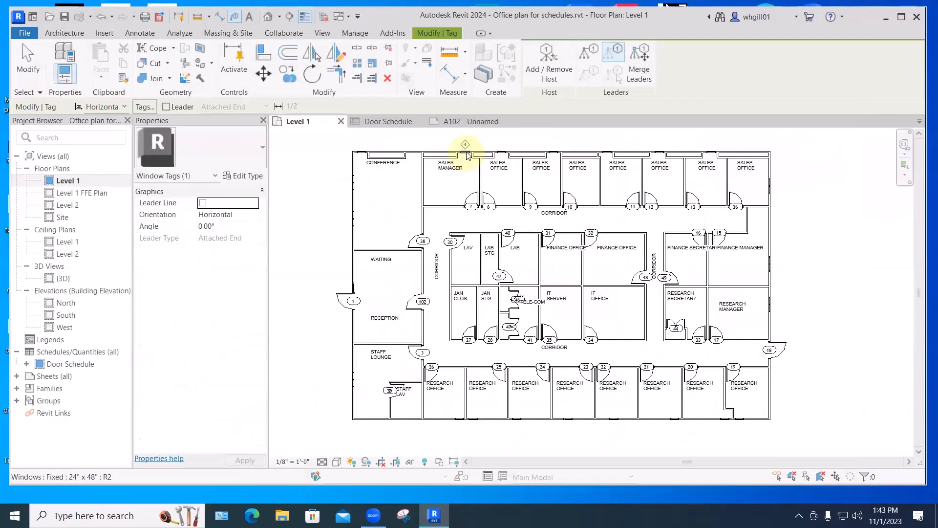
Place a horizontal window tag without a leader on the Sales Manager office's exterior window and end tagging.
left_click(468, 156)
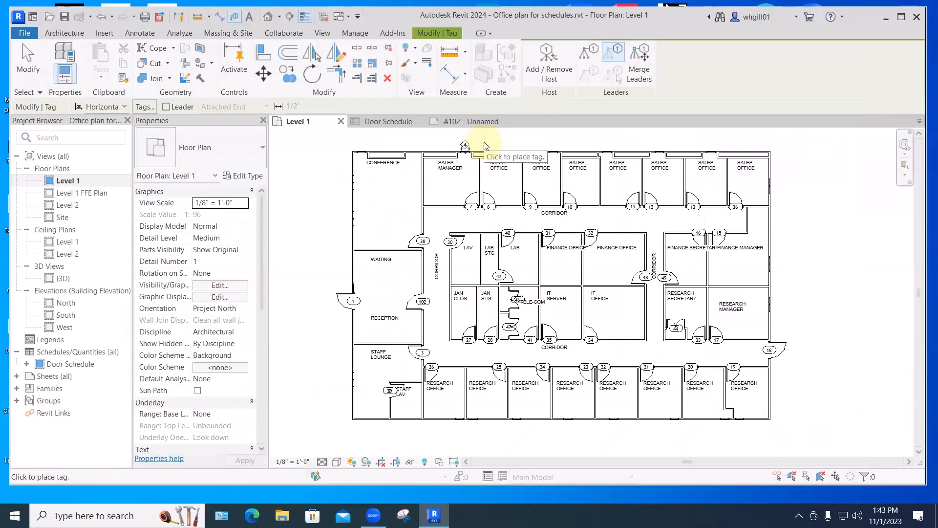
key("Escape")
key("Escape")
scroll(476, 215, "up", 3)
scroll(470, 226, "up", 3)
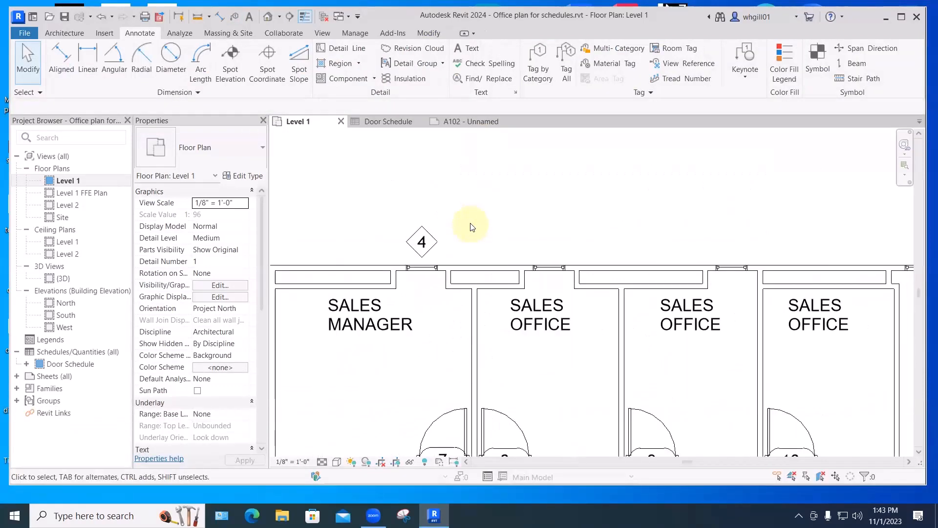
Tag all remaining untagged windows in the Level 1 view with Window Tag, horizontally and without leaders.
scroll(467, 234, "down", 1)
scroll(468, 233, "down", 5)
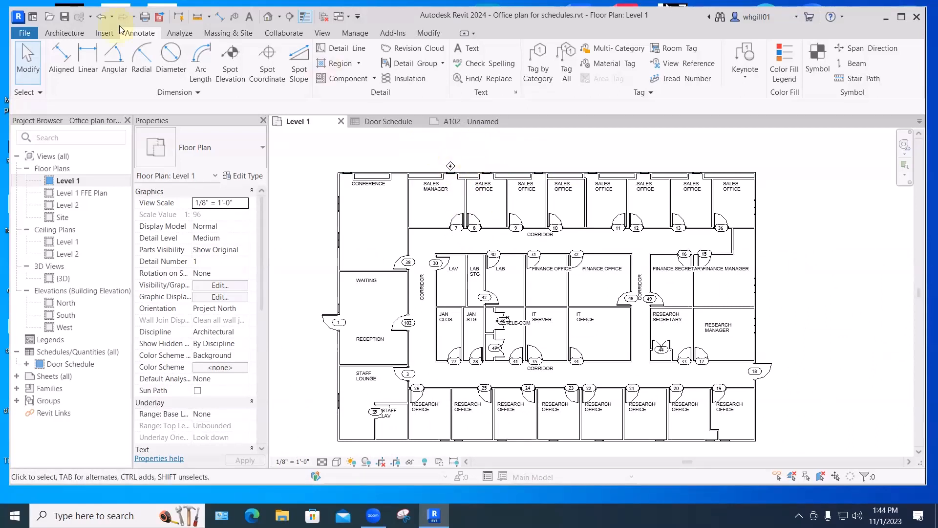
left_click(565, 77)
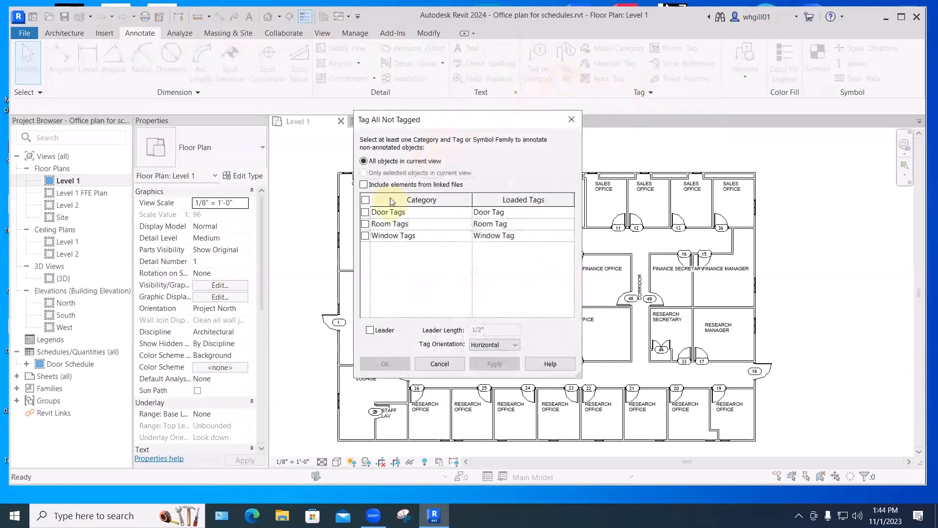
left_click(364, 236)
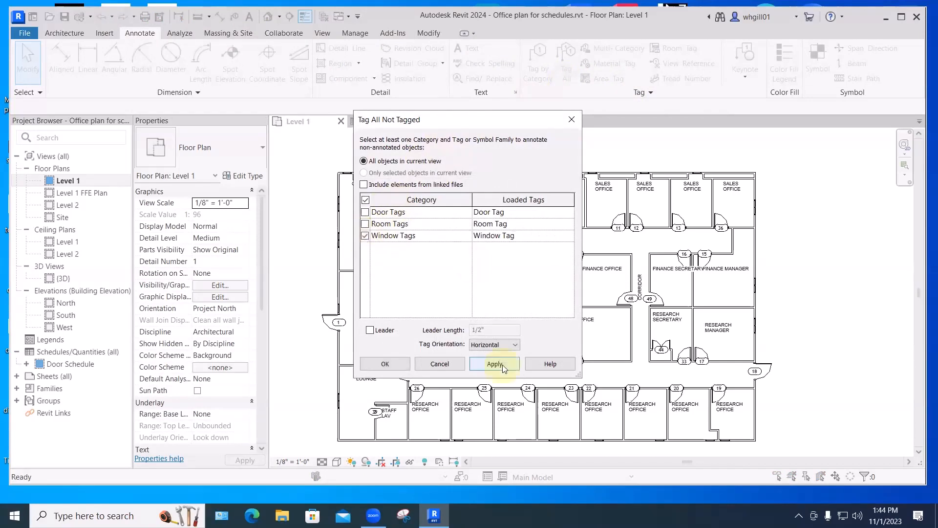
left_click(502, 367)
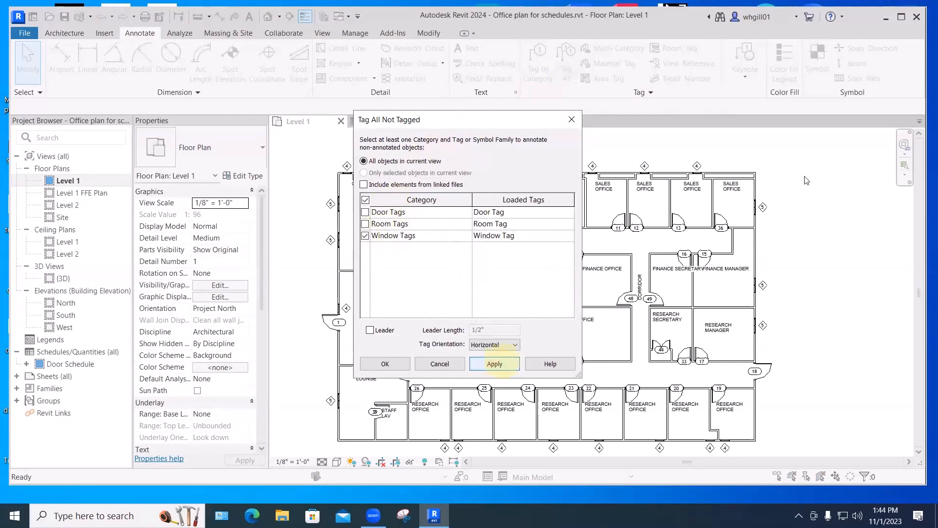
left_click(572, 119)
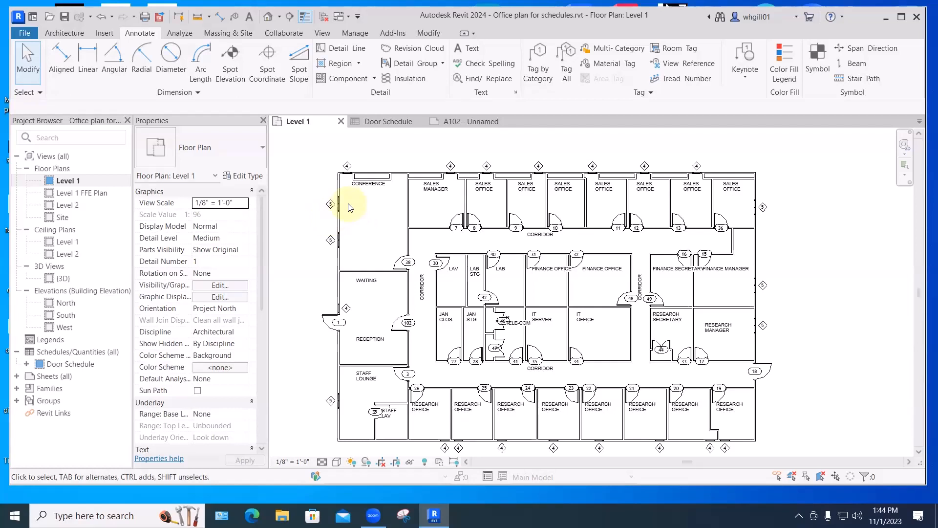
Set the Type Mark of the Conference room's Fixed 24" x 48" window type to A and deselect the window.
left_click(347, 177)
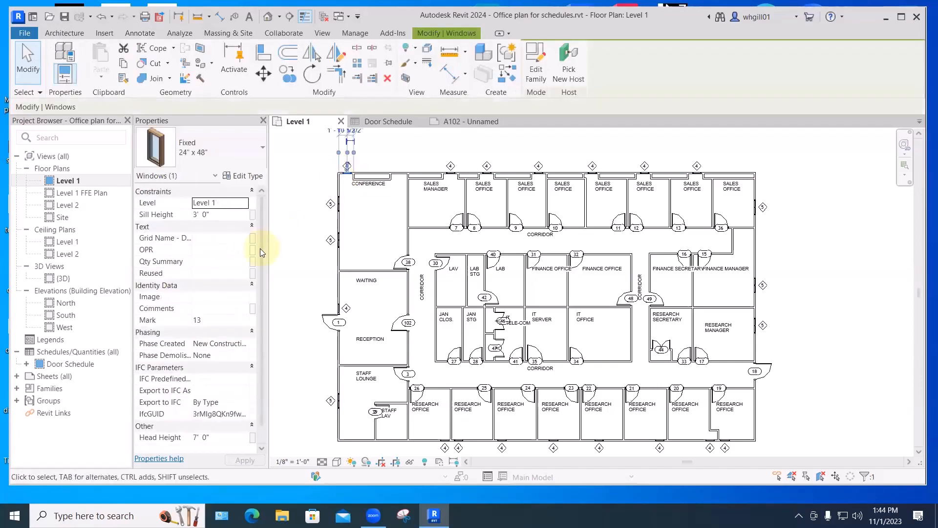
scroll(259, 249, "down", 1)
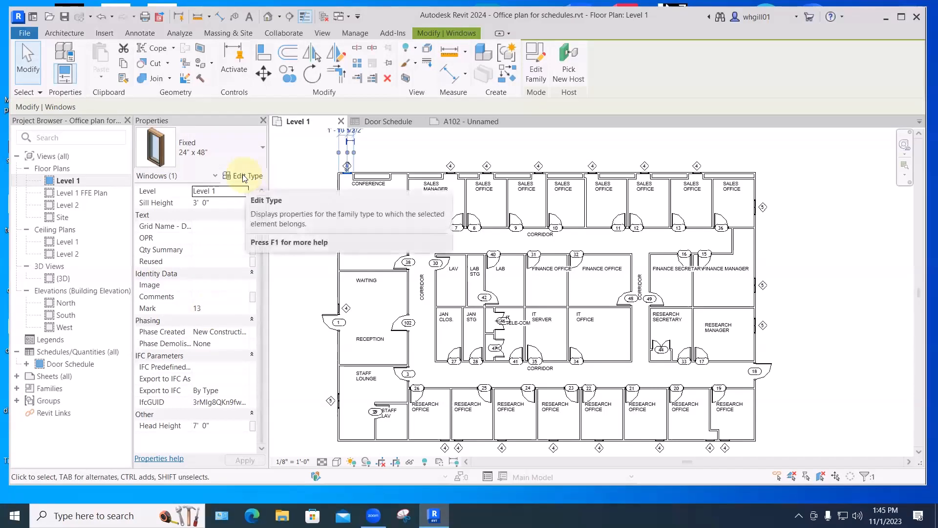
left_click(245, 177)
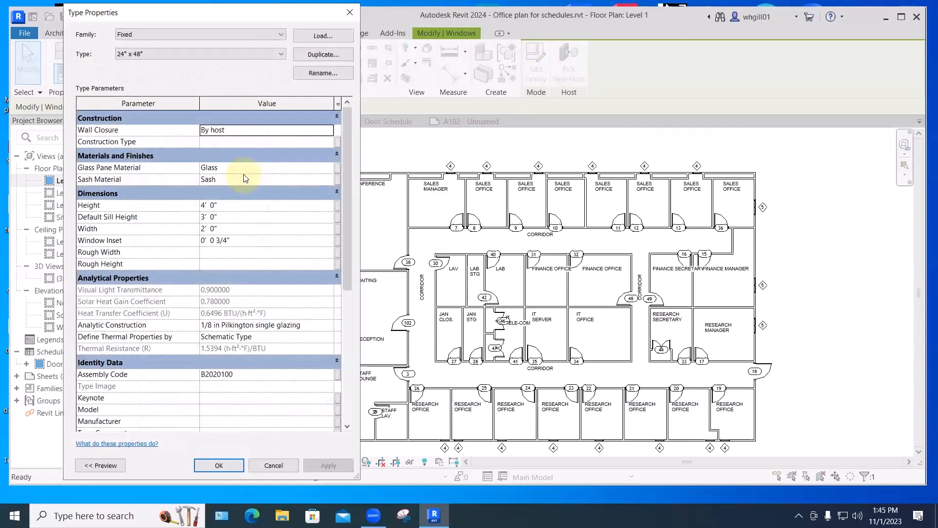
left_click_drag(342, 268, 342, 379)
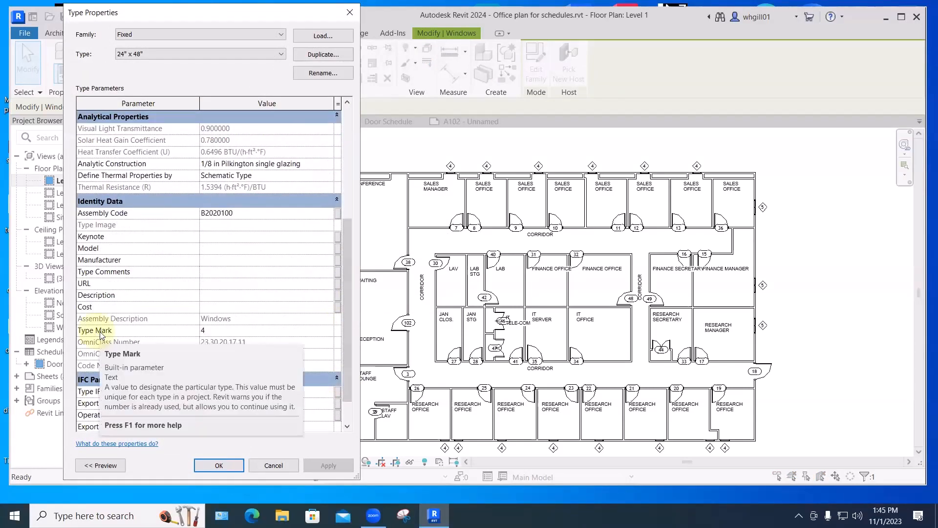
left_click(196, 334)
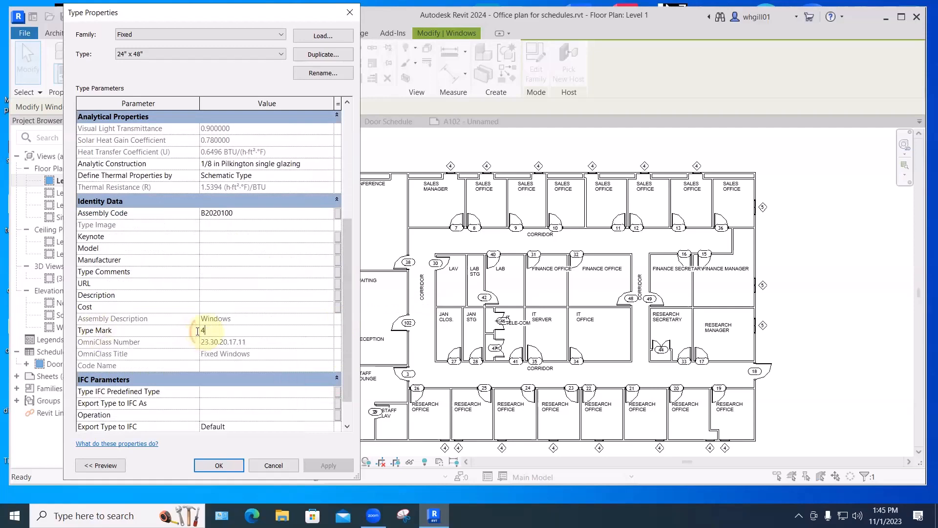
type("A")
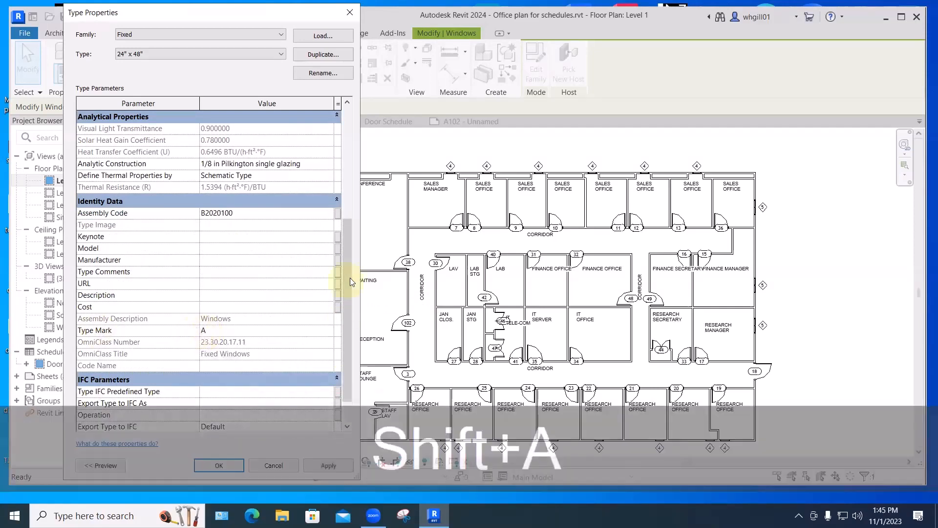
left_click_drag(291, 18, 256, 16)
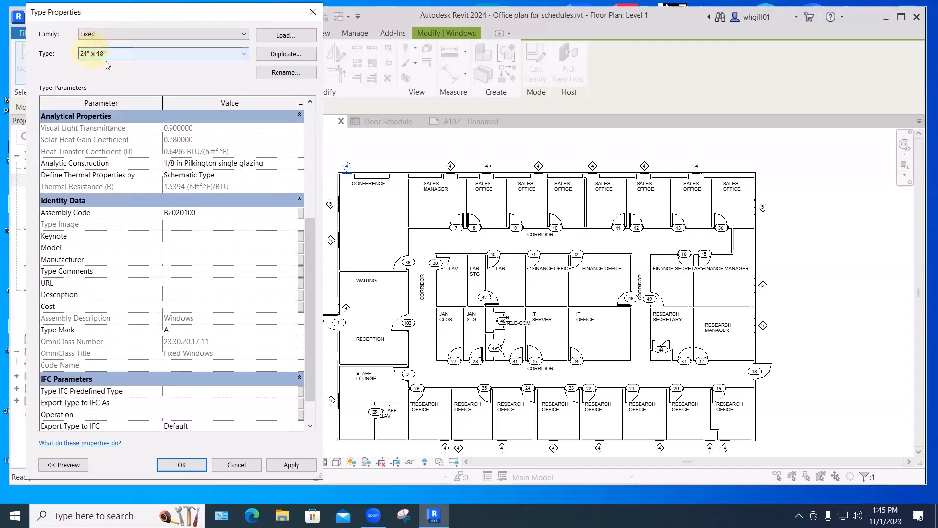
left_click(186, 464)
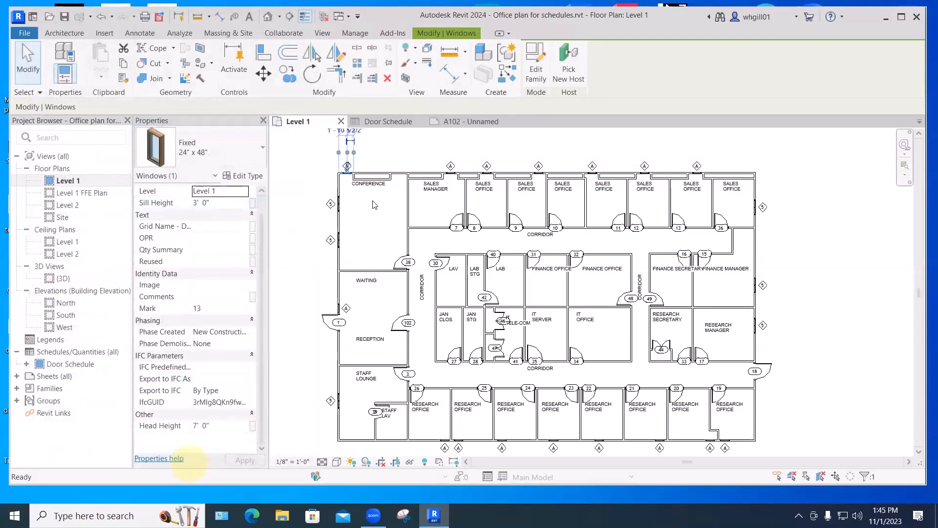
left_click(310, 194)
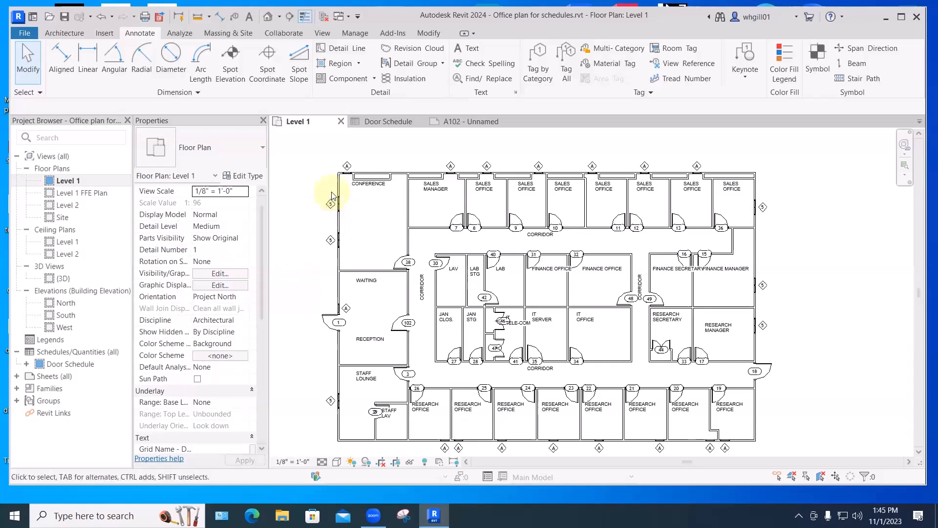
Change the type mark to B through the upper window tag on the Conference room's west wall, accepting the type-wide change.
scroll(332, 195, "up", 5)
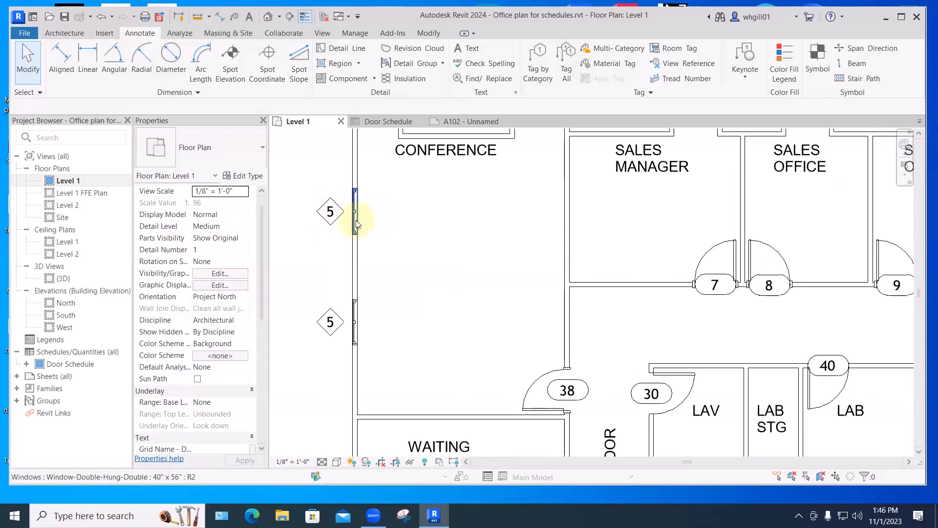
left_click(330, 218)
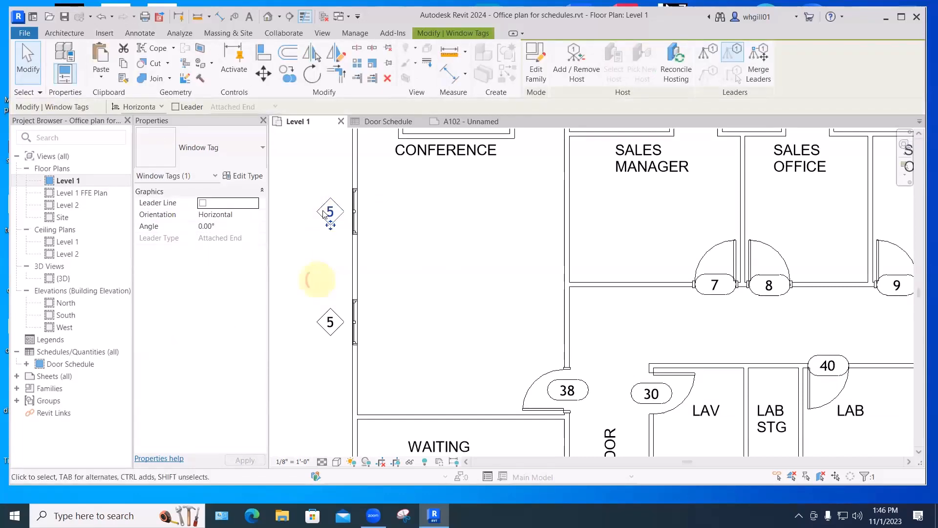
key("Escape")
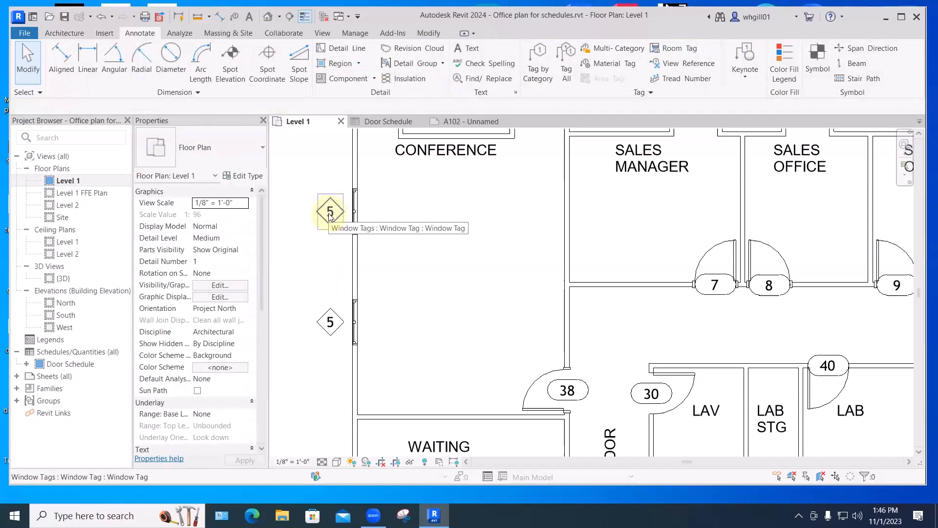
left_click(330, 217)
left_click(331, 215)
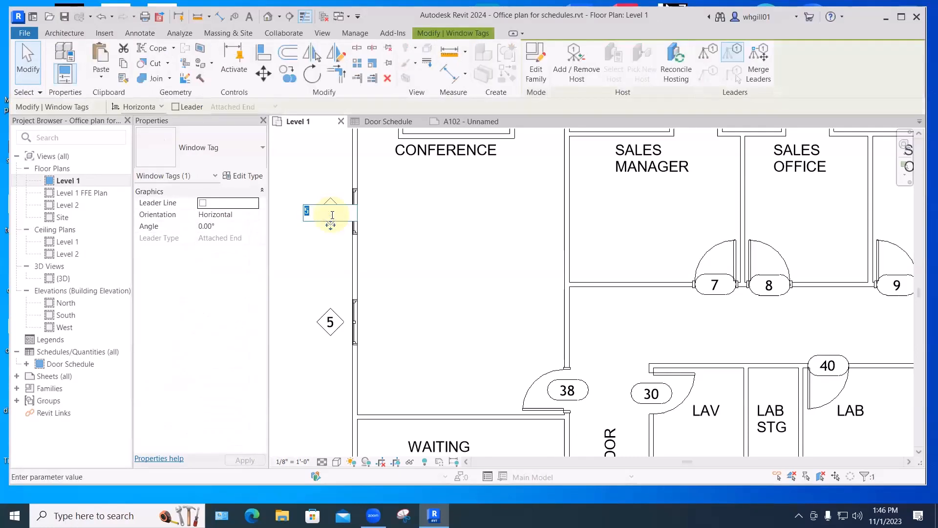
left_click(425, 224)
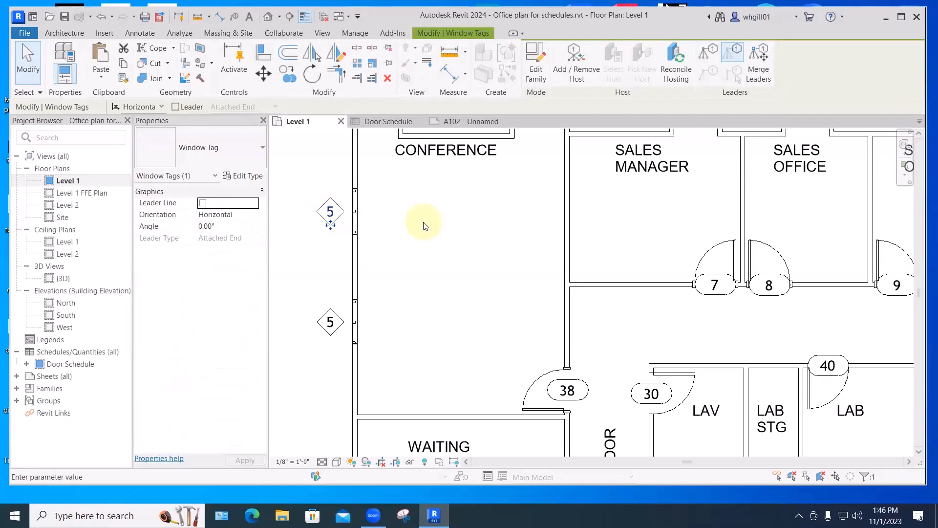
left_click(330, 211)
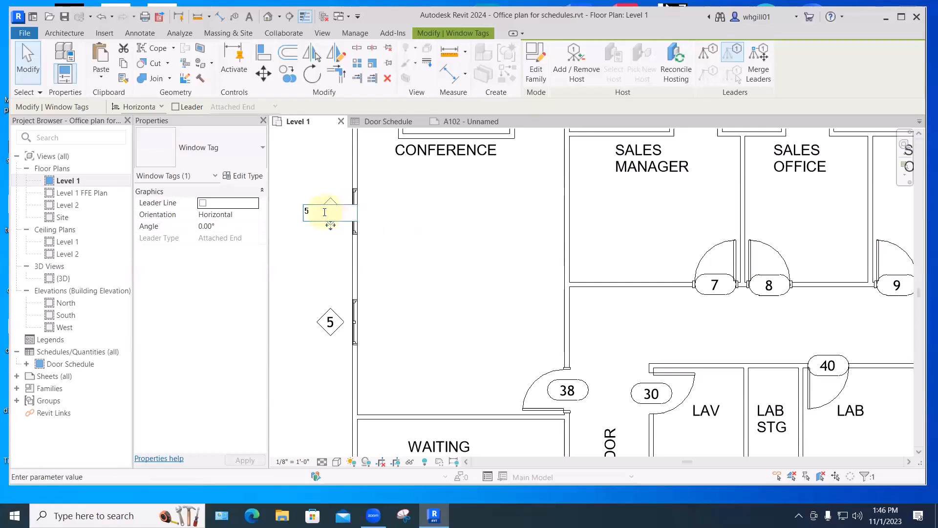
double_click(305, 211)
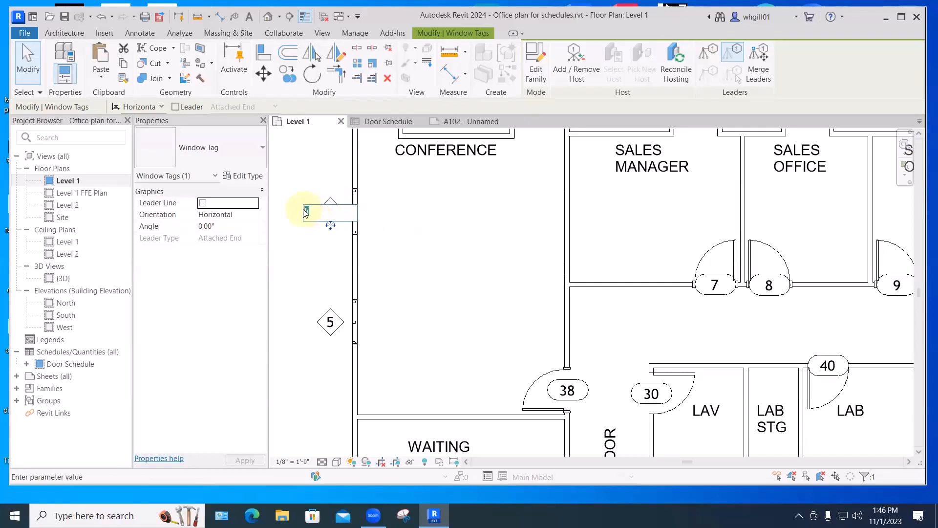
type("B")
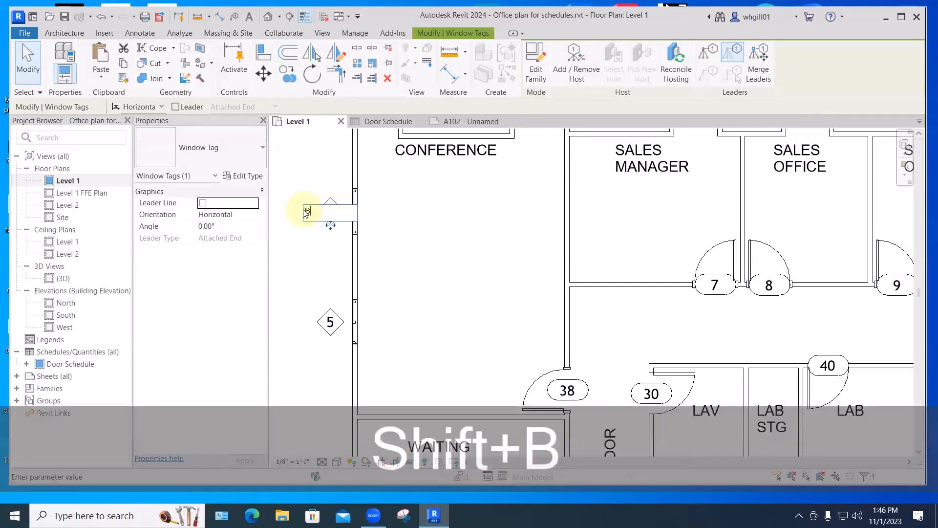
key("Return")
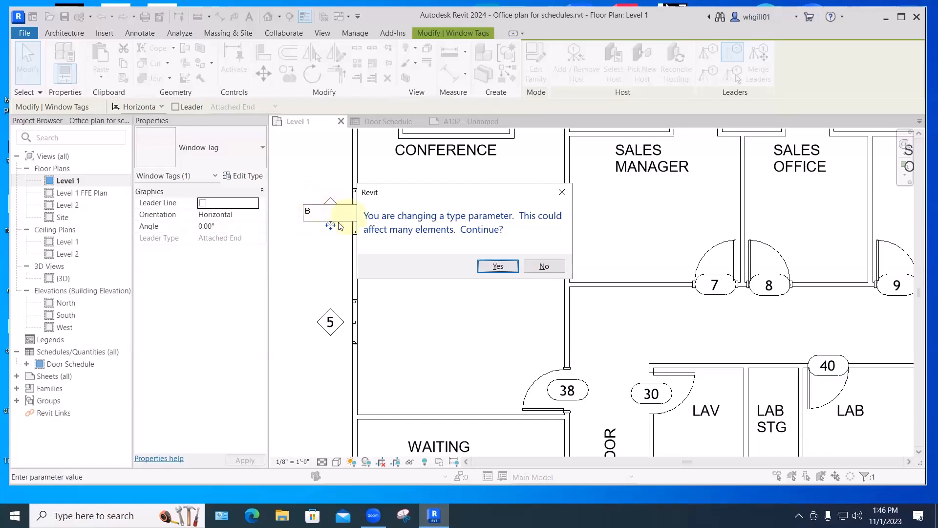
left_click(497, 268)
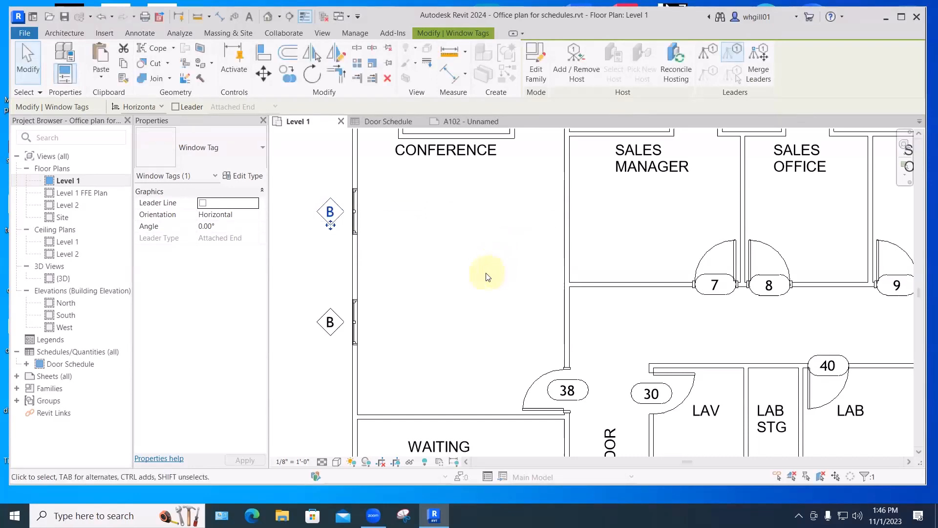
left_click(486, 273)
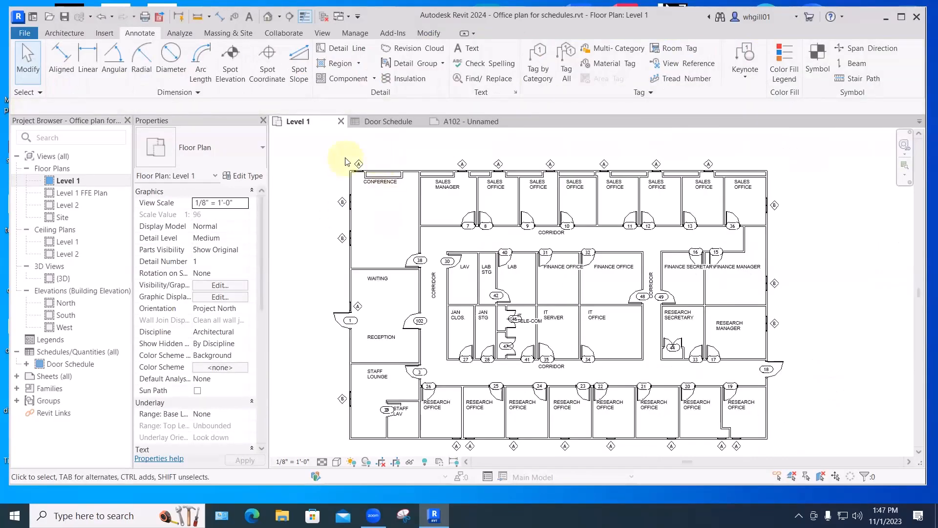
Create a building-component schedule for the Windows category with the name Window Schedule and the New Construction phase.
left_click(324, 34)
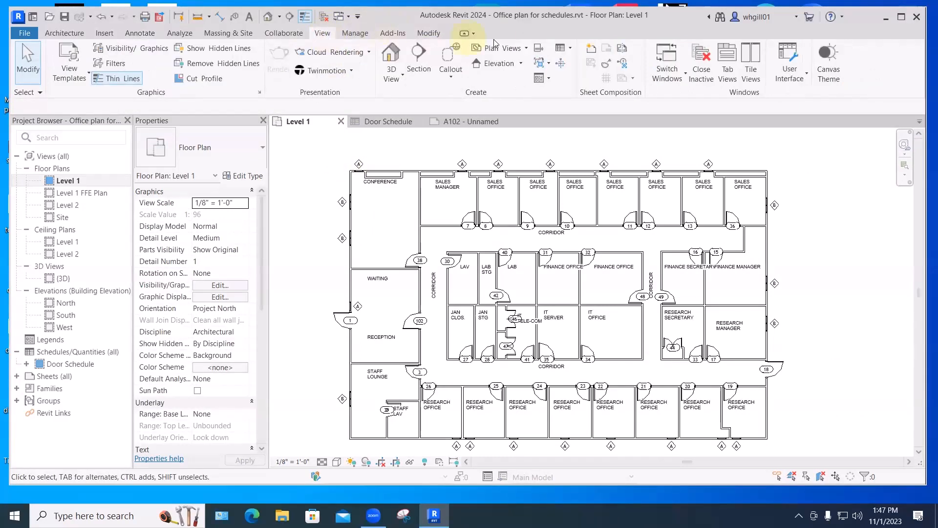
left_click(571, 48)
left_click(572, 68)
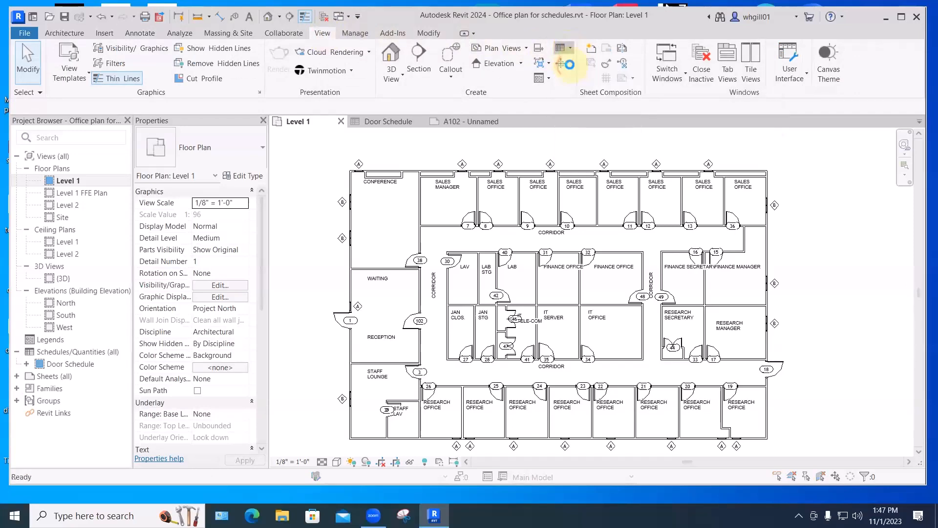
left_click_drag(450, 217, 453, 312)
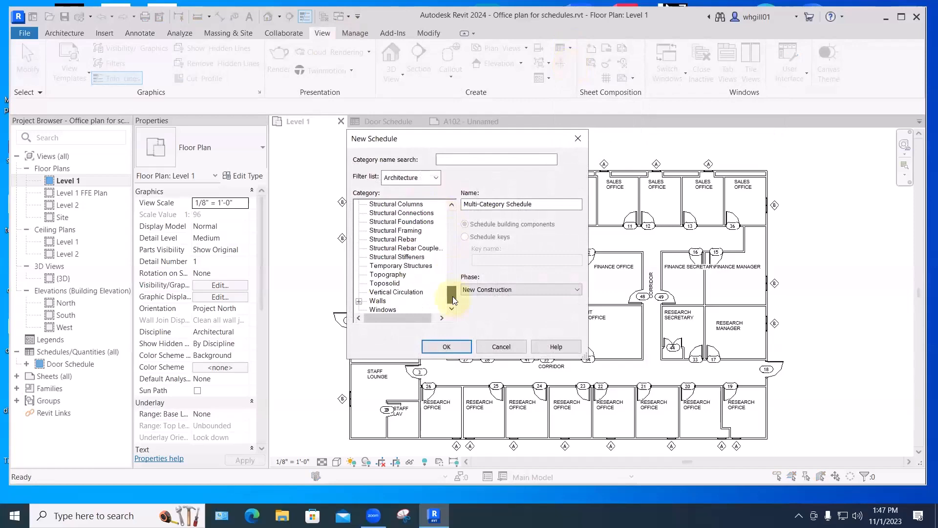
left_click(380, 310)
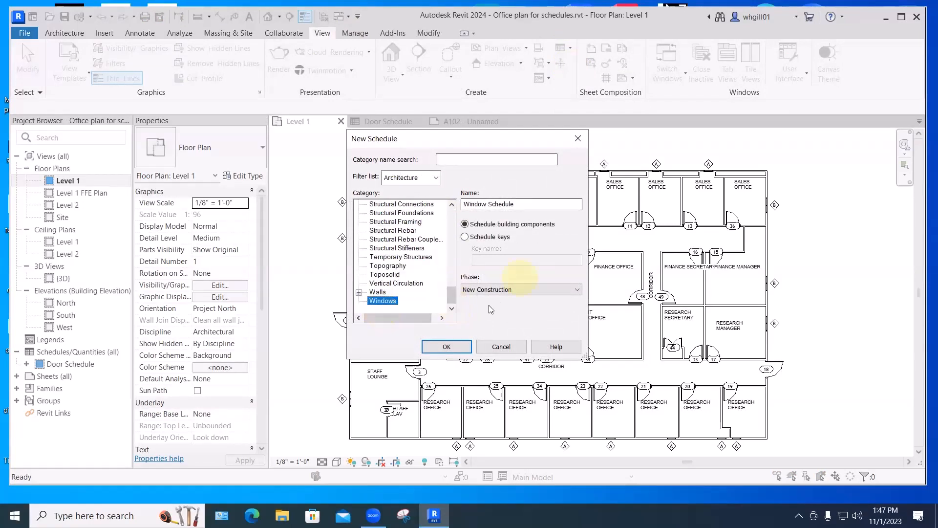
left_click(453, 350)
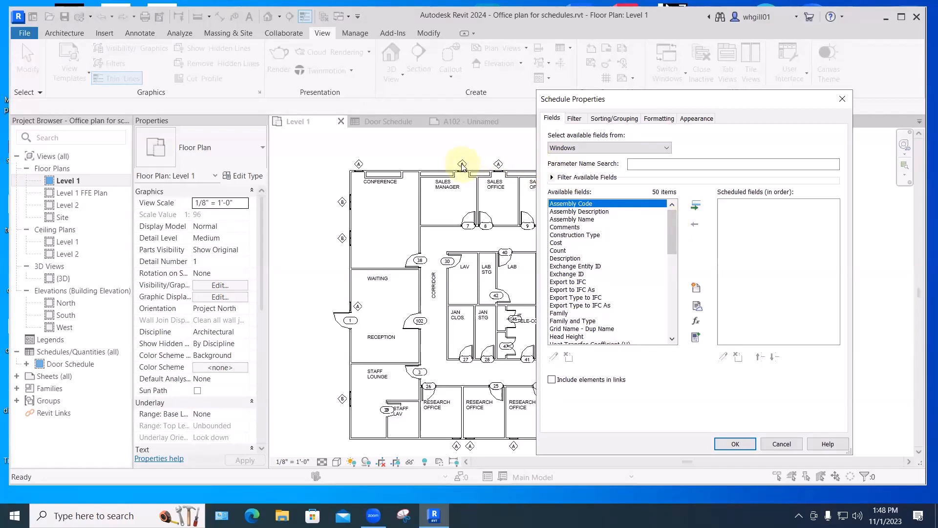
Add the Type and Family fields to the window schedule's scheduled fields.
left_click_drag(672, 236, 663, 274)
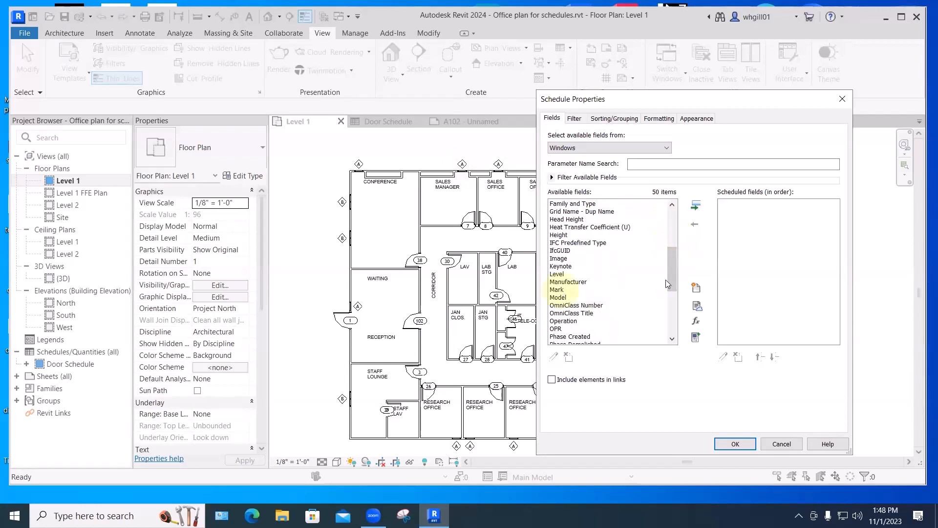
left_click_drag(667, 283, 668, 313)
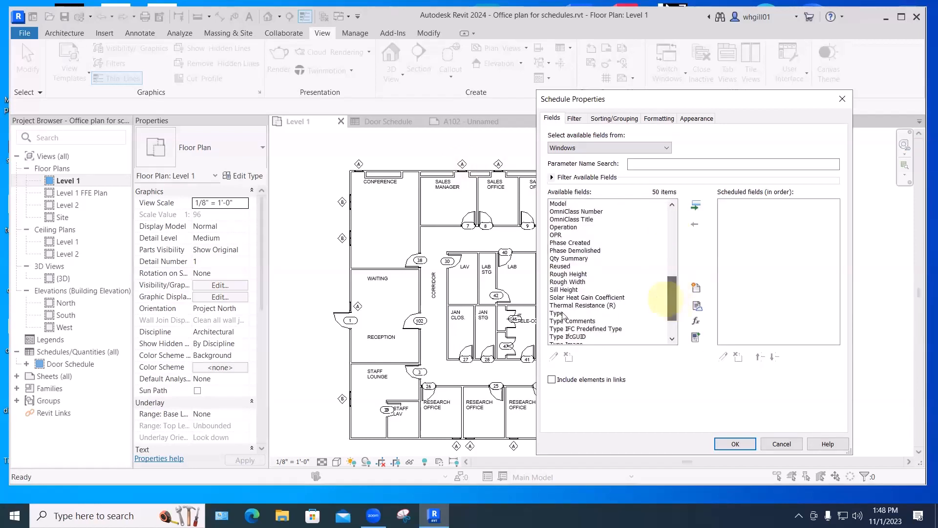
double_click(557, 313)
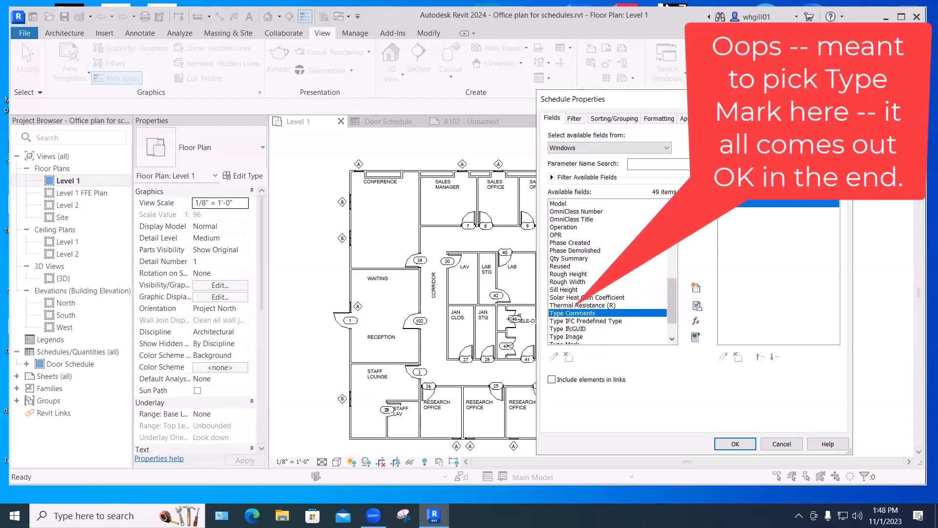
left_click(670, 299)
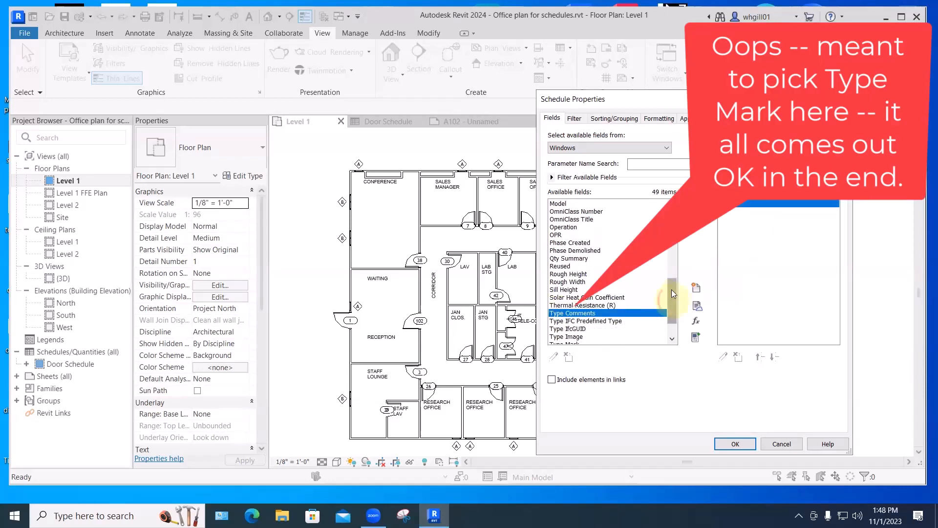
left_click_drag(673, 293, 672, 243)
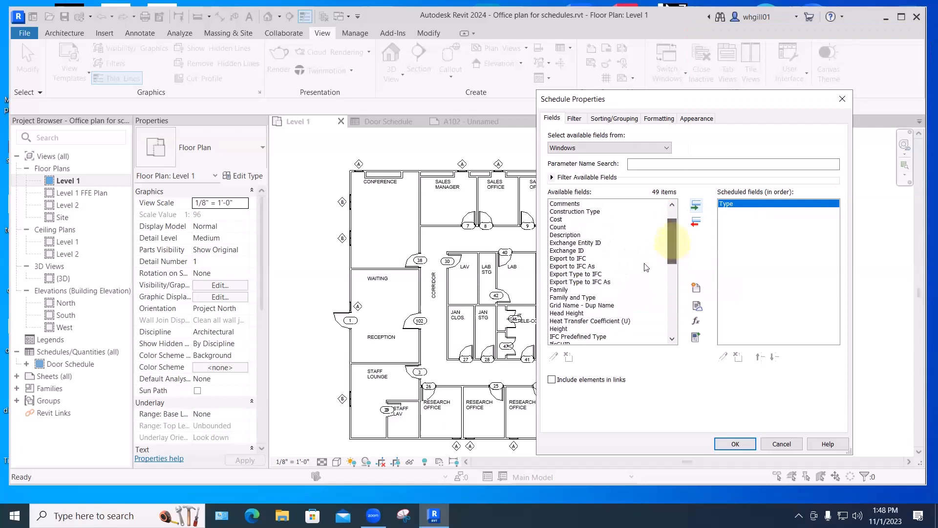
left_click(561, 289)
left_click(697, 209)
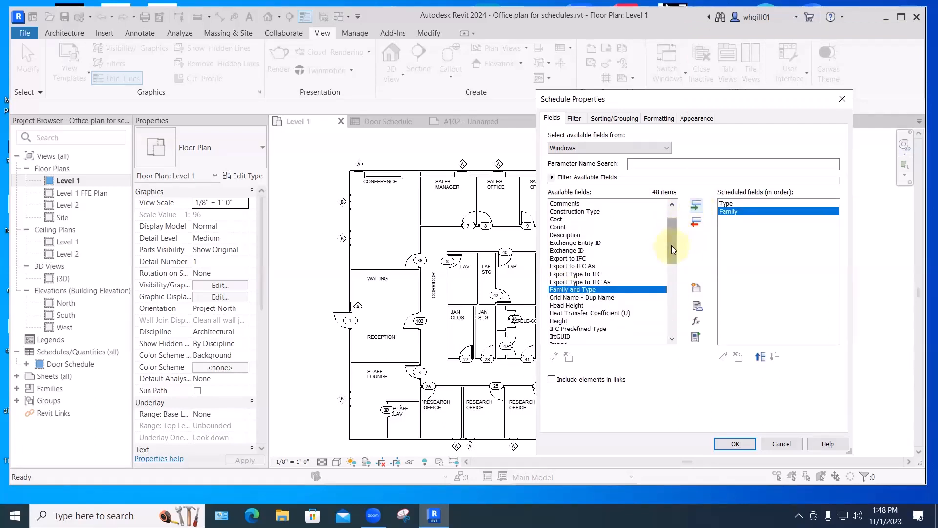
Add the Type Mark field to the window schedule after Family.
left_click_drag(672, 245, 671, 315)
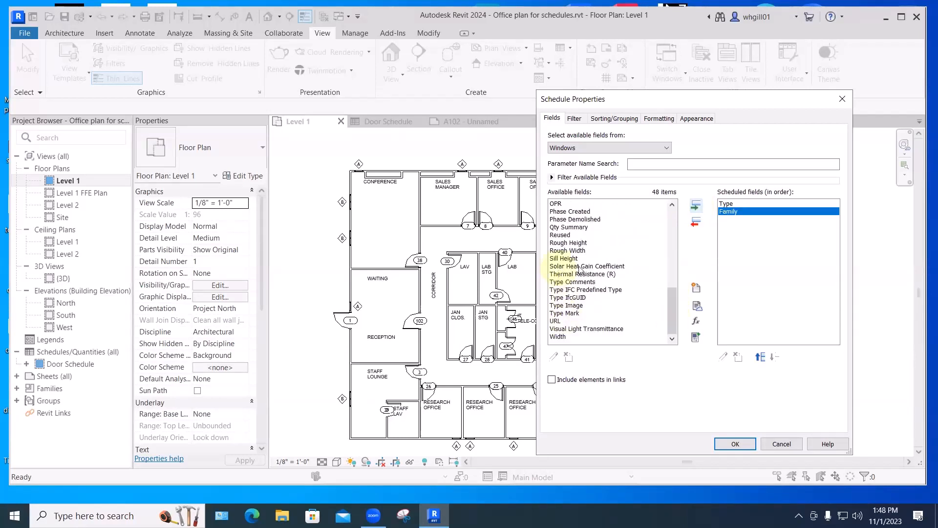
left_click(673, 319)
left_click_drag(672, 319, 673, 317)
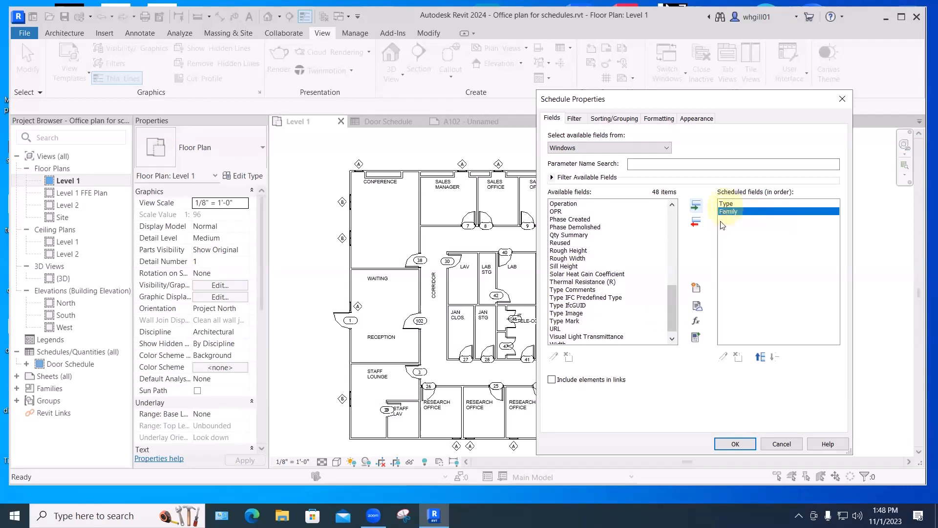
left_click(567, 321)
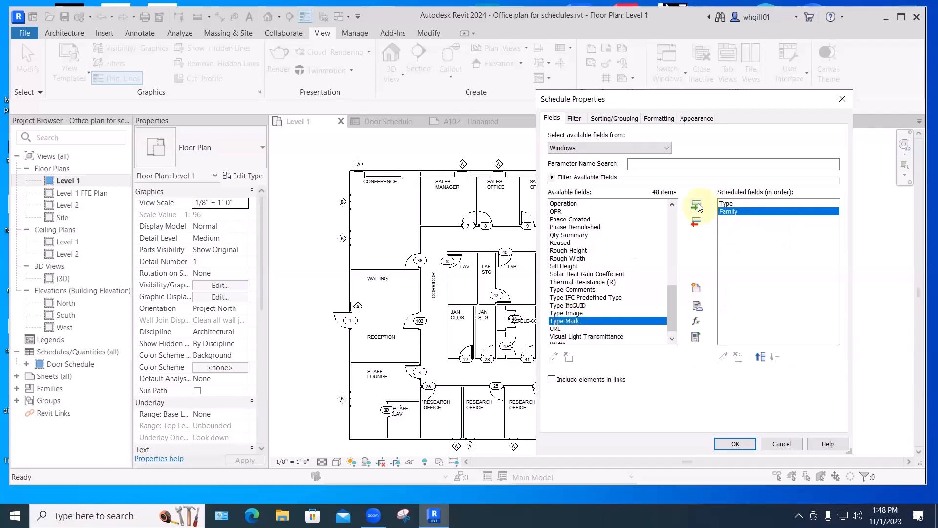
left_click(696, 205)
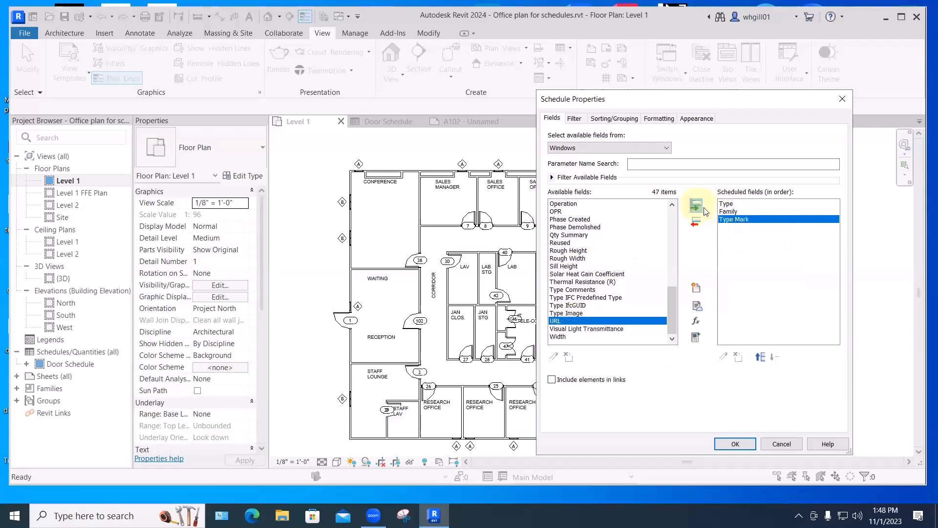
Reorder the window schedule's scheduled fields to Type Mark, Family, Type.
left_click(759, 357)
left_click(759, 357)
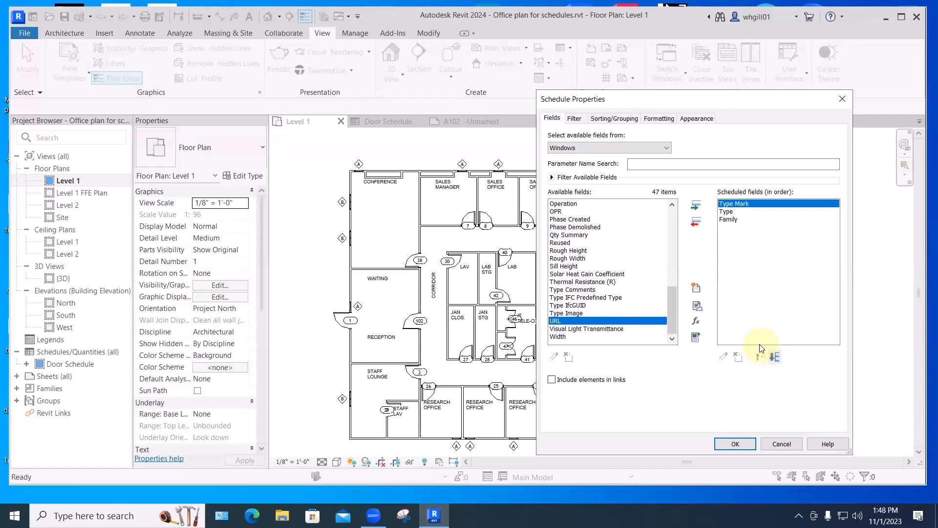
left_click(728, 219)
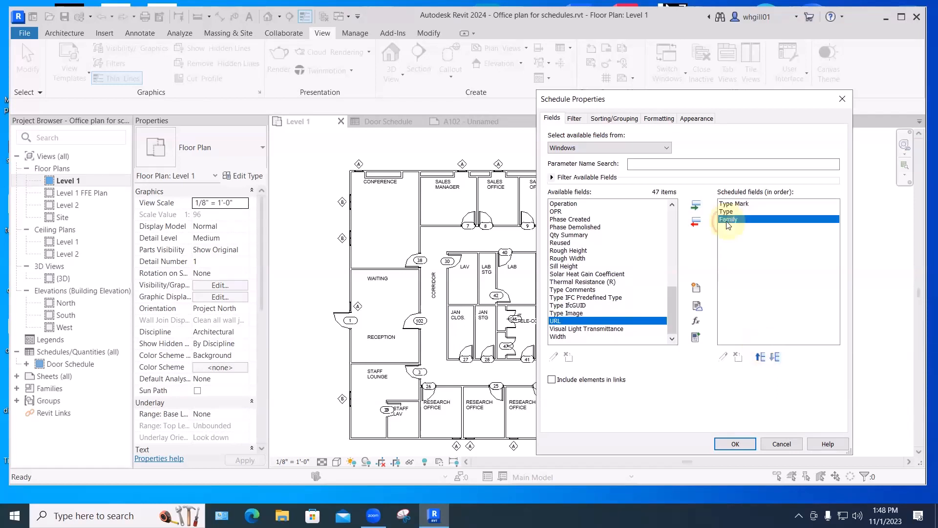
left_click(760, 357)
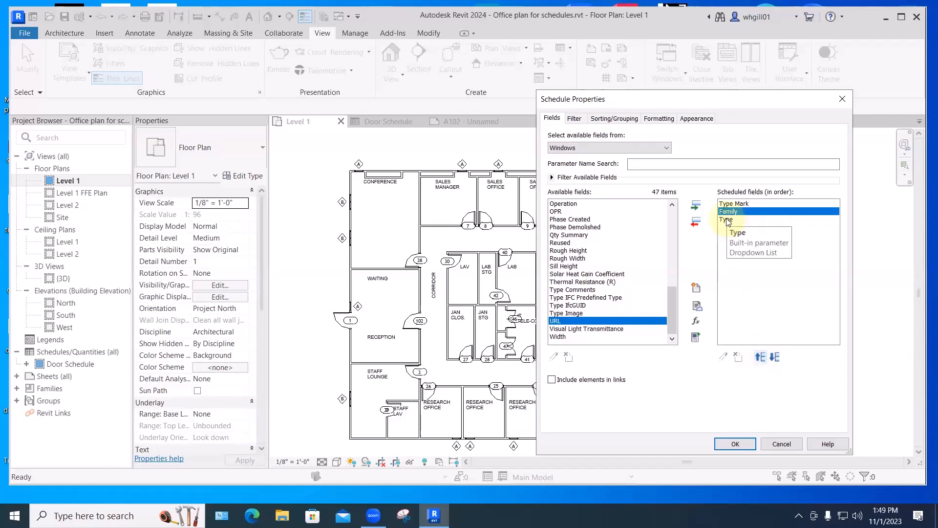
Add the Count field after Type as the last scheduled field and generate the window schedule.
left_click_drag(673, 315, 672, 229)
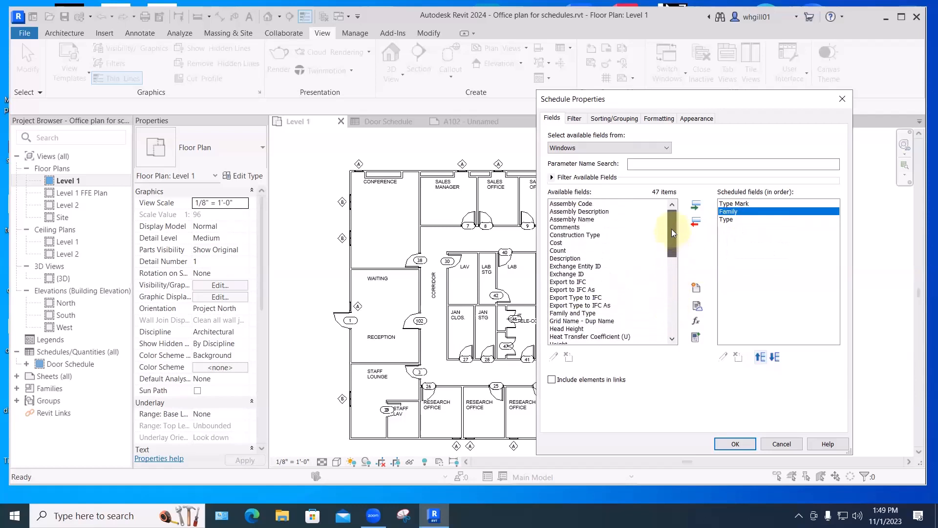
left_click(559, 251)
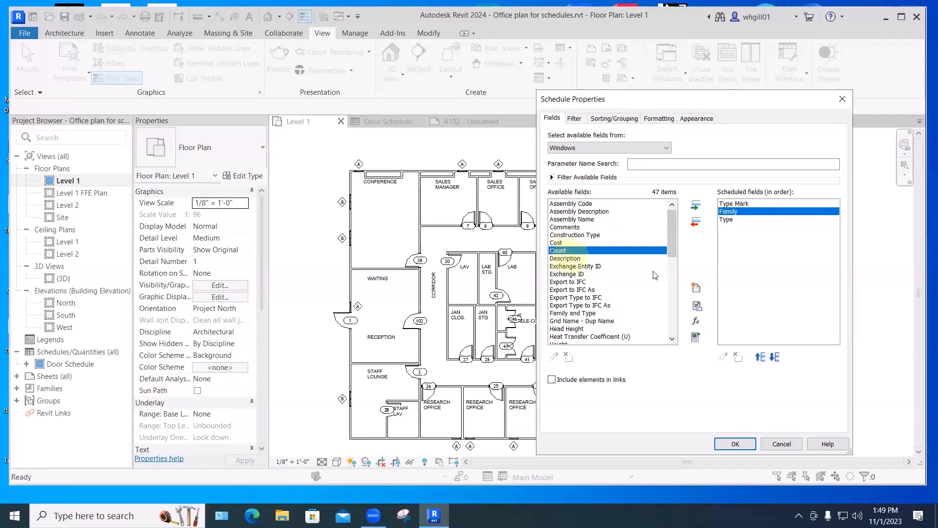
left_click(695, 205)
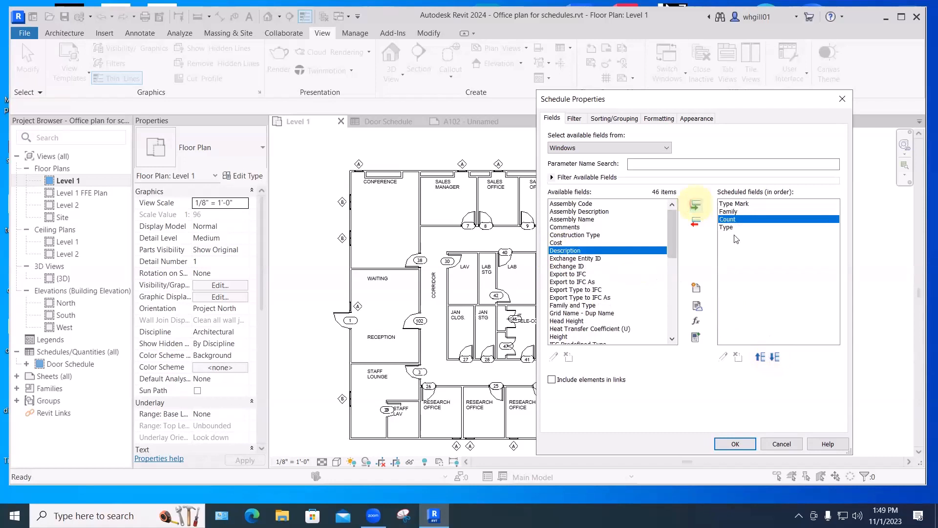
left_click(775, 357)
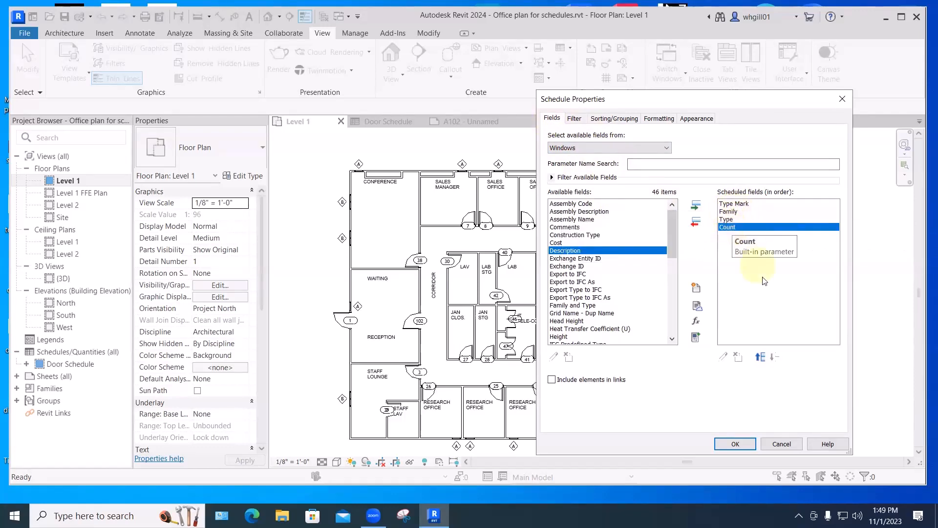
left_click(735, 444)
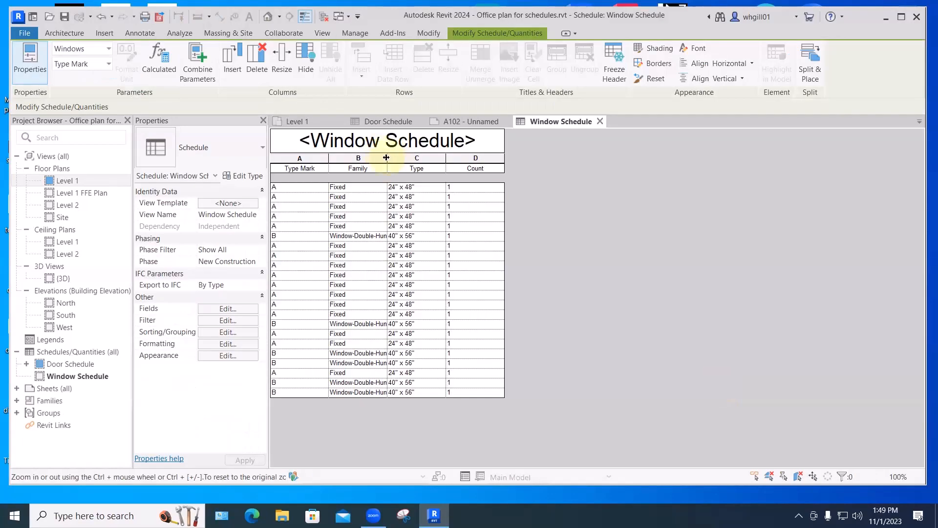
Widen the Family column to fit its full names, and sort the window schedule by Type Mark without itemizing every instance.
left_click_drag(387, 158, 440, 162)
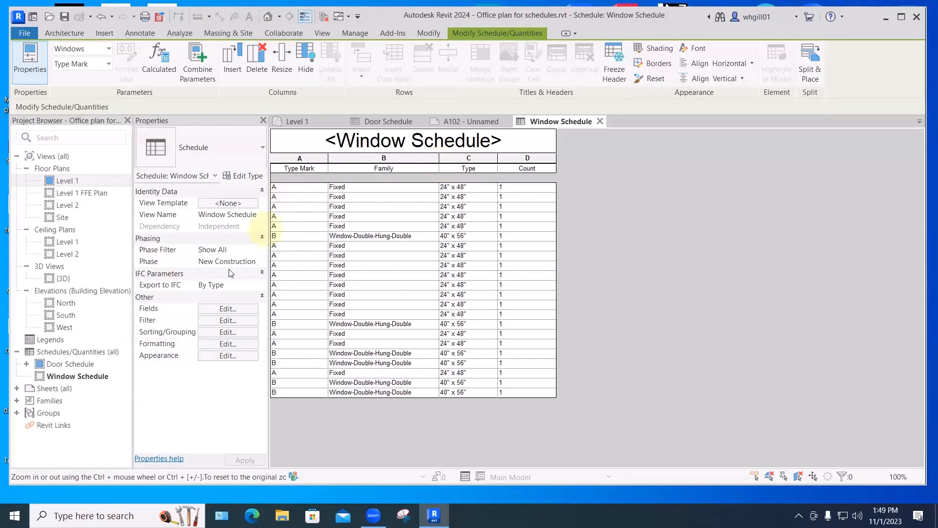
left_click(228, 332)
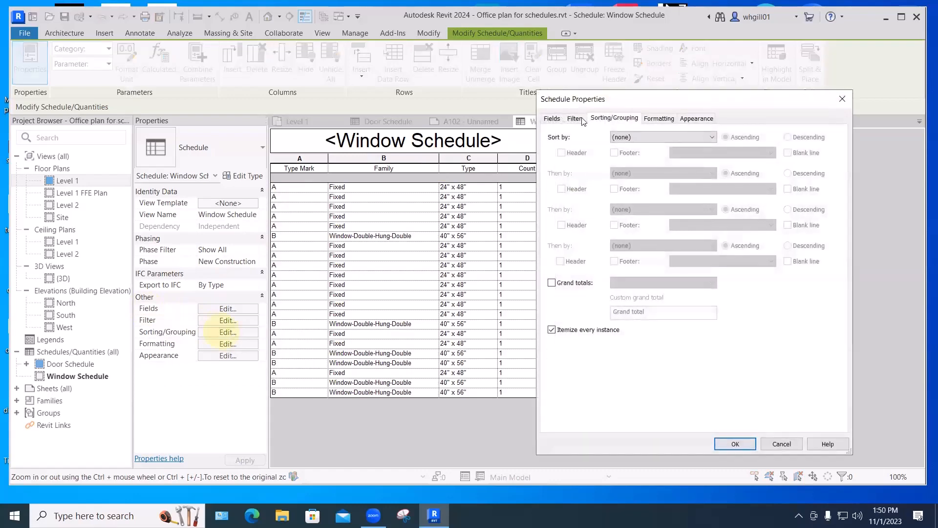
left_click(628, 136)
left_click(629, 155)
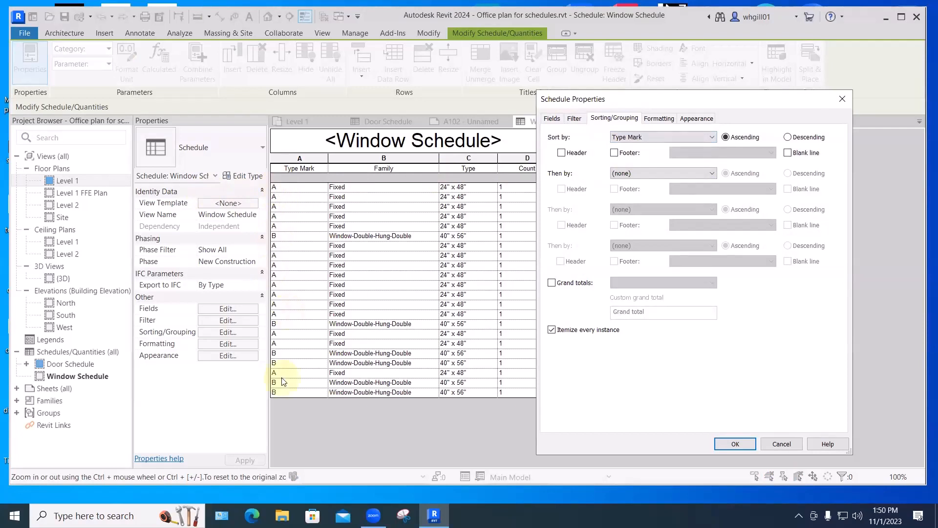
left_click(551, 330)
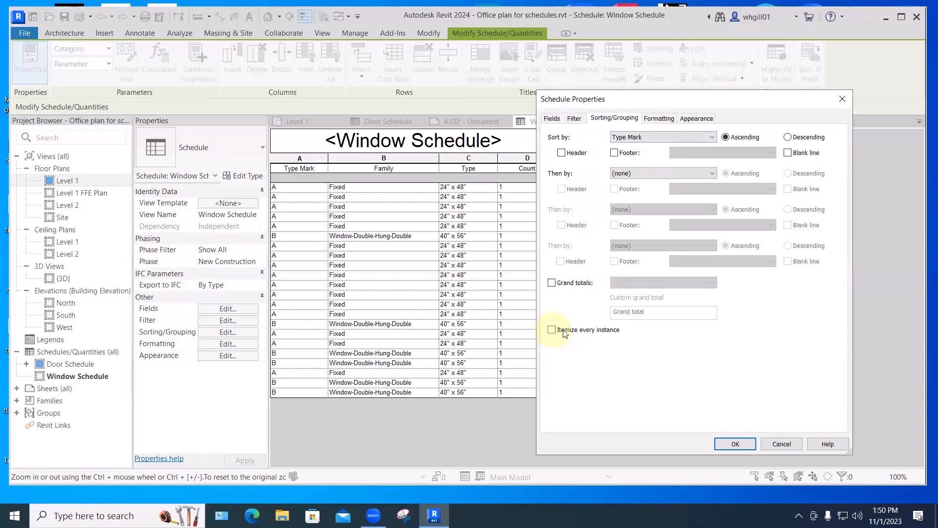
left_click(736, 444)
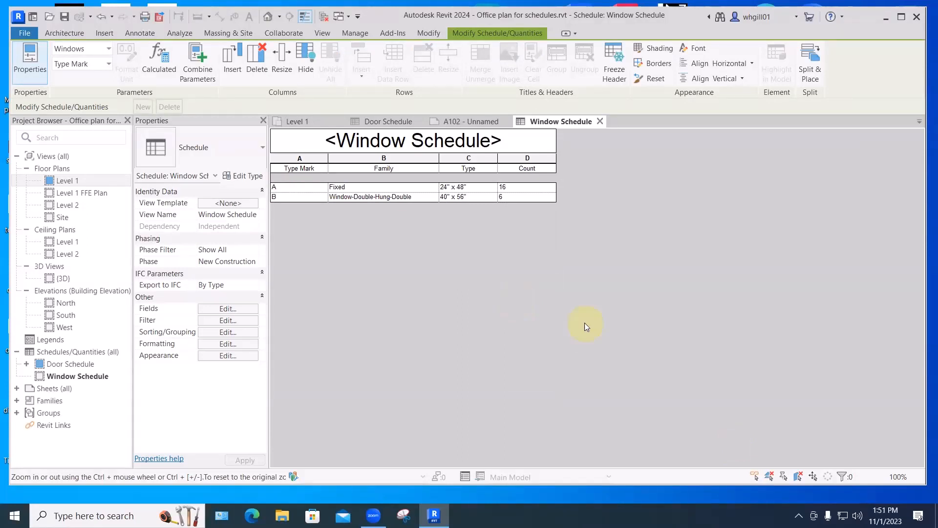
Place the Window Schedule on sheet A102 below the third door schedule segment and widen its columns.
left_click(453, 121)
scroll(458, 218, "down", 6)
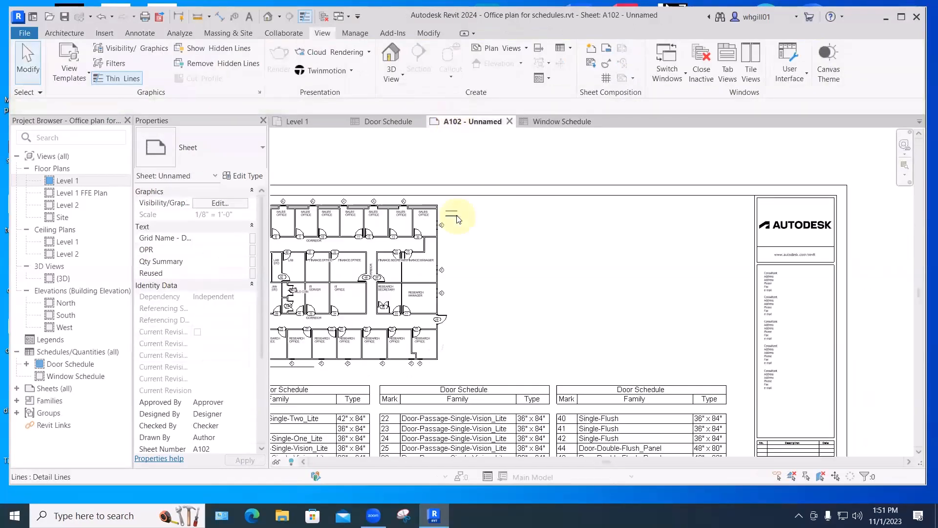
left_click_drag(43, 378, 519, 382)
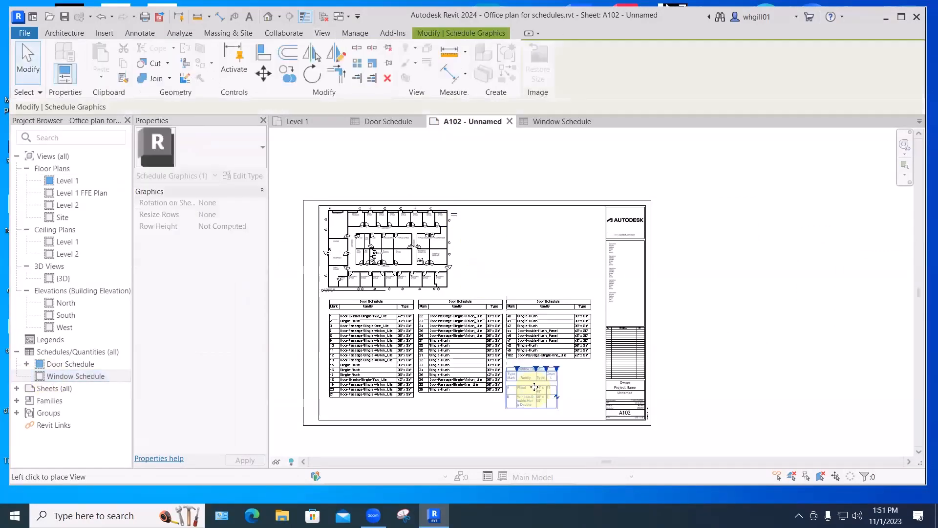
left_click(536, 387)
scroll(540, 387, "up", 3)
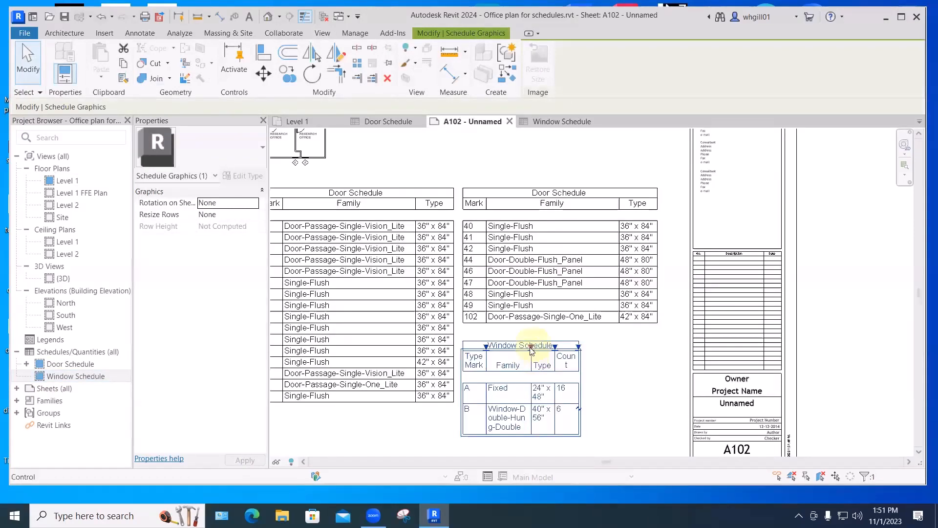
left_click_drag(583, 347, 656, 348)
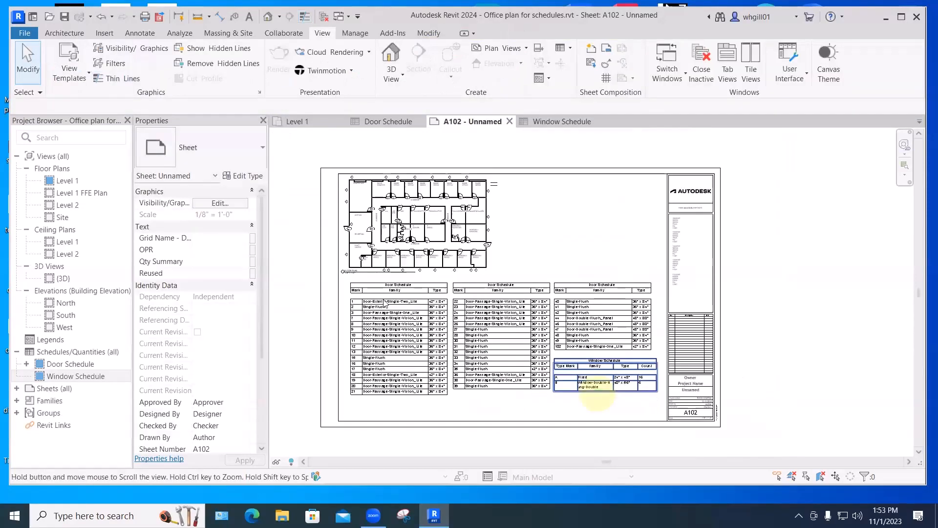
Open the Door Schedule from its first segment on the sheet and rename the Mark column heading to Dr #.
scroll(367, 302, "up", 4)
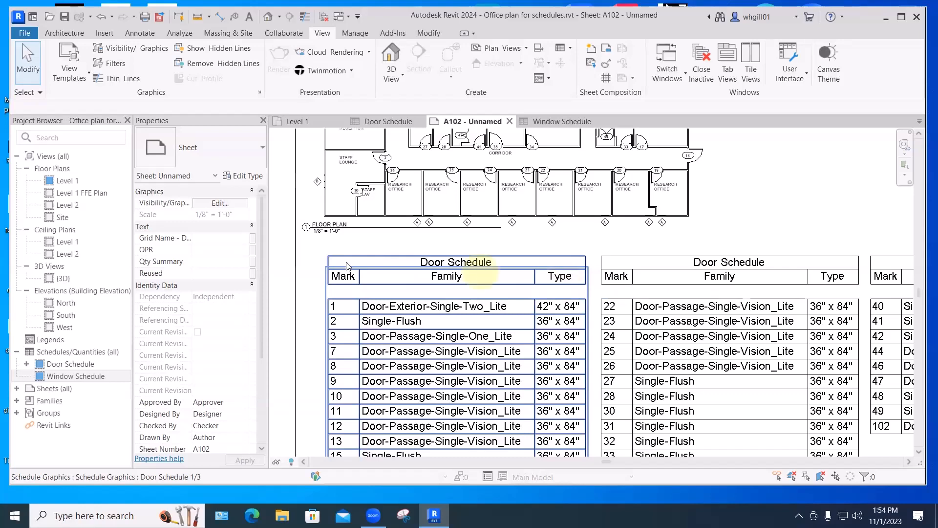
left_click(381, 274)
double_click(382, 274)
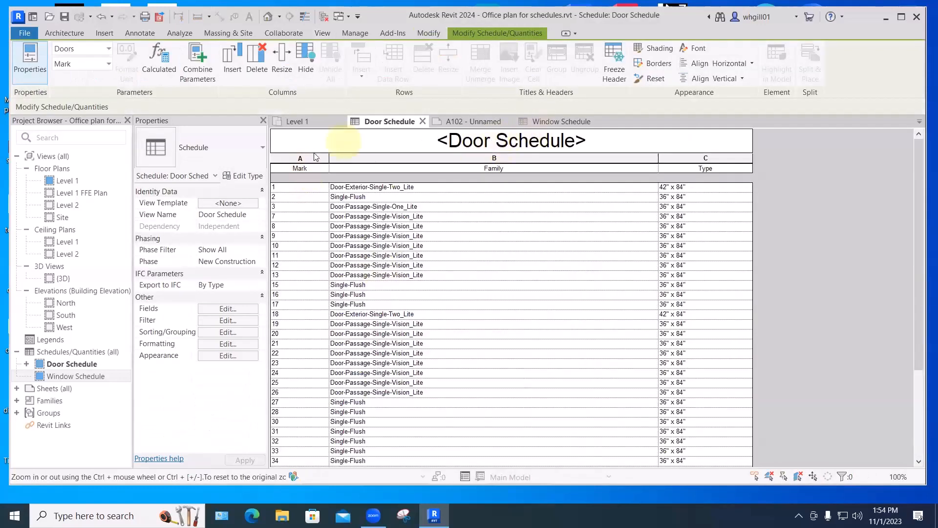
double_click(294, 169)
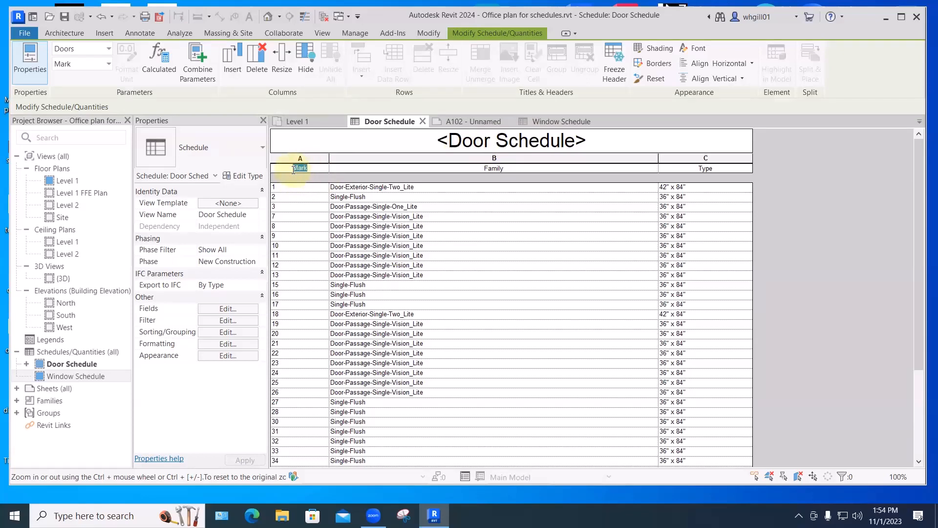
type("Door ")
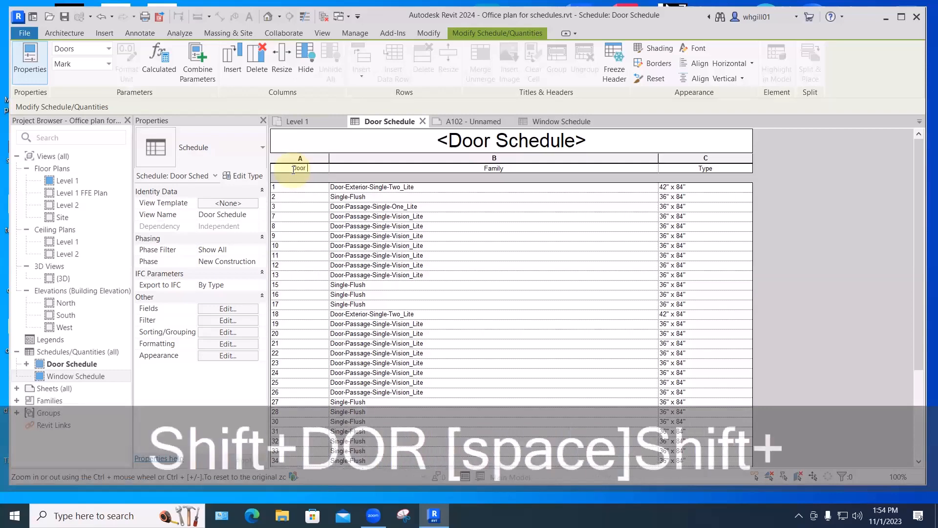
type("#")
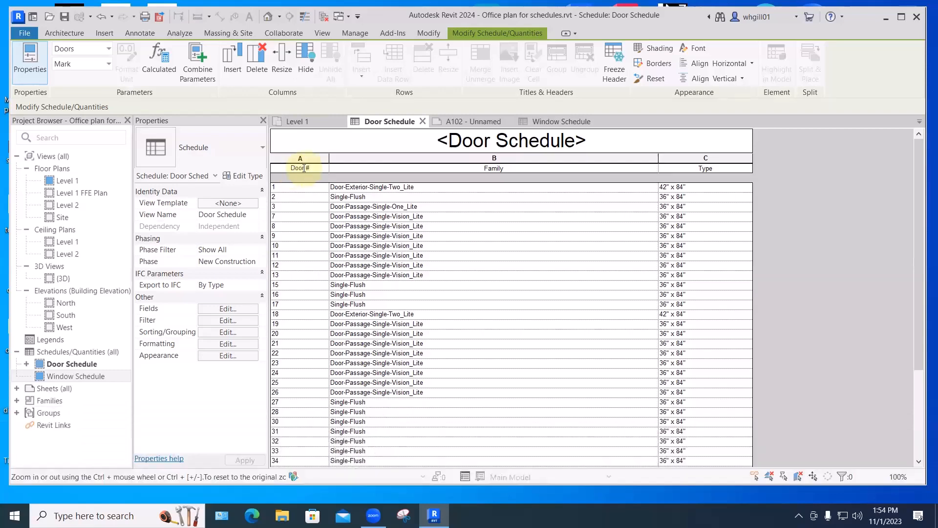
left_click(302, 166)
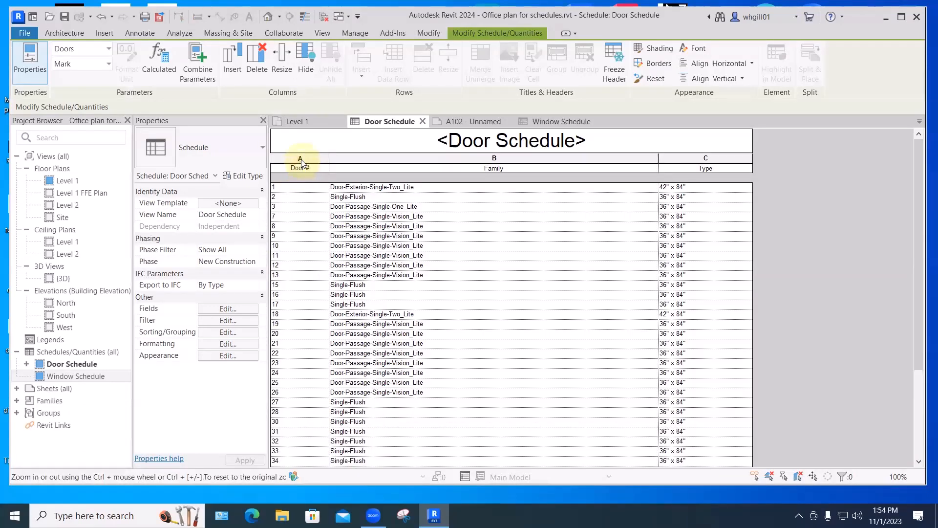
key("BackSpace")
key("BackSpace")
Rename the door schedule's Family column heading to Style and its Type heading to Size.
double_click(493, 167)
type("S")
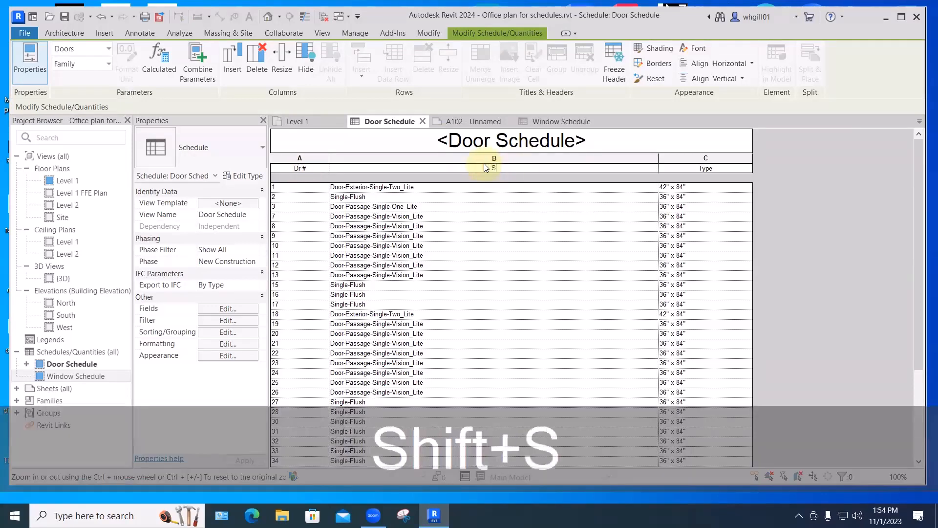
type("tyle")
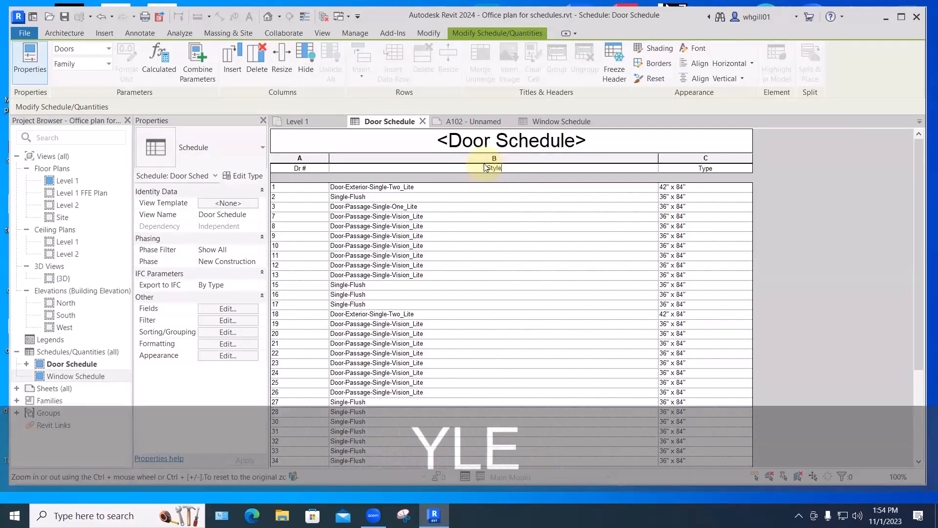
double_click(705, 169)
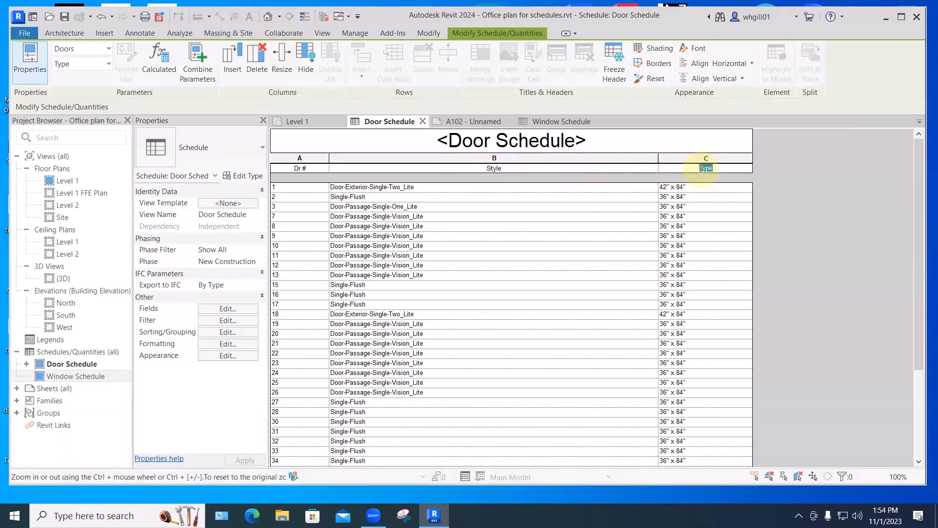
type("Sl")
type("ze")
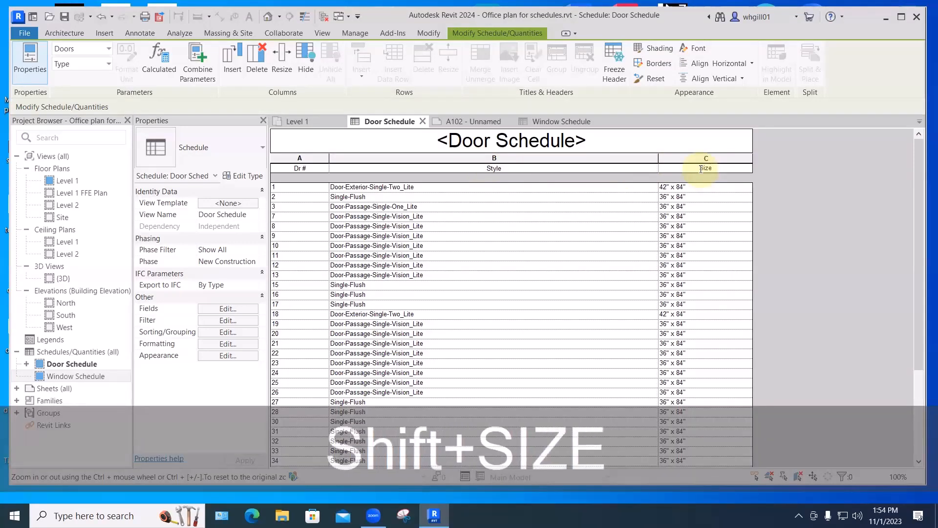
left_click(578, 196)
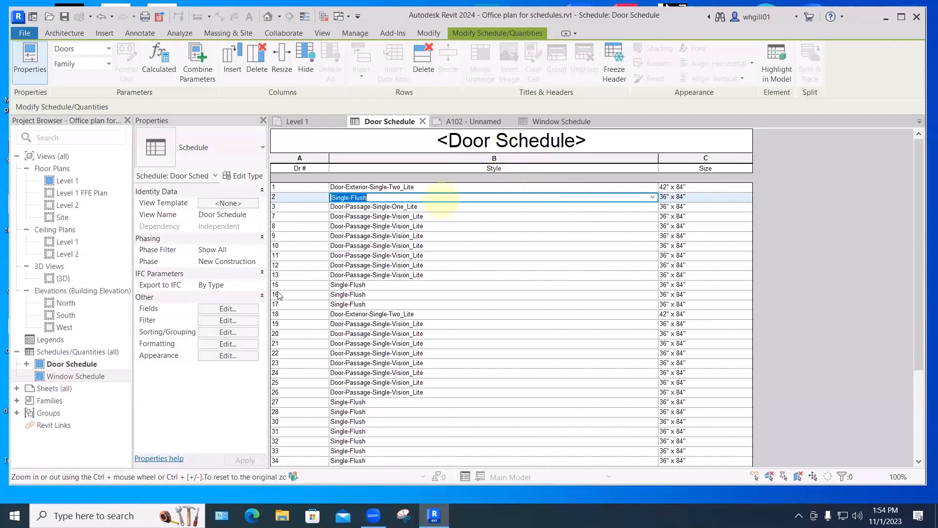
Return to sheet A102 and review the door schedule's column headings and the placed window schedule.
left_click(17, 388)
left_click(63, 401)
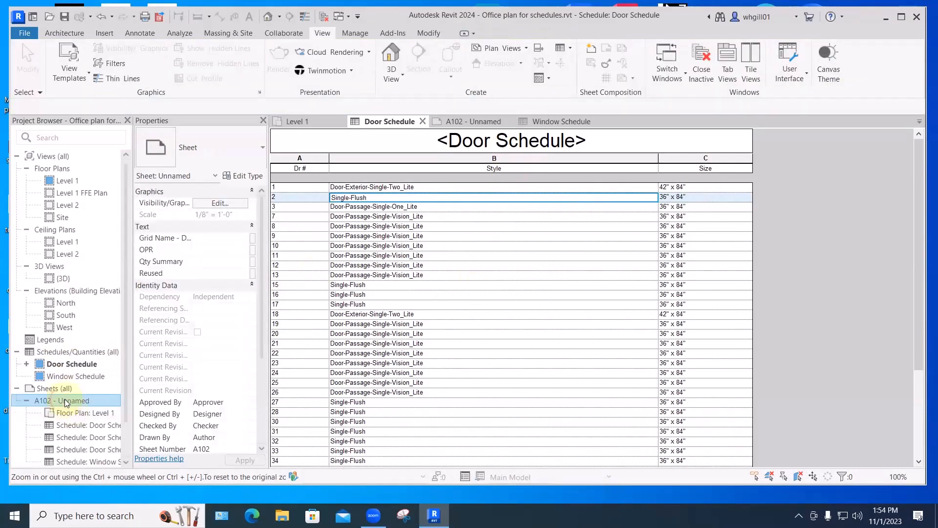
double_click(65, 400)
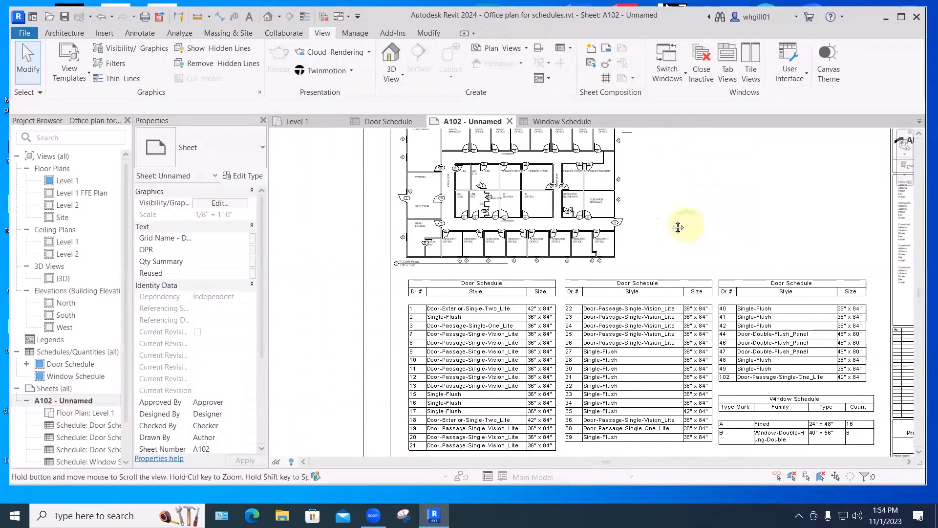
scroll(680, 224, "down", 2)
left_click(686, 403)
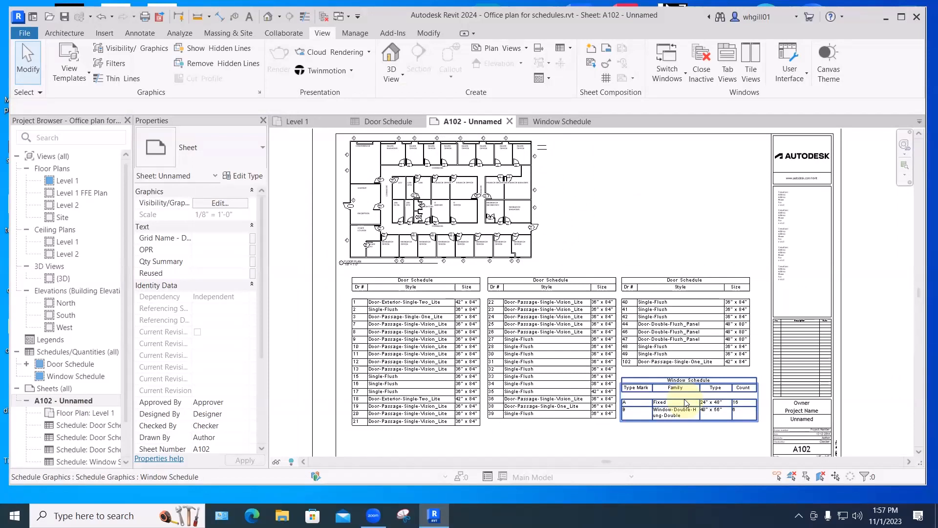
left_click(424, 339)
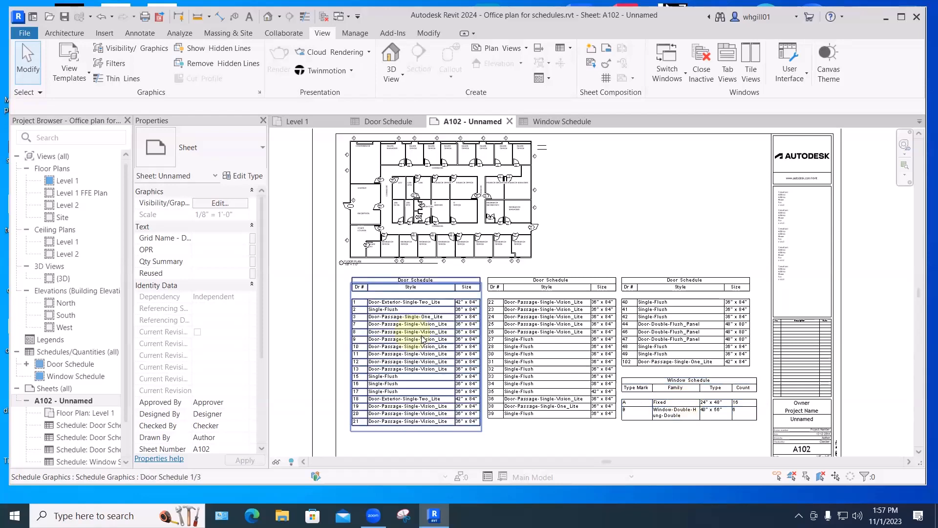
Merge the middle segment of the split door schedule back into the first segment on the sheet.
left_click(508, 285)
left_click(508, 285)
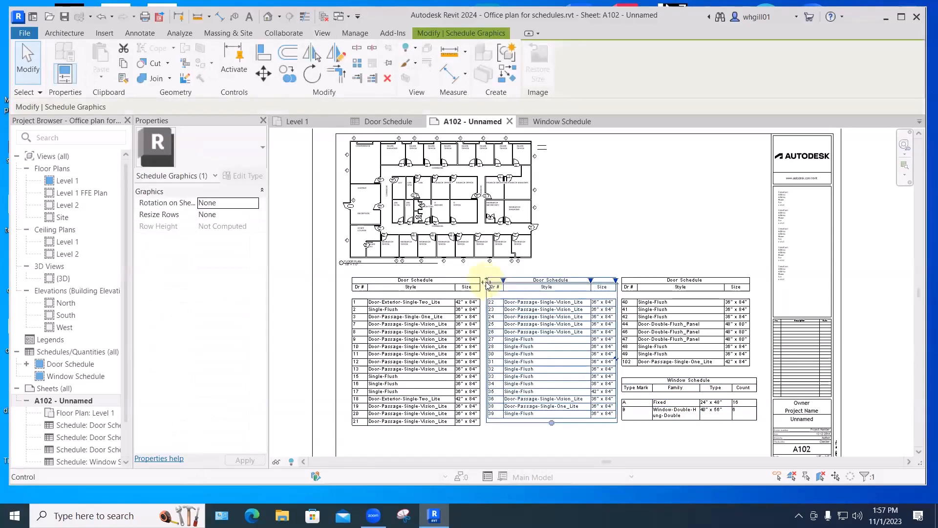
left_click_drag(487, 284, 519, 300)
scroll(520, 299, "down", 5)
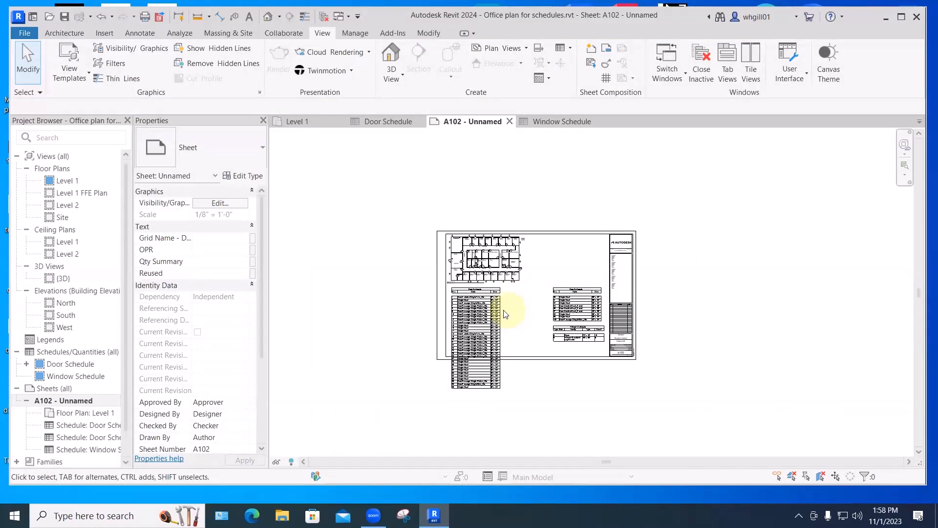
Merge the remaining separate segment of the door schedule back into the first segment on the sheet and open the Level 1 floor plan.
left_click(563, 299)
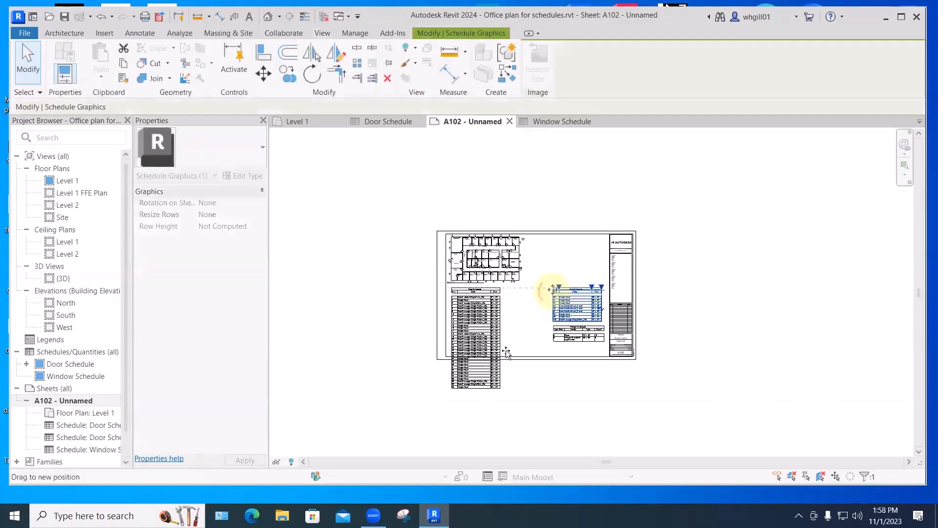
left_click_drag(551, 293, 508, 382)
scroll(508, 381, "up", 2)
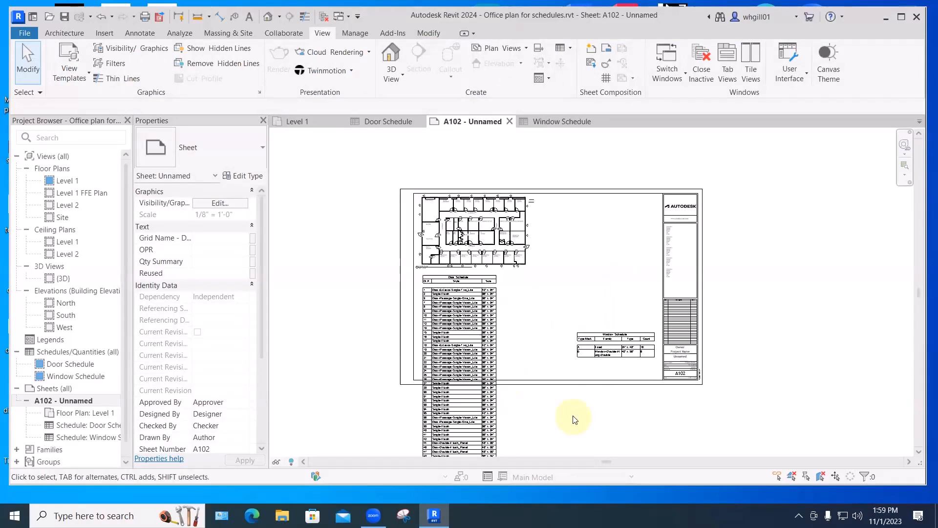
left_click(300, 120)
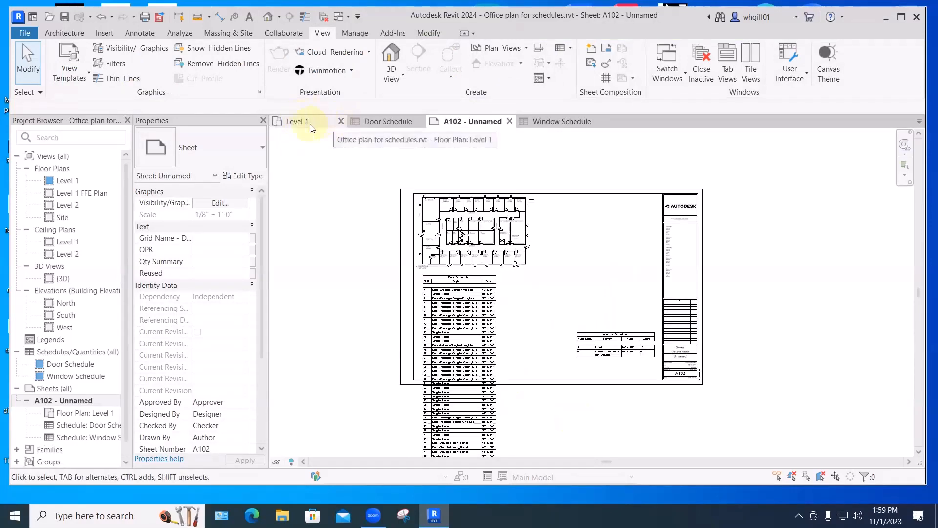
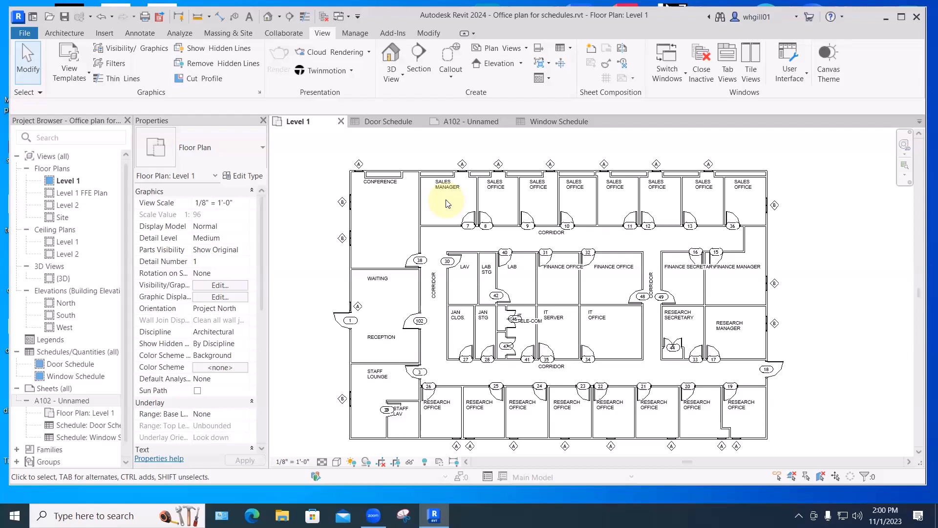
Place a tagged room in the Conference room on the Level 1 plan.
left_click(65, 32)
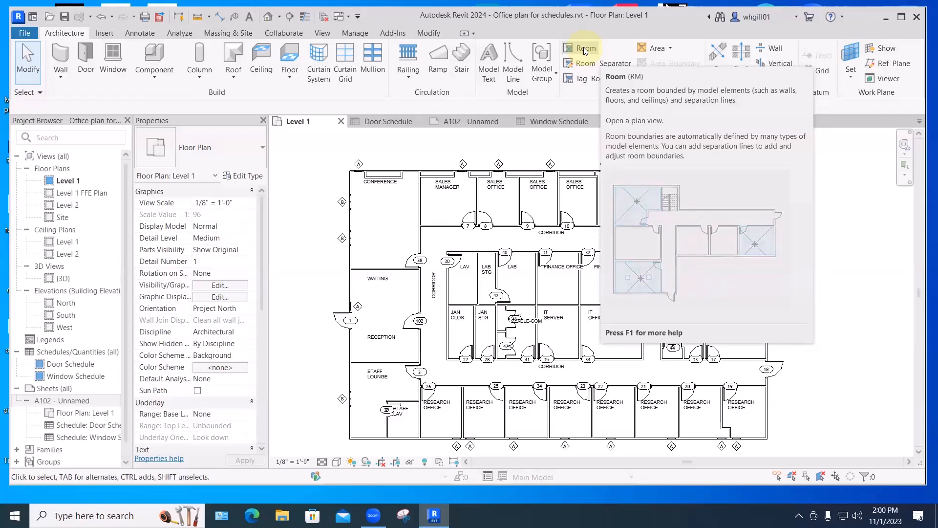
left_click(584, 47)
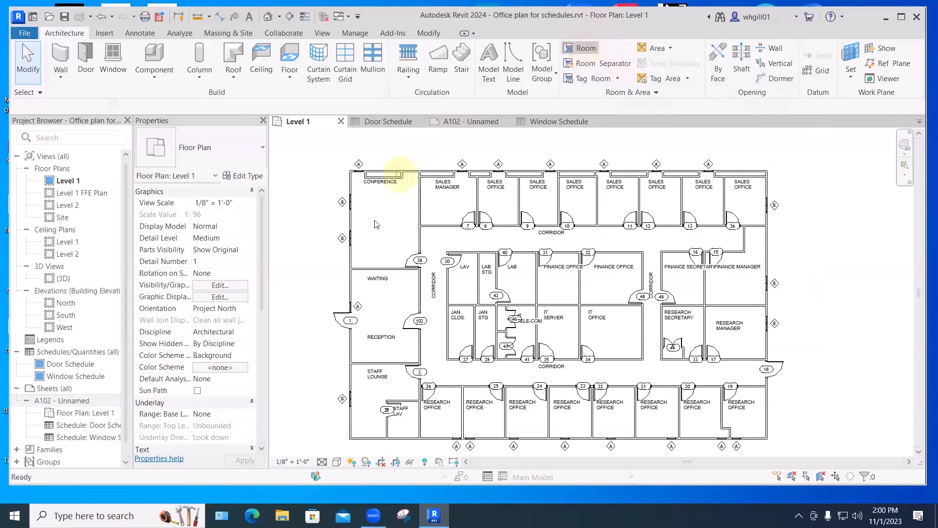
scroll(381, 218, "up", 2)
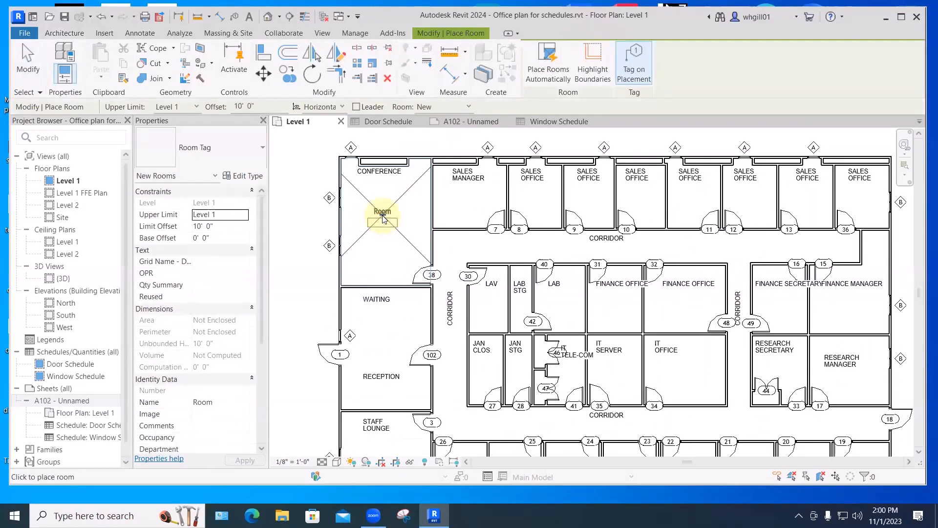
scroll(383, 218, "up", 3)
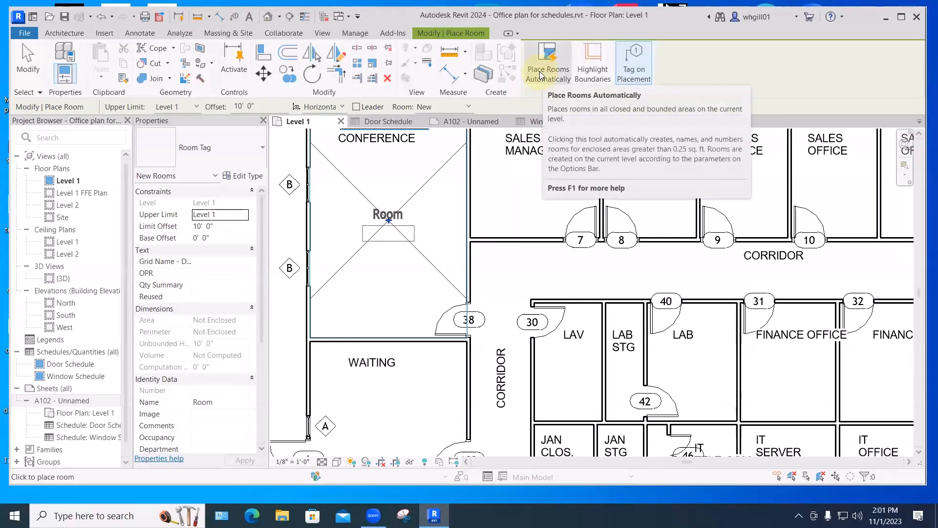
left_click(383, 221)
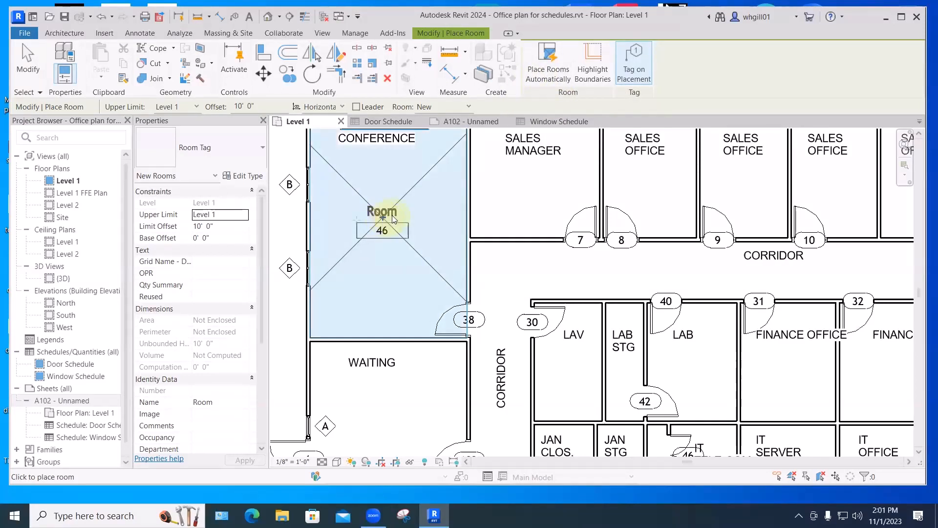
key("Escape")
key("Escape")
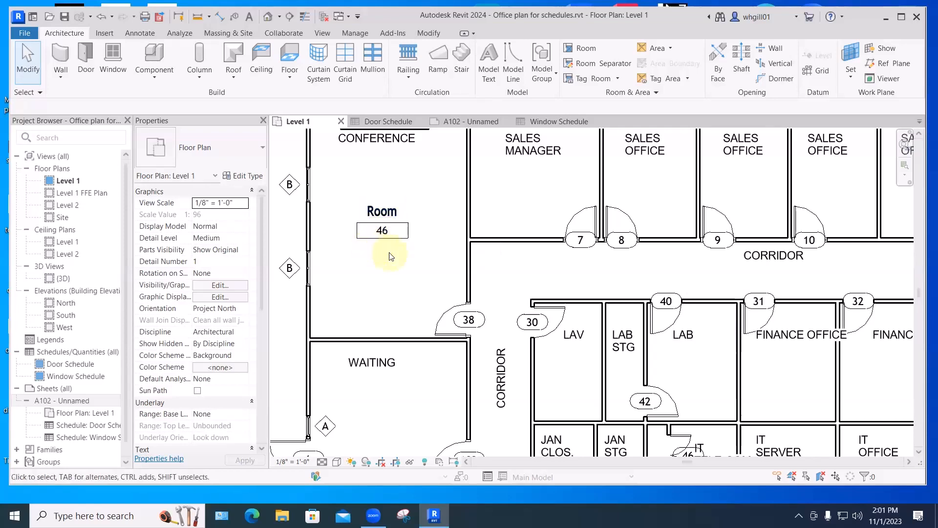
Place a tagged room in the Sales Manager office.
middle_click_drag(555, 182, 511, 283)
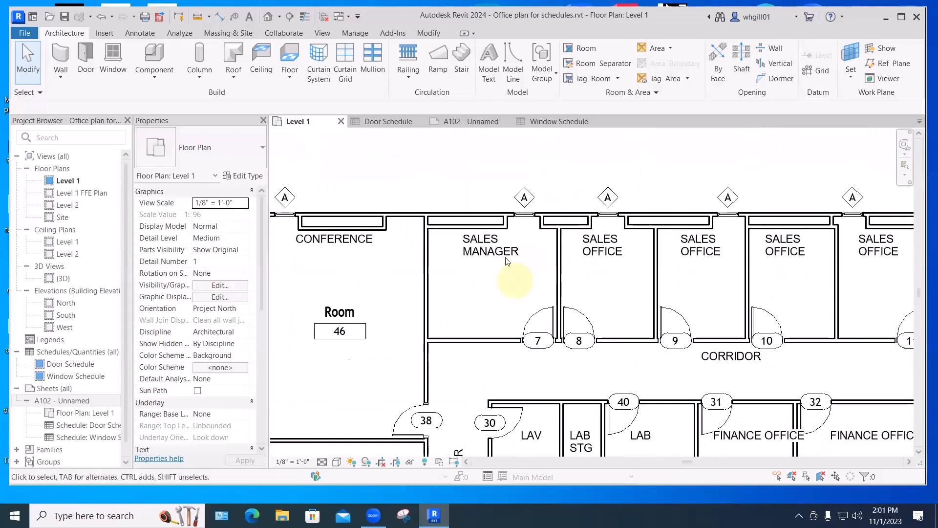
left_click(584, 49)
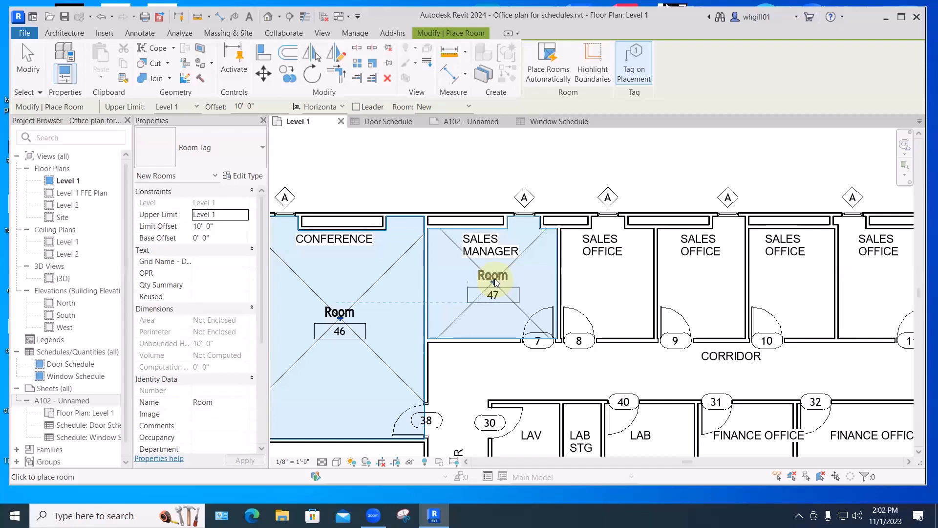
key("Escape")
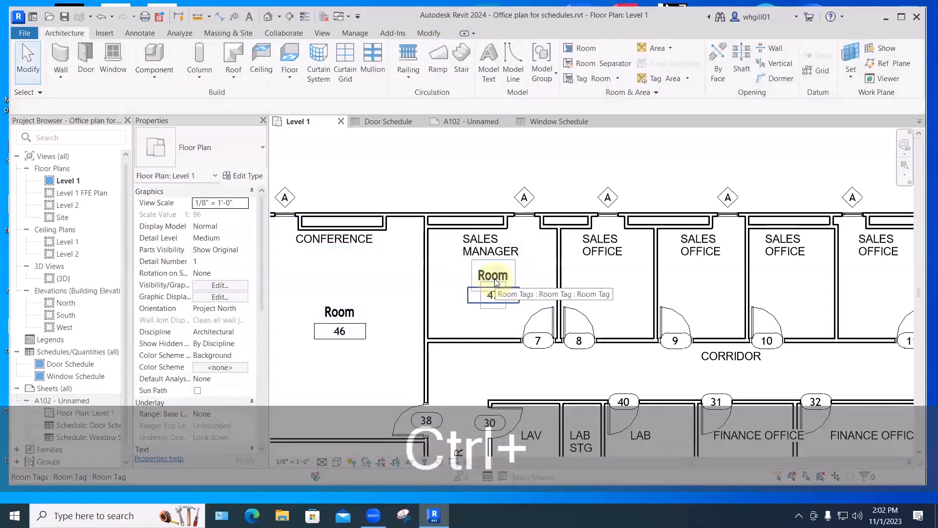
Undo the room placements in the Sales Manager office and the Conference room.
key("ctrl+z")
key("ctrl+z")
scroll(496, 283, "down", 2)
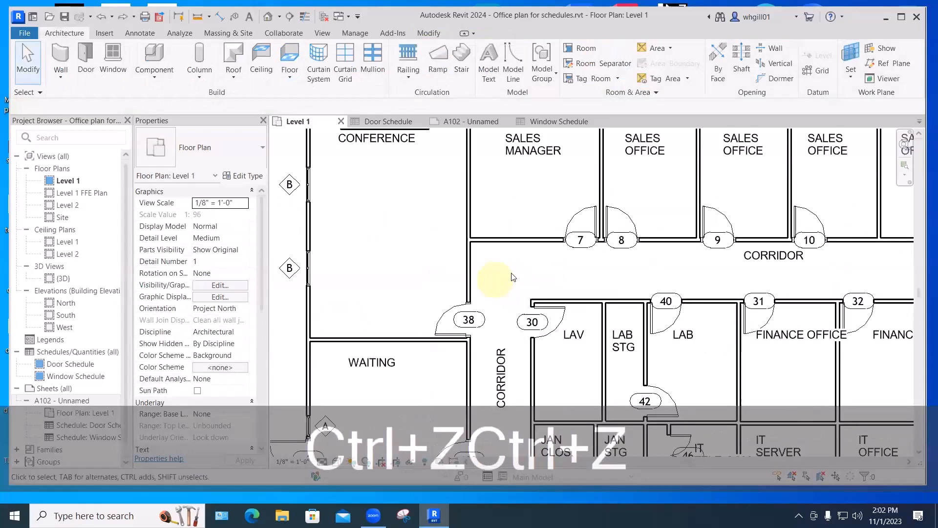
Place a tagged room in the combined Waiting and Reception area.
scroll(506, 269, "down", 2)
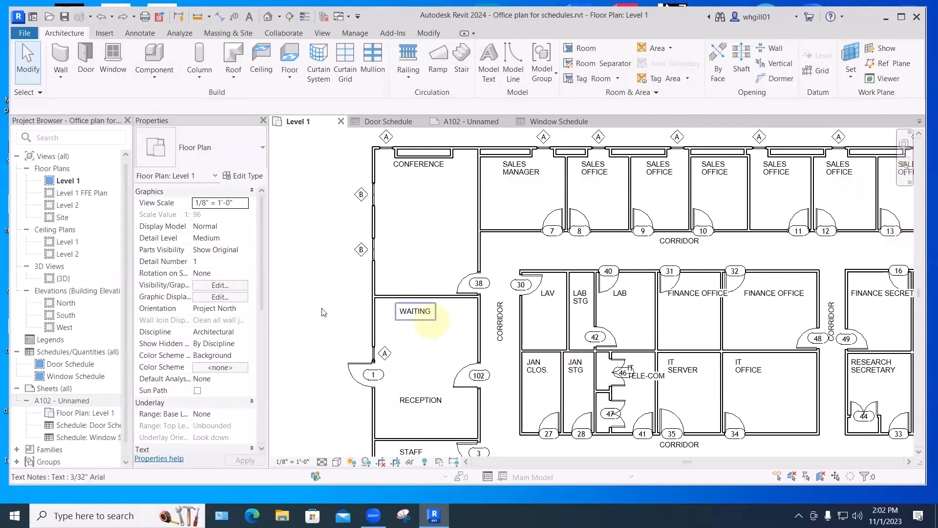
scroll(322, 305, "down", 3)
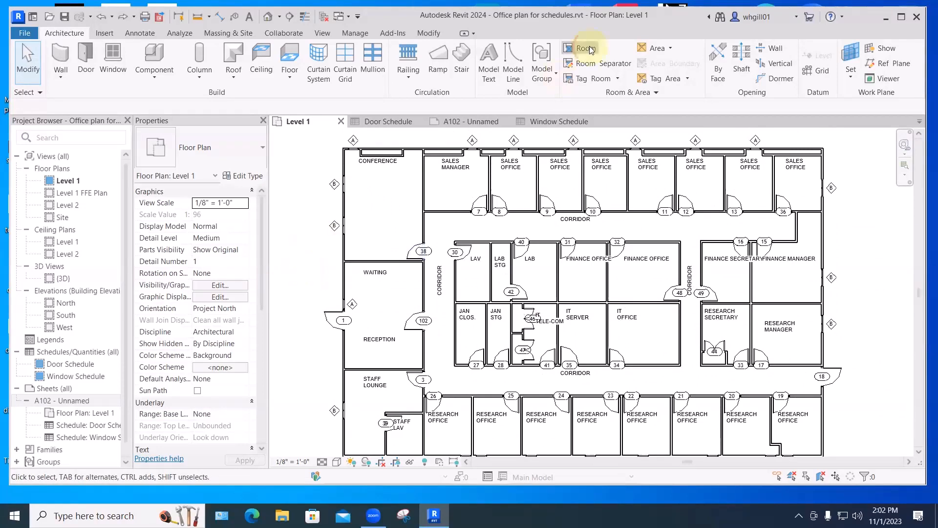
left_click(382, 313)
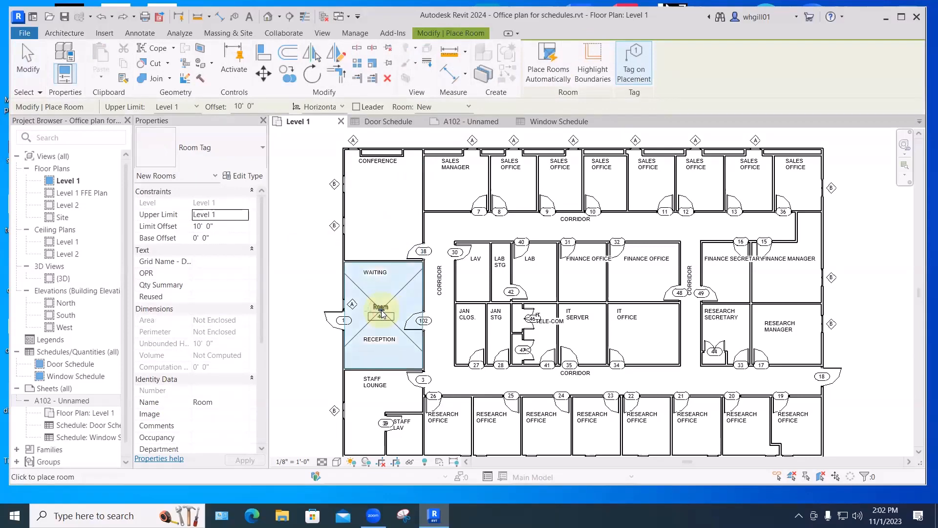
key("Escape")
key("Escape")
Set the room number in the Waiting and Reception area's tag to 101.
scroll(382, 315, "up", 5)
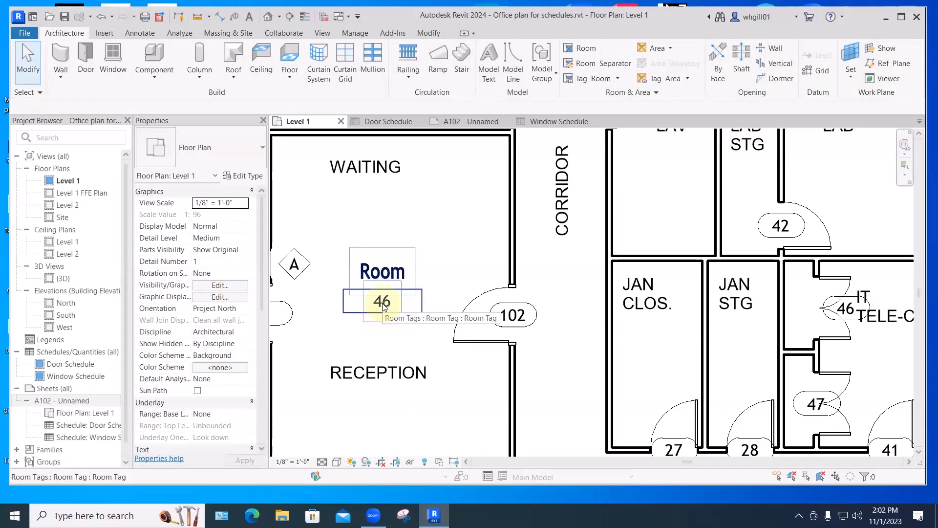
left_click(383, 304)
left_click(385, 302)
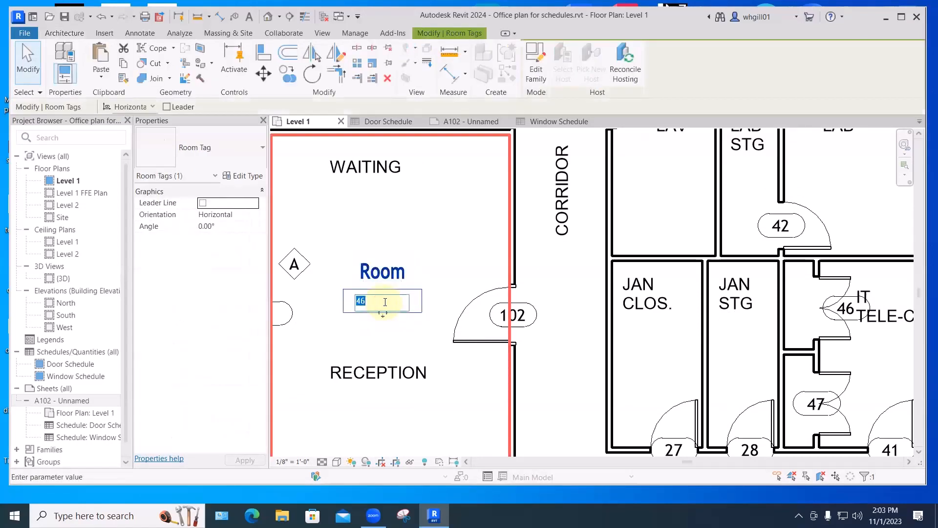
type("101")
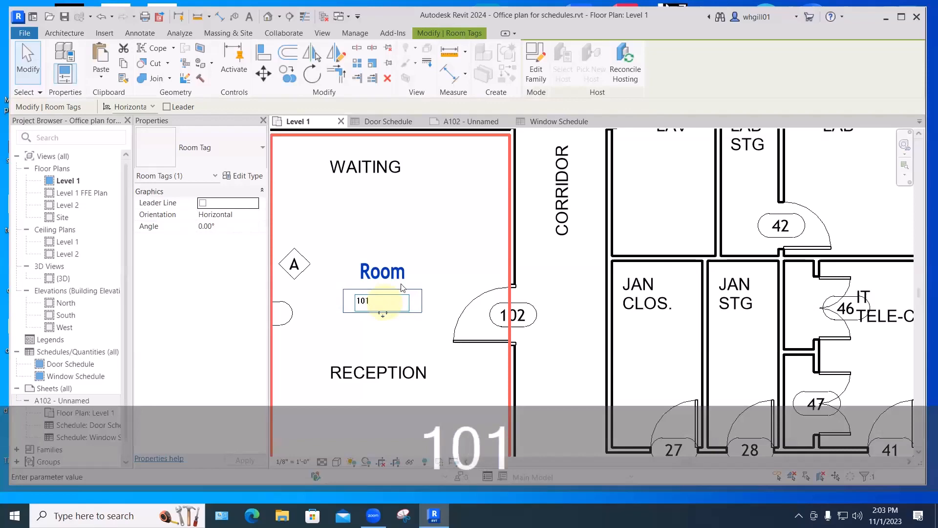
key("Return")
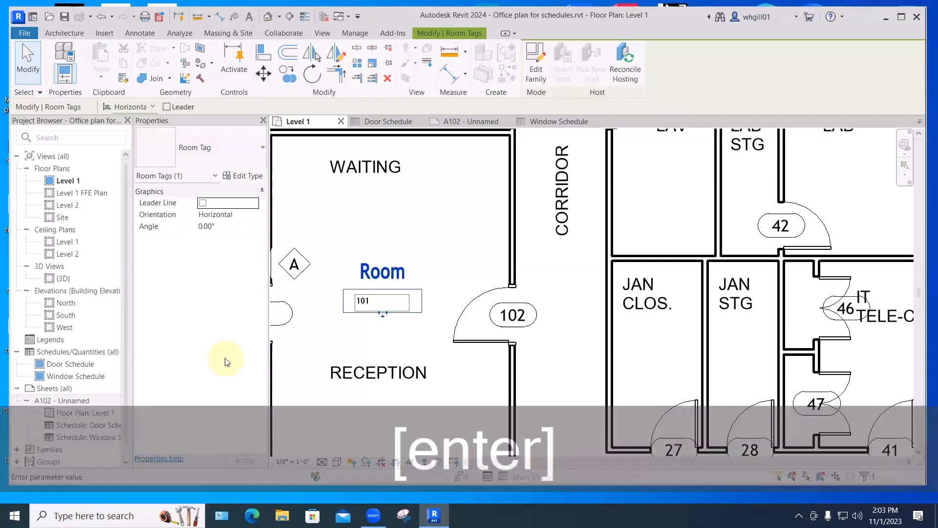
key("Escape")
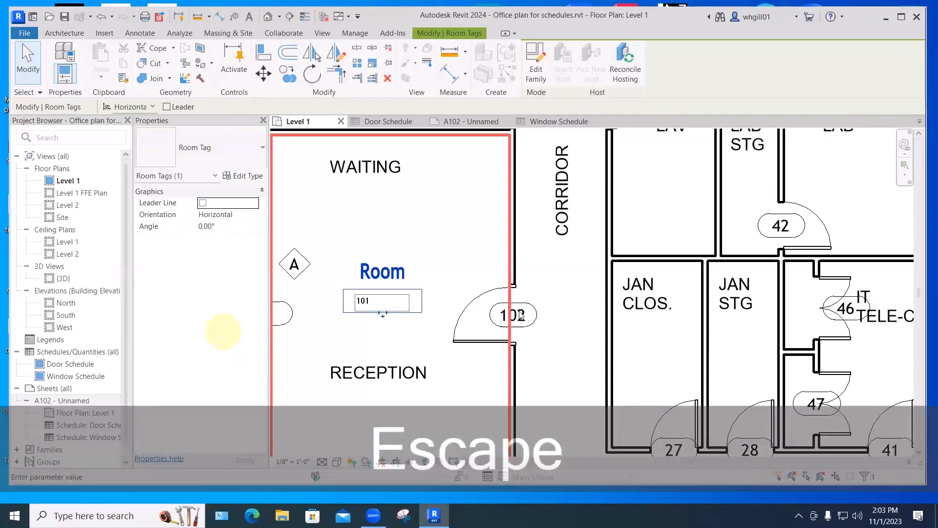
key("Escape")
Place tagged rooms in order in the Conference room, Sales Manager office, first Sales Office and Lab.
scroll(546, 291, "down", 3)
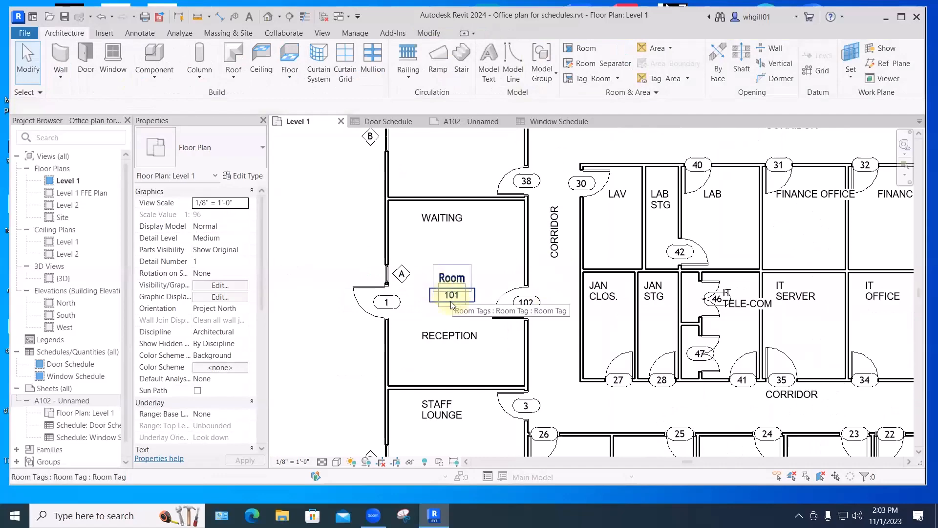
middle_click_drag(460, 304, 418, 351)
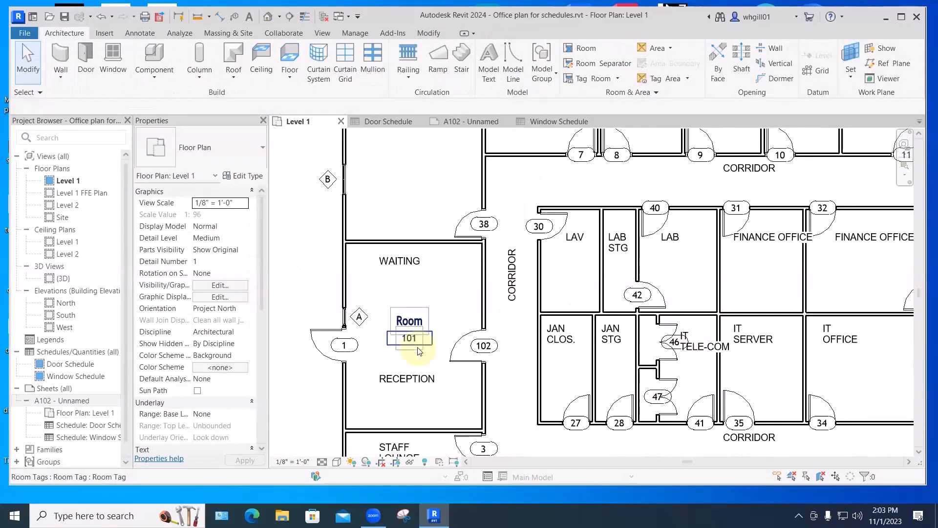
scroll(416, 350, "down", 1)
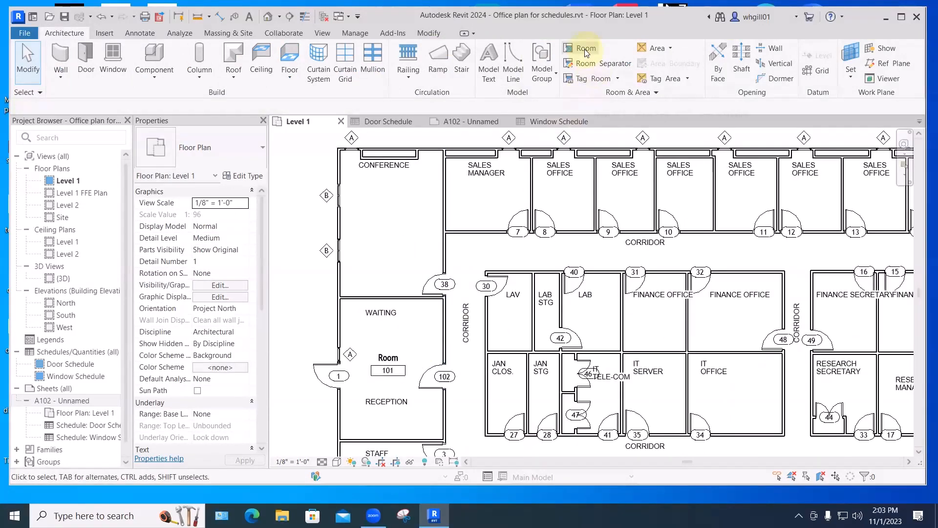
left_click(582, 49)
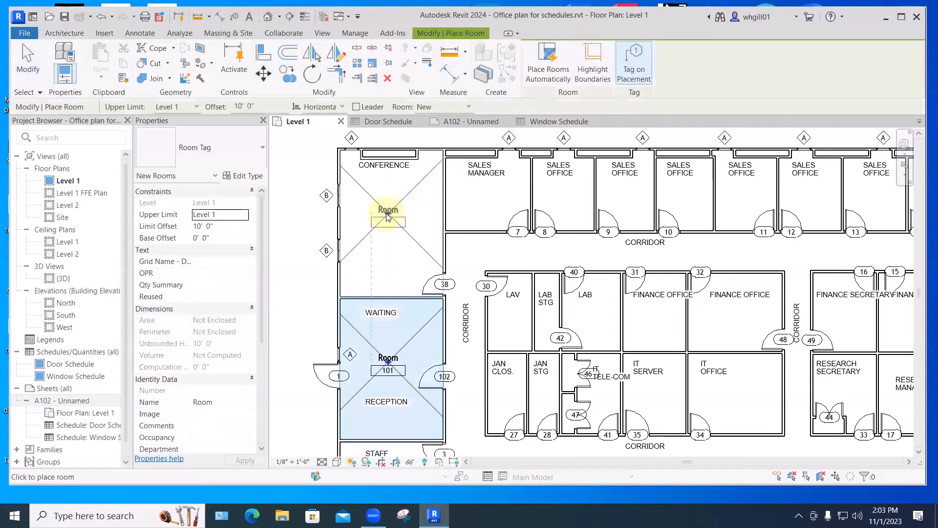
left_click(388, 214)
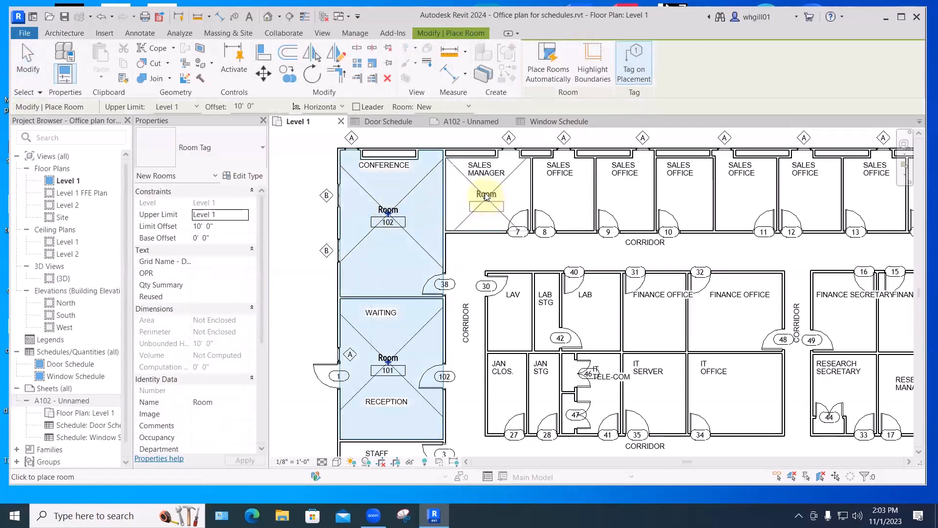
left_click(563, 195)
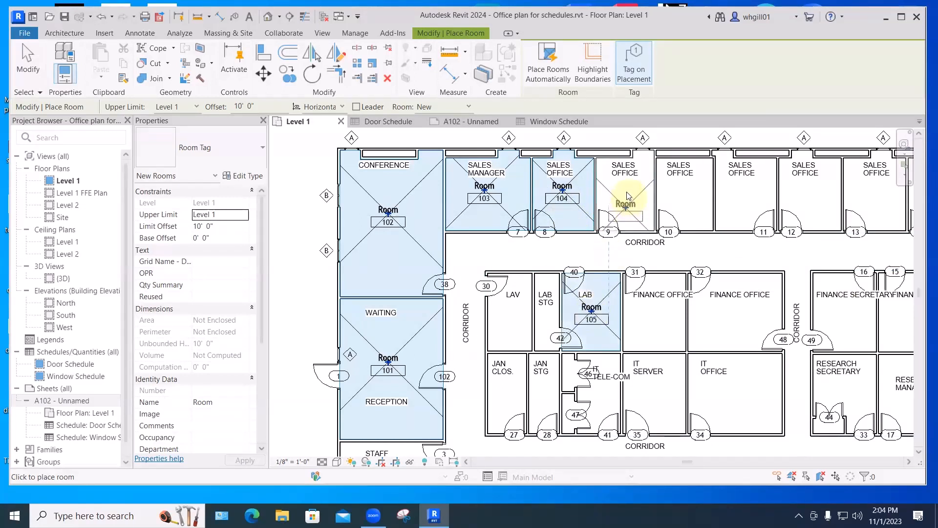
Place tagged rooms alternately across the corridor in the next five Sales Offices, both Finance Offices, Finance Secretary and Finance Manager.
left_click(653, 311)
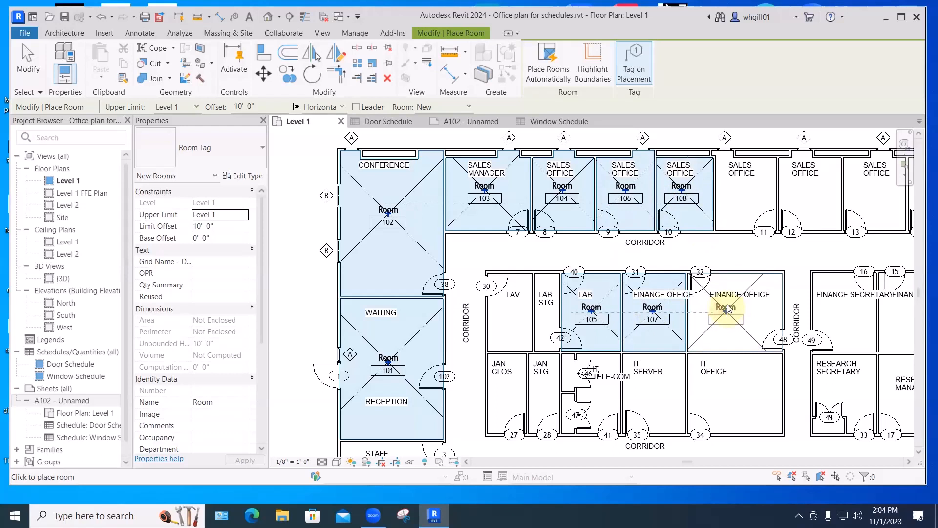
left_click(746, 195)
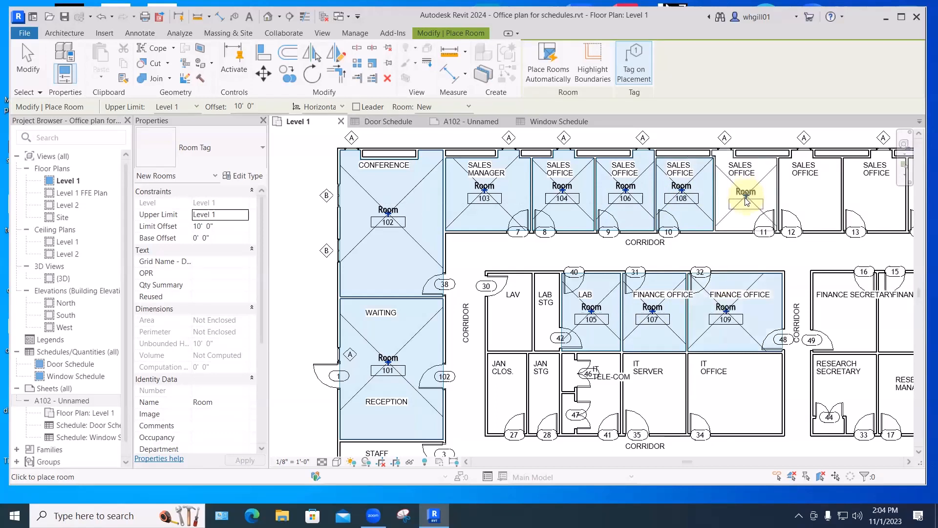
left_click(747, 190)
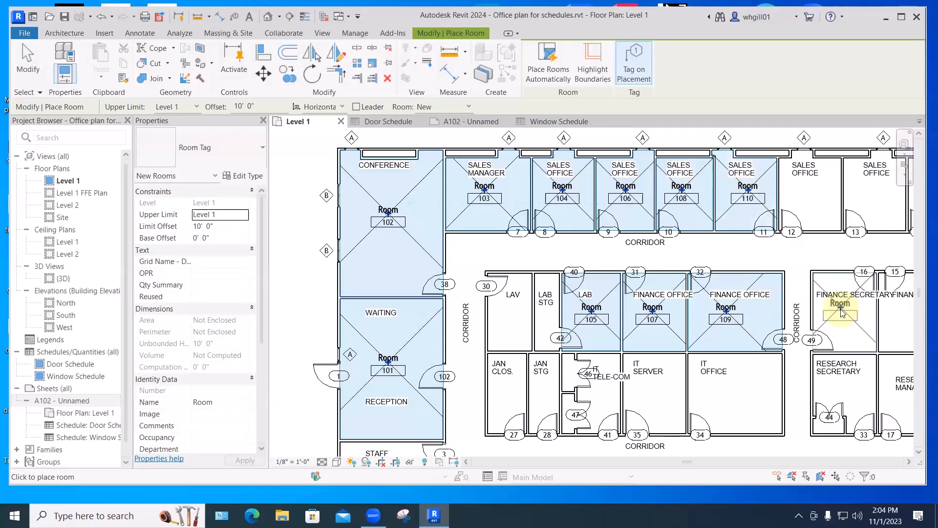
left_click(841, 313)
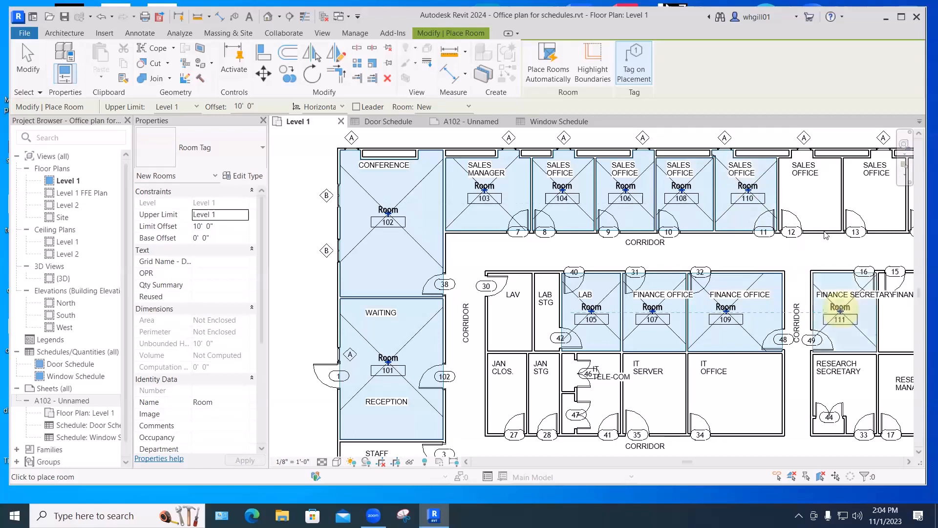
left_click(812, 192)
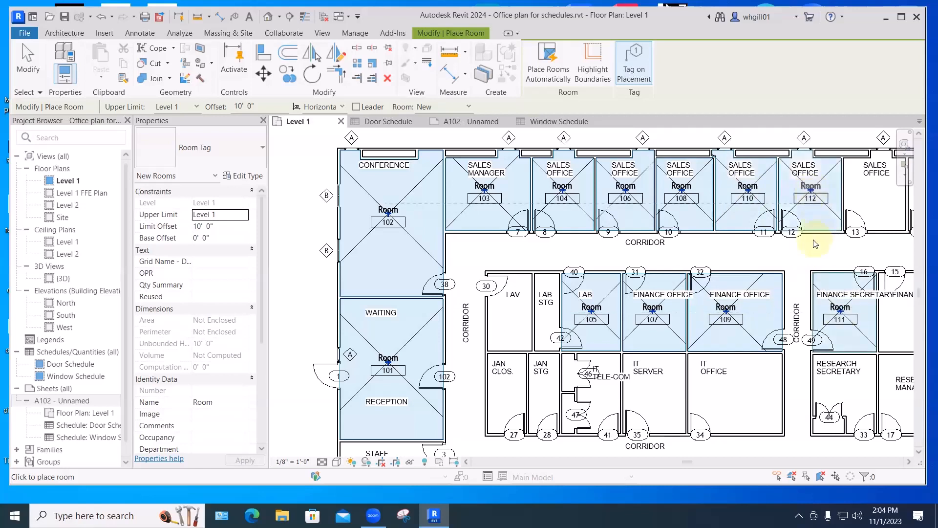
middle_click_drag(813, 255, 520, 259)
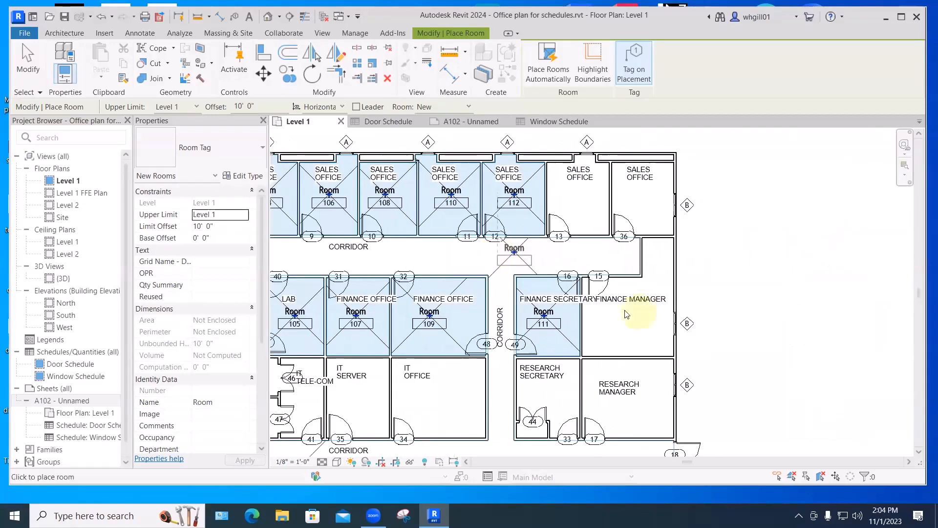
left_click(586, 196)
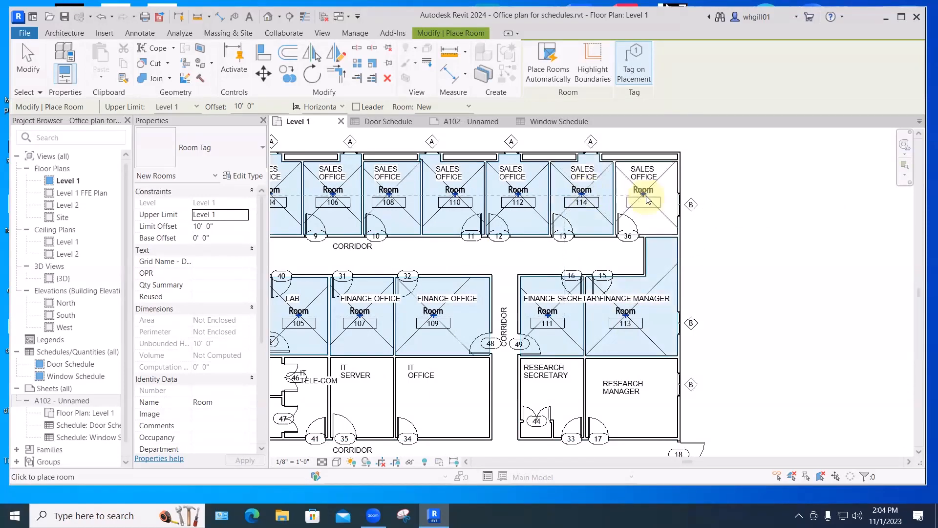
Place a tagged room in the last Sales Office at the plan's northeast corner and finish room placement.
left_click(646, 198)
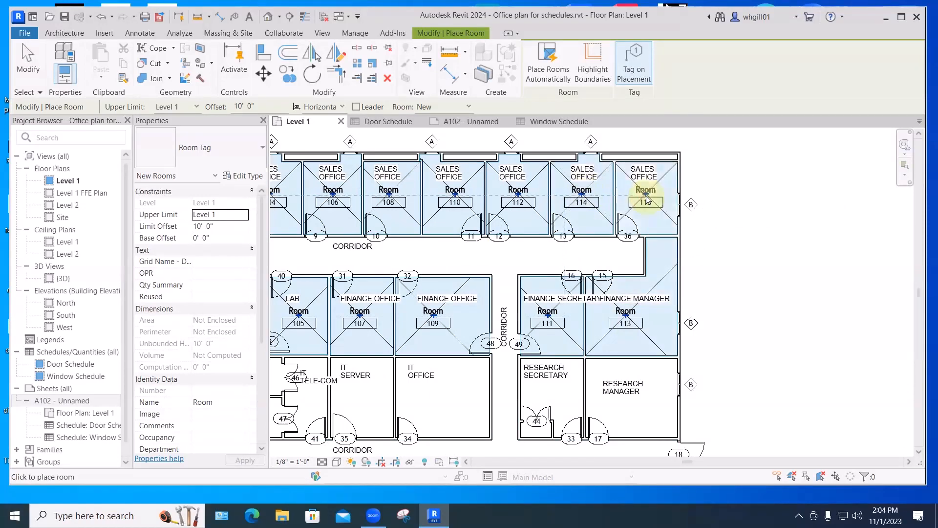
key("Escape")
key("Escape")
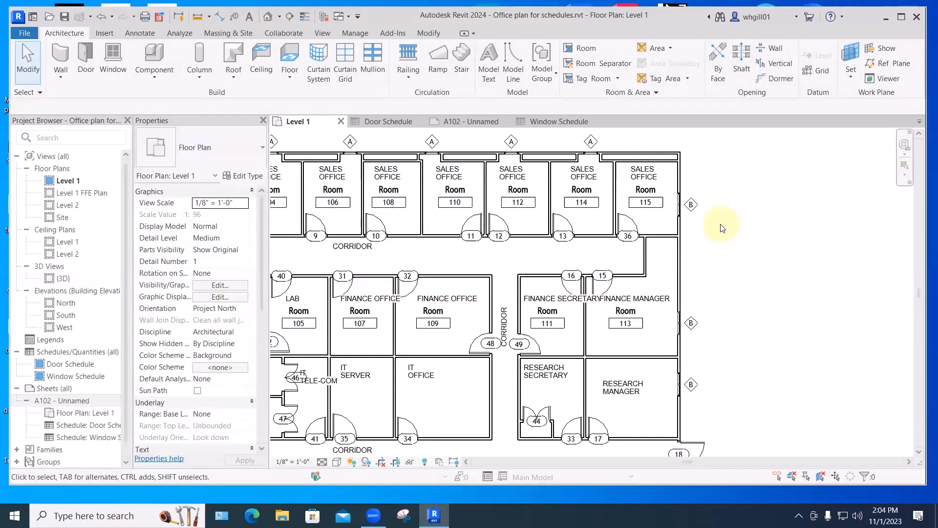
Set the room number in the northeast corner Sales Office's tag to 116.
scroll(645, 200, "up", 3)
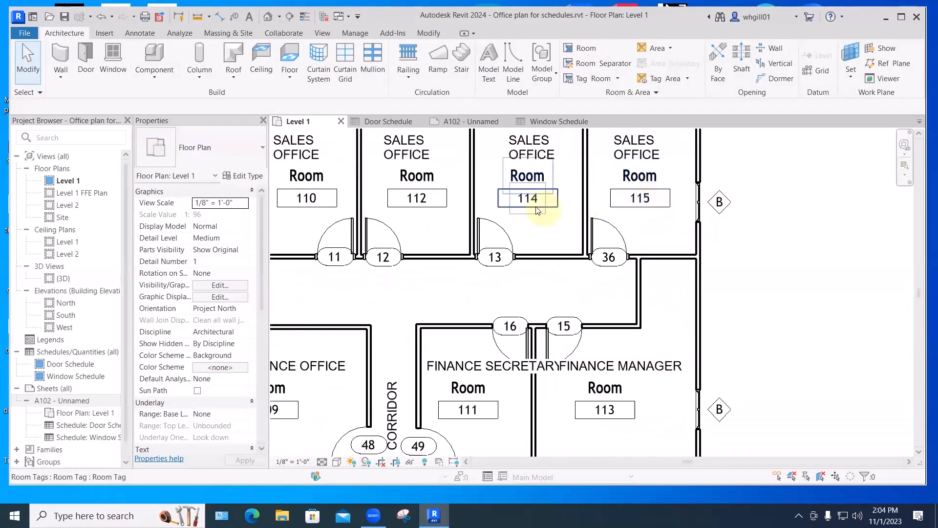
double_click(648, 198)
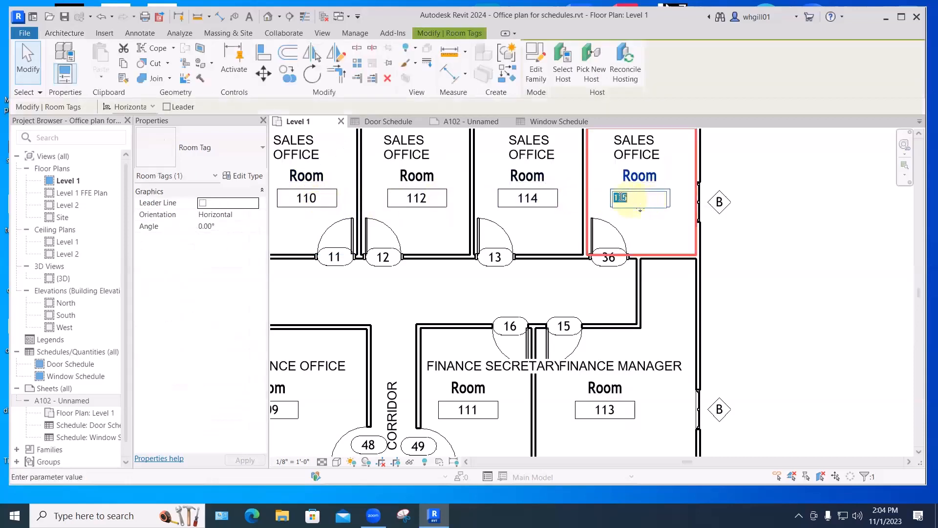
left_click_drag(624, 198, 628, 197)
type("6")
key("Return")
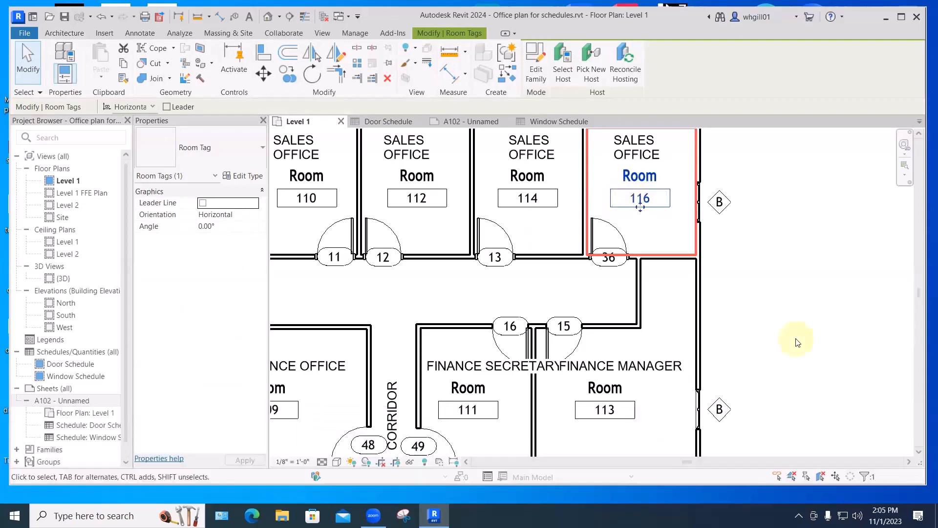
left_click(794, 340)
Place tagged rooms alternately across the south corridor, from Research Manager westward through Research Secretary, IT Office, IT Server and the four easternmost Research Offices.
scroll(794, 339, "down", 4)
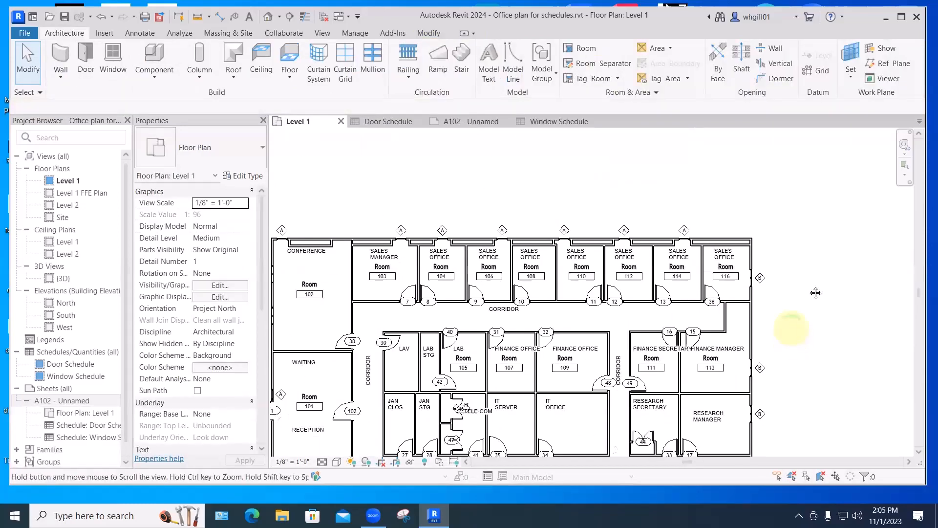
middle_click_drag(814, 295, 840, 236)
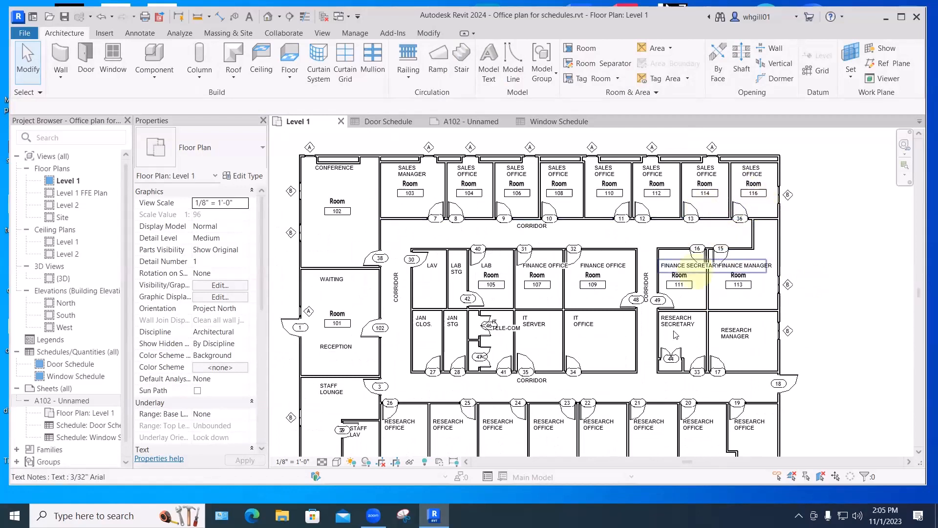
middle_click_drag(675, 338, 664, 316)
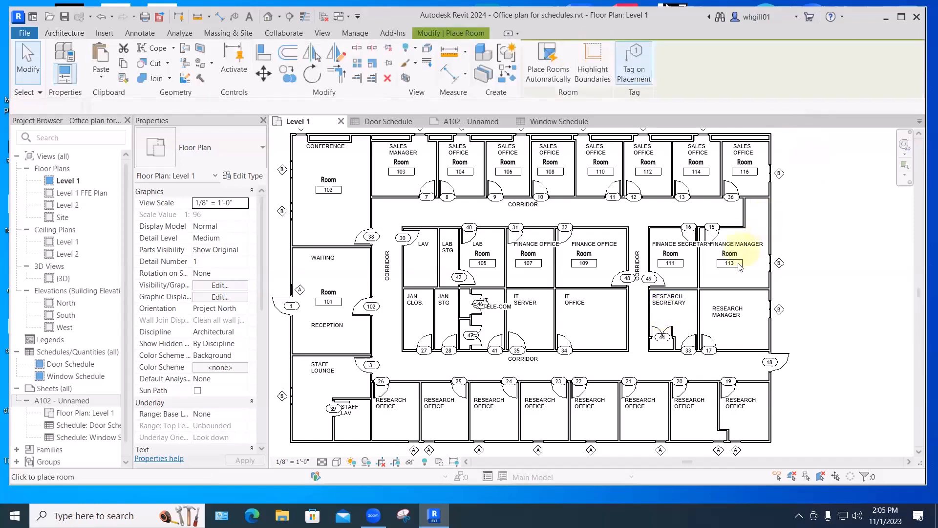
left_click(729, 323)
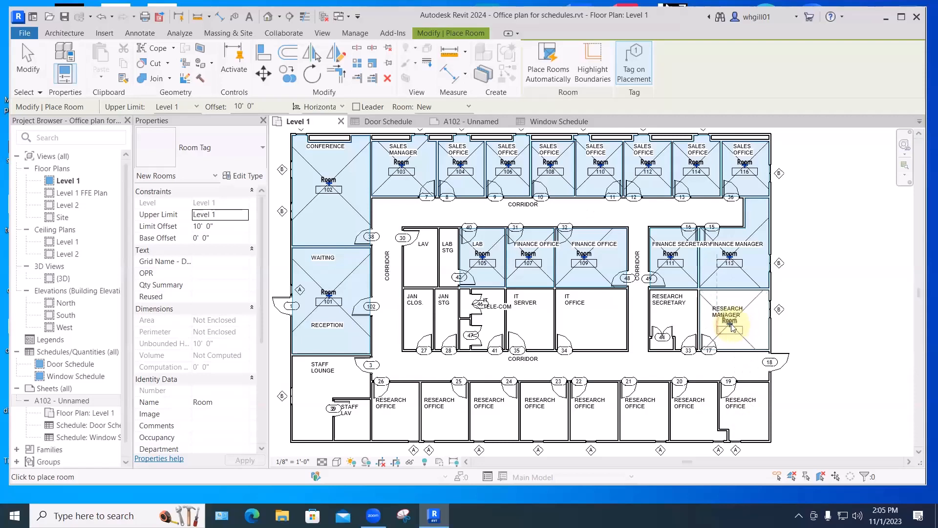
left_click(743, 416)
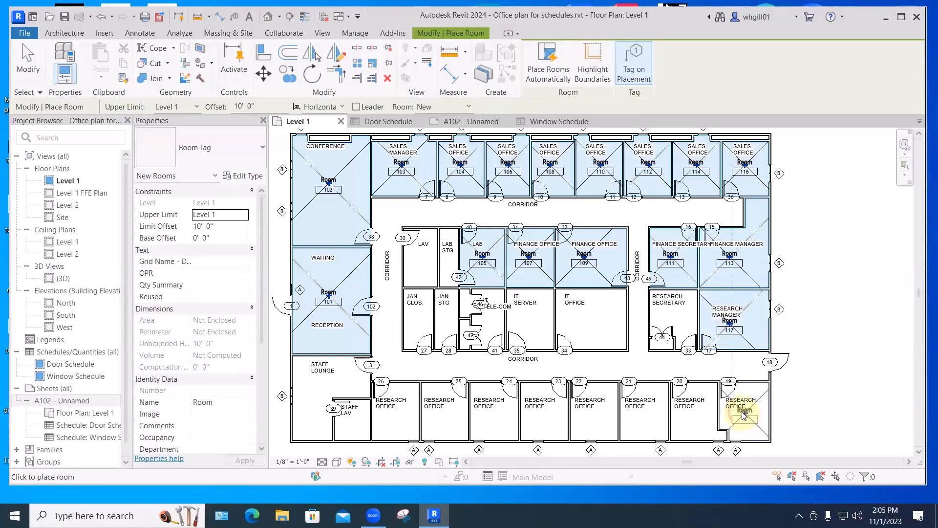
left_click(672, 318)
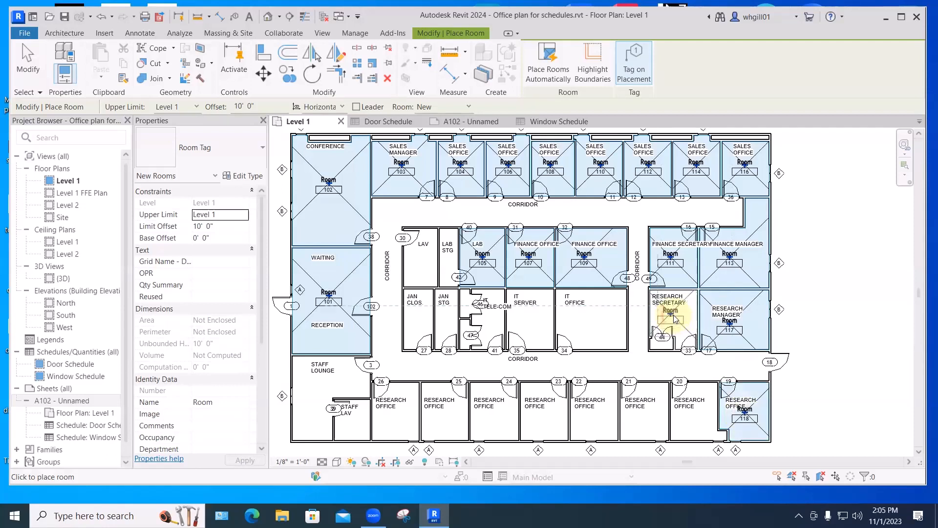
left_click(694, 419)
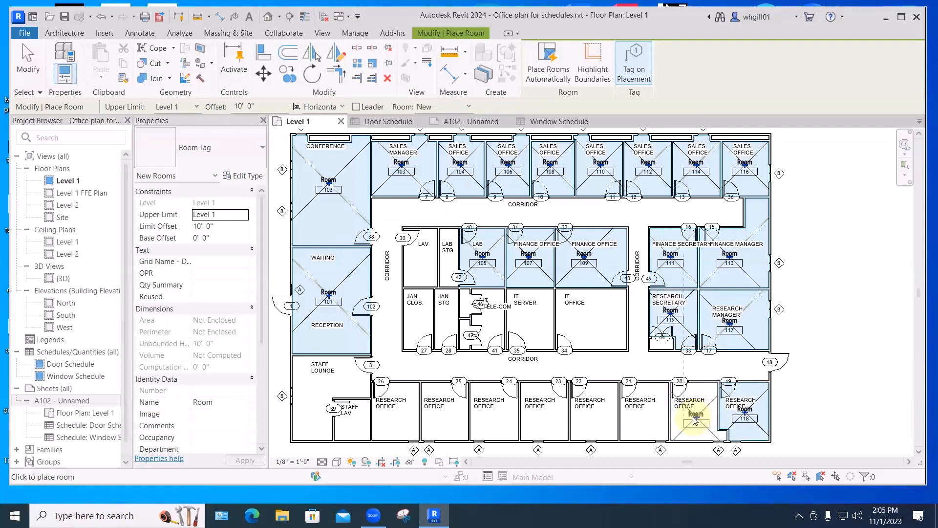
left_click(593, 320)
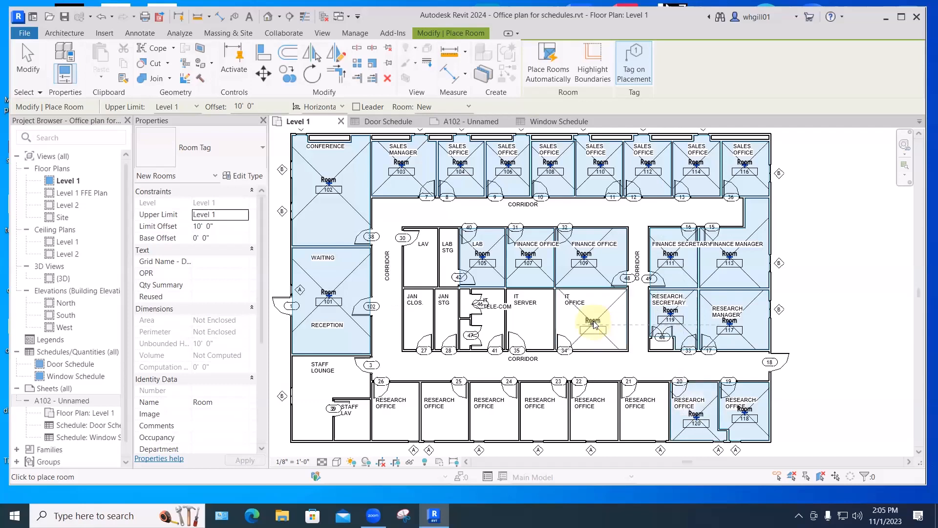
left_click(640, 419)
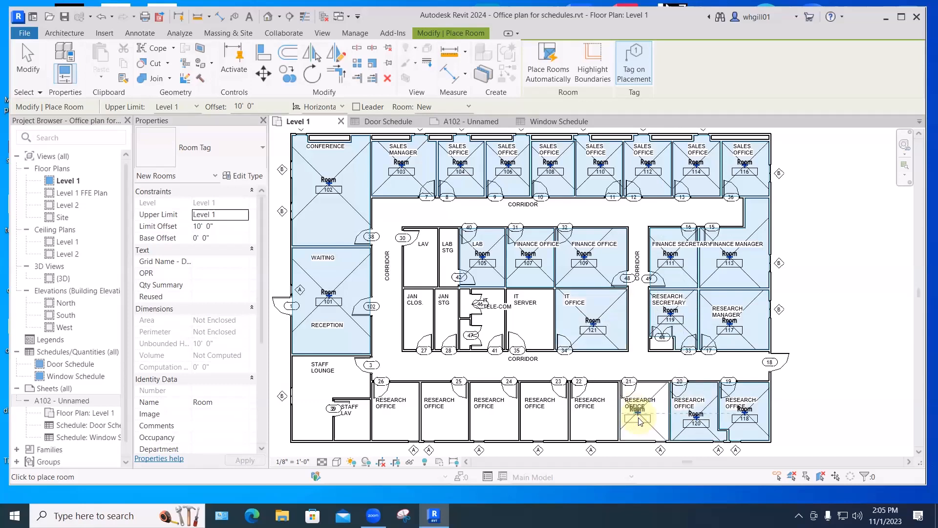
left_click(528, 325)
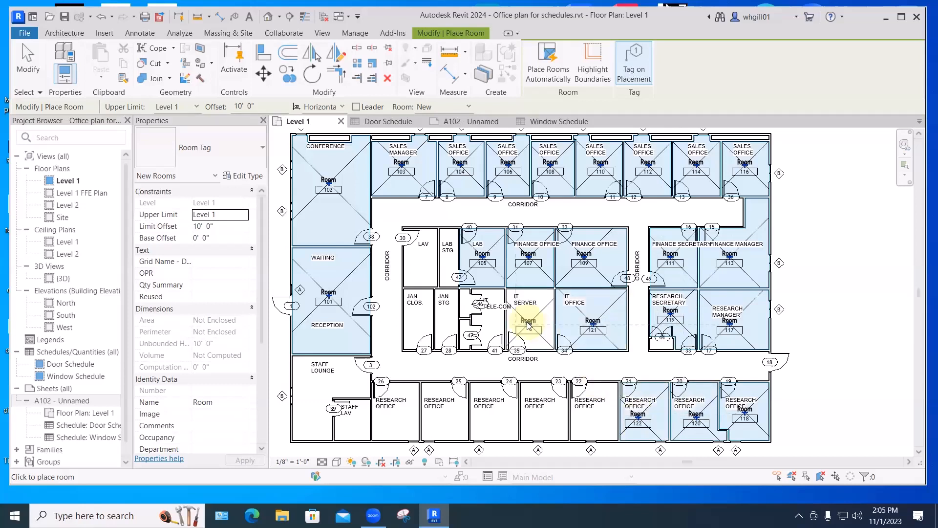
left_click(594, 419)
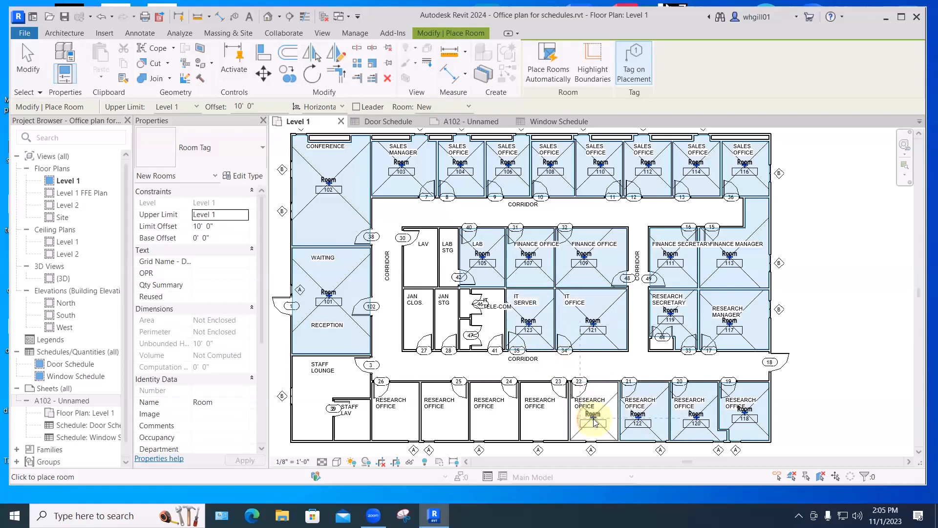
Place tagged rooms in IT TELE-COM, JAN STG, JAN CLOS., the STAFF LOUNGE and the four research offices still without one.
left_click(492, 325)
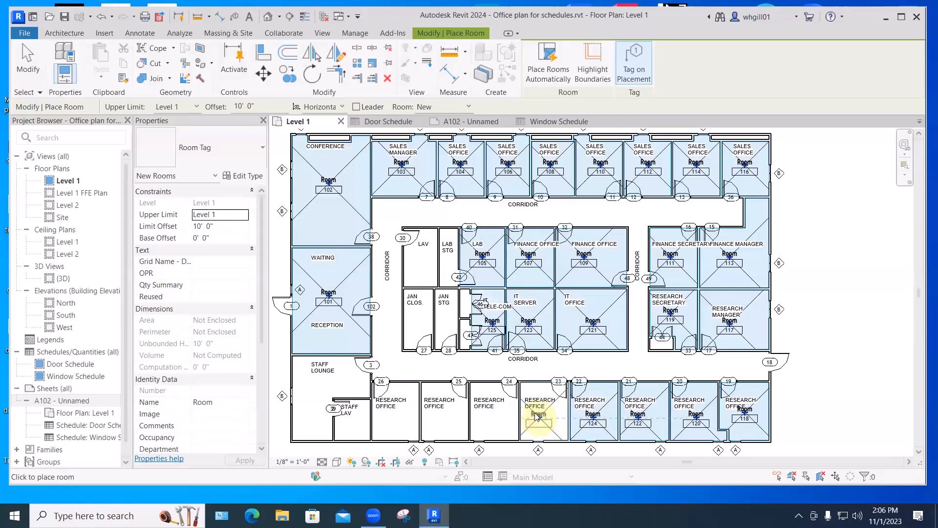
left_click(539, 420)
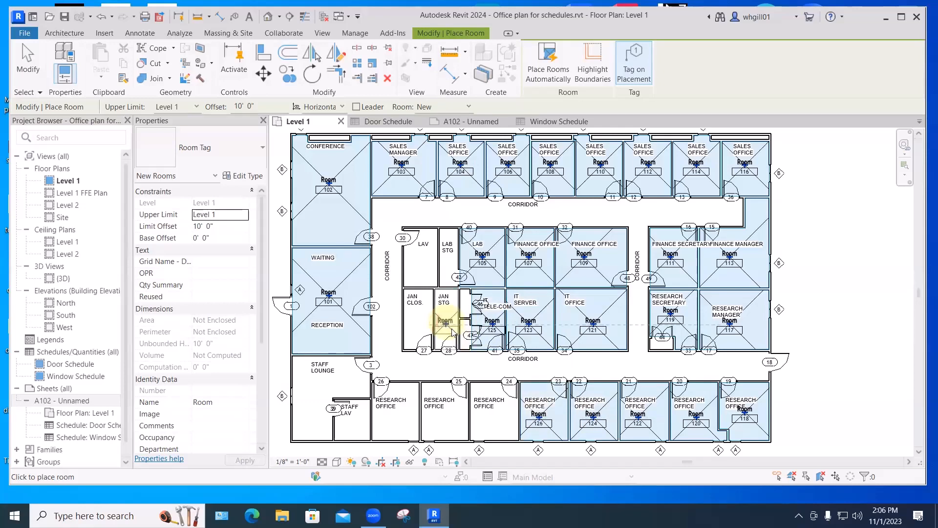
left_click(445, 325)
left_click(491, 419)
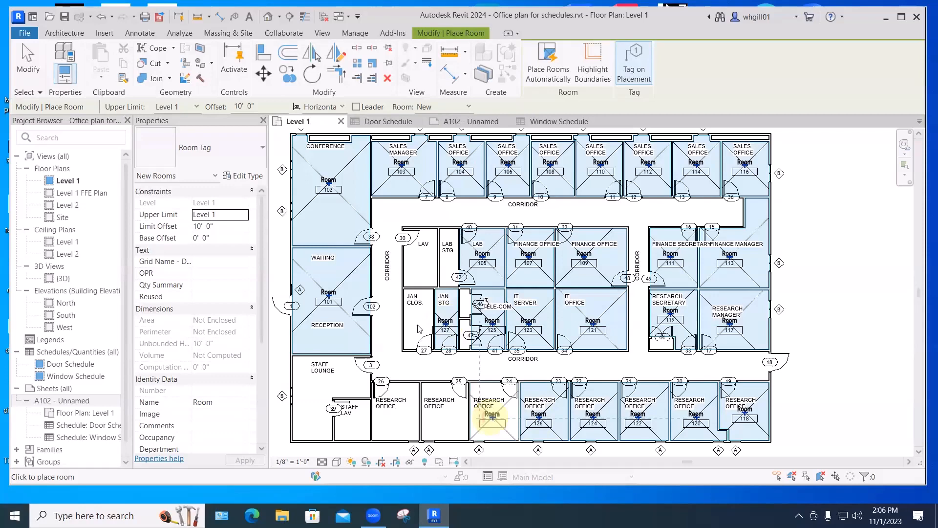
left_click(419, 325)
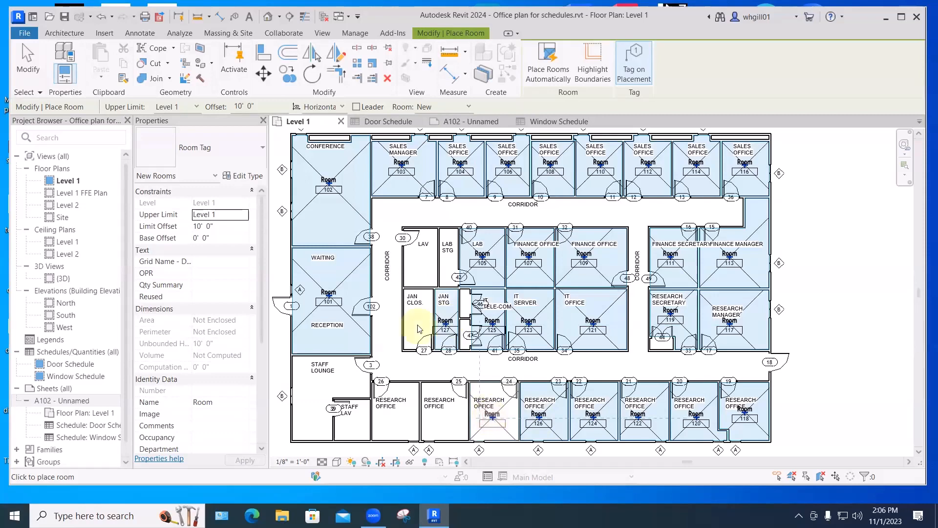
left_click(441, 417)
left_click(396, 419)
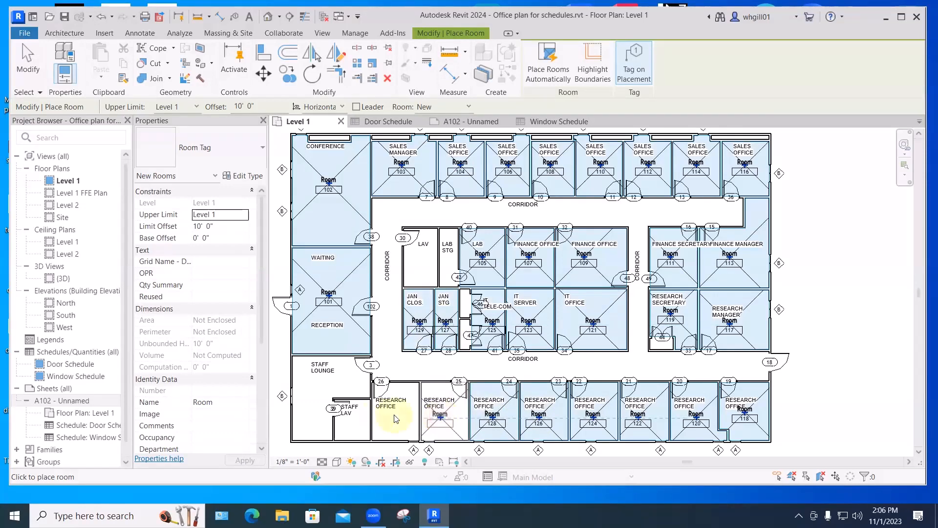
left_click(314, 389)
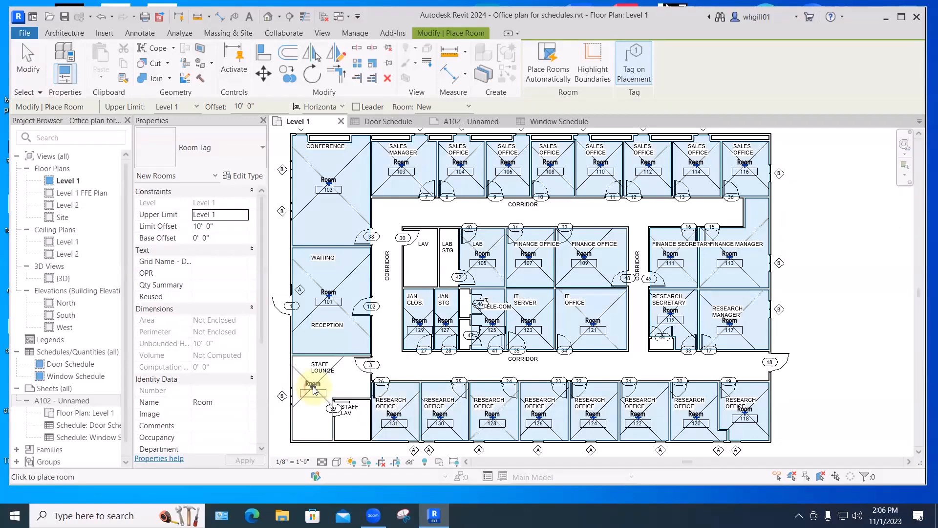
key("Escape")
Place a tagged room in the LAB STG space beside the LAV.
scroll(423, 452, "up", 2)
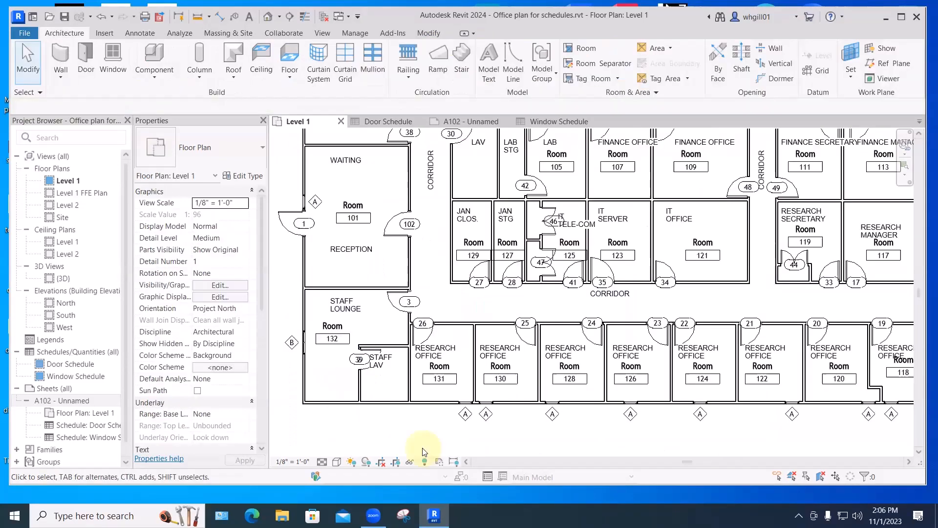
scroll(423, 451, "down", 1)
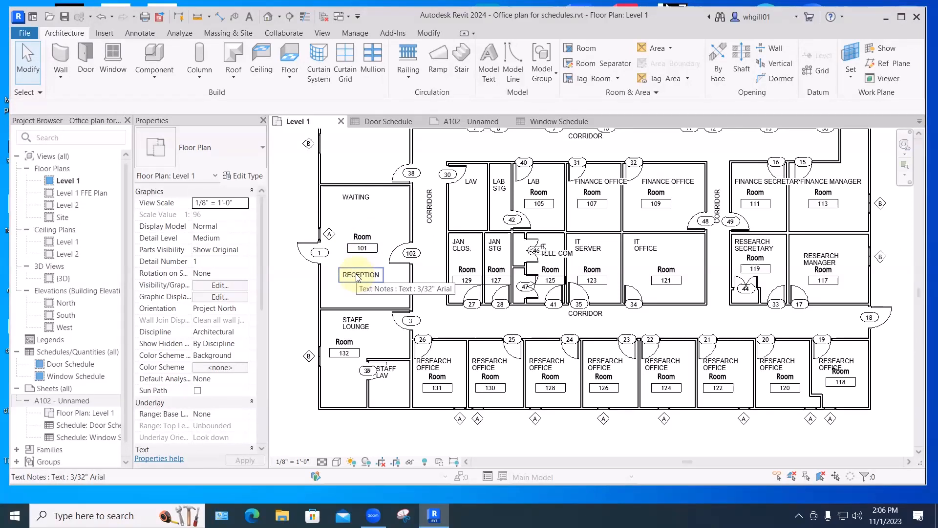
scroll(429, 248, "up", 2)
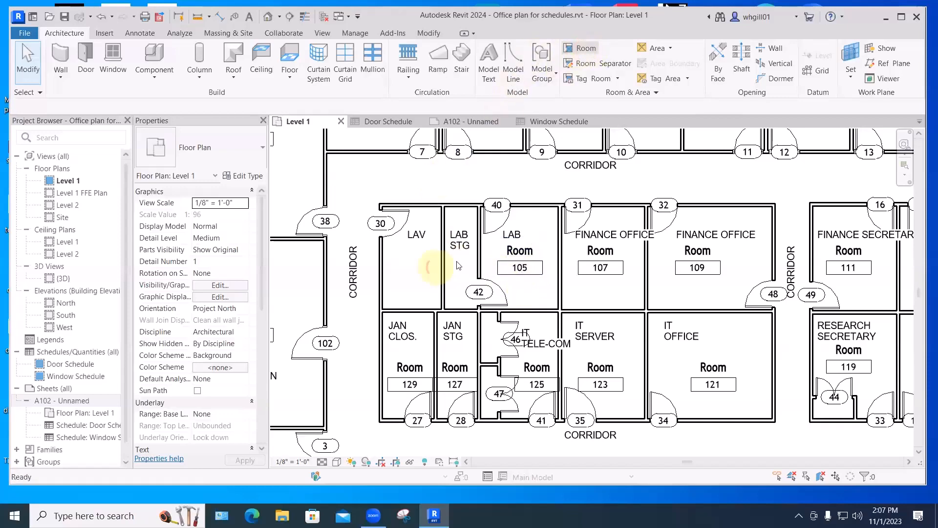
key("r")
key("m")
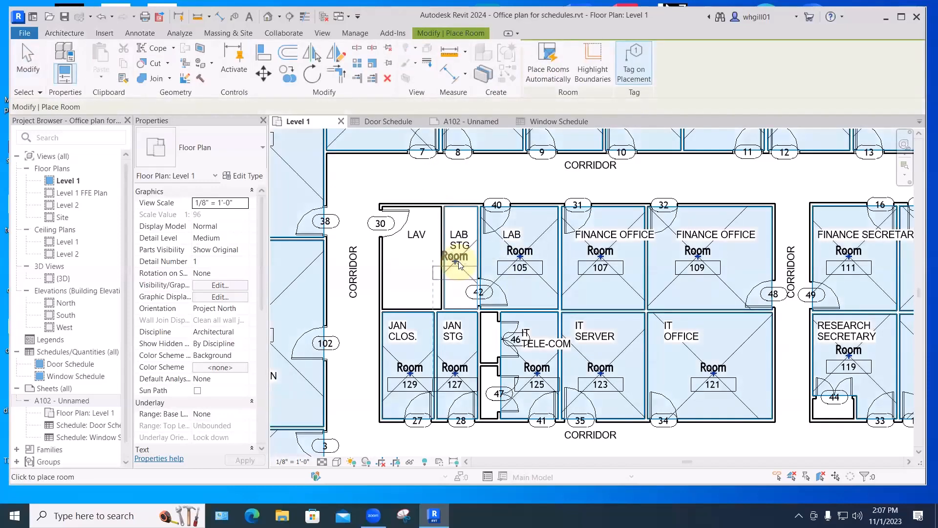
key("Escape")
key("Escape")
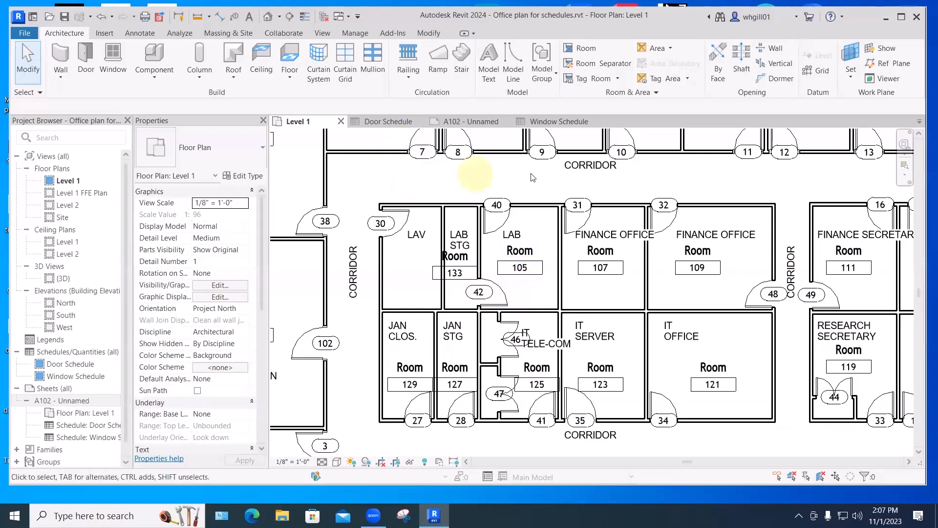
left_click(456, 274)
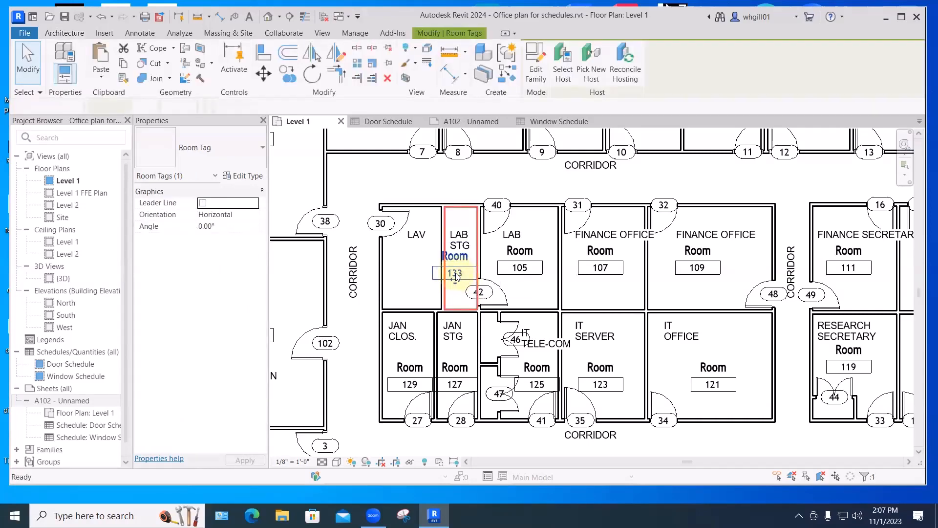
double_click(456, 275)
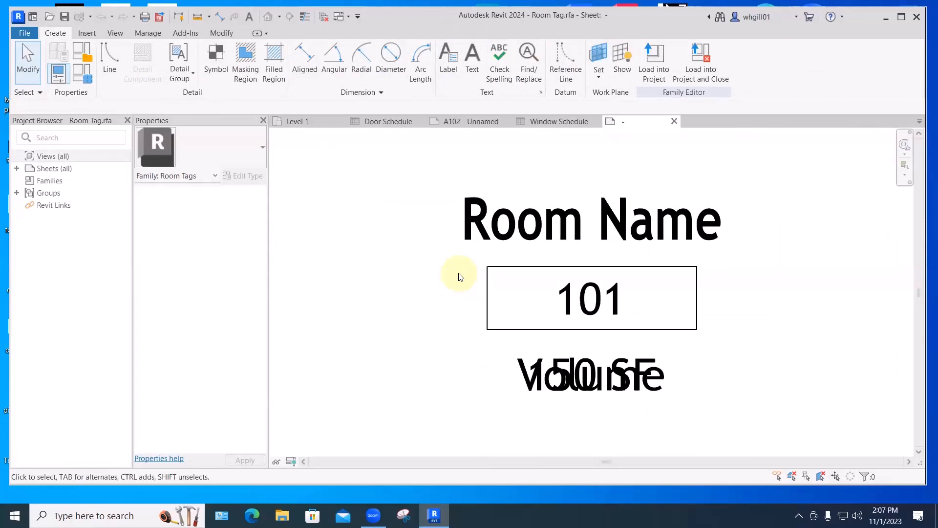
left_click(674, 122)
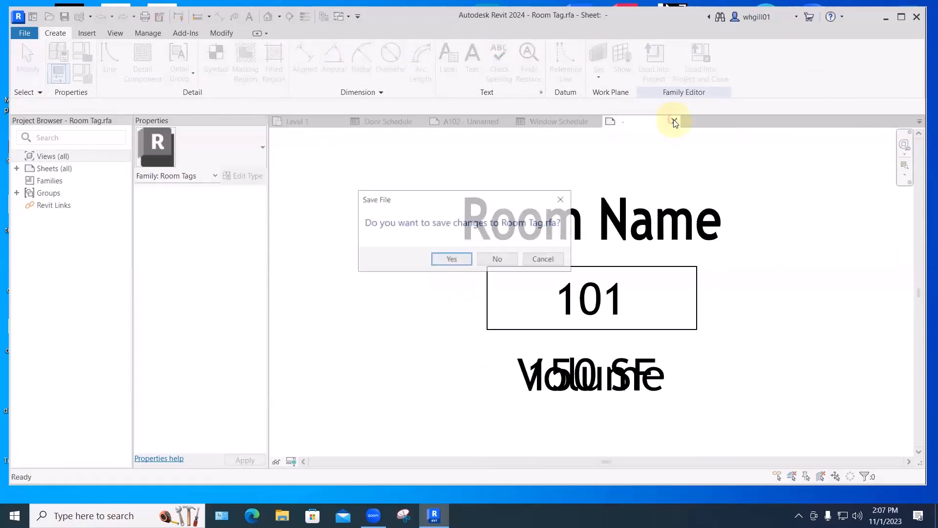
left_click(496, 260)
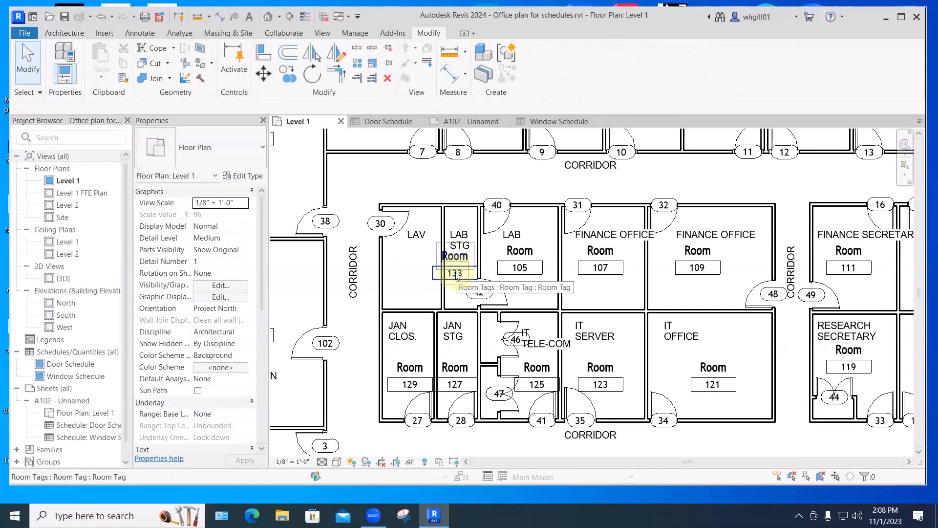
Set the LAB STG room's number to 105.1 in its room tag.
left_click(457, 275)
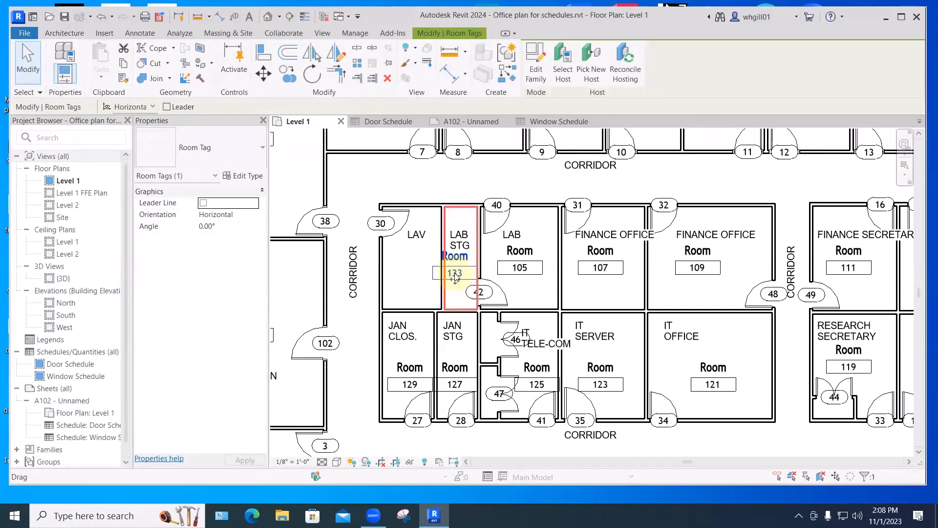
scroll(456, 275, "up", 2)
scroll(455, 276, "down", 4)
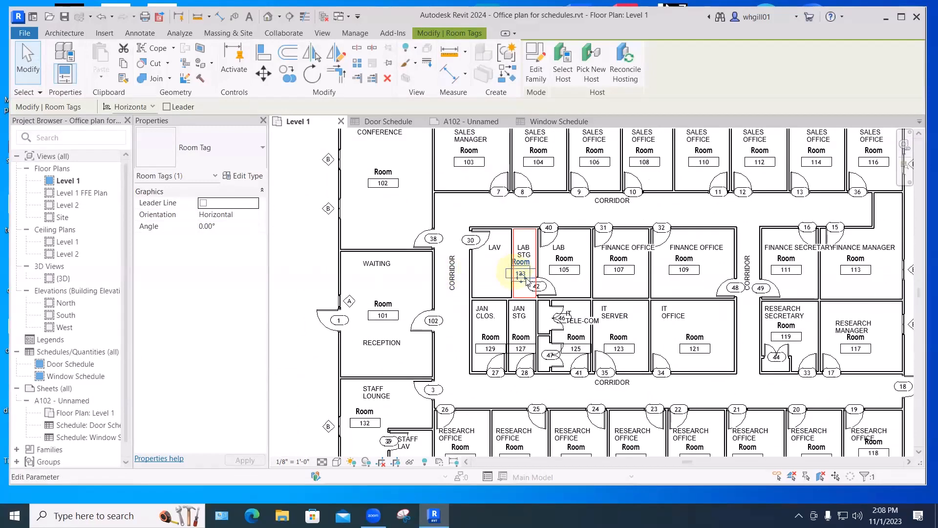
scroll(522, 281, "up", 5)
scroll(522, 281, "down", 4)
scroll(486, 271, "up", 5)
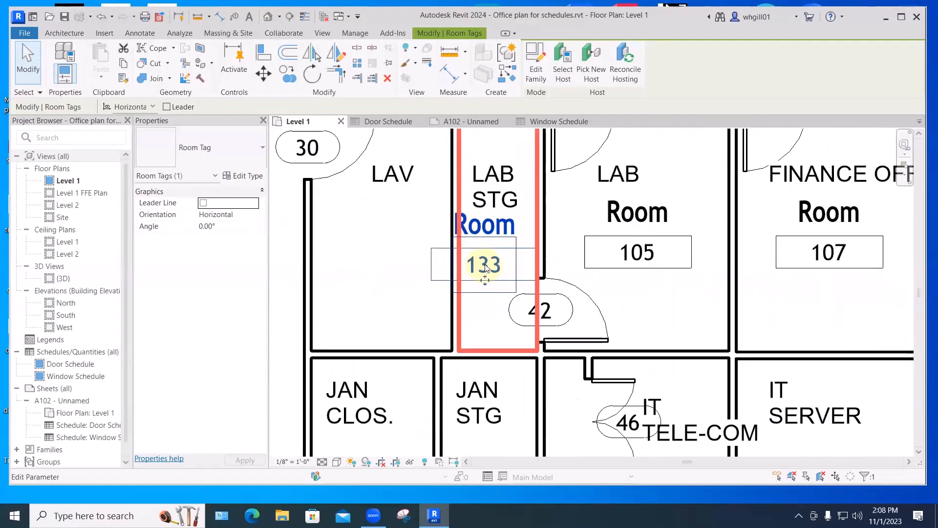
left_click(485, 264)
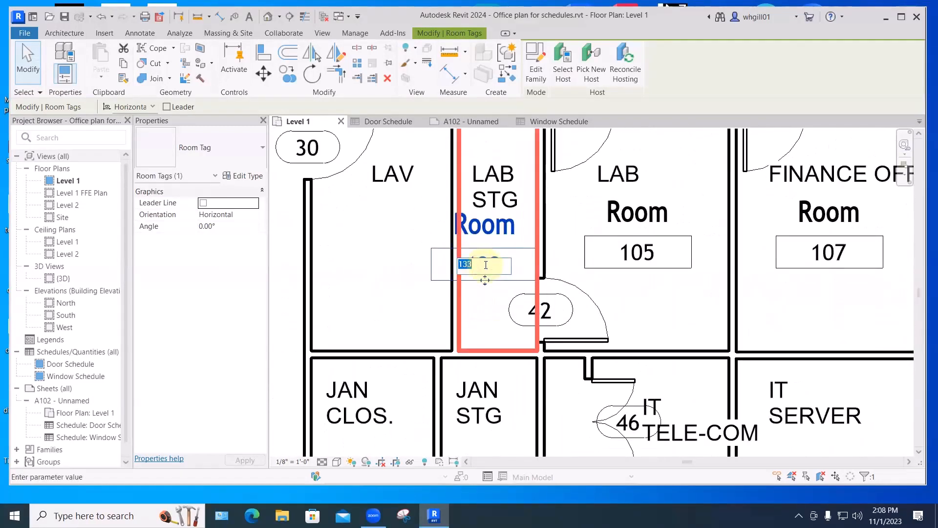
type("105.")
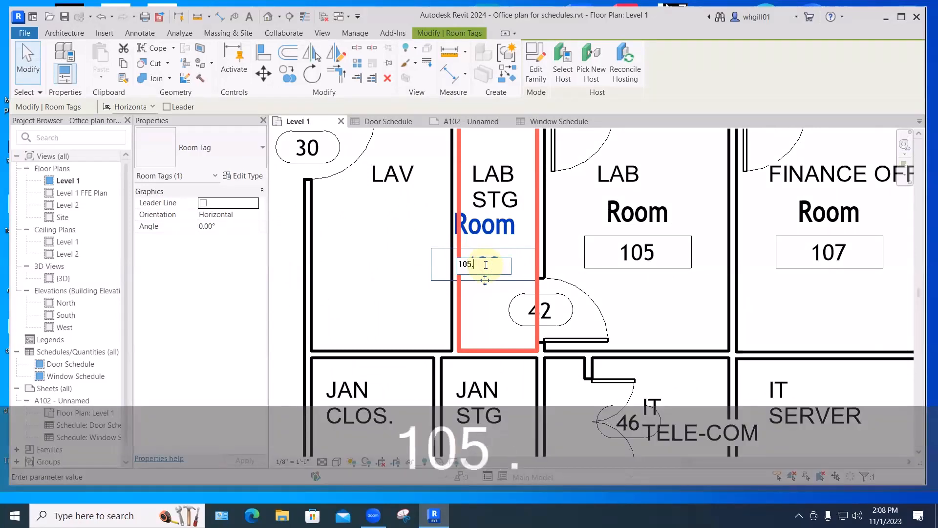
type("1")
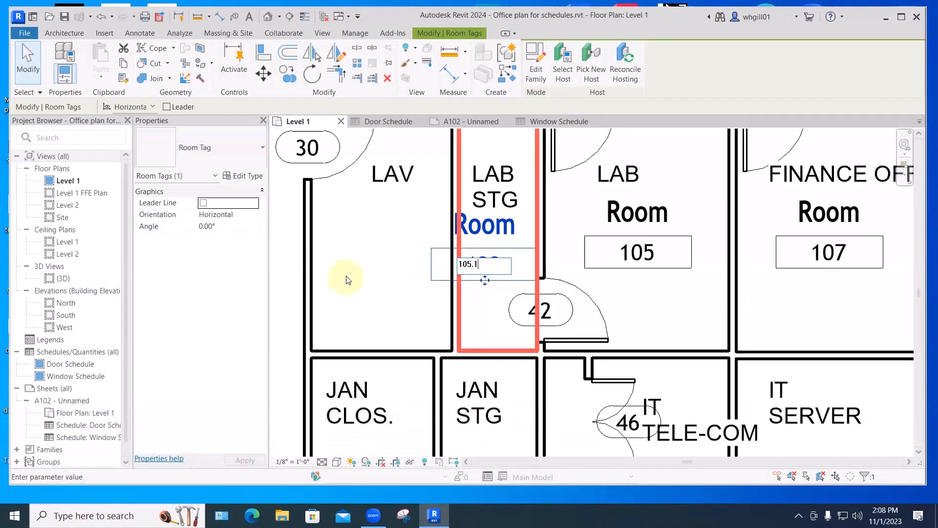
key("Return")
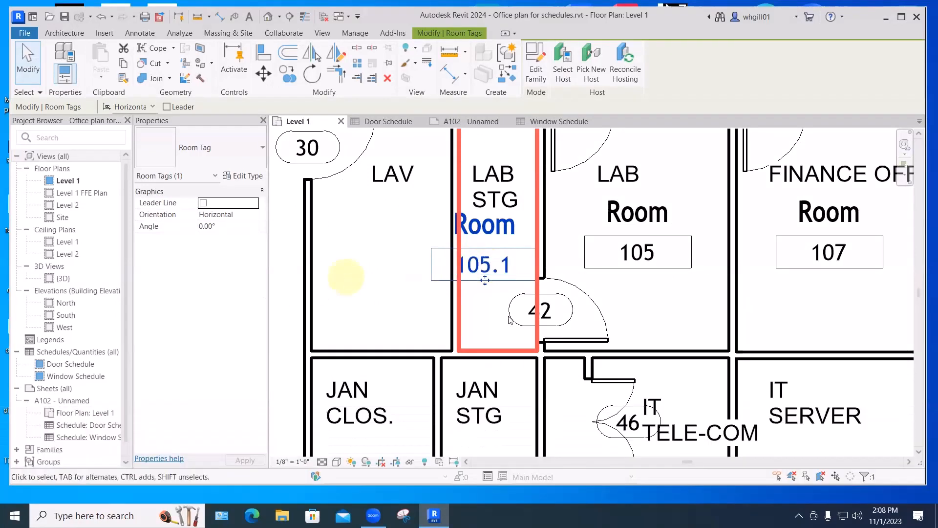
left_click(646, 308)
Try moving the 105.1 room tag into the corridor above LAB STG with a leader, and turn the tag's leader off.
scroll(643, 303, "down", 2)
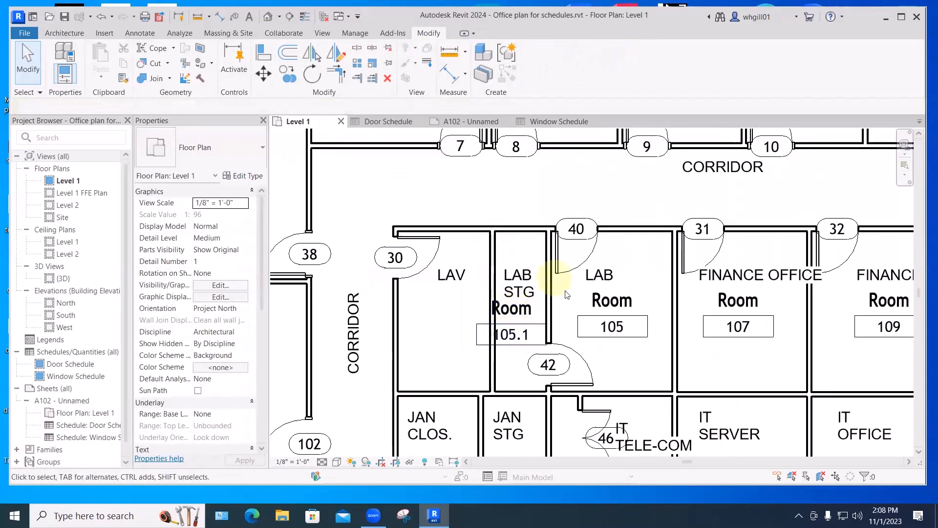
left_click(512, 344)
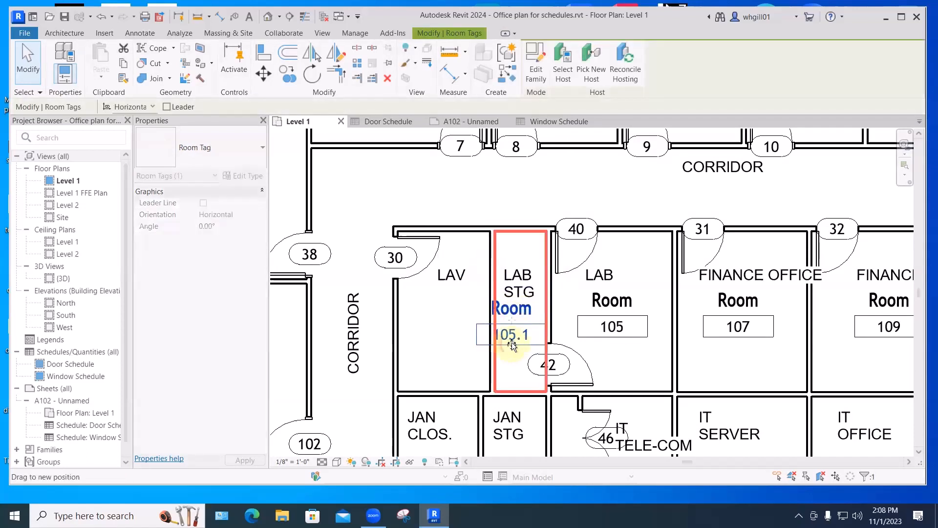
left_click_drag(512, 344, 525, 208)
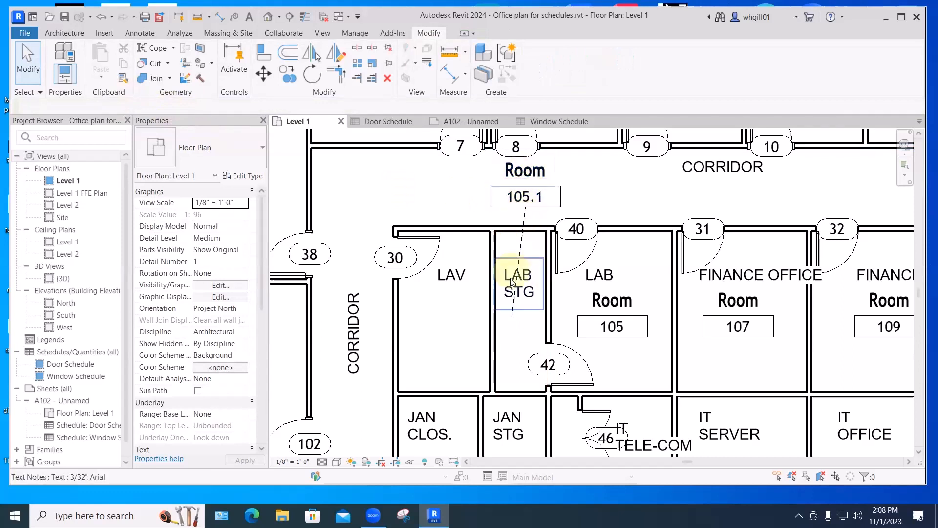
left_click(515, 316)
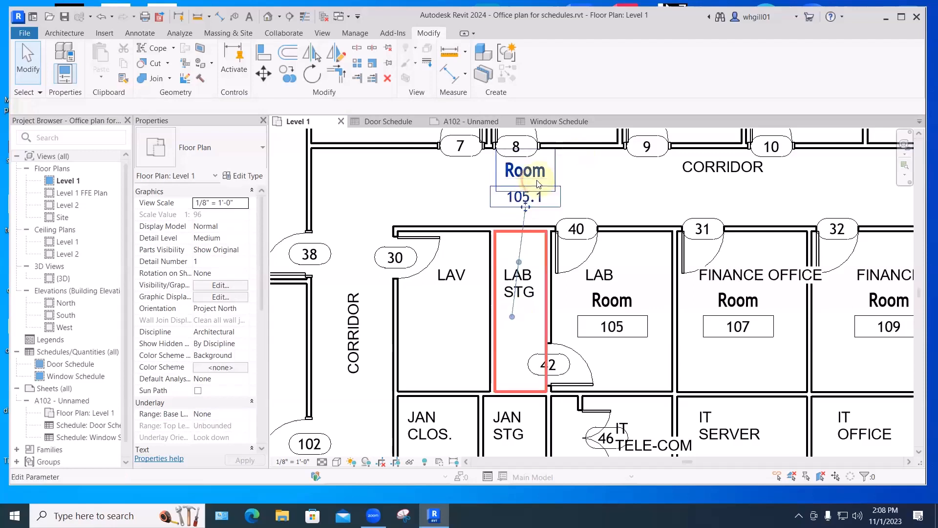
left_click(167, 107)
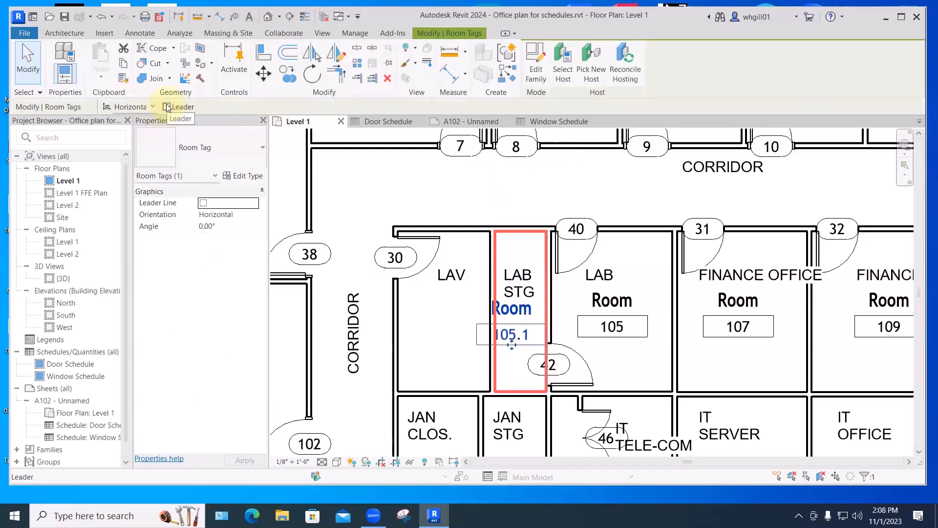
Turn on the leader for the 105.1 room tag and move the tag into the corridor above LAB STG.
left_click(167, 107)
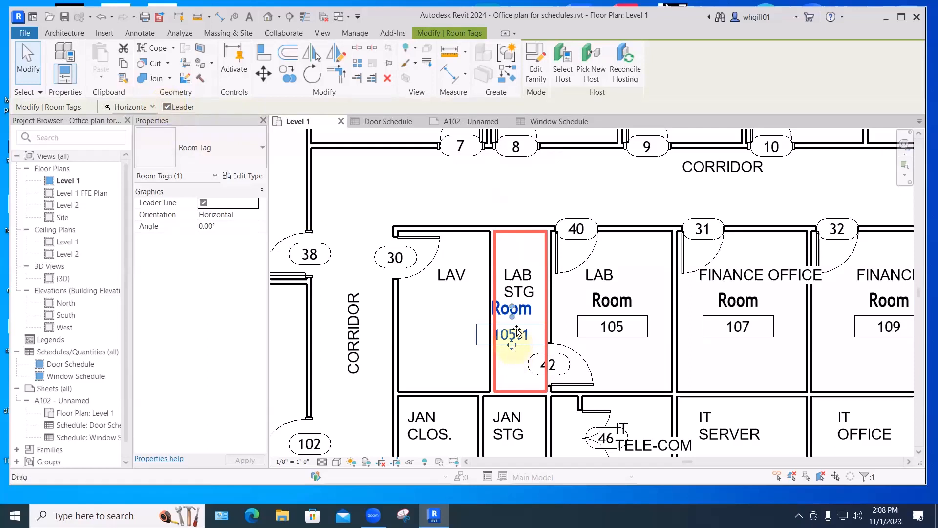
left_click_drag(517, 332, 538, 213)
left_click(465, 211)
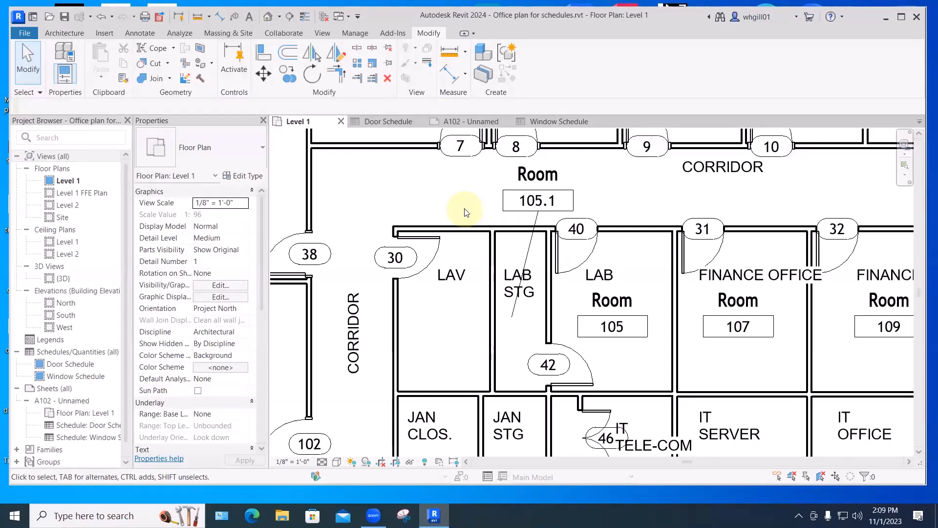
Change the room name in the 105.1 tag to LAB STG.
middle_click_drag(530, 180, 517, 235)
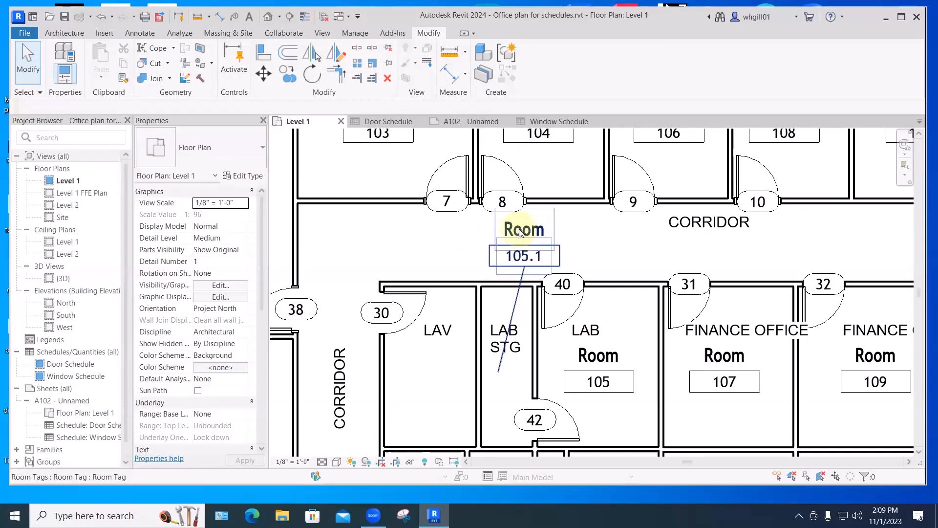
left_click(521, 233)
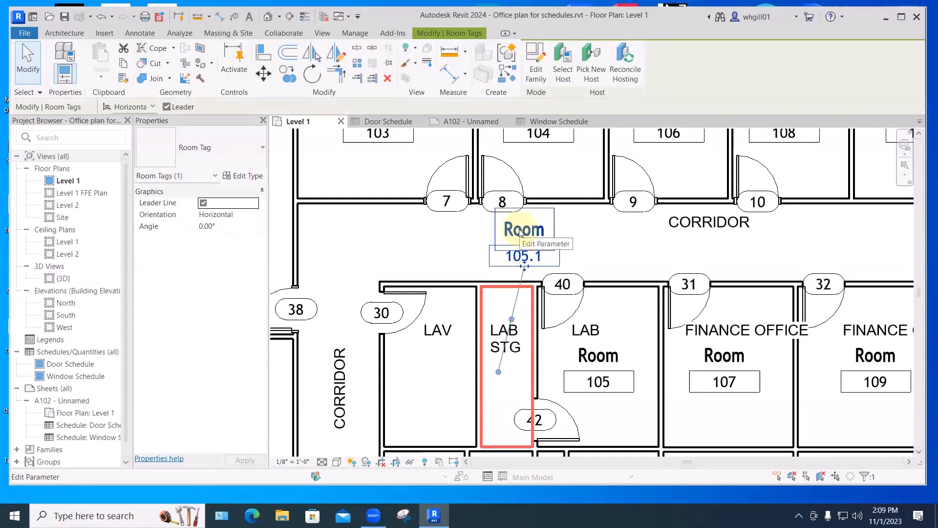
left_click(520, 233)
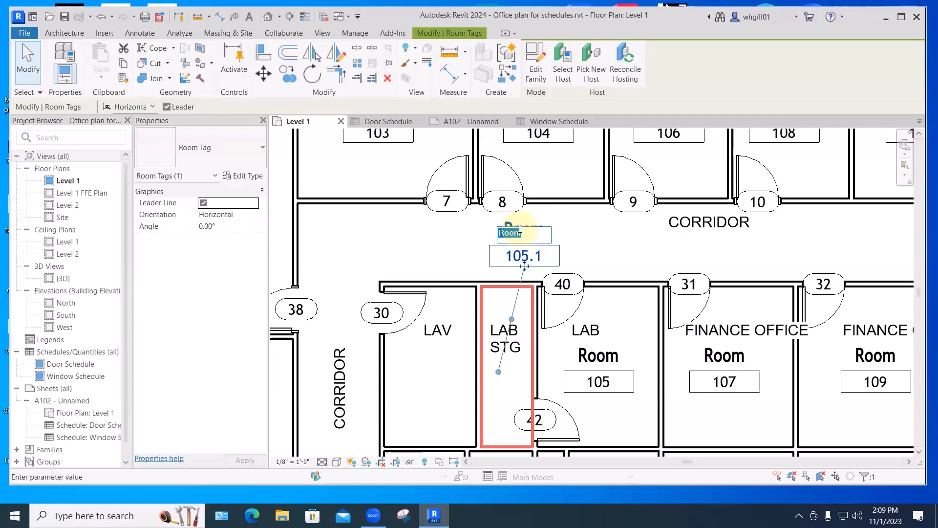
type("LA")
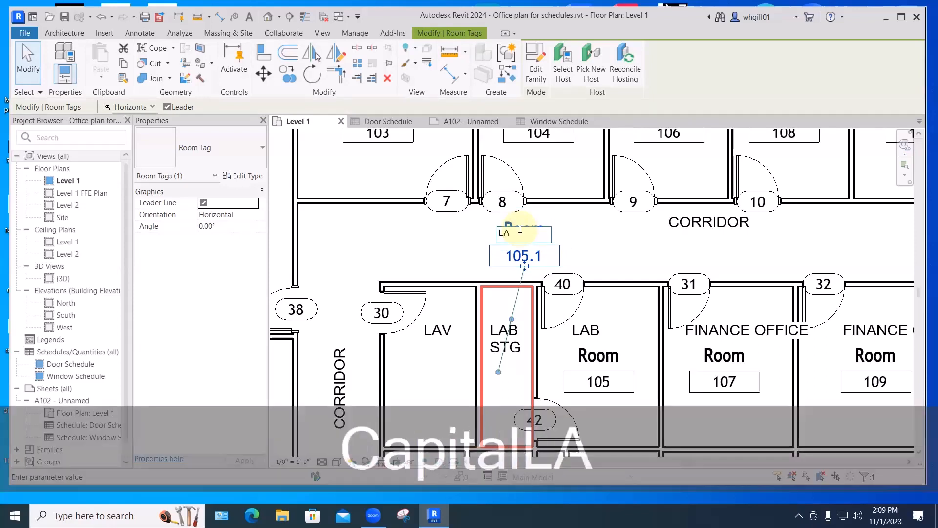
type("B STG")
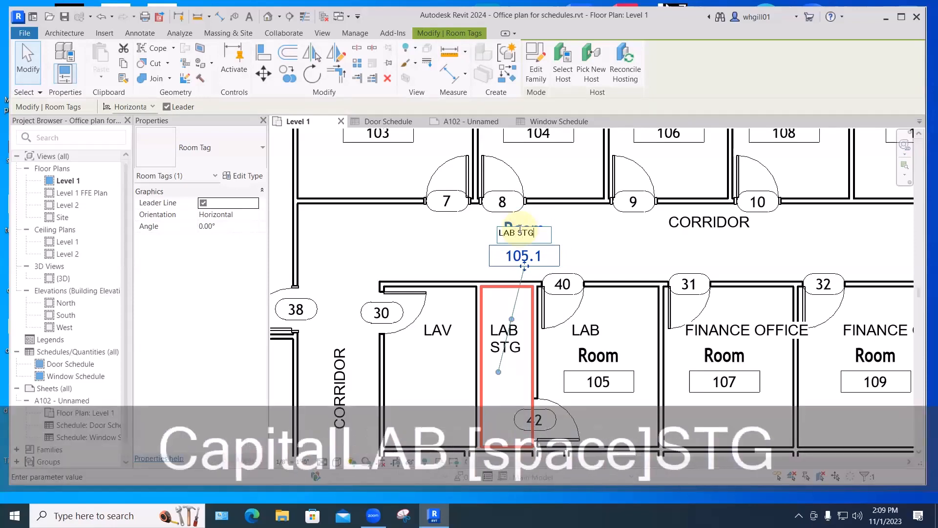
left_click(557, 244)
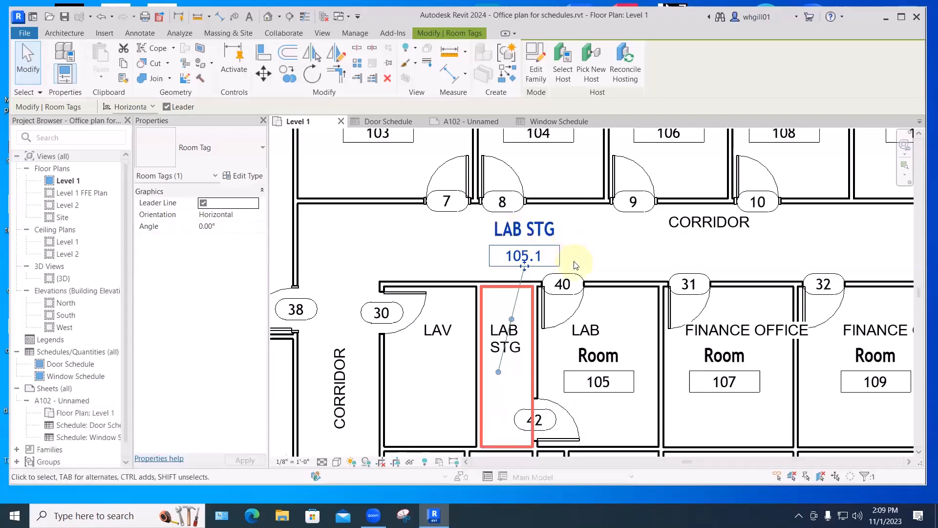
Finish the 105.1 tag edit and delete the LAB STG text note inside the storage room.
left_click(591, 265)
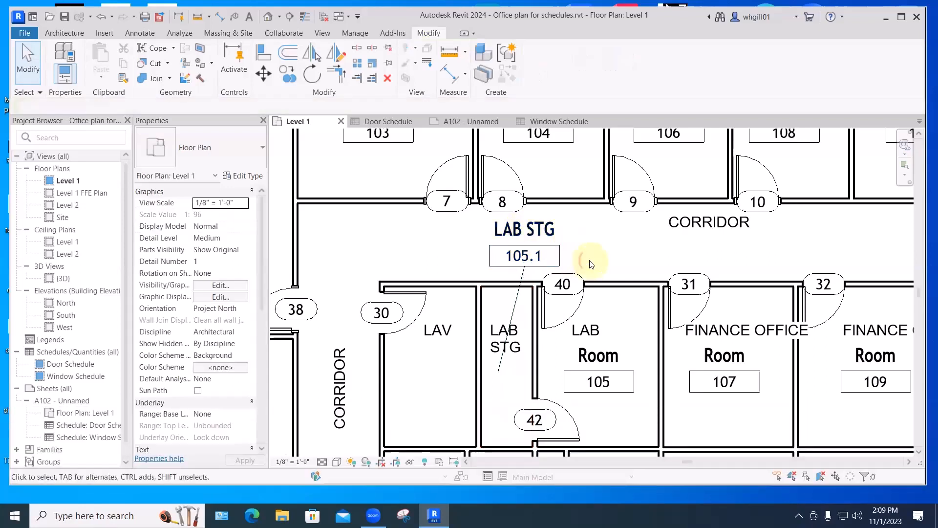
left_click(515, 352)
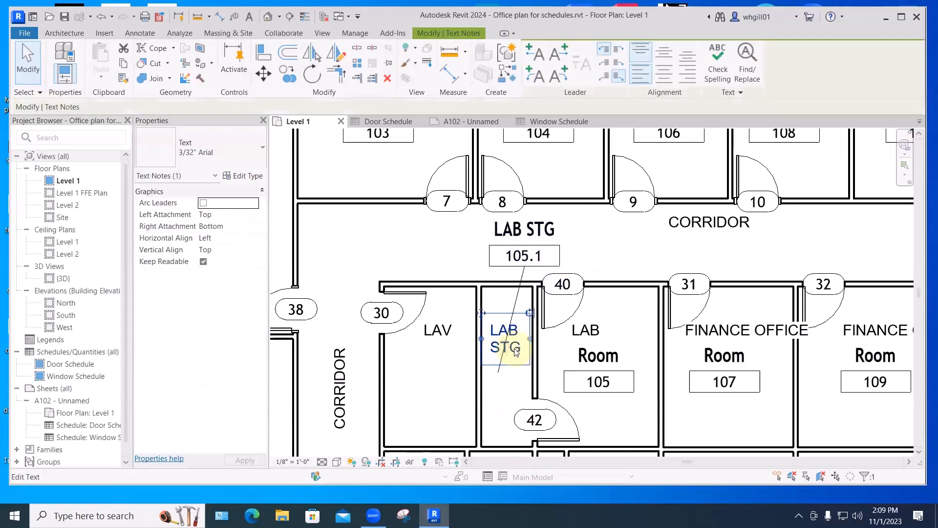
key("Delete")
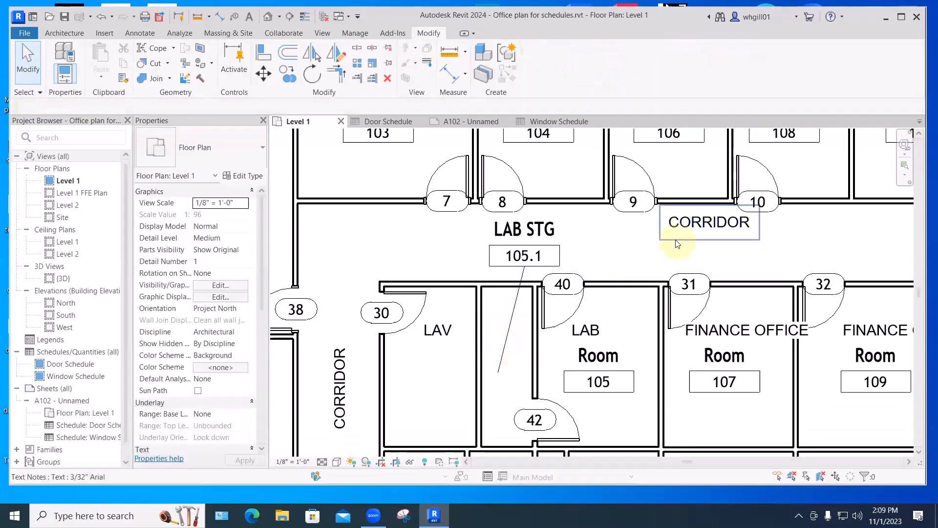
Draw a horizontal room separation line between WAITING and RECEPTION, wall to wall, about 6' 11" above the STAFF LOUNGE wall.
scroll(675, 240, "down", 5)
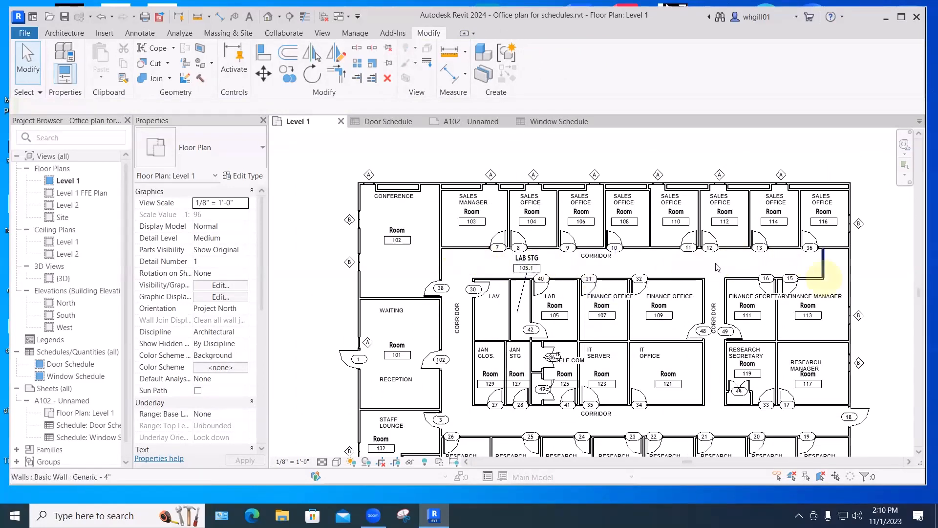
middle_click_drag(719, 284, 649, 252)
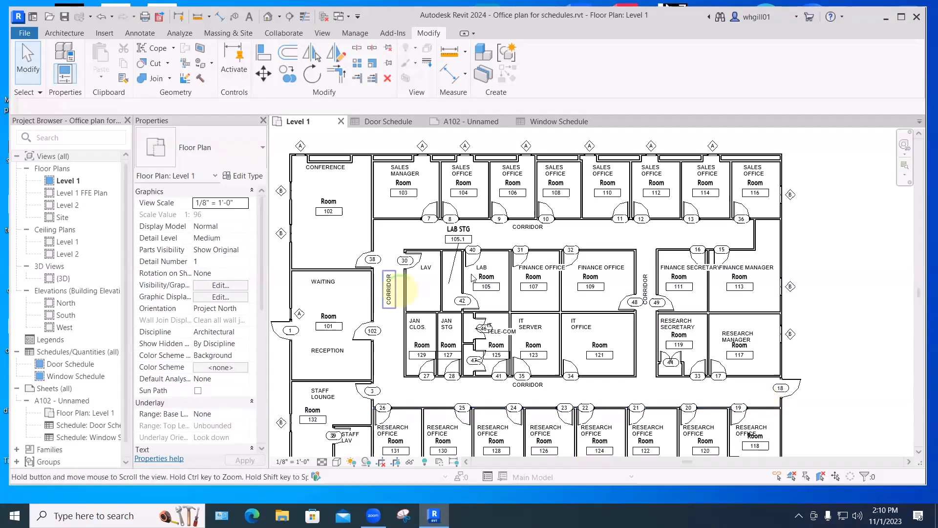
scroll(425, 253, "up", 2)
scroll(425, 253, "up", 1)
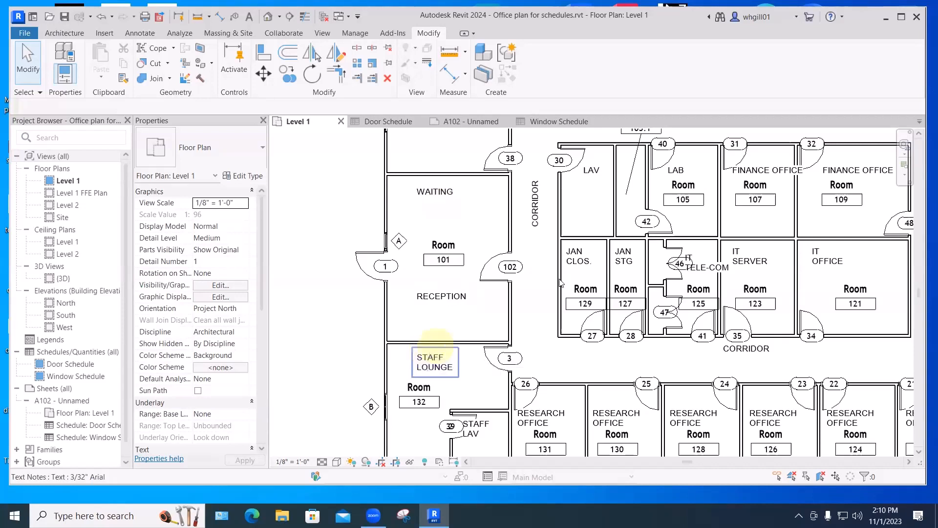
left_click(51, 32)
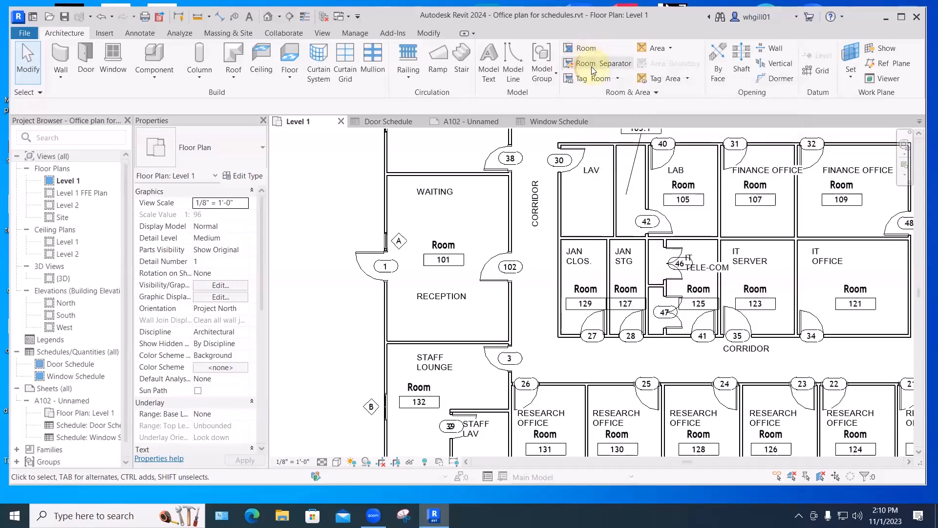
left_click(592, 70)
left_click(386, 286)
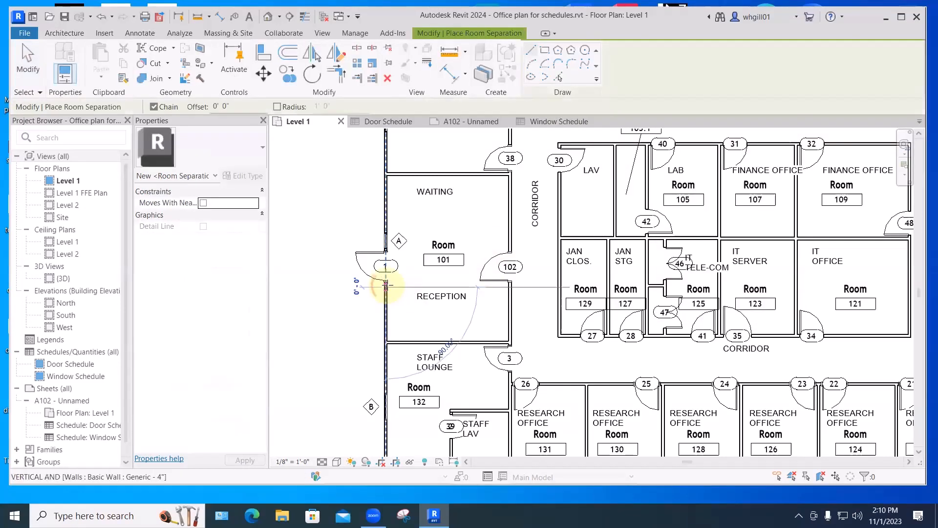
left_click(510, 286)
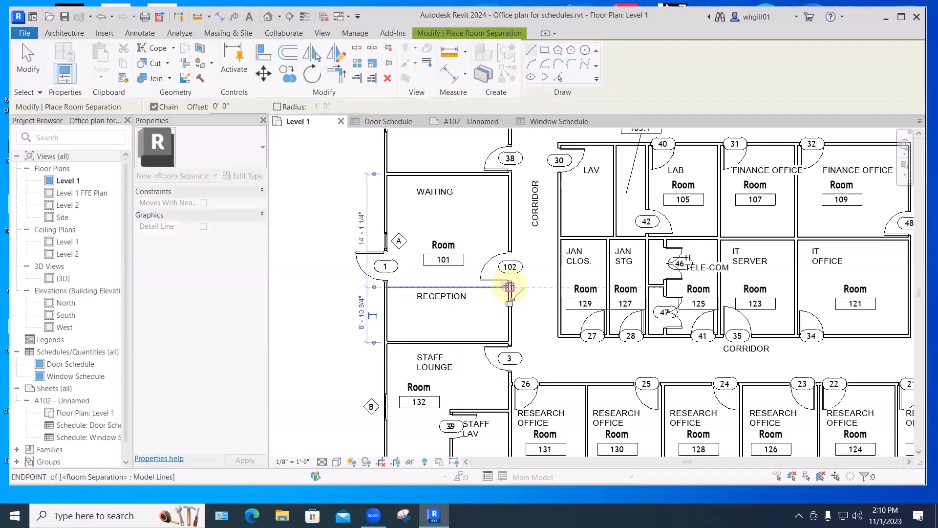
key("Escape")
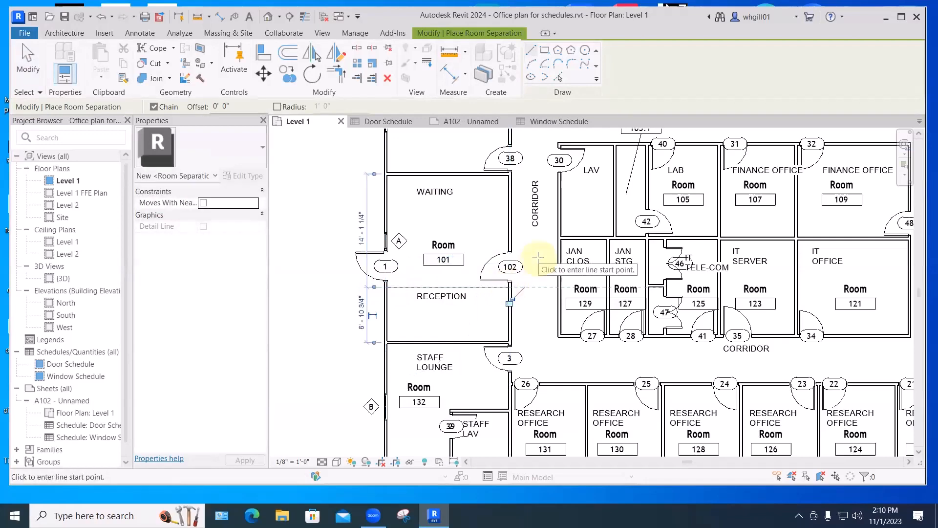
key("Escape")
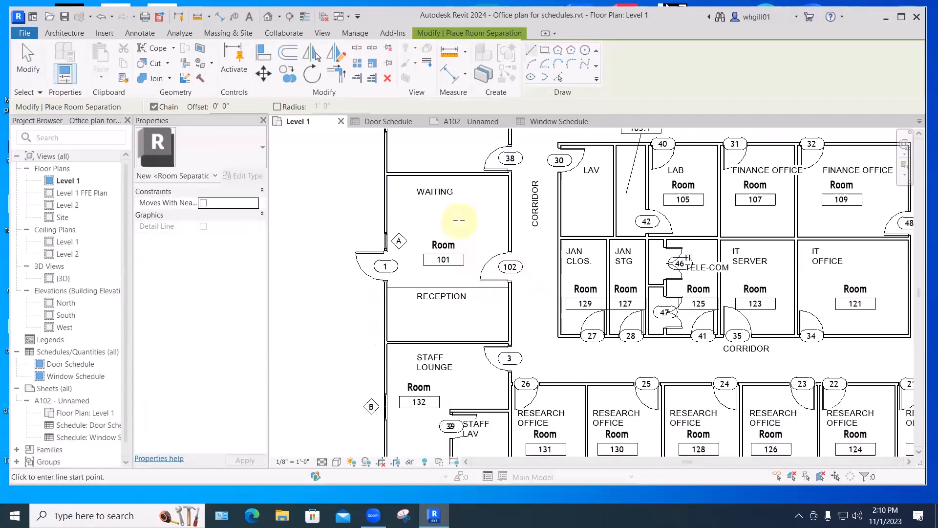
key("Escape")
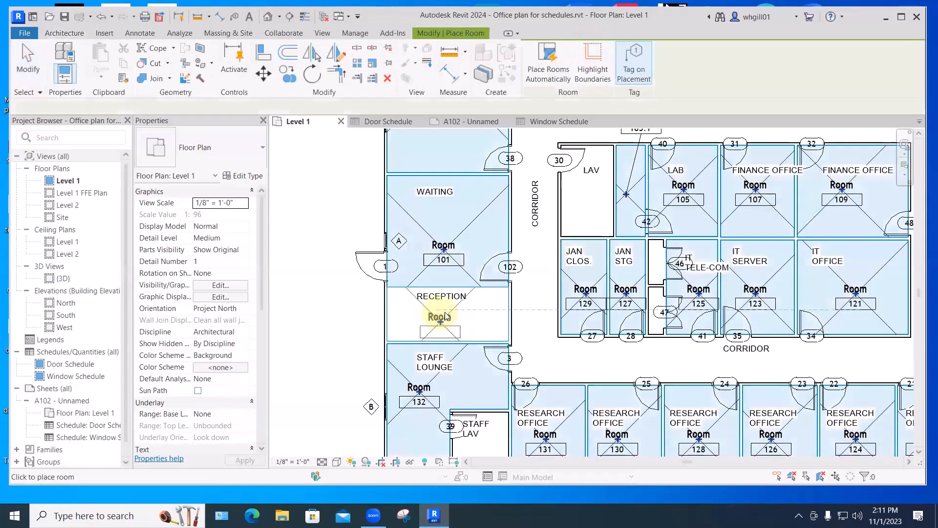
Place a tagged room in the RECEPTION area below the room separation line.
scroll(443, 318, "down", 3)
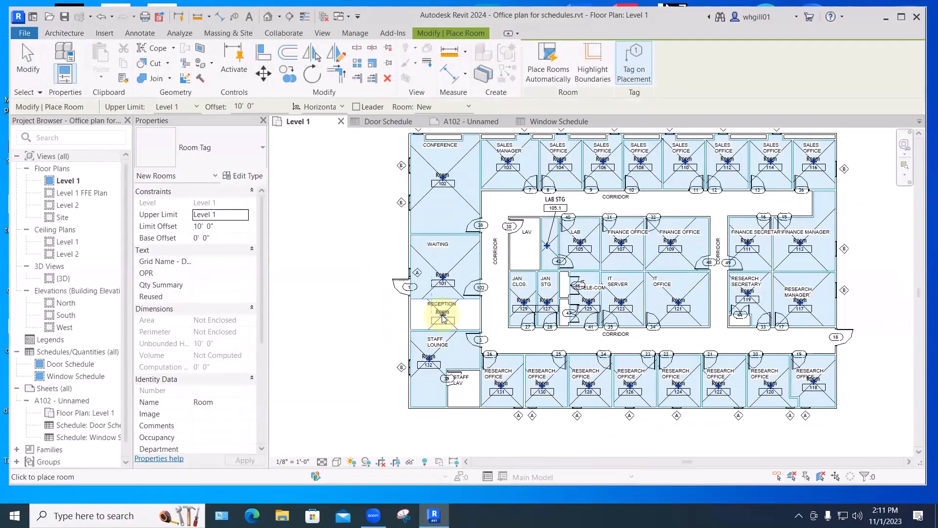
scroll(443, 318, "up", 5)
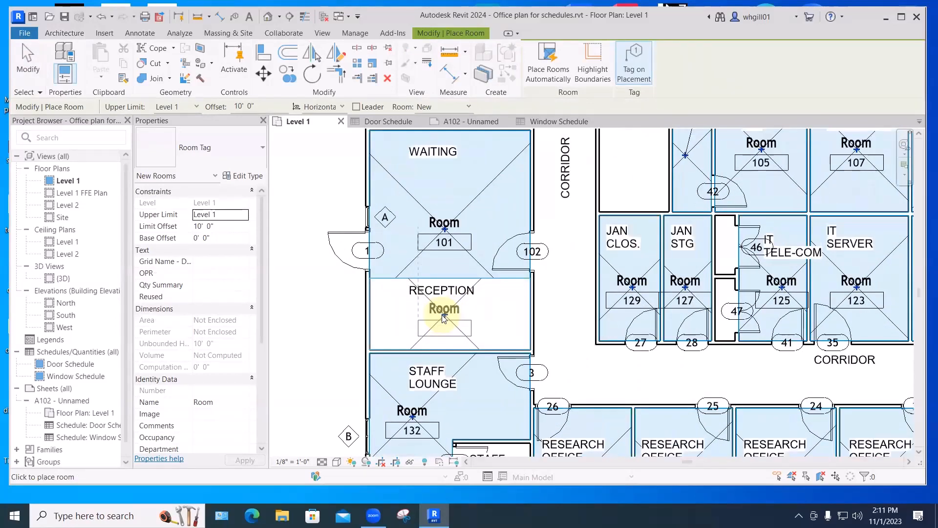
left_click(444, 318)
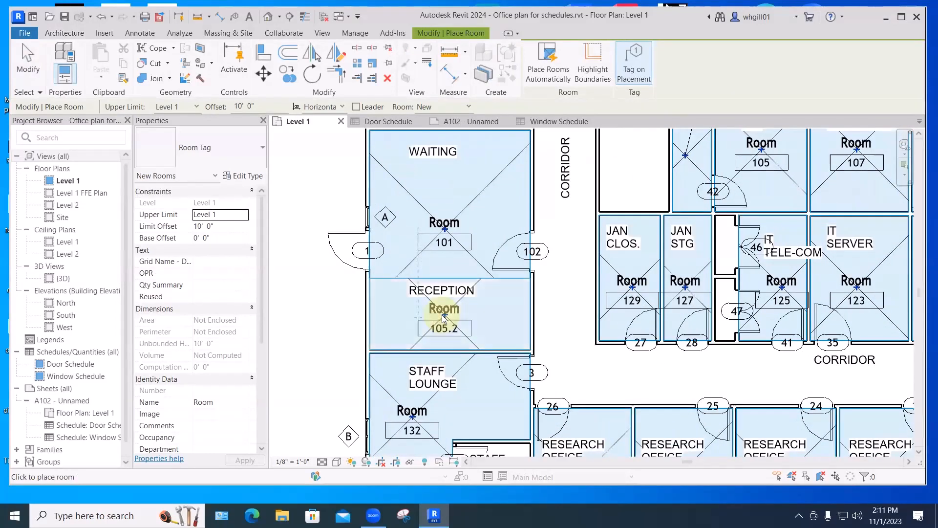
key("Escape")
key("Escape")
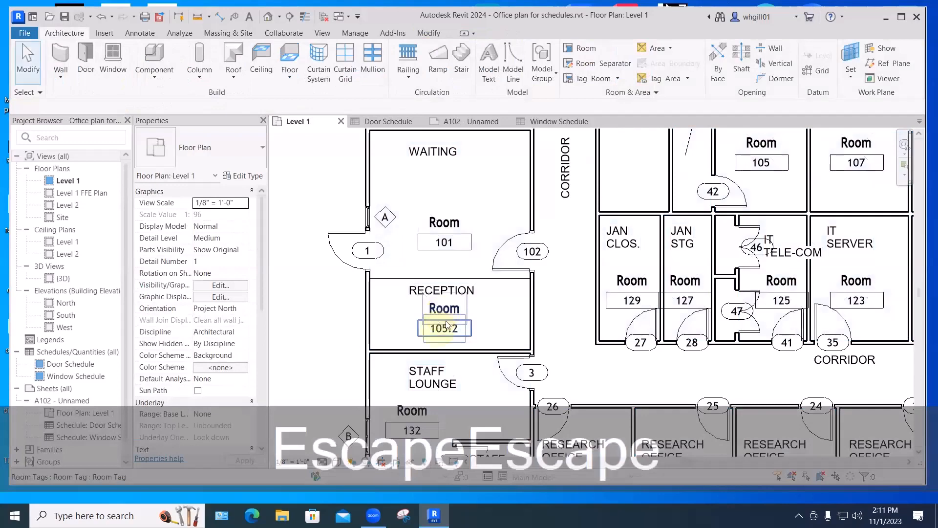
Set the RECEPTION room's number to 100 in its room tag.
scroll(495, 297, "down", 2)
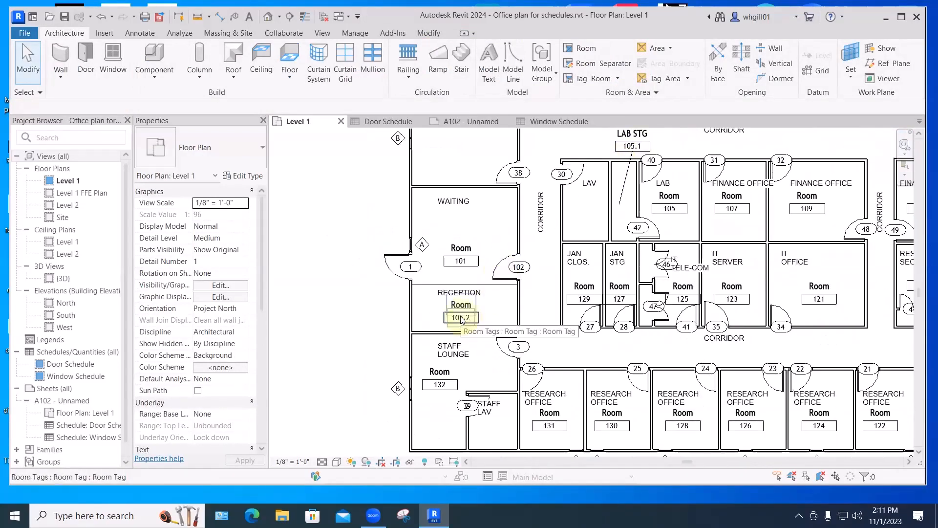
scroll(462, 318, "up", 2)
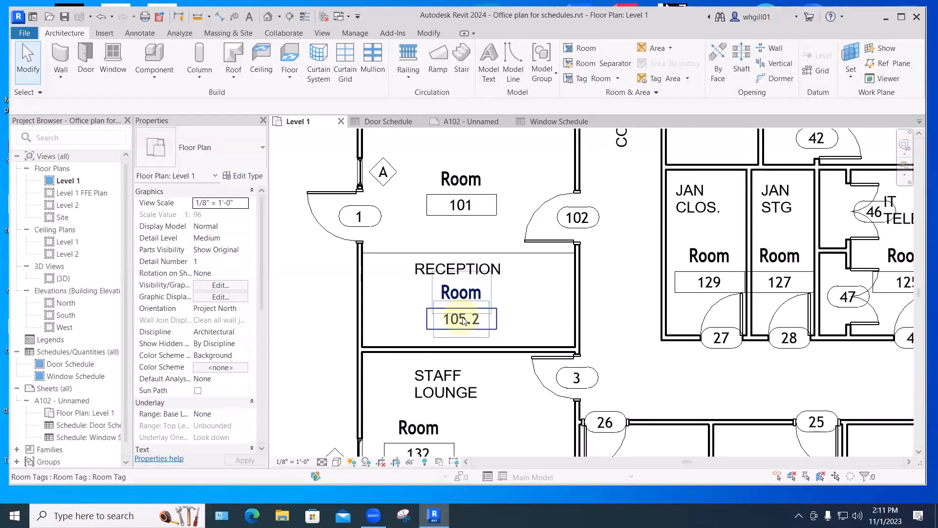
left_click(462, 320)
left_click(480, 318)
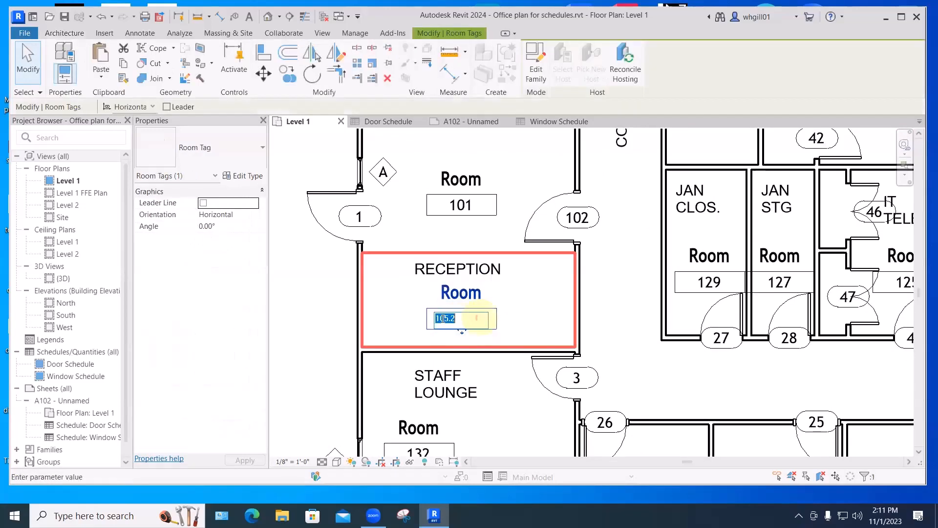
type("100")
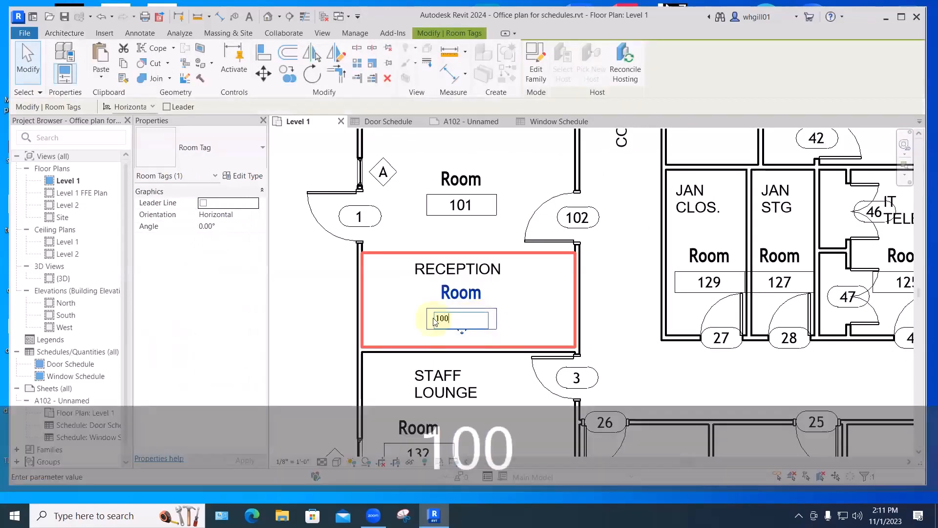
key("Return")
left_click(308, 313)
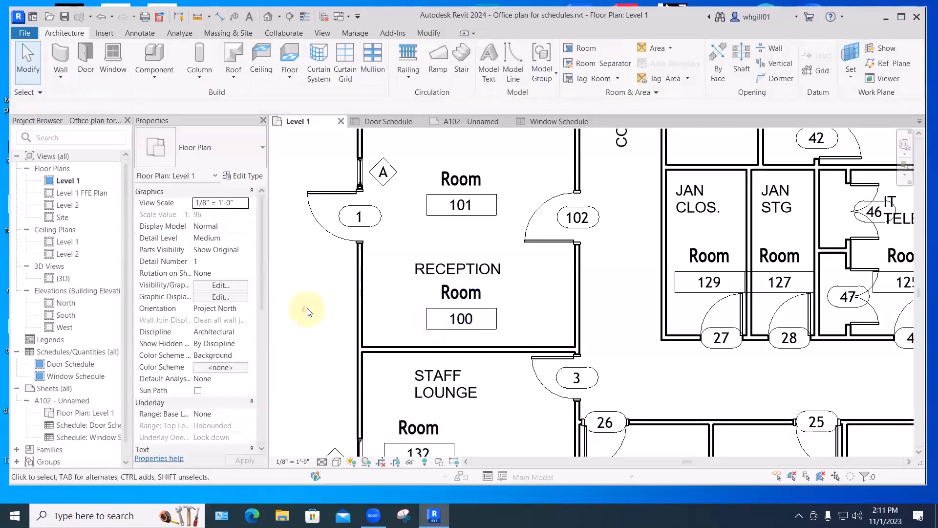
Hide the room separation line between WAITING and RECEPTION in this view as an individual element.
scroll(307, 313, "down", 5)
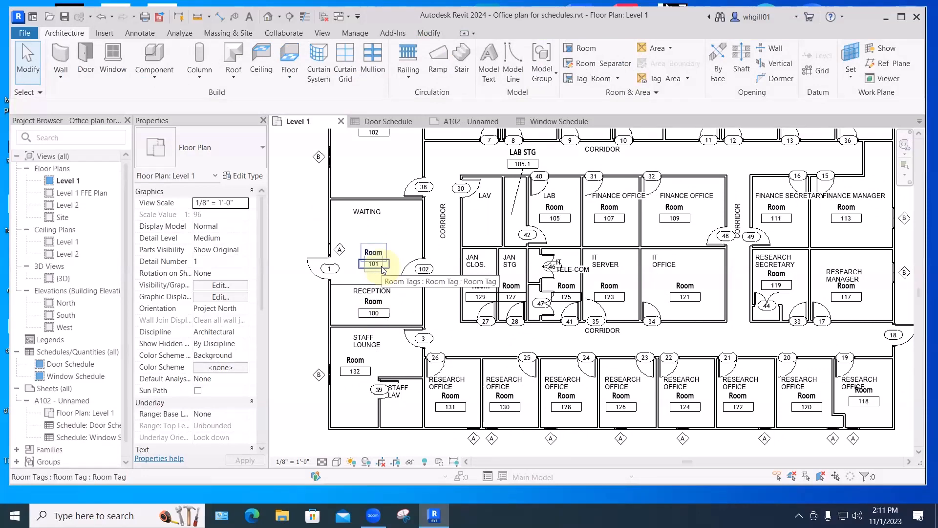
middle_click_drag(479, 343, 466, 369)
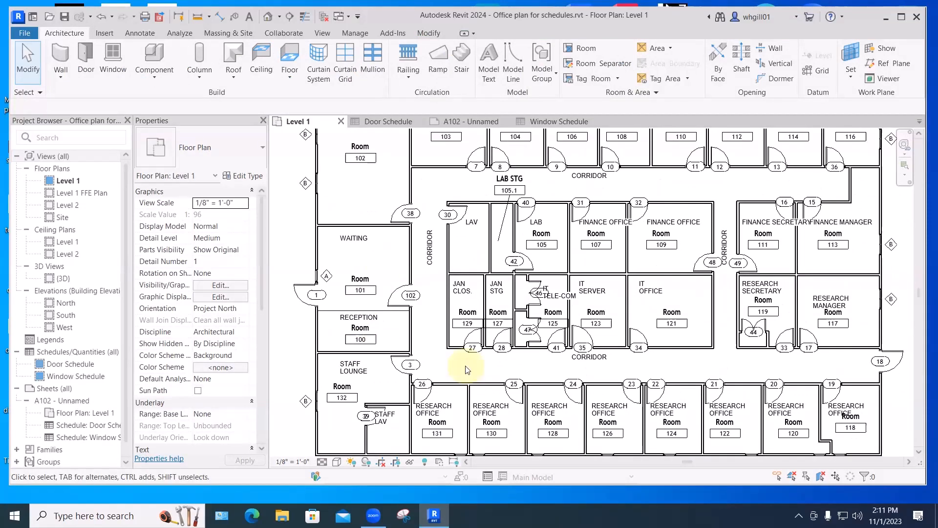
left_click(335, 312)
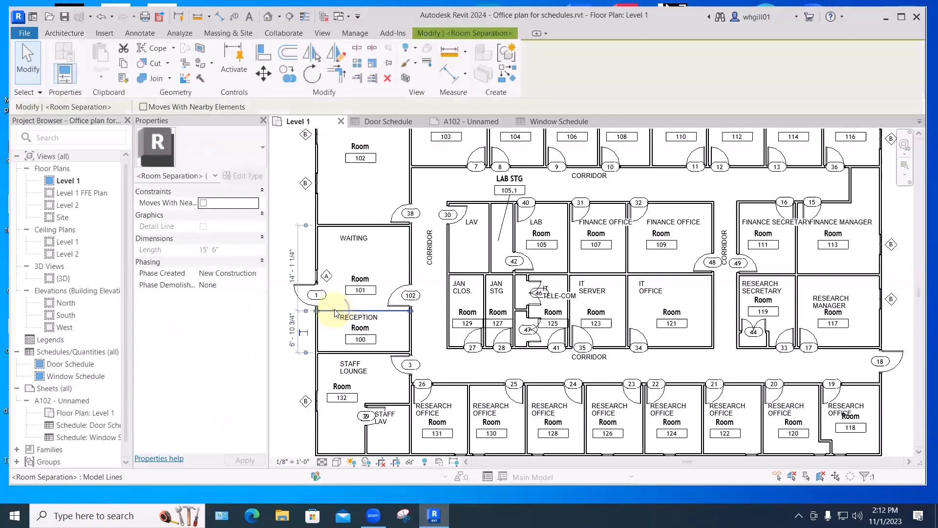
right_click(335, 311)
mouse_move(371, 94)
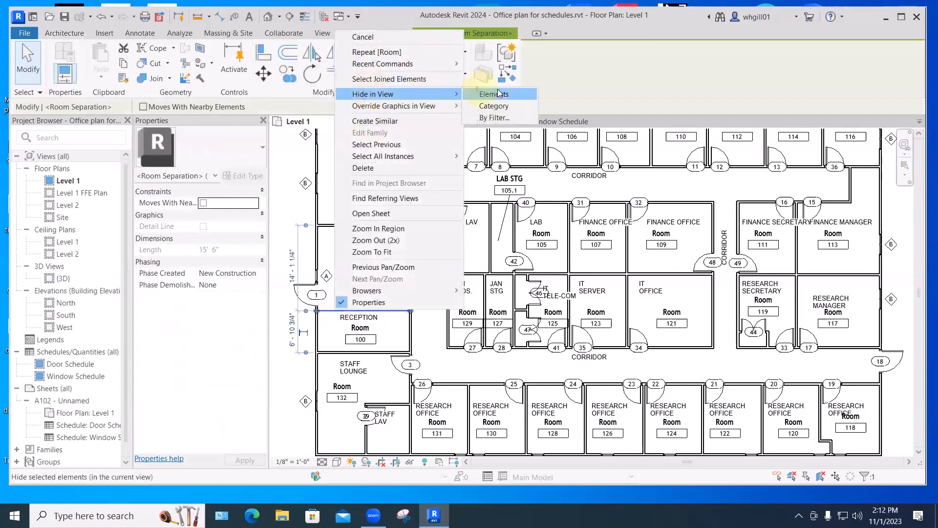
left_click(489, 94)
left_click(617, 66)
left_click(342, 331)
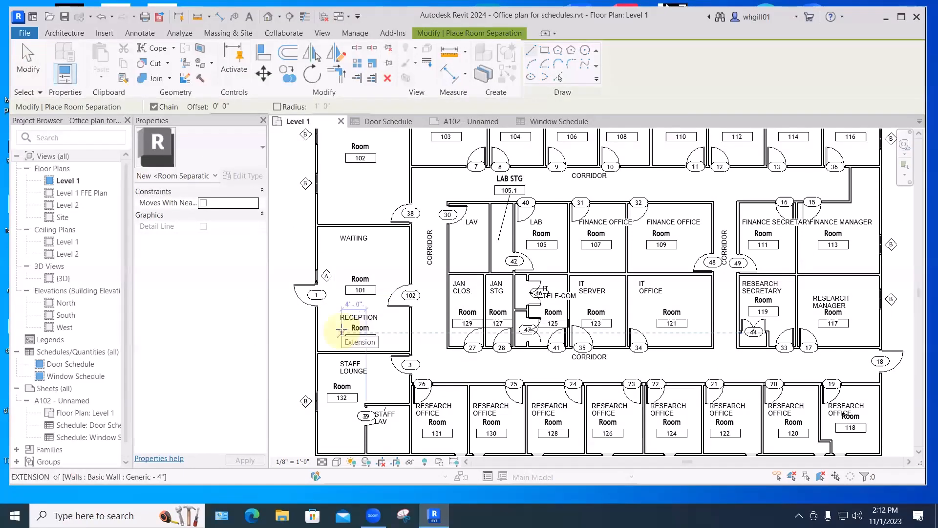
key("Escape")
key("Escape")
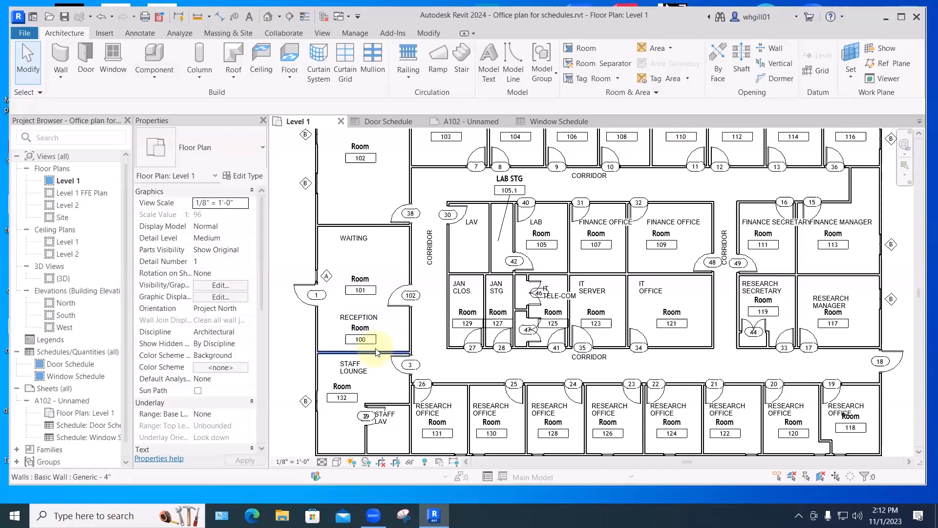
scroll(380, 352, "up", 2)
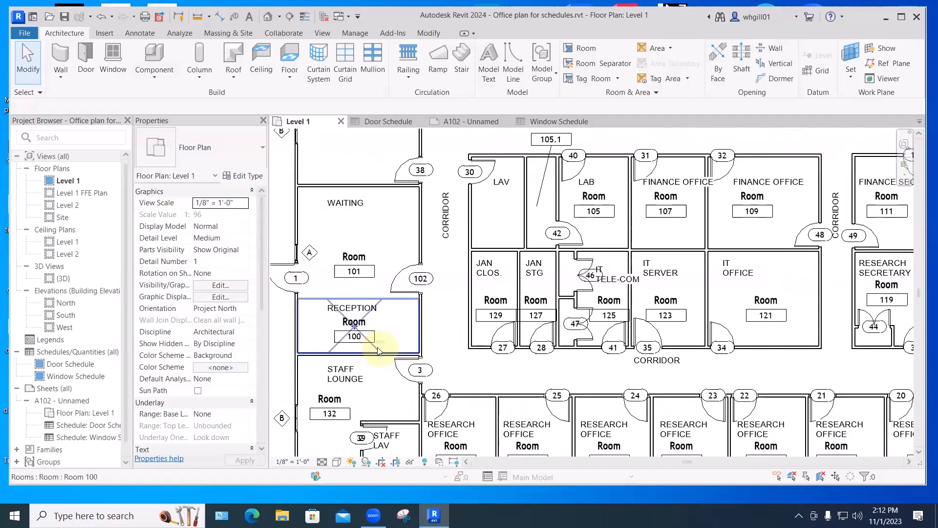
left_click(377, 351)
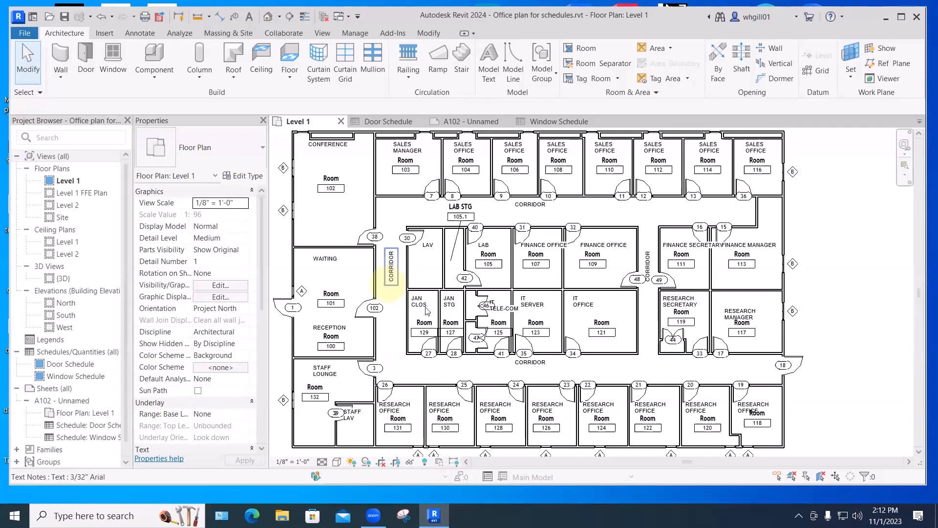
Draw a diagonal room separation line about 8' 6" long across the corridor corner, from the LAV wall corner at door 30 to the CONFERENCE/SALES MANAGER wall junction.
left_click(590, 65)
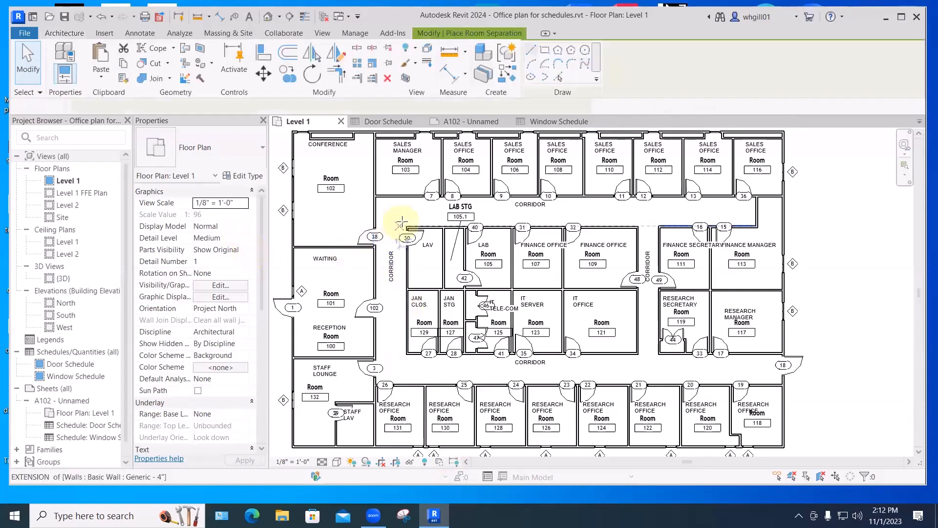
scroll(408, 226, "up", 4)
left_click(412, 233)
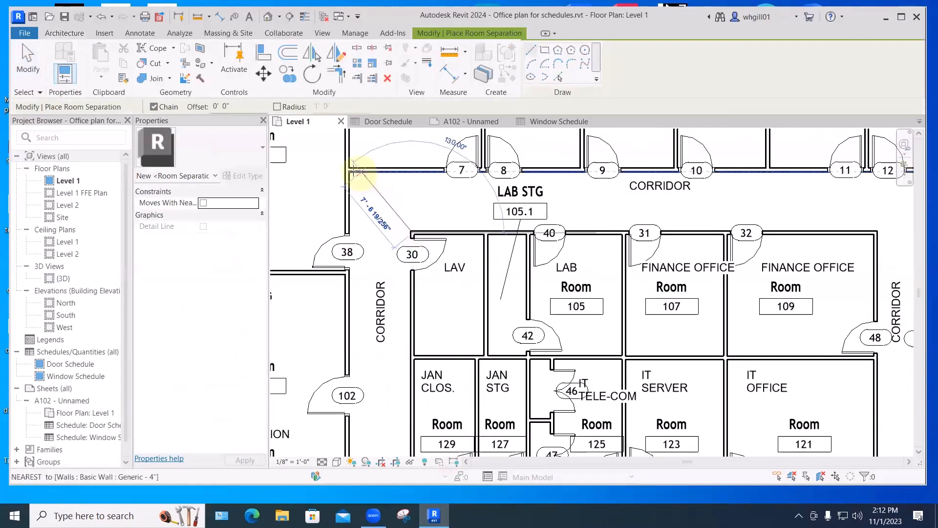
scroll(354, 174, "up", 2)
scroll(359, 171, "down", 5)
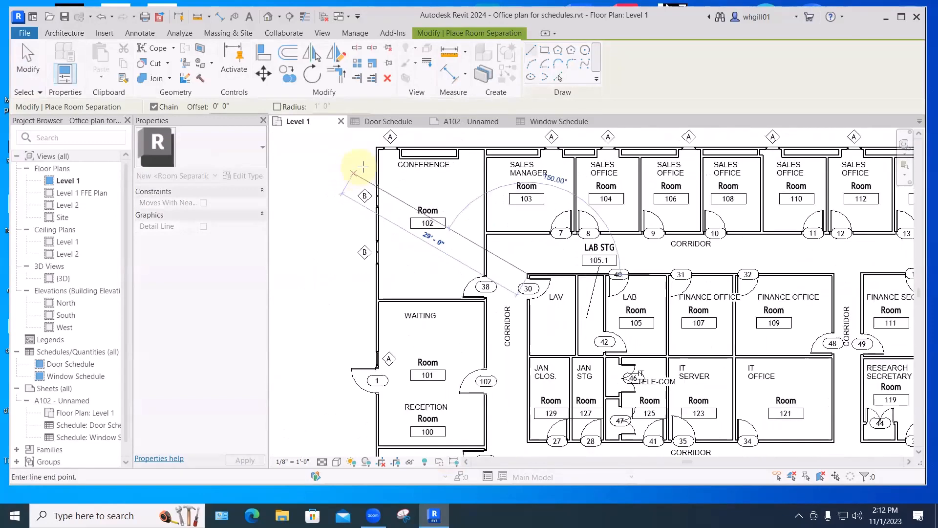
scroll(488, 244, "up", 2)
scroll(506, 254, "up", 6)
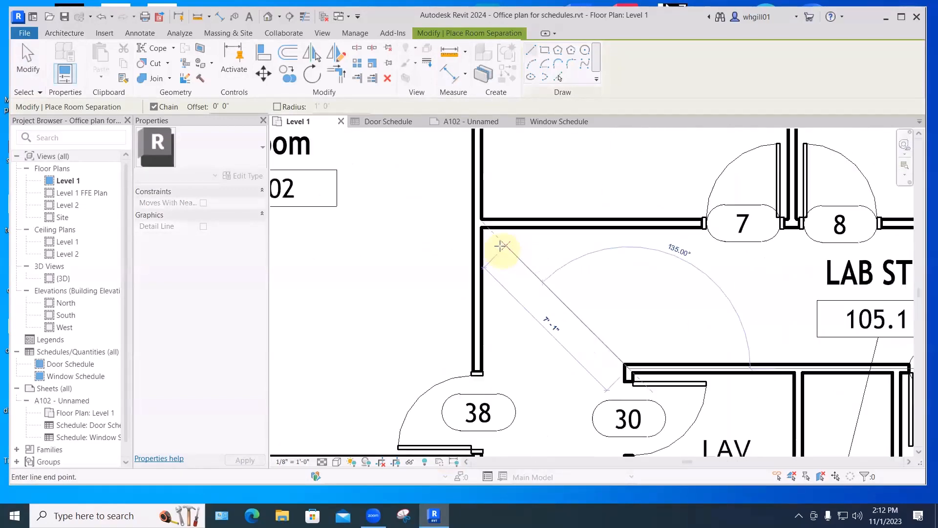
left_click(475, 220)
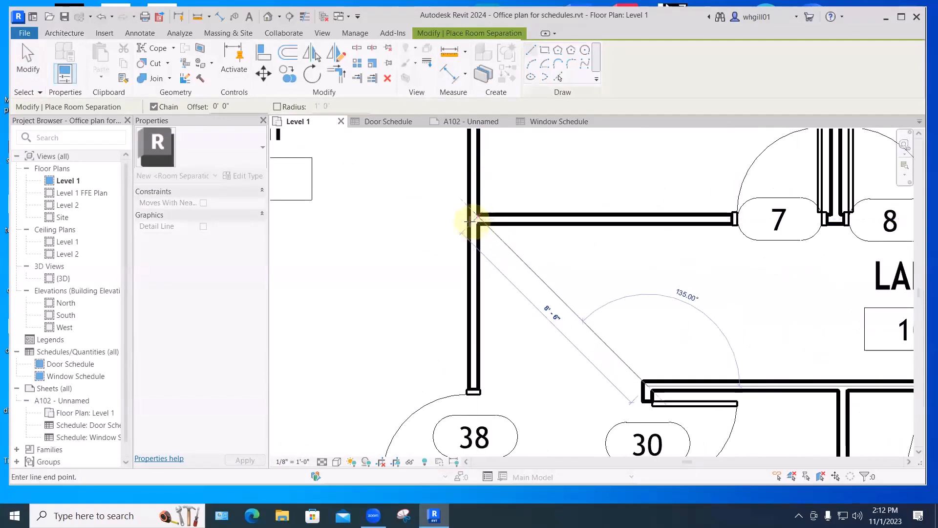
key("Escape")
key("Escape")
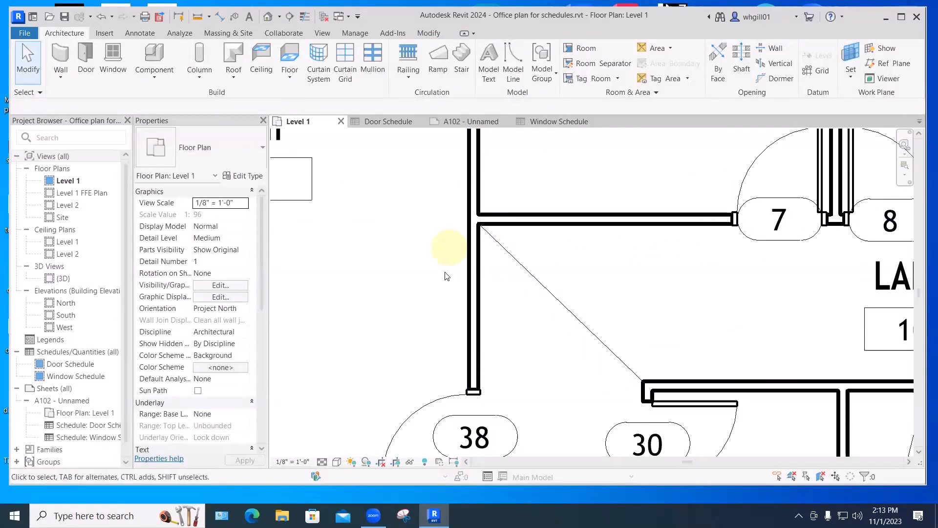
Set the floor plan's visual style to Wireframe and check the diagonal separation line's end at the CONFERENCE/SALES MANAGER wall corner.
scroll(564, 262, "down", 3)
scroll(565, 263, "down", 2)
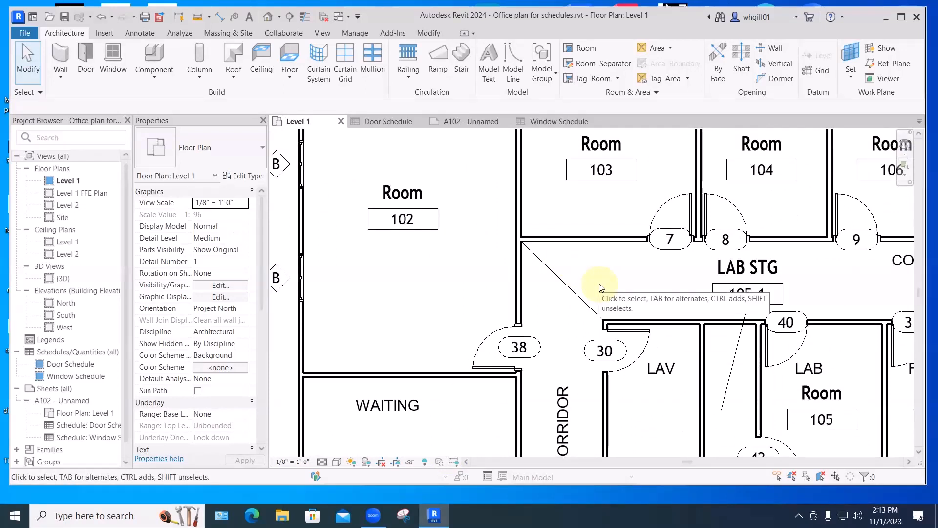
left_click(337, 461)
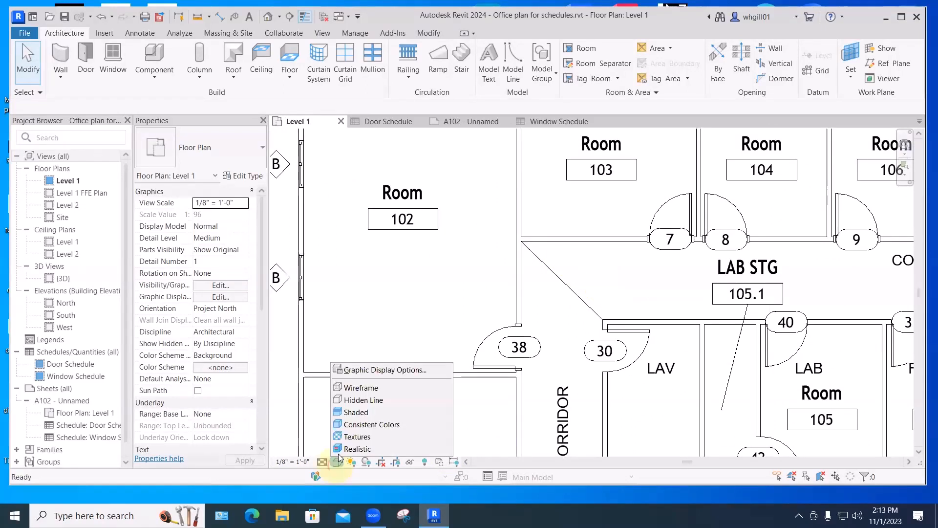
left_click(360, 386)
scroll(618, 315, "up", 4)
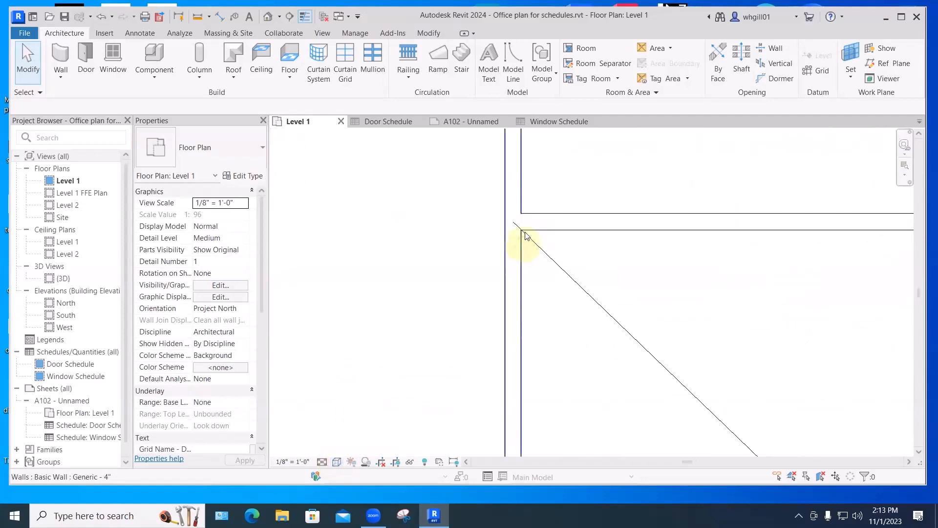
scroll(552, 276, "down", 4)
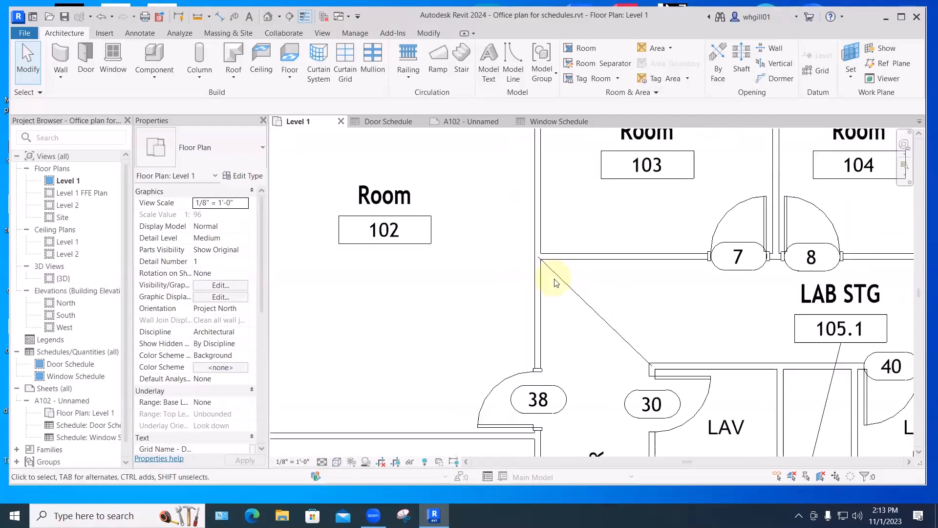
Draw a horizontal room separation line across the upper end of the short corridor, between the outer wall corners of rooms 109 and 111.
scroll(687, 329, "down", 3)
middle_click_drag(687, 325, 473, 283)
middle_click_drag(641, 268, 535, 264)
middle_click_drag(683, 283, 630, 273)
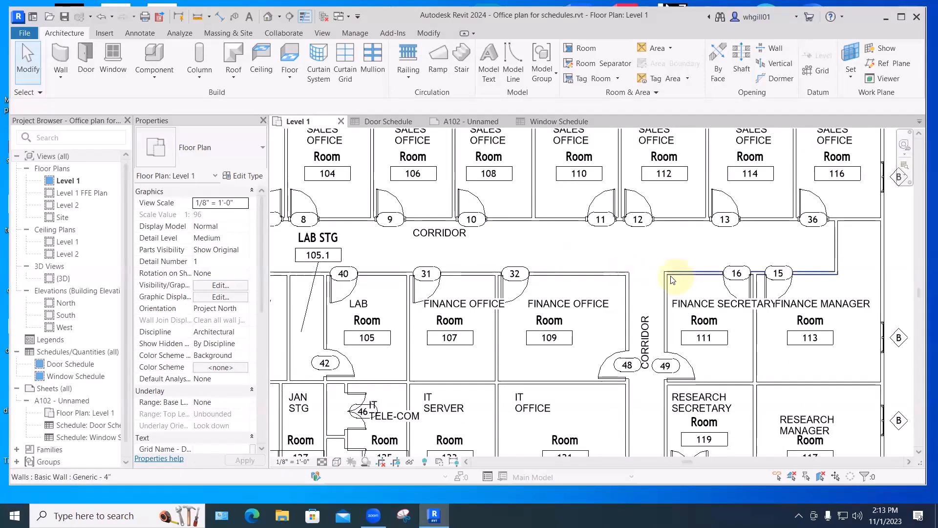
scroll(672, 274, "up", 4)
left_click(602, 65)
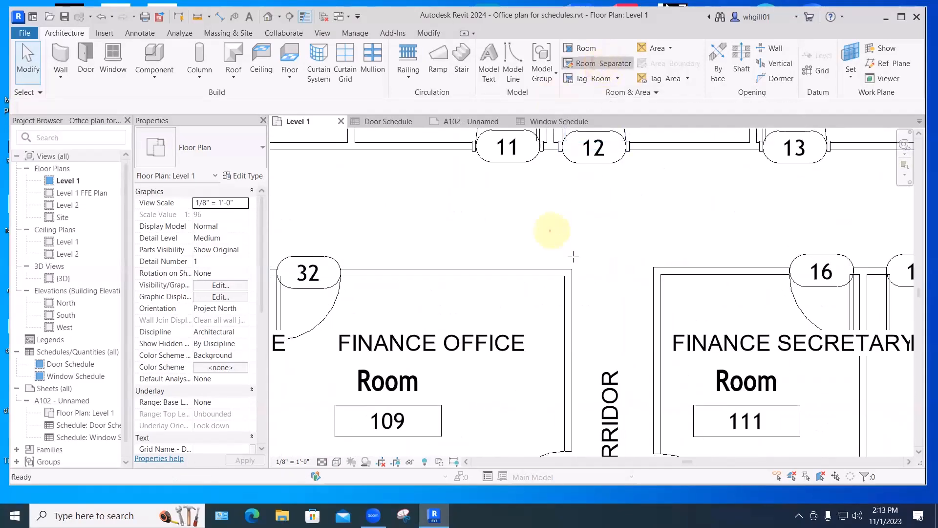
left_click(571, 269)
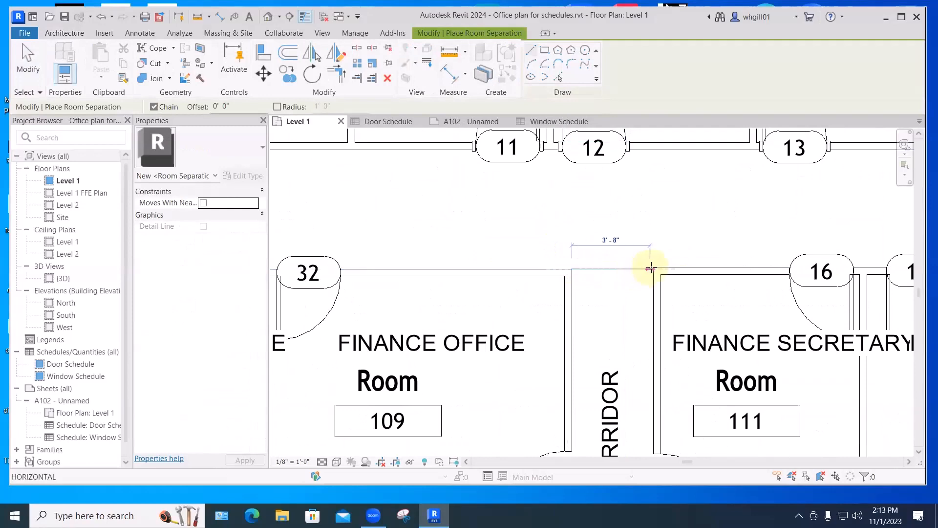
left_click(653, 269)
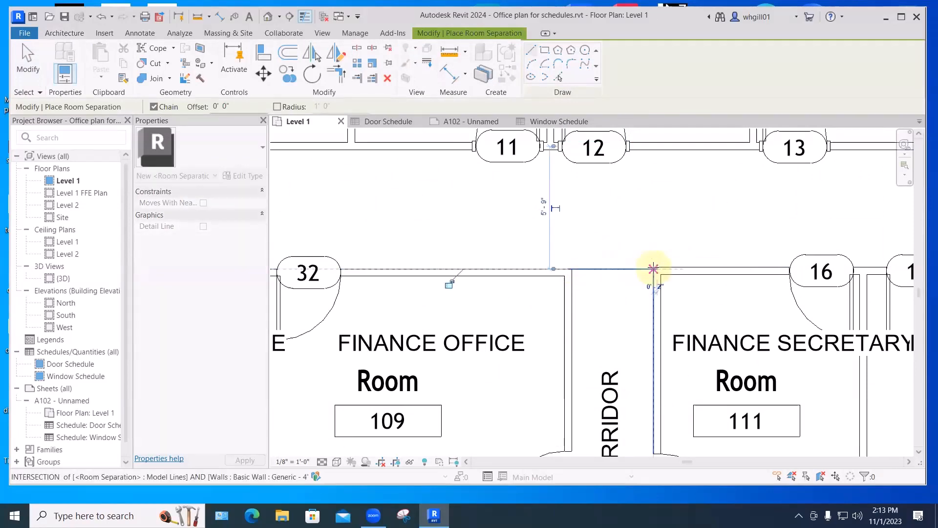
key("Escape")
key("Escape")
Draw a horizontal room separation line across the lower end of the short corridor, from the IT OFFICE wall corner to the RESEARCH SECRETARY wall corner.
scroll(663, 207, "down", 4)
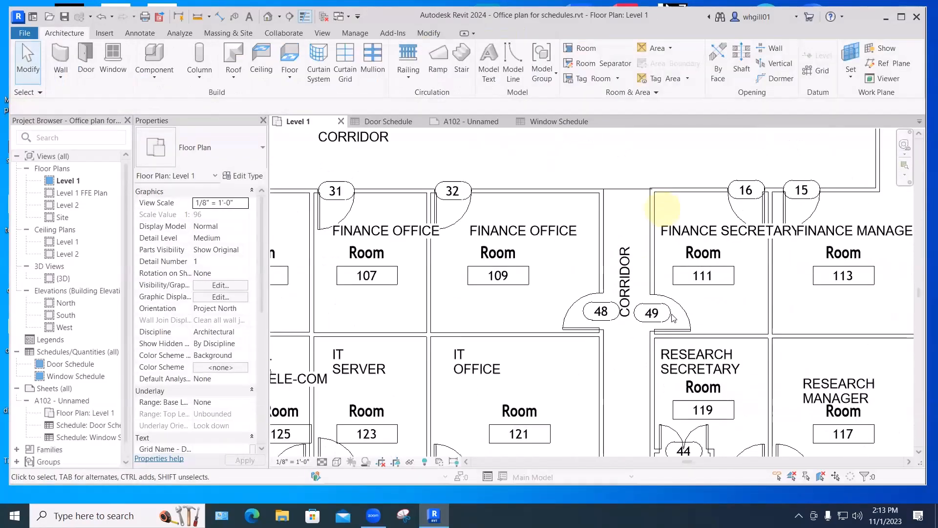
scroll(673, 317, "down", 3)
scroll(647, 364, "down", 1)
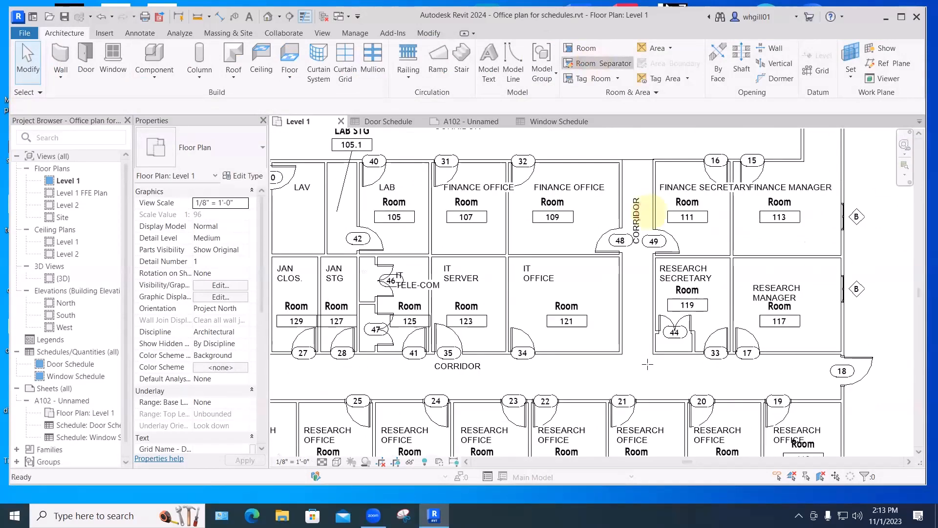
key("Return")
scroll(627, 361, "up", 5)
left_click(609, 337)
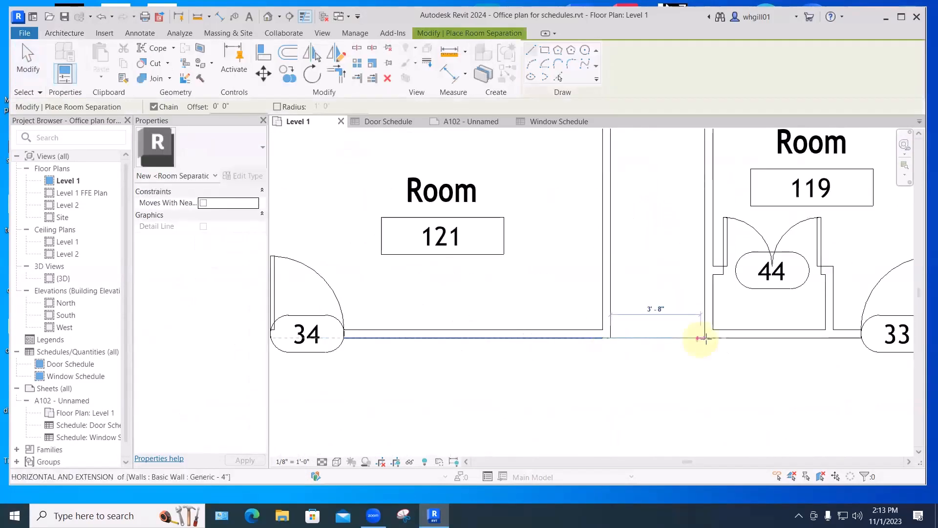
left_click(704, 337)
key("Escape")
key("Escape")
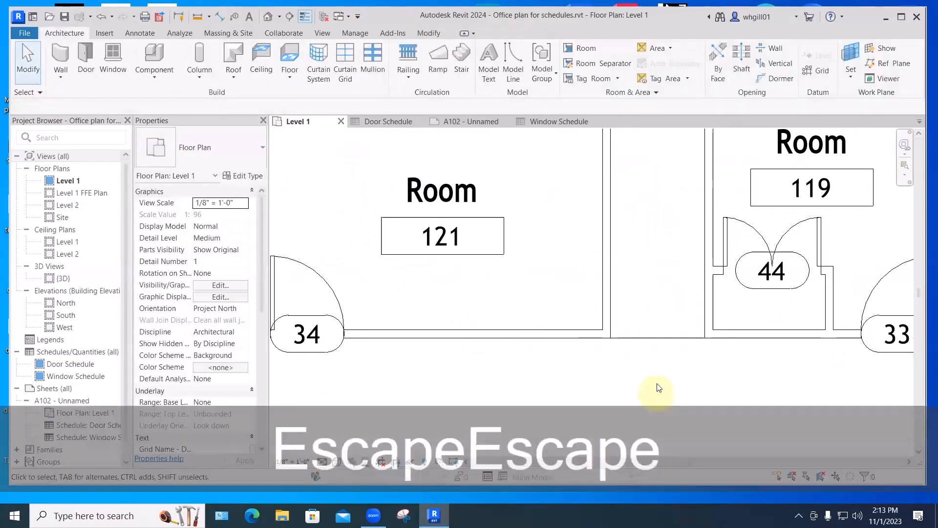
Draw a diagonal room separation line about 8' long from the JAN CLOS. outer wall corner near door 27 to the wall corner beside door 26.
scroll(657, 386, "down", 4)
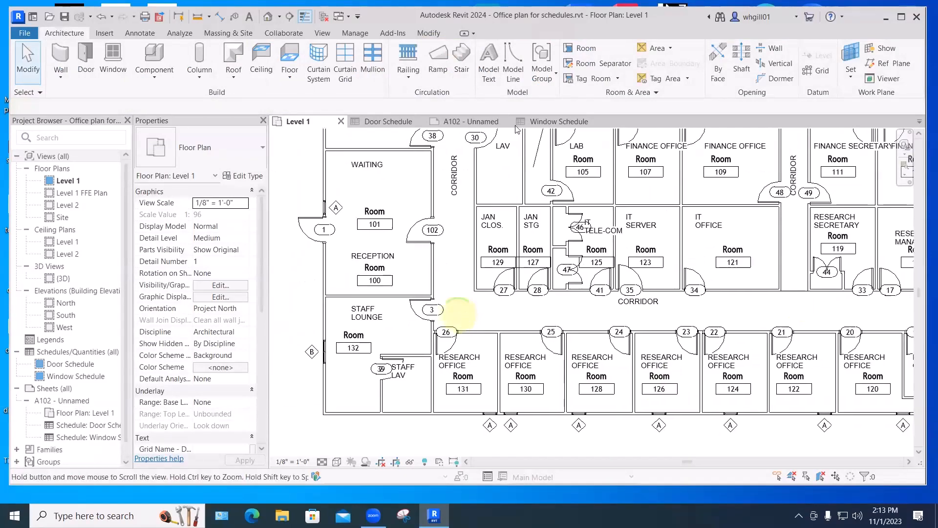
scroll(454, 315, "up", 3)
left_click(597, 63)
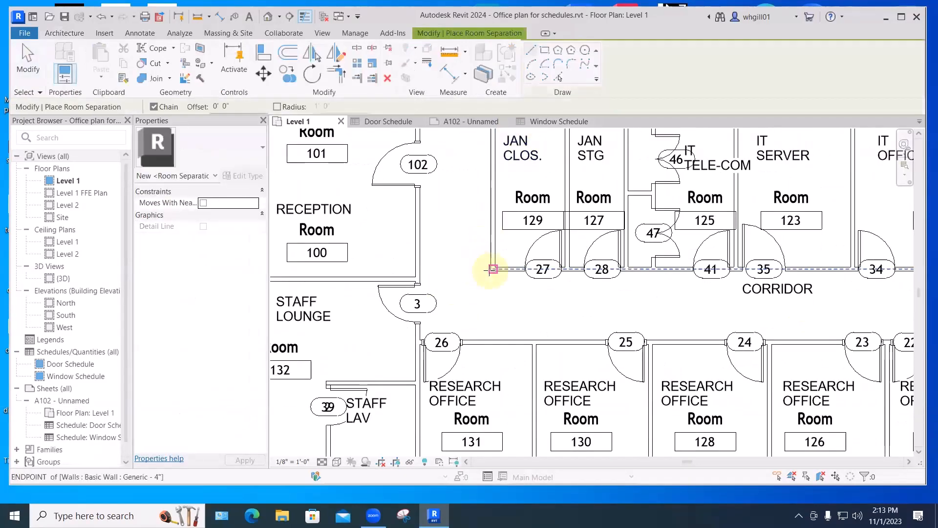
left_click(492, 269)
middle_click_drag(493, 269, 473, 365)
scroll(397, 439, "up", 4)
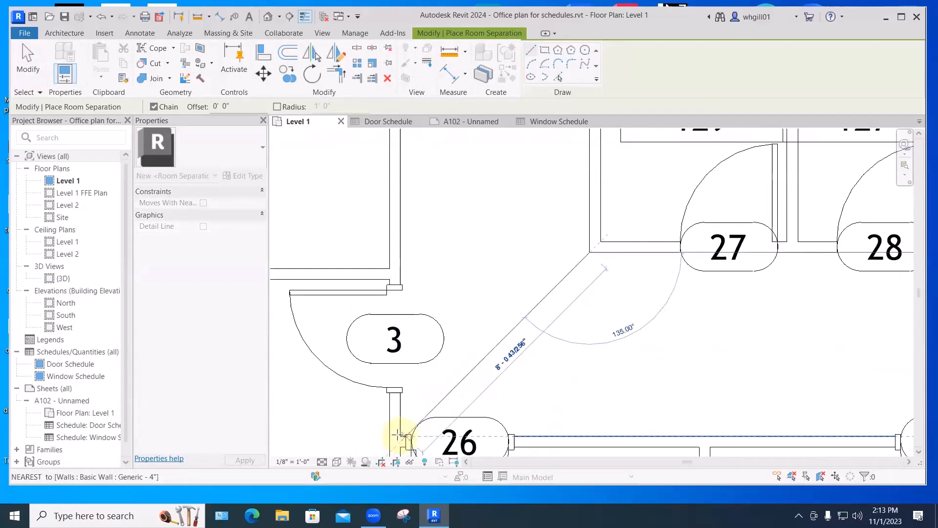
left_click(400, 434)
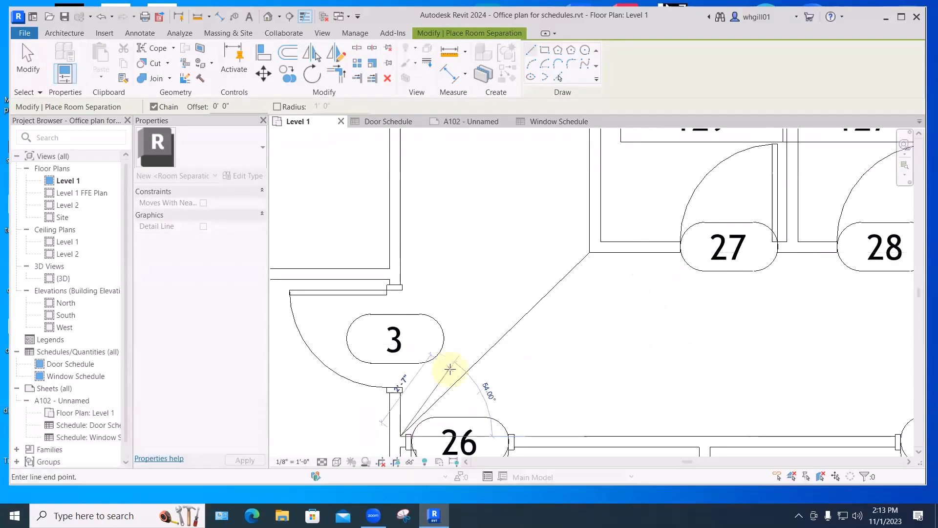
key("Escape")
Place tagged rooms in the upper, lower, short connecting and WAITING-side corridor areas bounded by the separation lines.
scroll(481, 333, "down", 6)
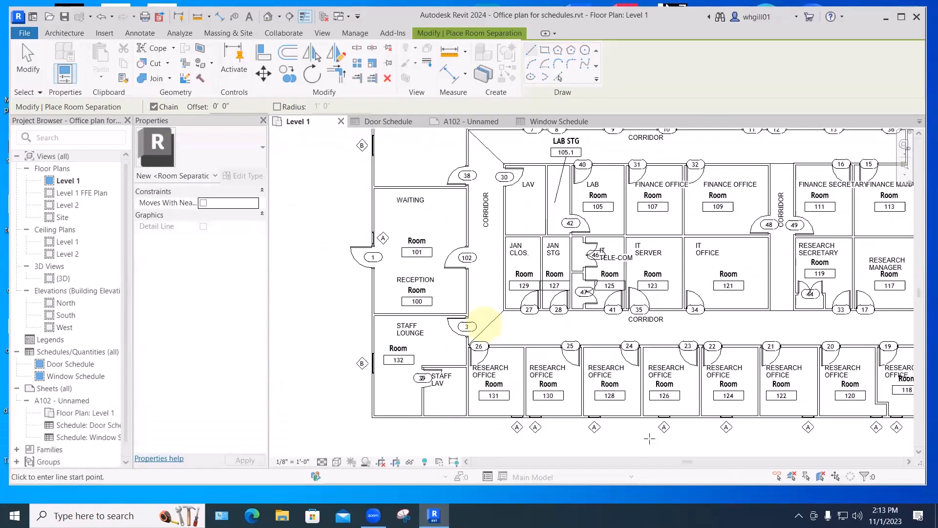
middle_click_drag(651, 444, 615, 465)
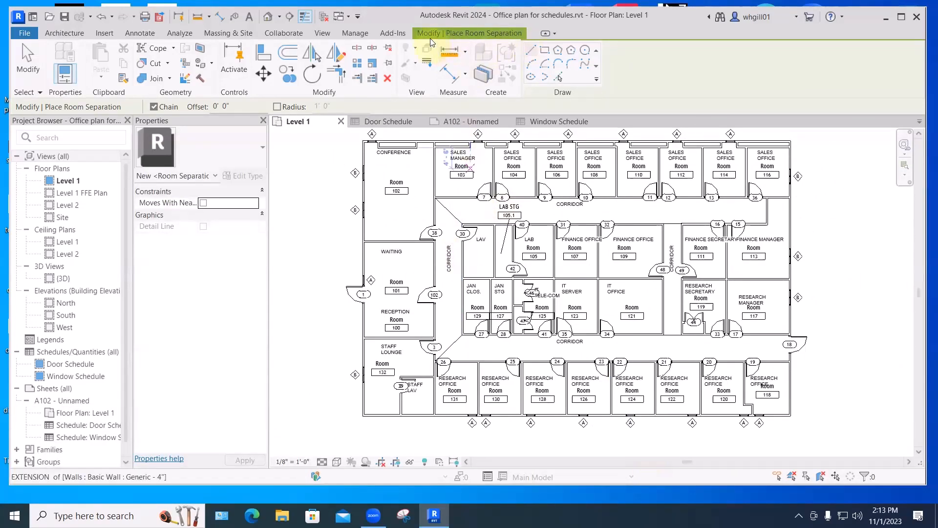
left_click(64, 33)
left_click(589, 49)
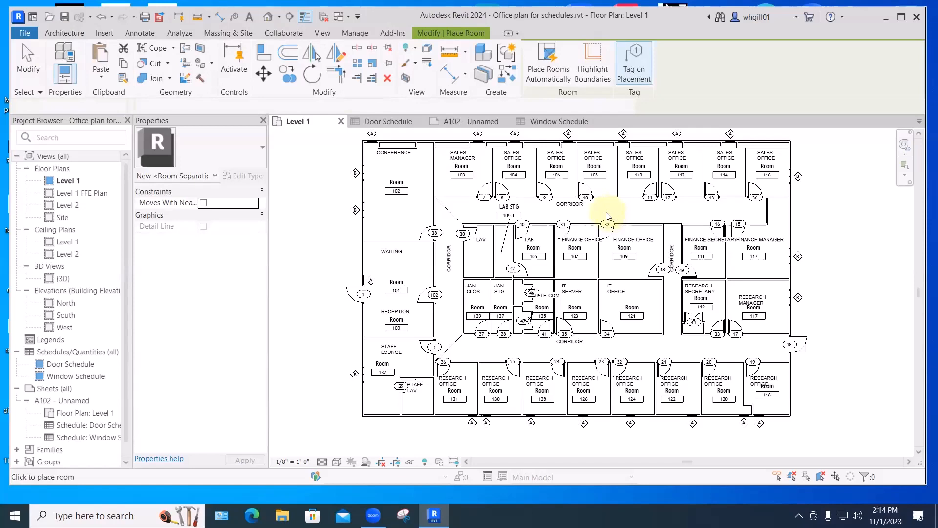
left_click(548, 61)
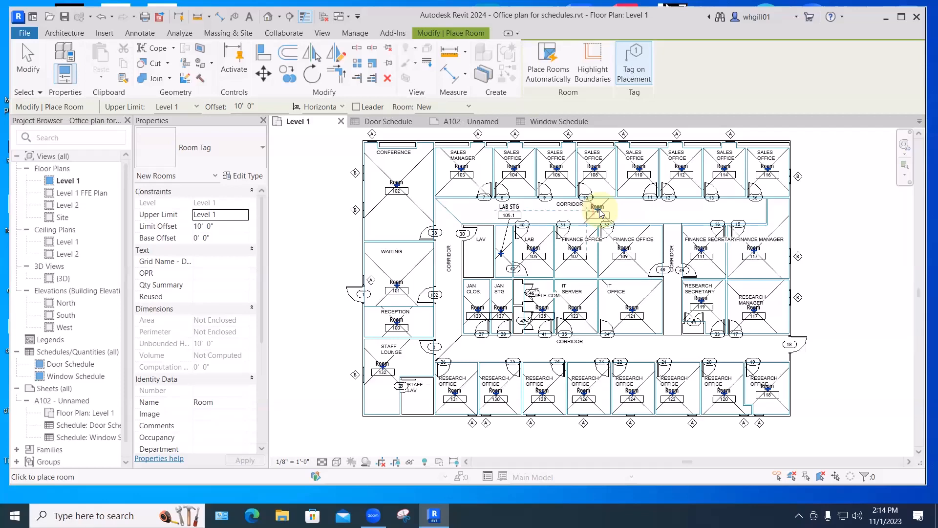
left_click(672, 296)
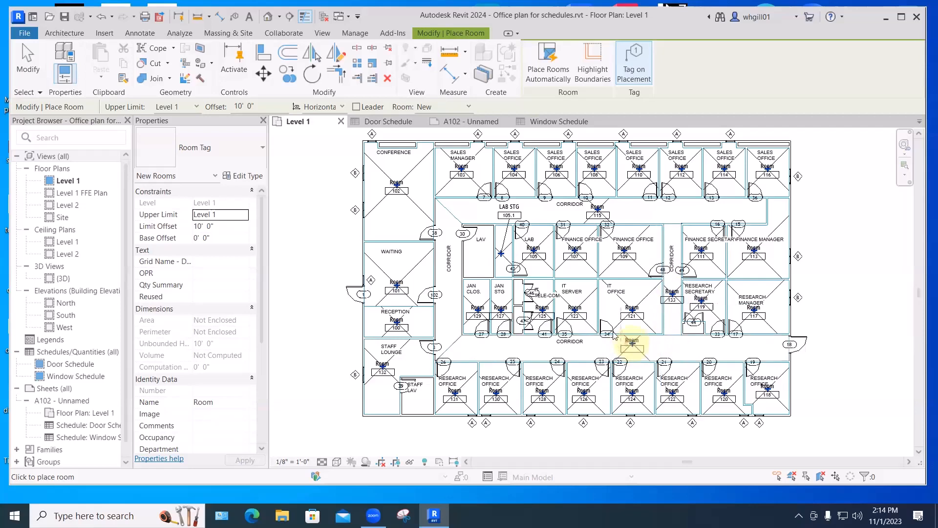
left_click(448, 283)
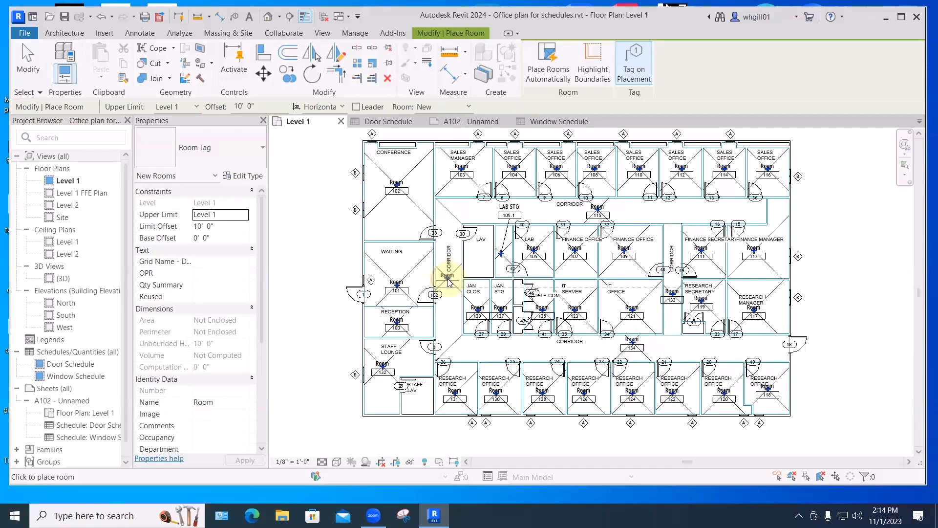
Place tagged rooms in the LAV and the STAFF LAV.
left_click(479, 258)
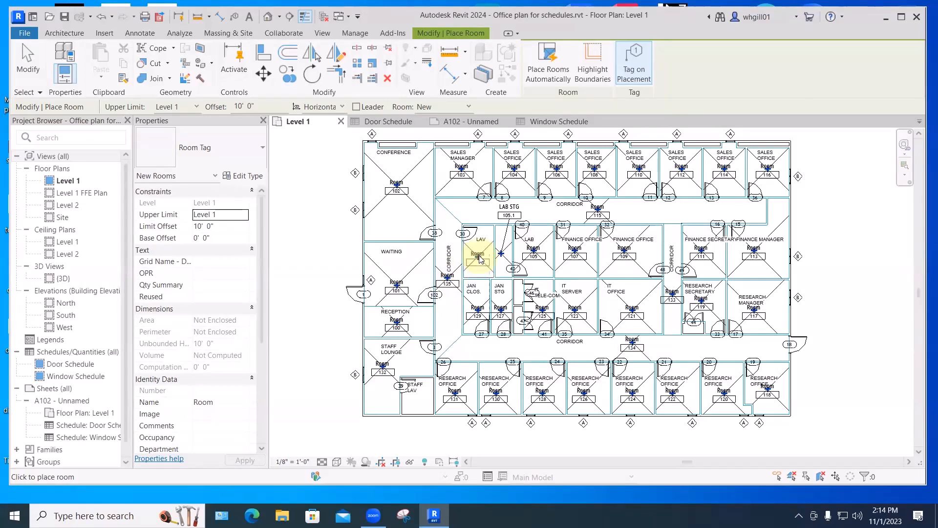
left_click(418, 402)
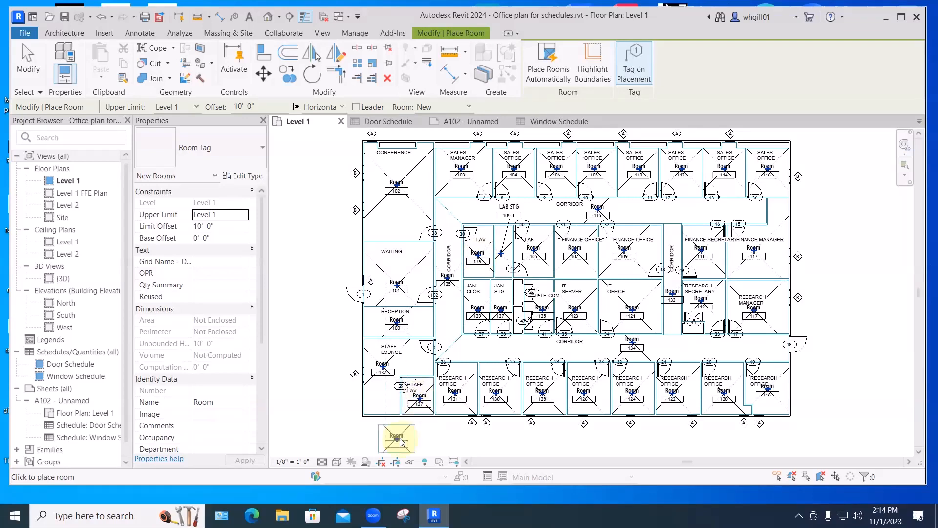
key("Escape")
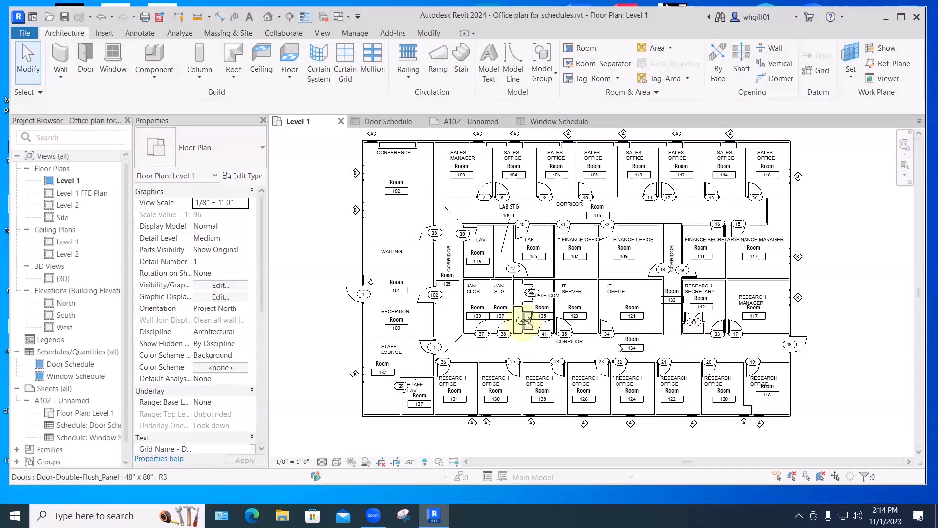
Place a tagged room in the small closet behind double door 44 next to RESEARCH SECRETARY.
scroll(828, 335, "up", 2)
scroll(419, 259, "up", 2)
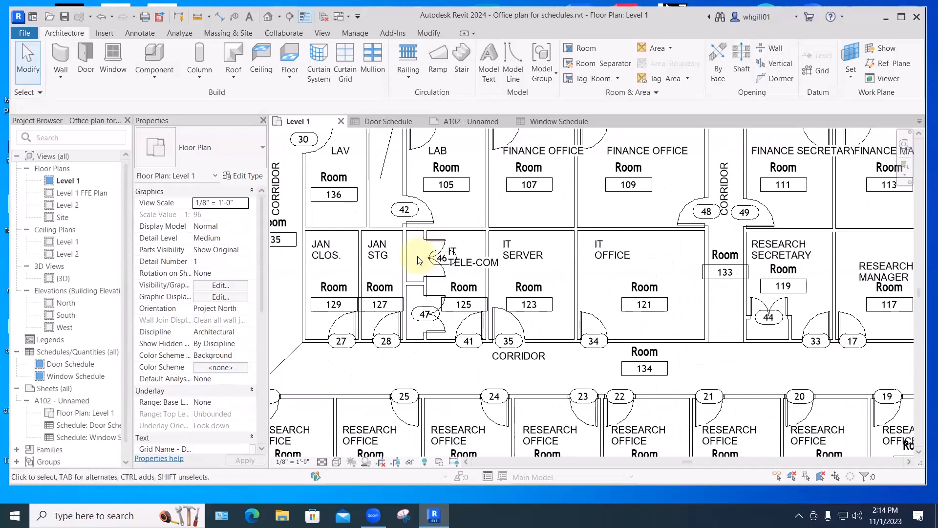
scroll(419, 259, "up", 2)
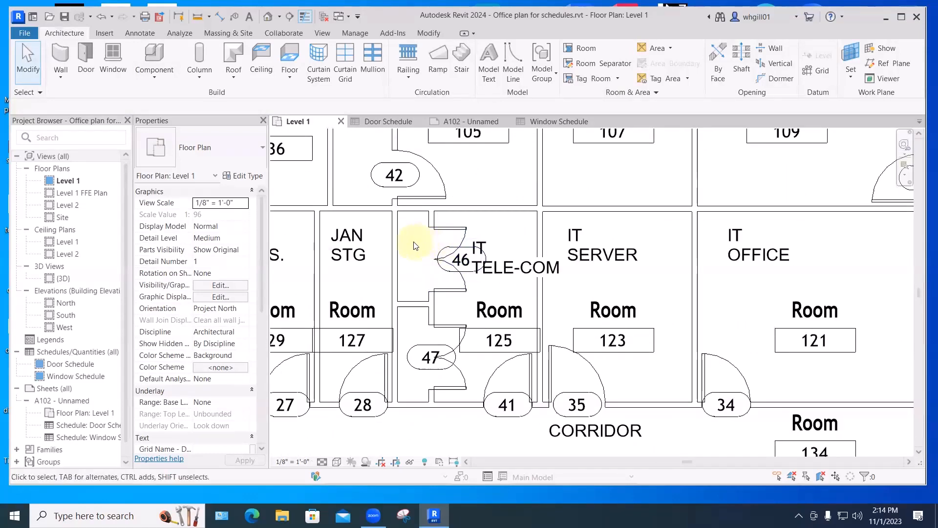
scroll(415, 240, "down", 1)
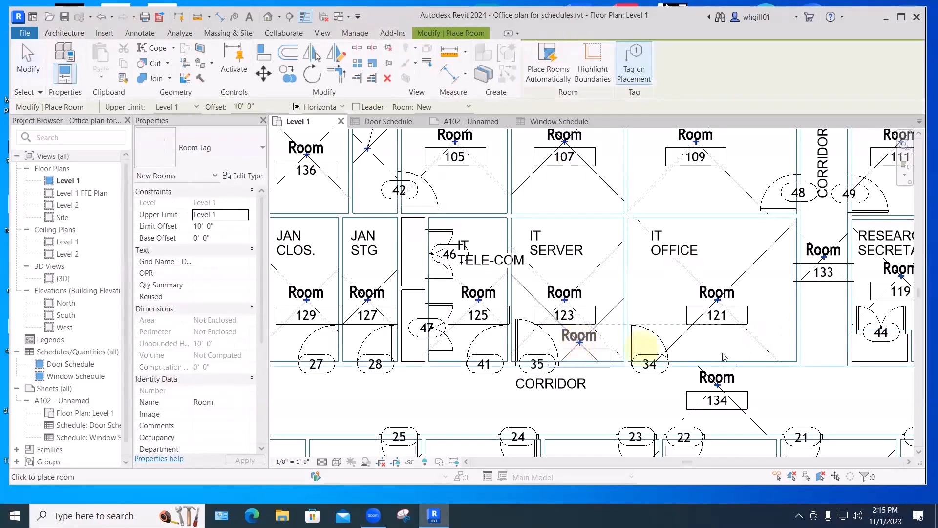
middle_click_drag(722, 353, 514, 336)
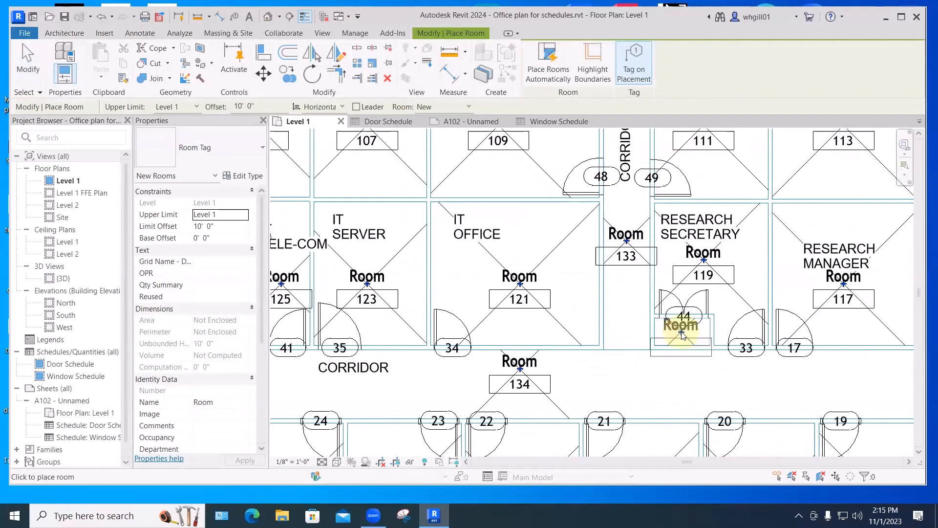
left_click(682, 333)
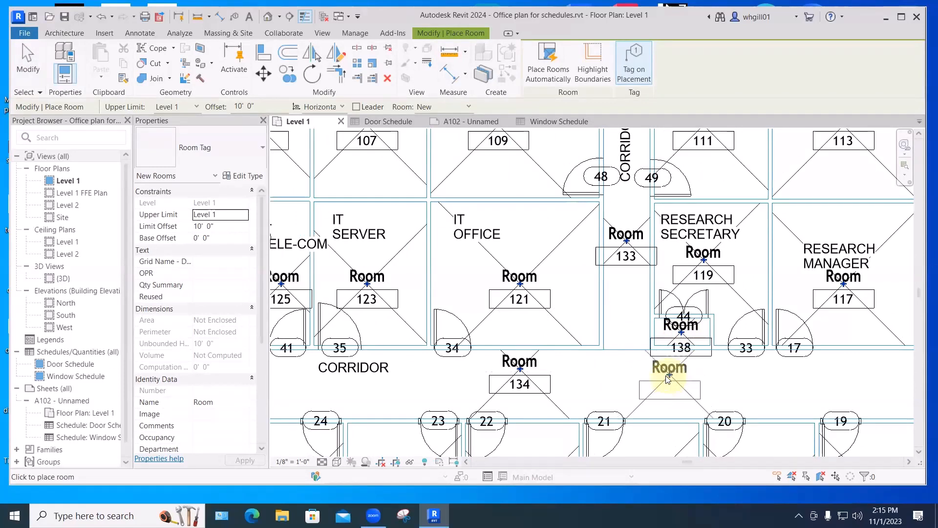
key("Escape")
key("Escape")
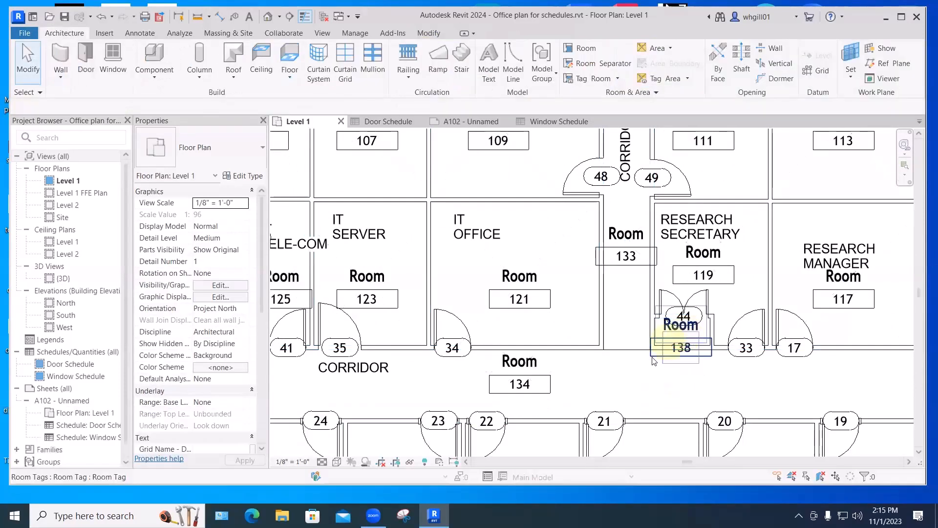
Move the room tag of the closet at door 44 down into the corridor, with a leader line to the closet.
left_click(682, 348)
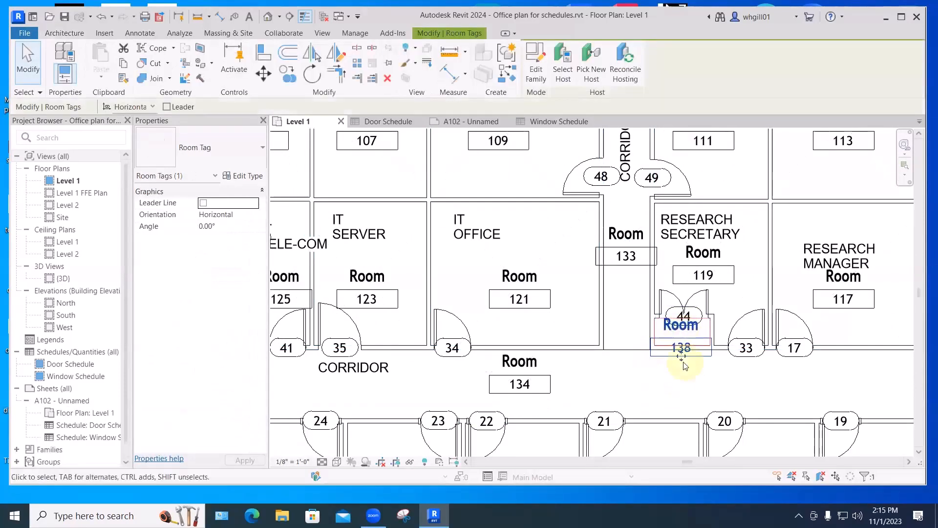
left_click_drag(683, 361, 659, 398)
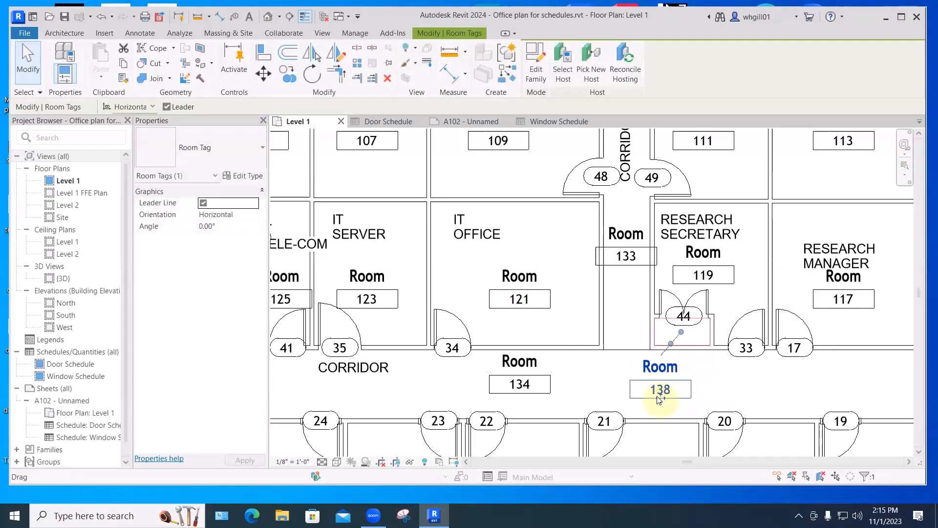
left_click(629, 315)
scroll(632, 309, "down", 2)
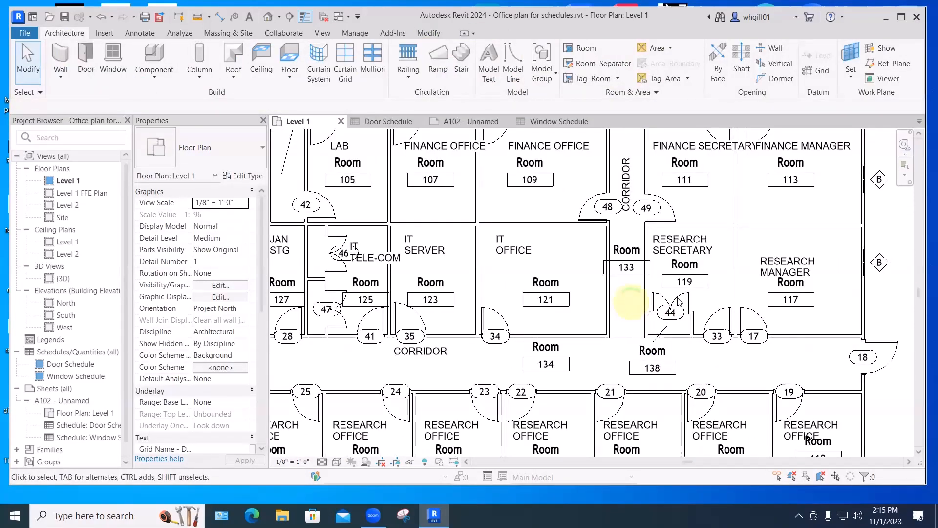
scroll(631, 302, "down", 3)
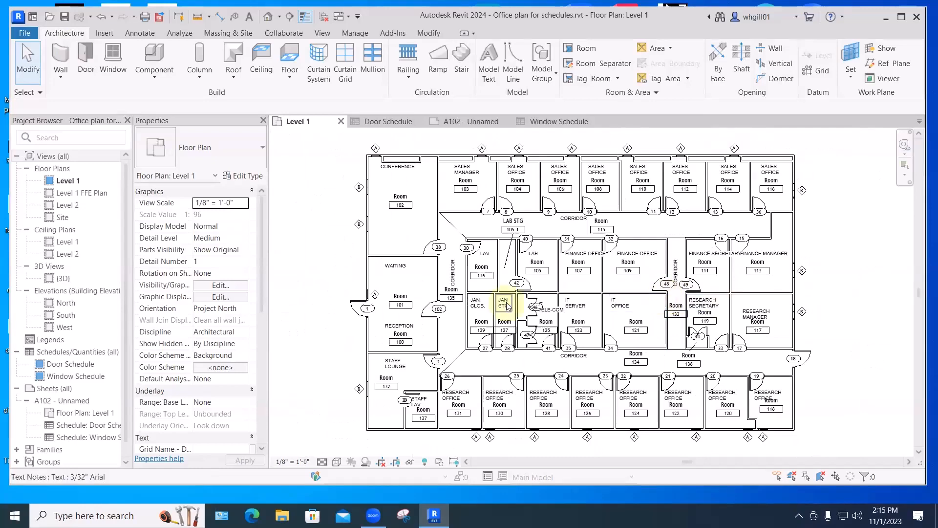
Place tagged rooms in the two small closets behind double doors 46 and 47 beside IT TELE-COM.
scroll(517, 337, "up", 4)
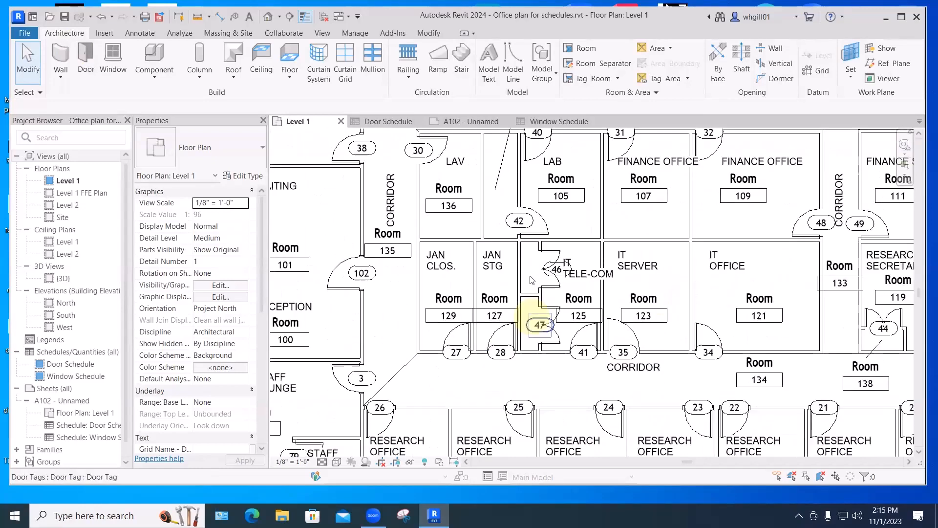
scroll(533, 254, "up", 1)
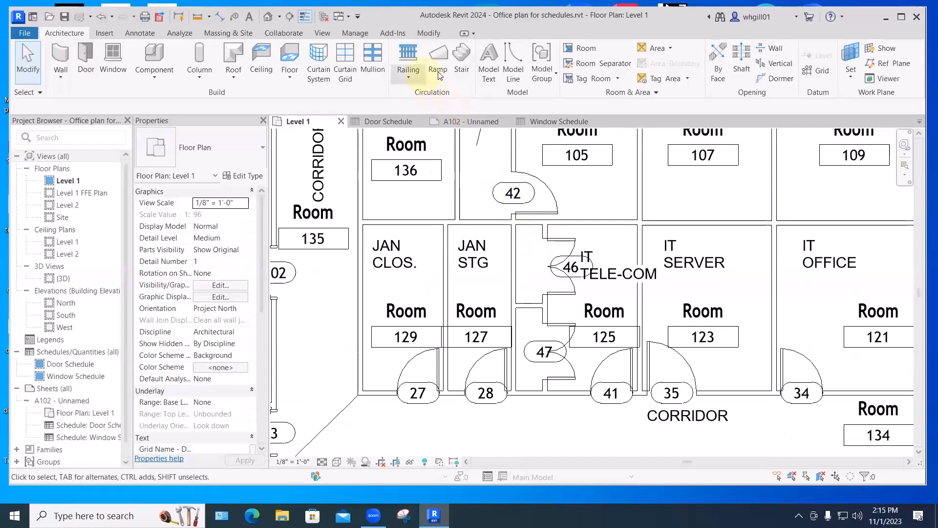
left_click(585, 49)
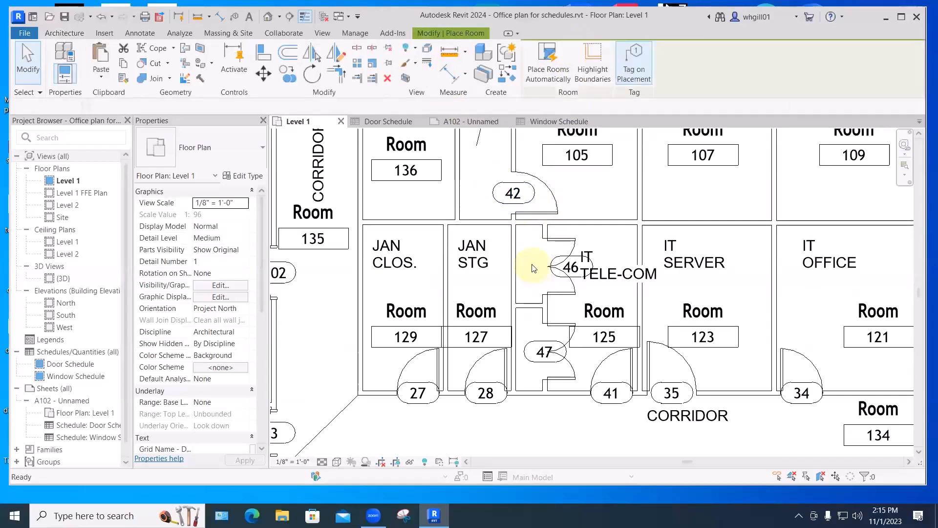
left_click(534, 266)
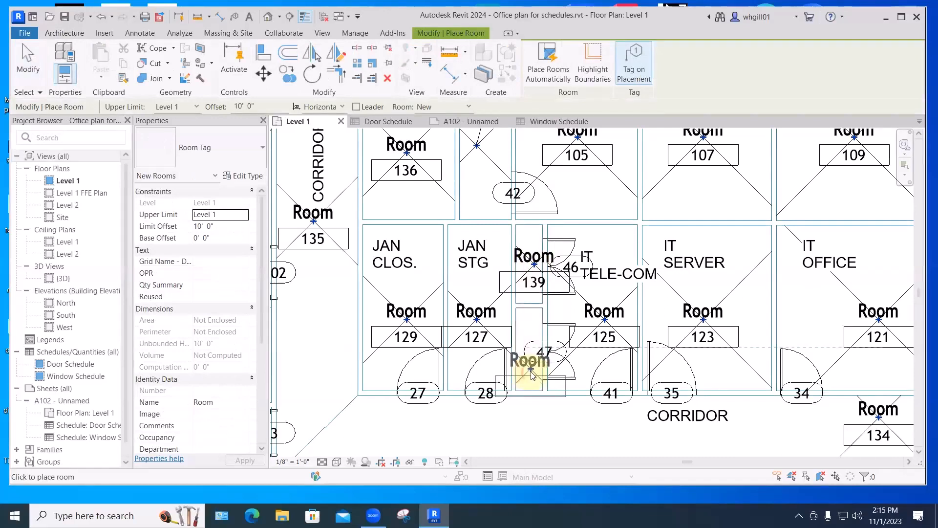
left_click(531, 374)
key("Escape")
key("Escape")
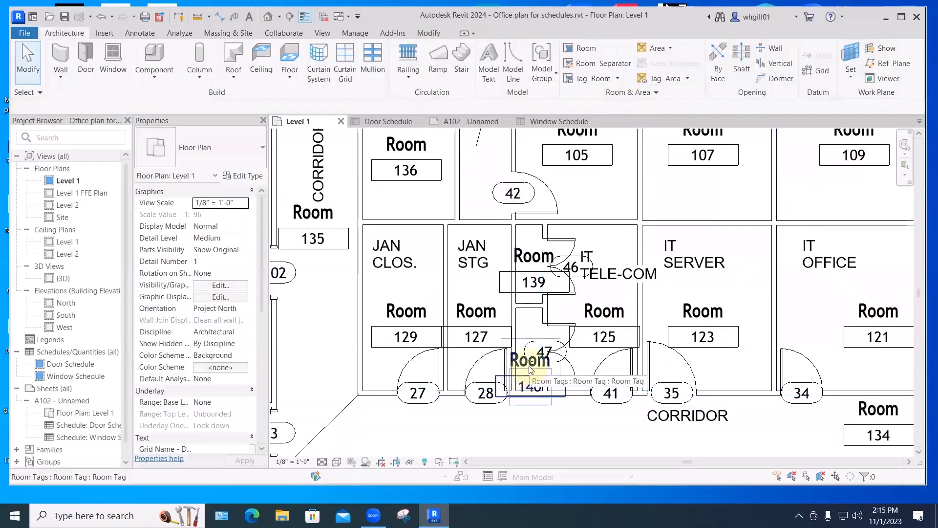
Move the closet tags clear with leader lines, the door 47 tag into the corridor below and the door 46 tag up into the LAB.
left_click(530, 384)
left_click_drag(544, 428, 556, 443)
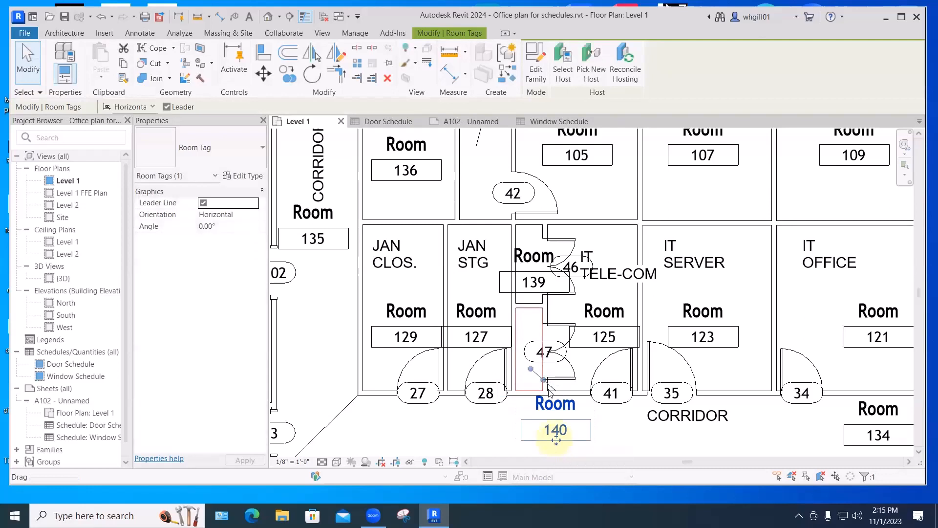
left_click(533, 264)
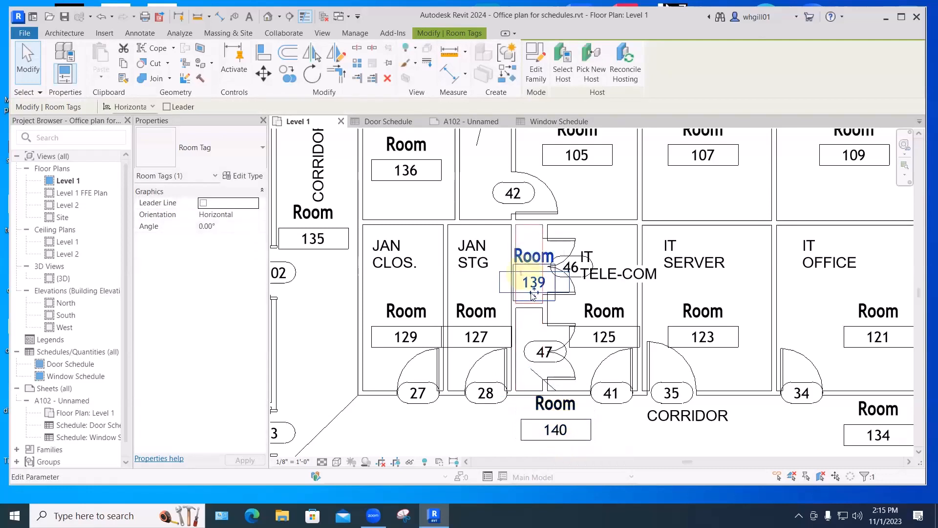
left_click_drag(545, 276, 612, 219)
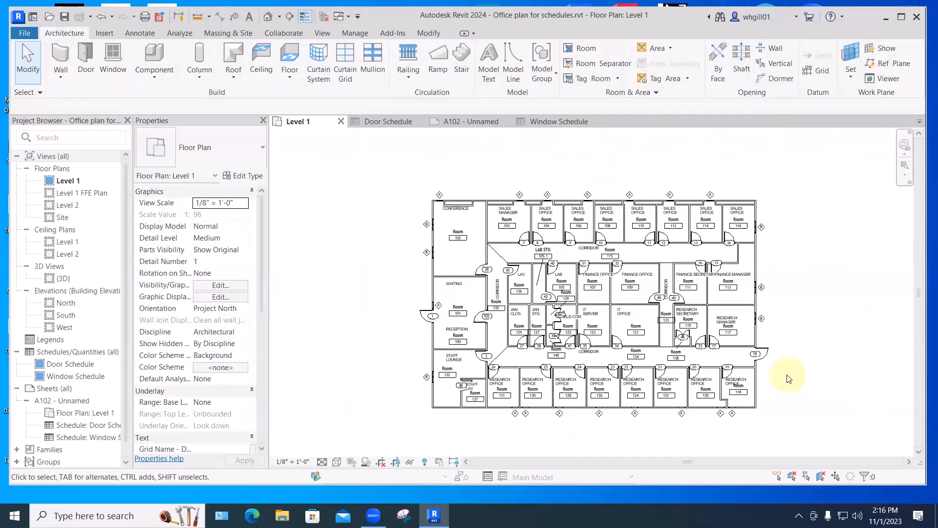
Select all room instances starting from the WAITING room, and clear the selection.
left_click(472, 301)
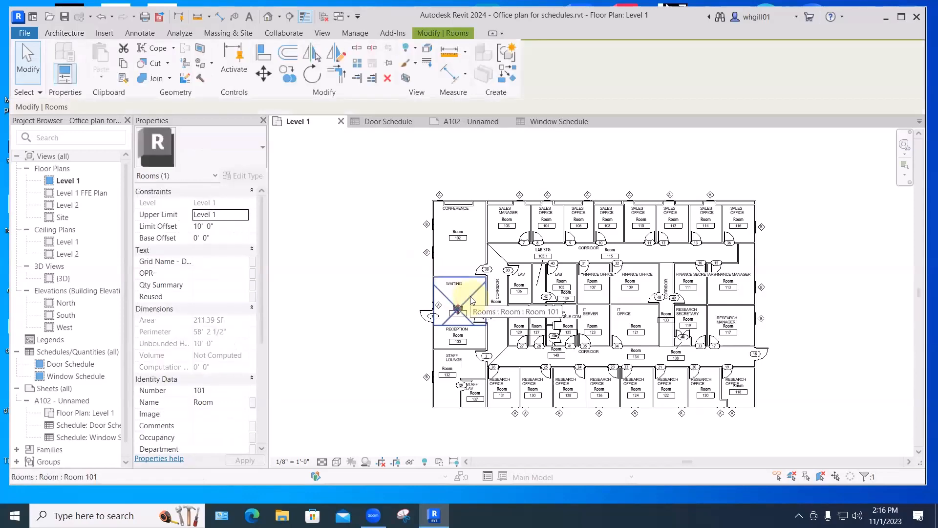
right_click(472, 301)
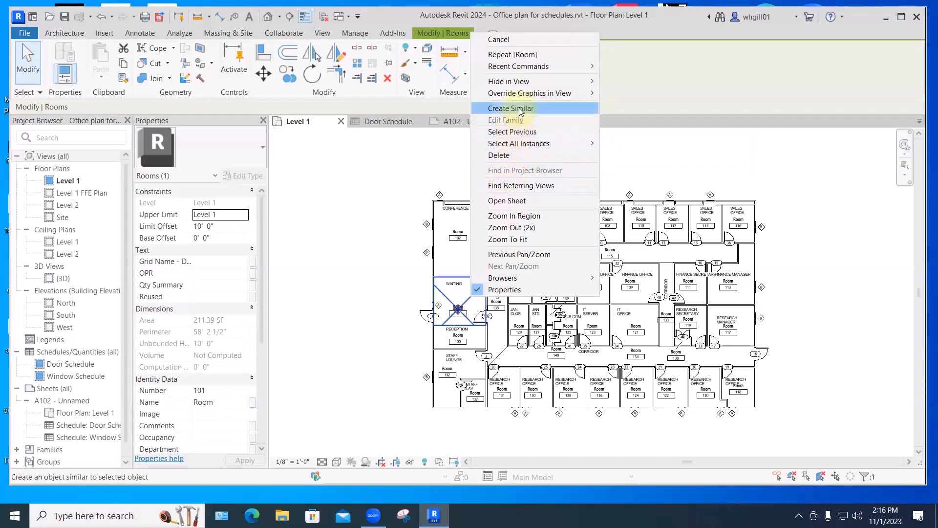
mouse_move(520, 145)
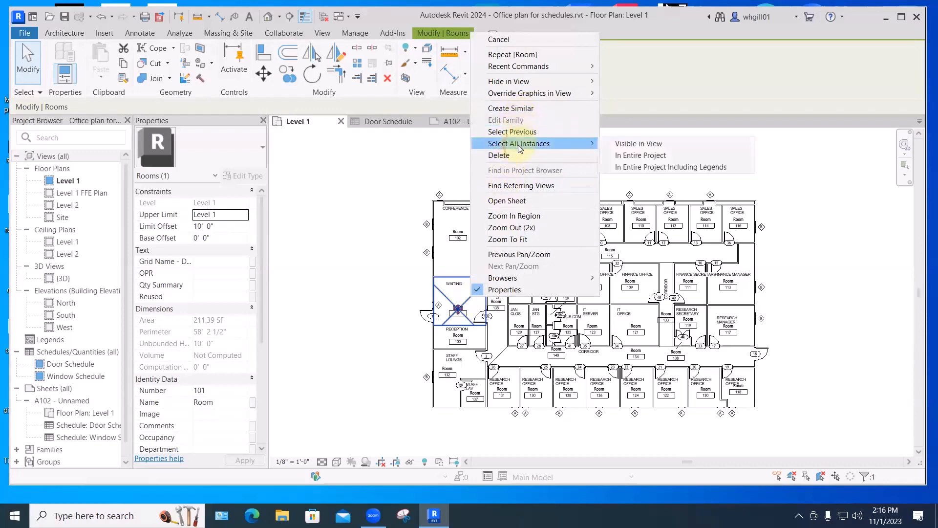
left_click(643, 150)
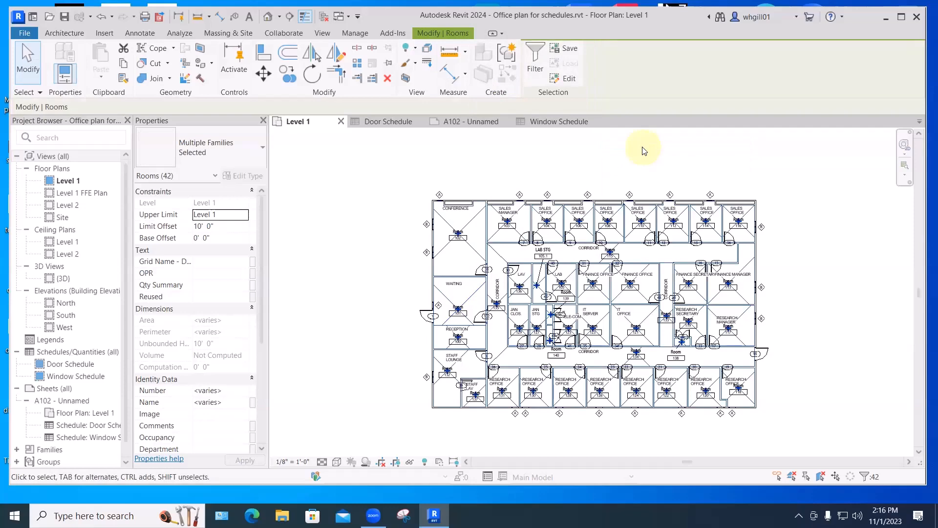
key("Escape")
key("Escape")
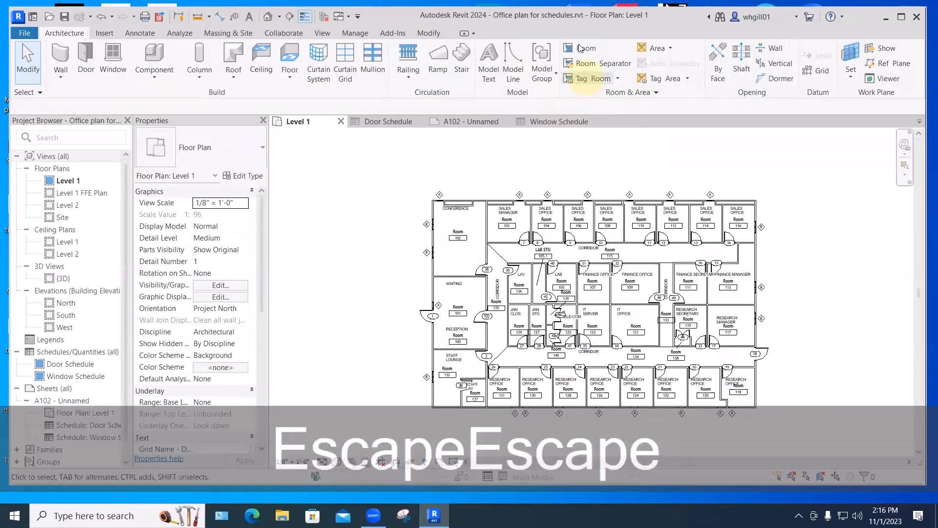
Start the Room command to highlight the placed rooms, and set the view's visual style to Hidden Line.
key("r")
key("m")
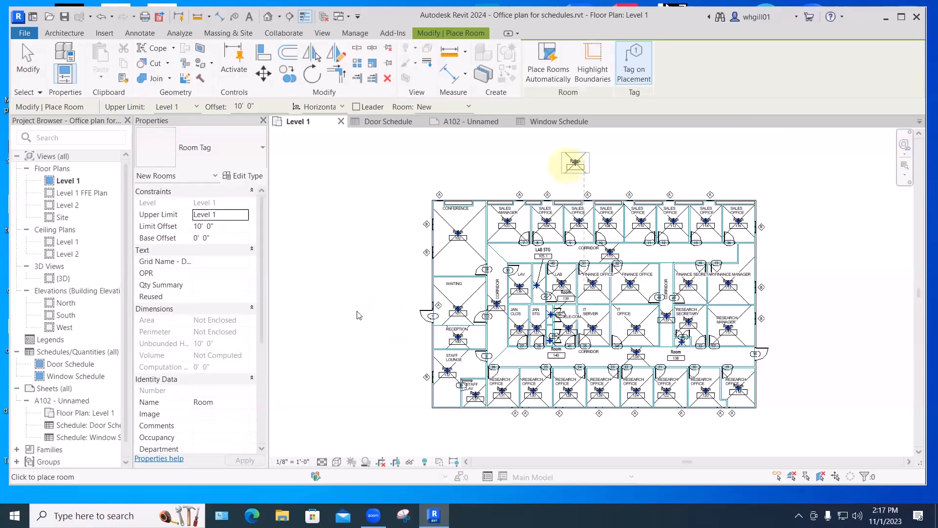
left_click(336, 461)
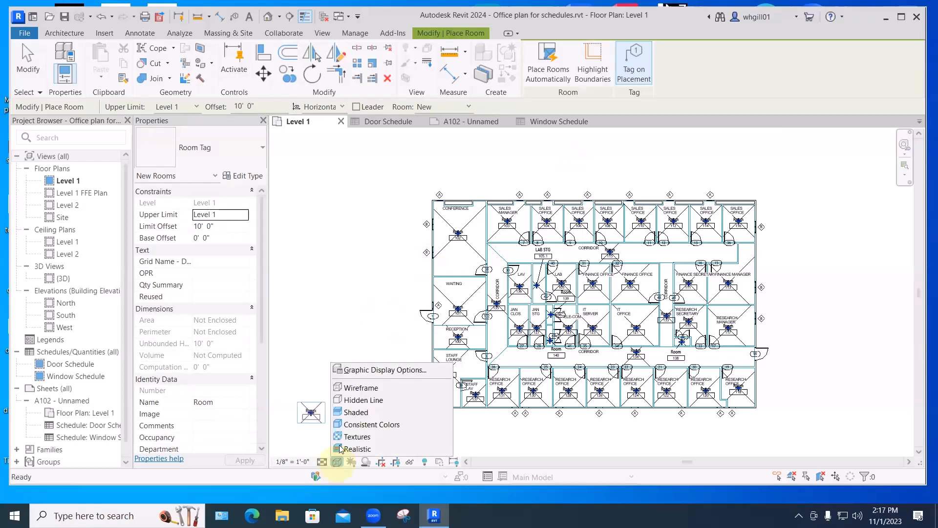
left_click(360, 397)
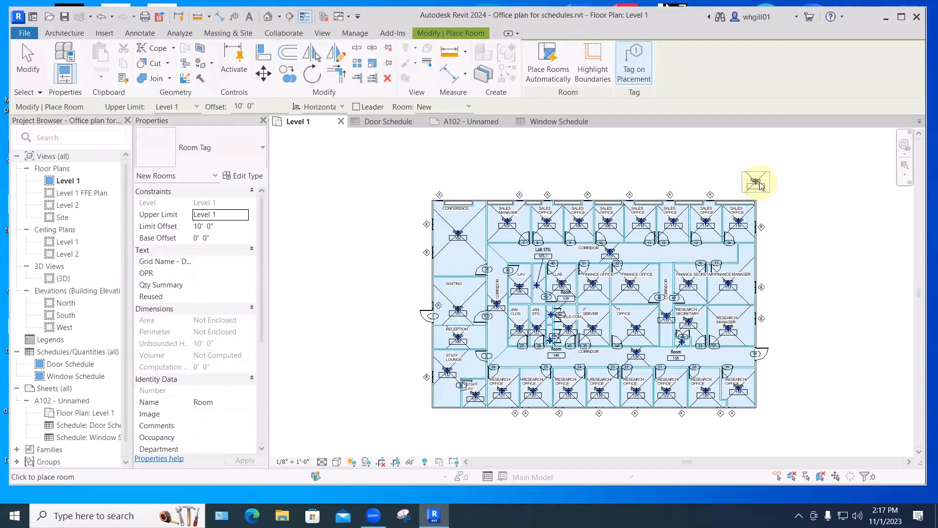
key("Escape")
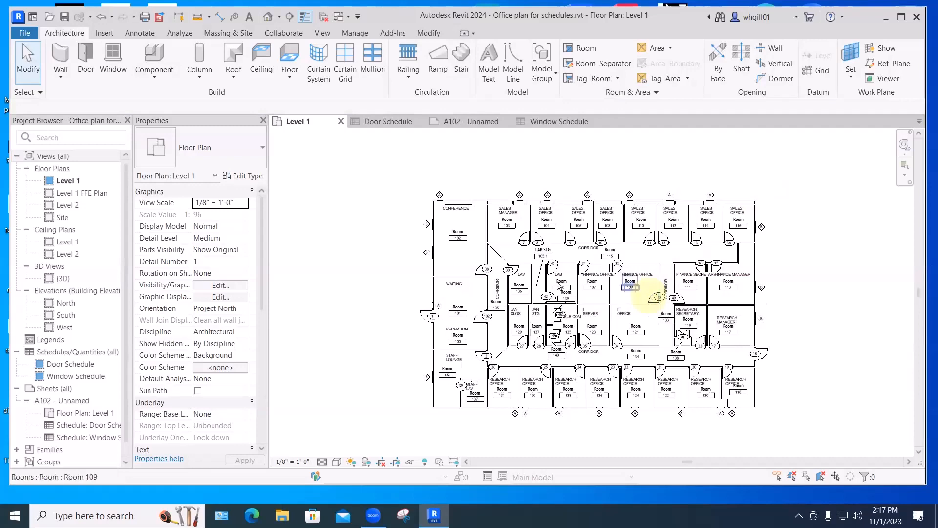
Name the conference room CONFERENCE through its room tag.
left_click(458, 237)
scroll(457, 233, "up", 3)
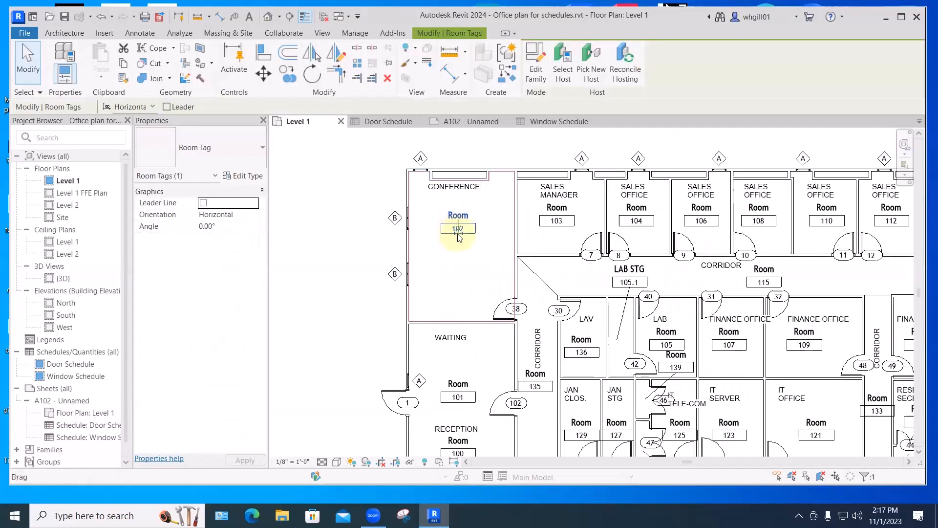
left_click(348, 242)
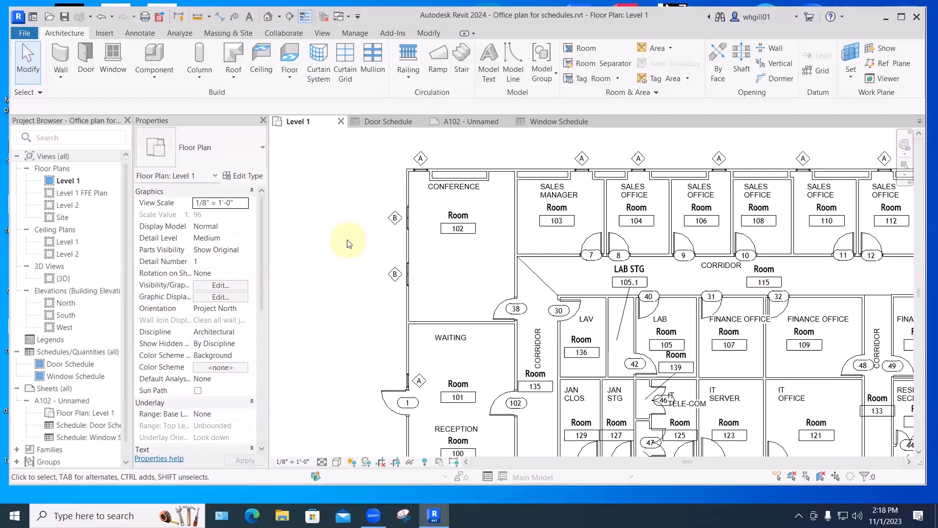
left_click(458, 217)
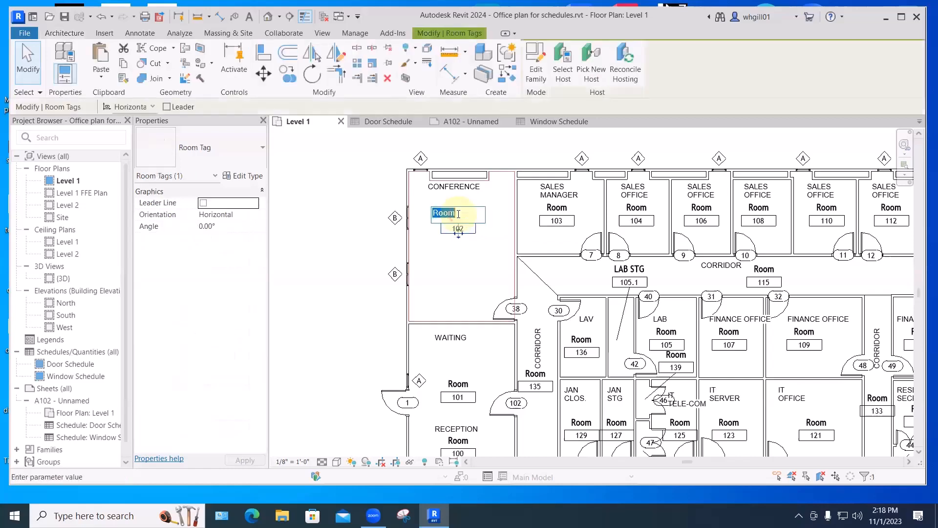
left_click(458, 215)
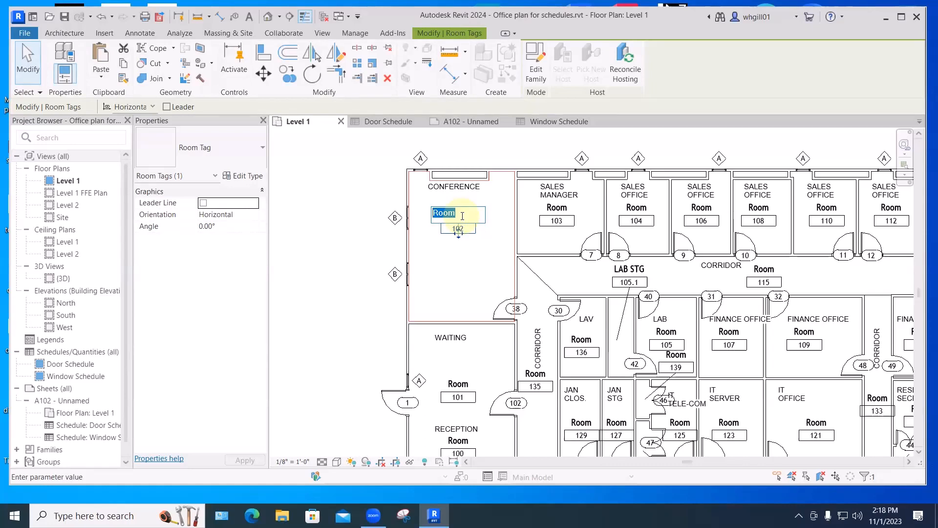
type("CONFERENCE")
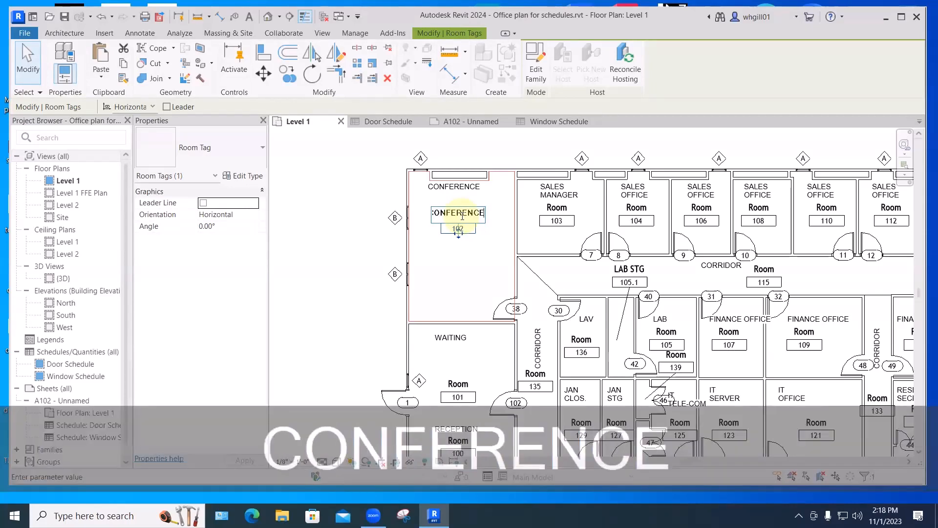
key("Return")
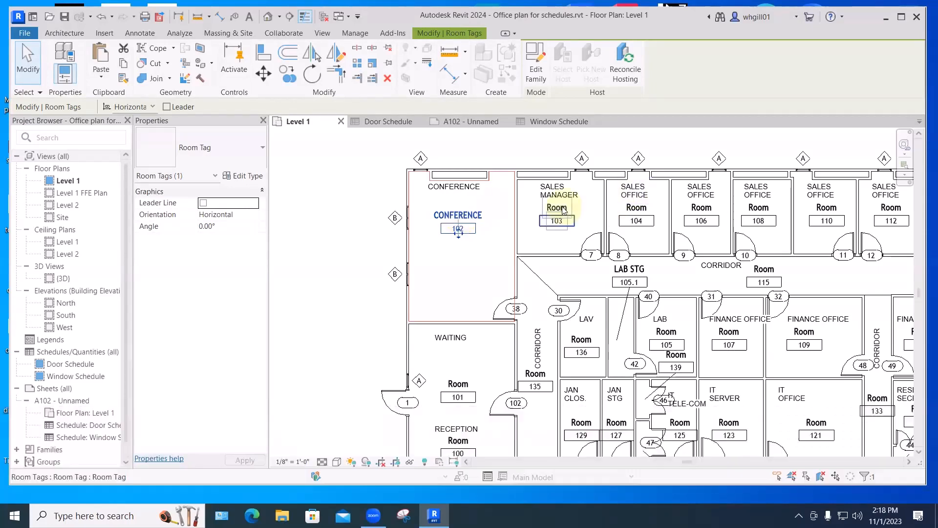
Name the sales manager's room 103 SALES MGR in its tag.
left_click(557, 209)
left_click(560, 207)
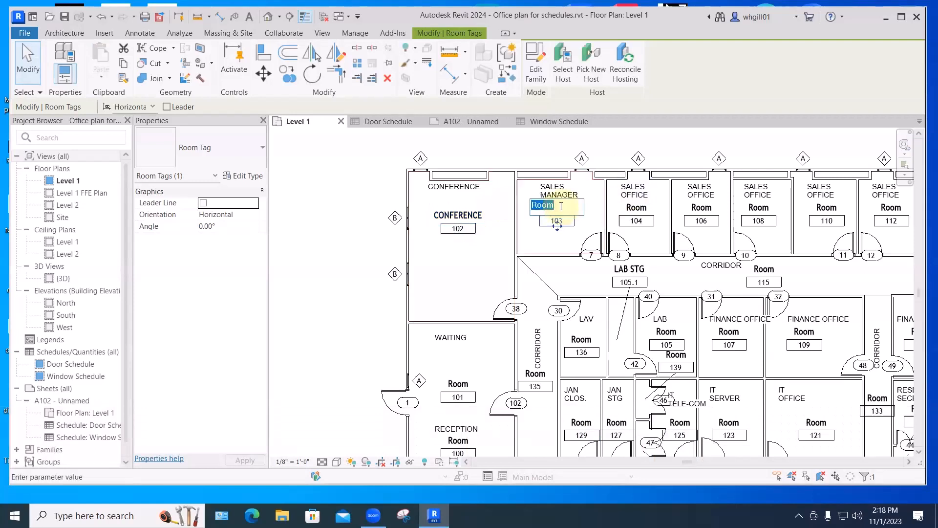
type("SALES")
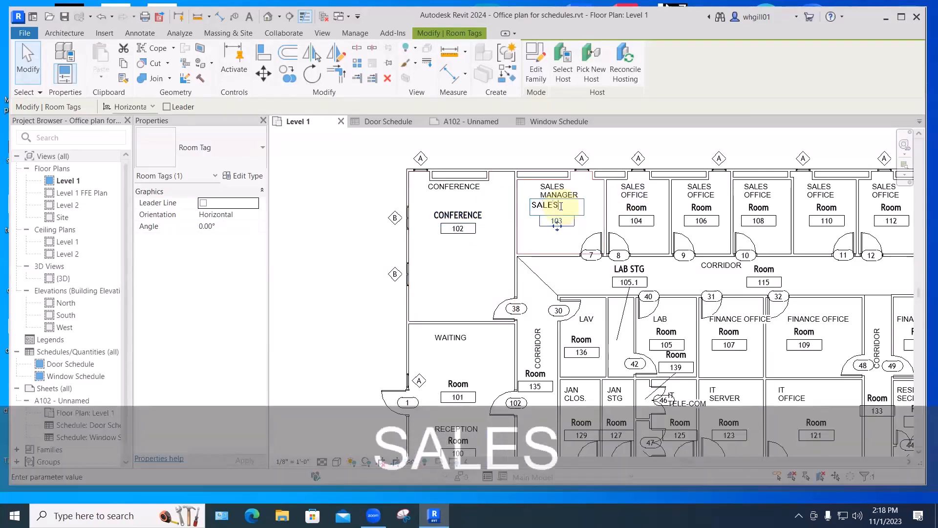
type(" MGR")
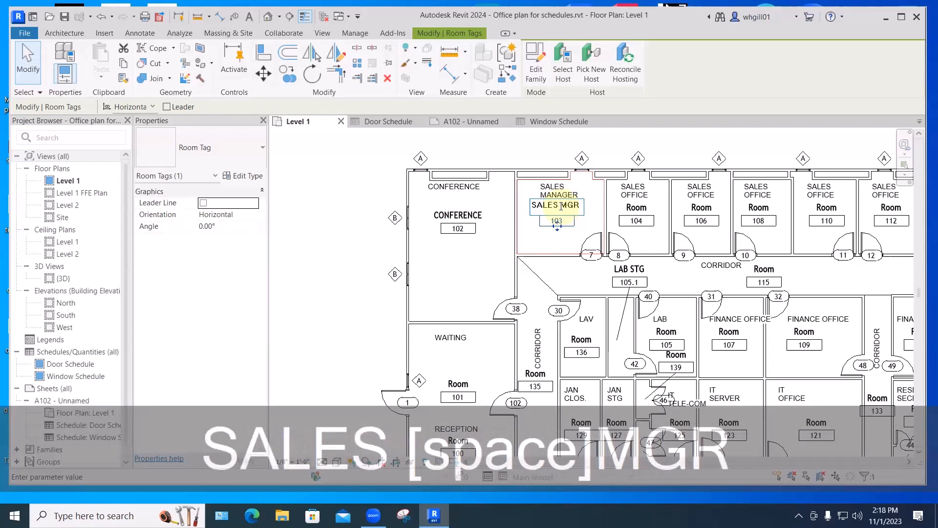
left_click(610, 145)
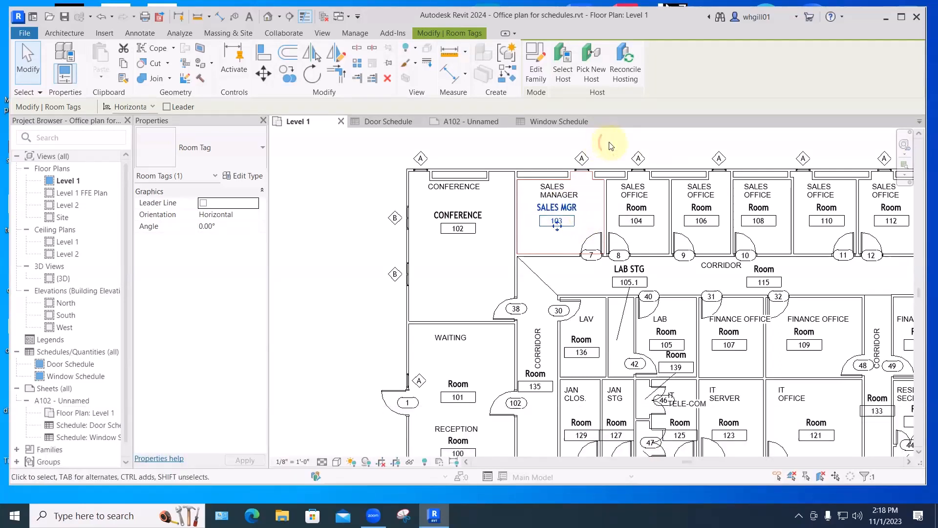
Name room 104 SALES OFFICE in its tag.
left_click(641, 210)
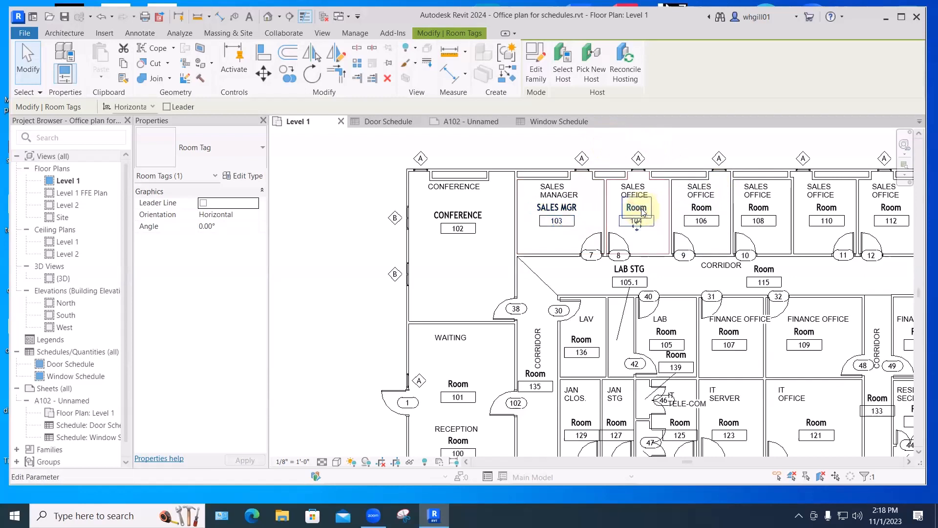
left_click(642, 210)
type("SAL")
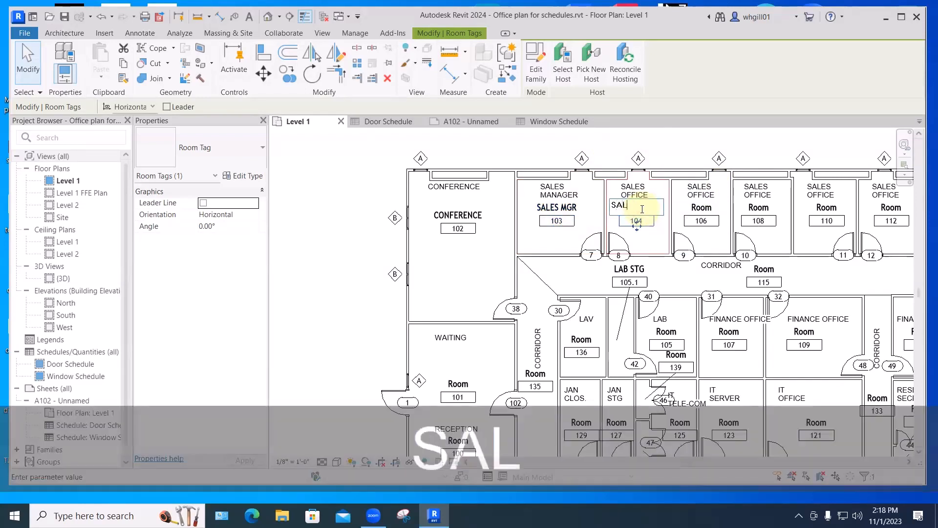
type("ES OFFICE")
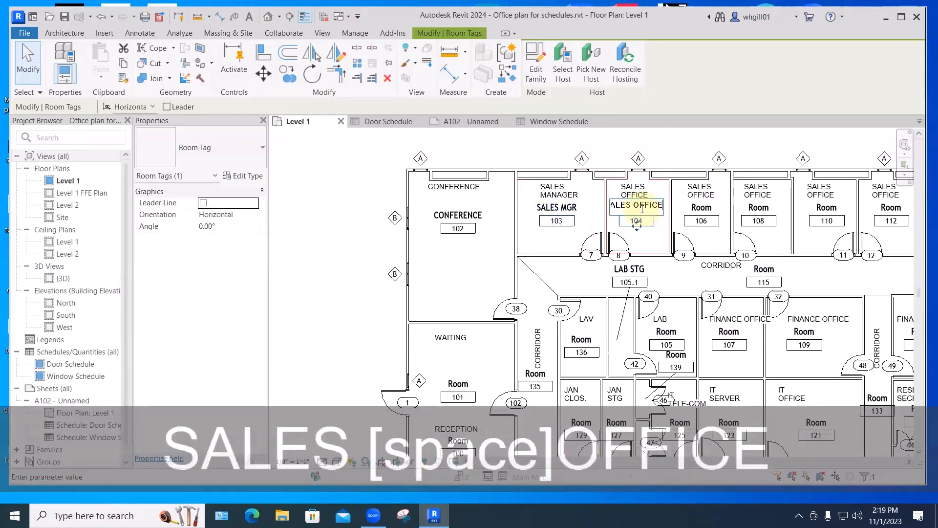
left_click(676, 151)
Name rooms 106 and 108 SALES OFFICE in their tags, and open the name of room 110 for editing.
left_click(701, 207)
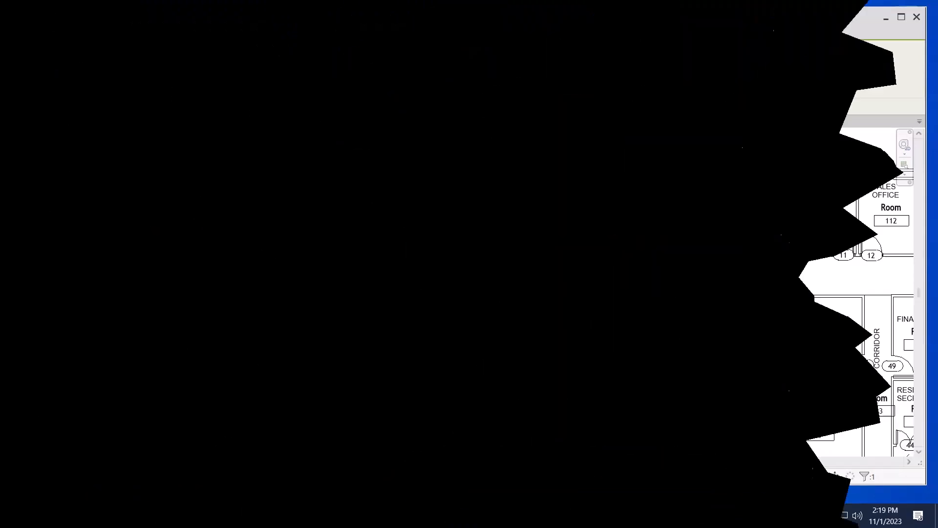
left_click(703, 205)
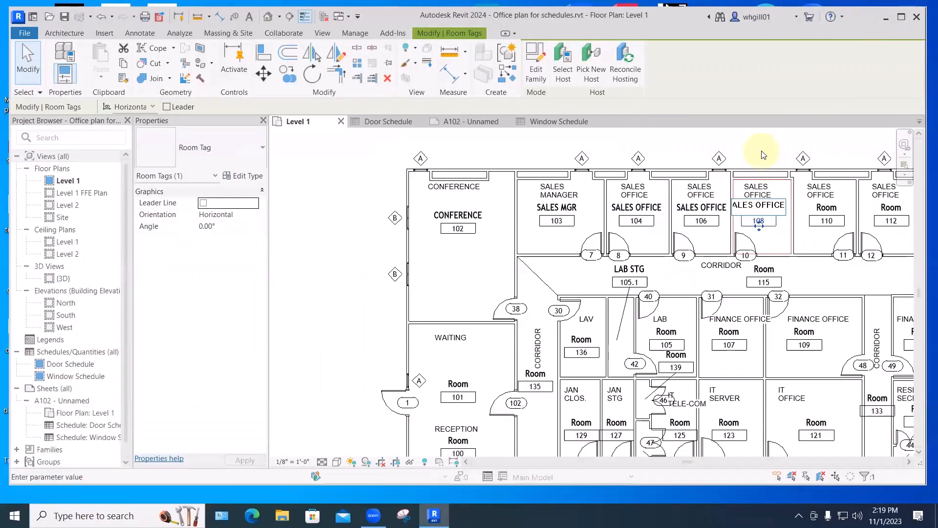
left_click(827, 207)
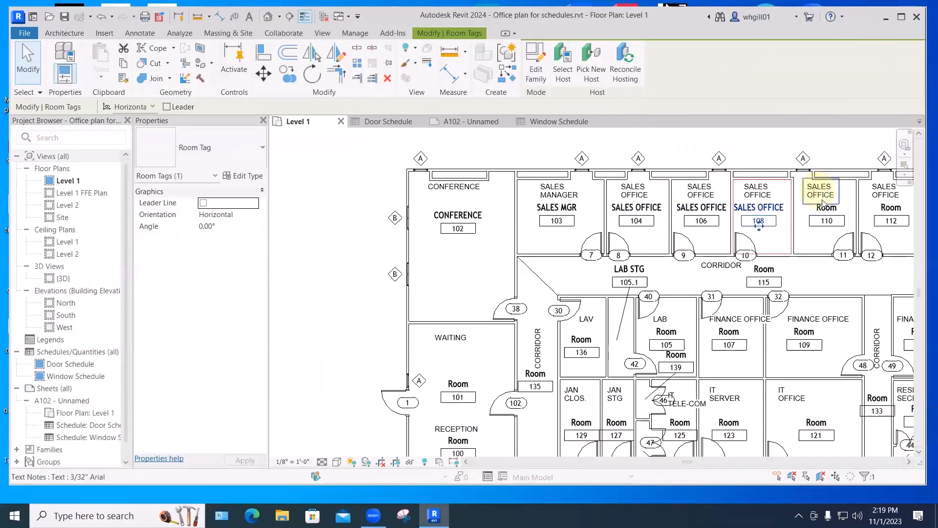
left_click(830, 205)
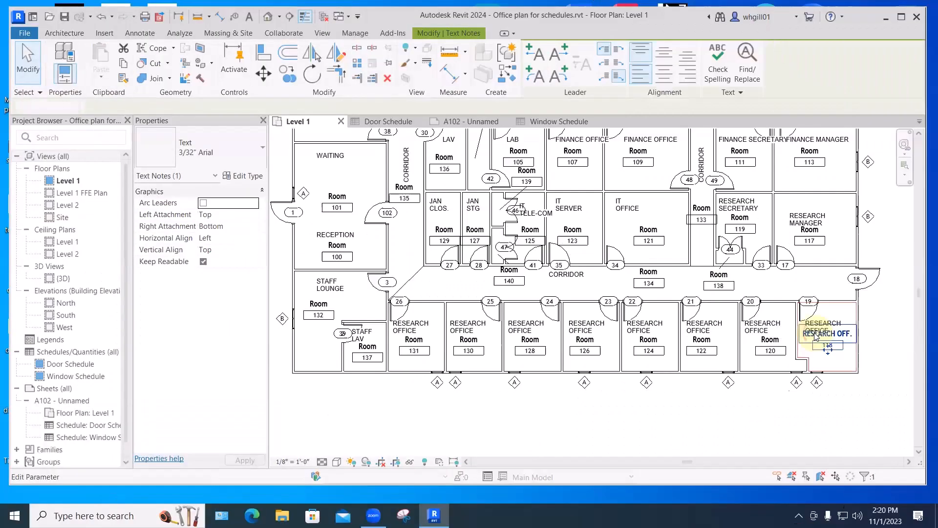
Copy the name text RESEARCH OFF. from the tag of room 118.
left_click(815, 332)
left_click(815, 332)
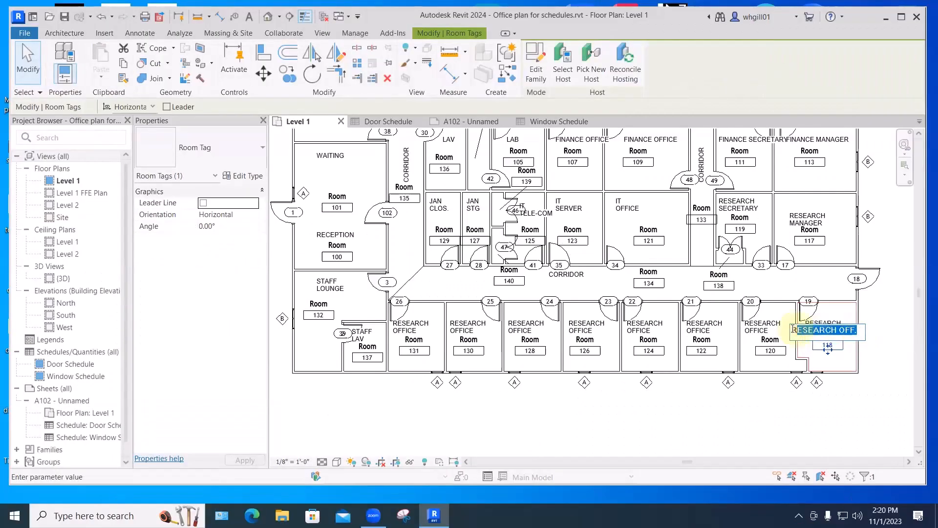
key("ctrl+c")
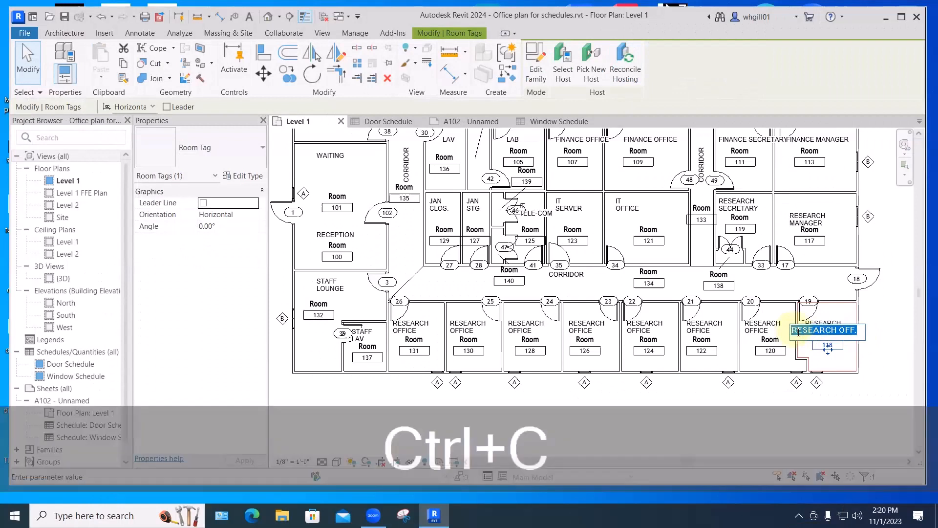
left_click(834, 396)
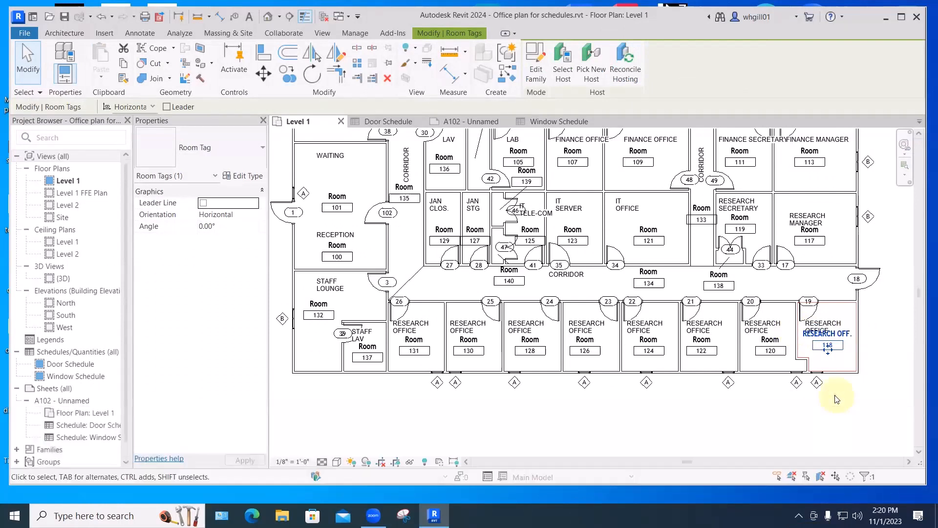
Paste the name RESEARCH OFF. into the tags of rooms 120 and 122, and select the tag of room 124.
left_click(770, 339)
left_click(771, 339)
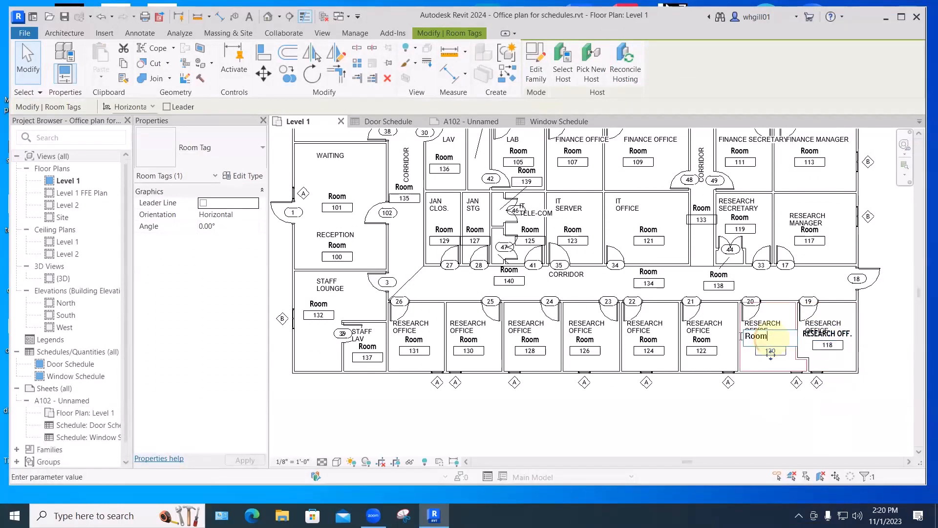
key("ctrl+v")
left_click(704, 389)
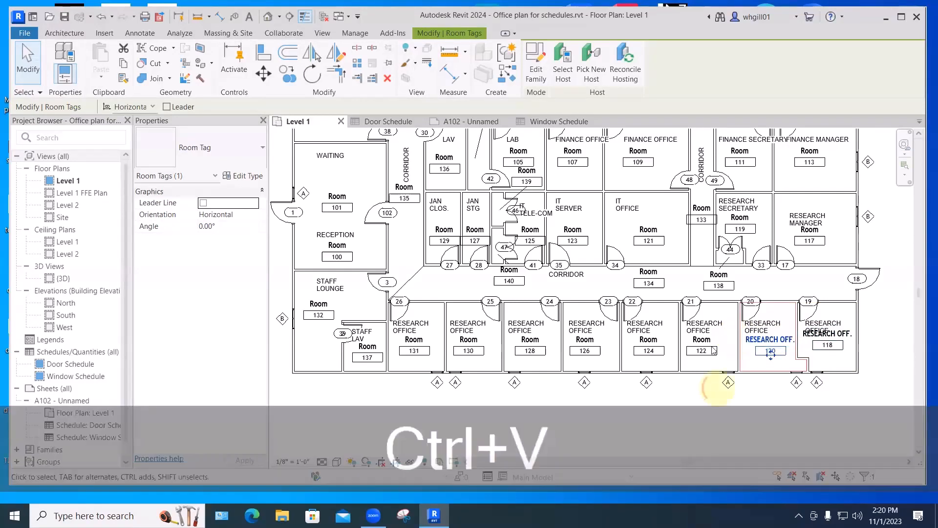
double_click(703, 339)
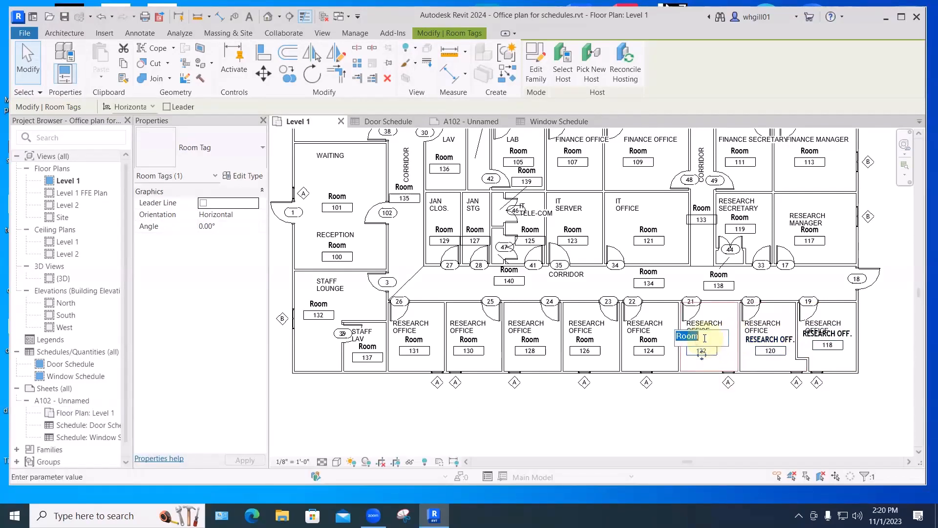
key("ctrl+v")
left_click(679, 393)
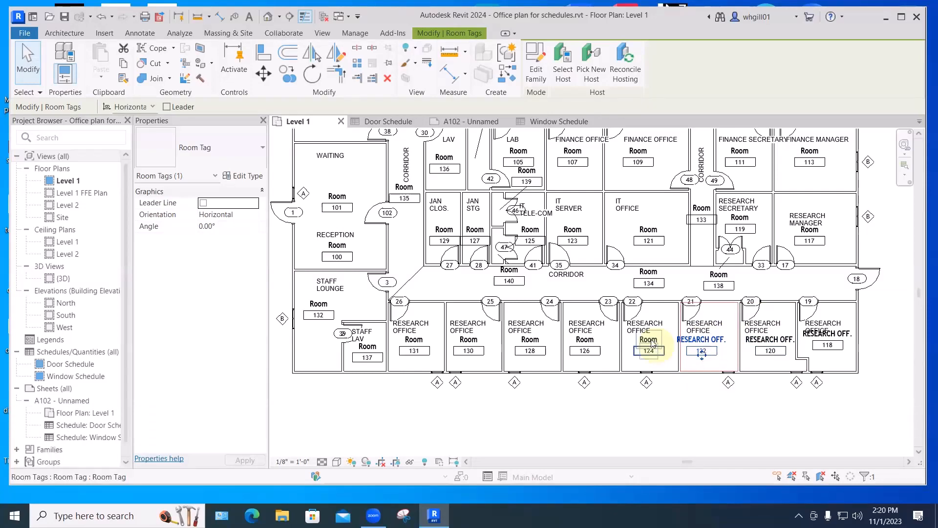
left_click(653, 344)
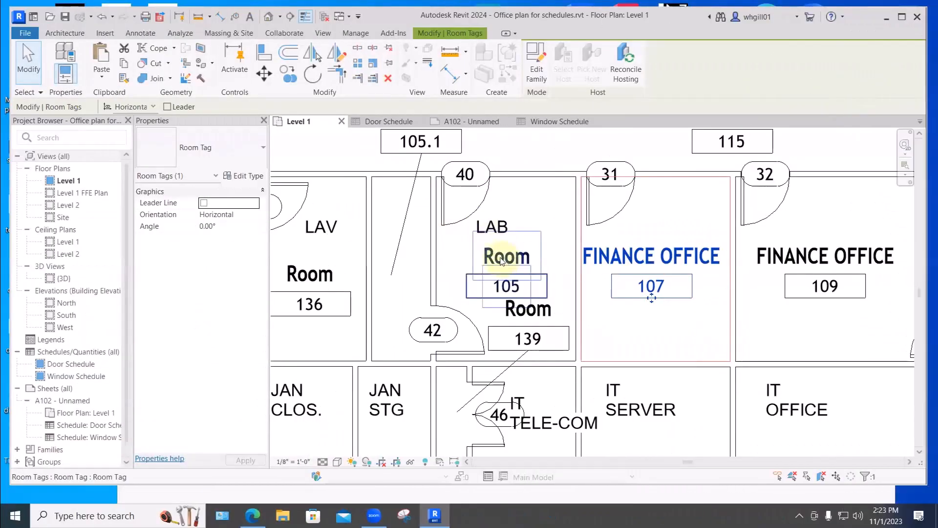
Name room 105 LAB in its room tag.
left_click(505, 261)
type("LAB")
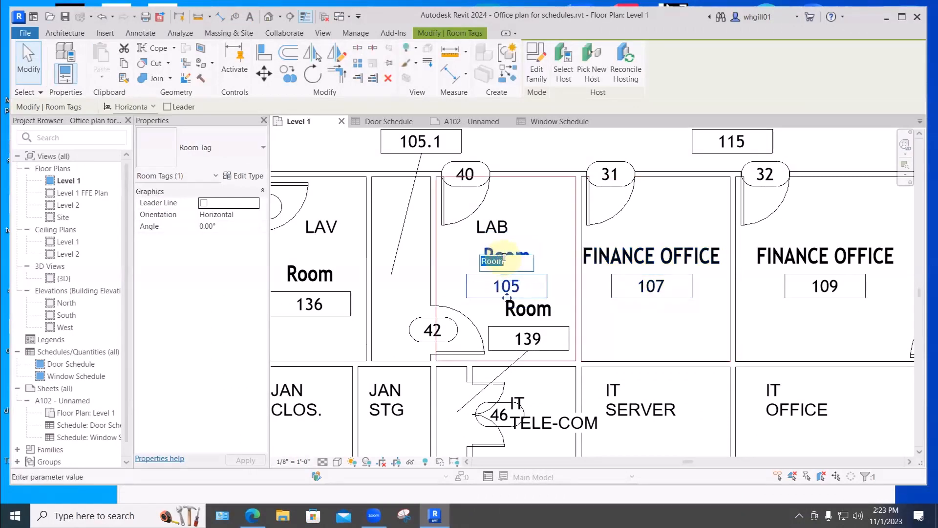
left_click(555, 204)
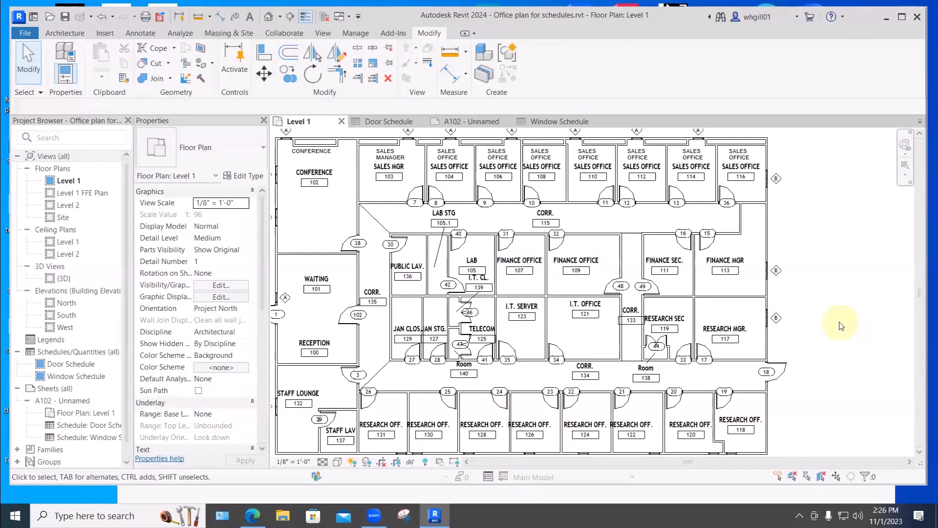
Nudge the tag of room 122 three increments to the right within the room.
scroll(839, 325, "down", 1)
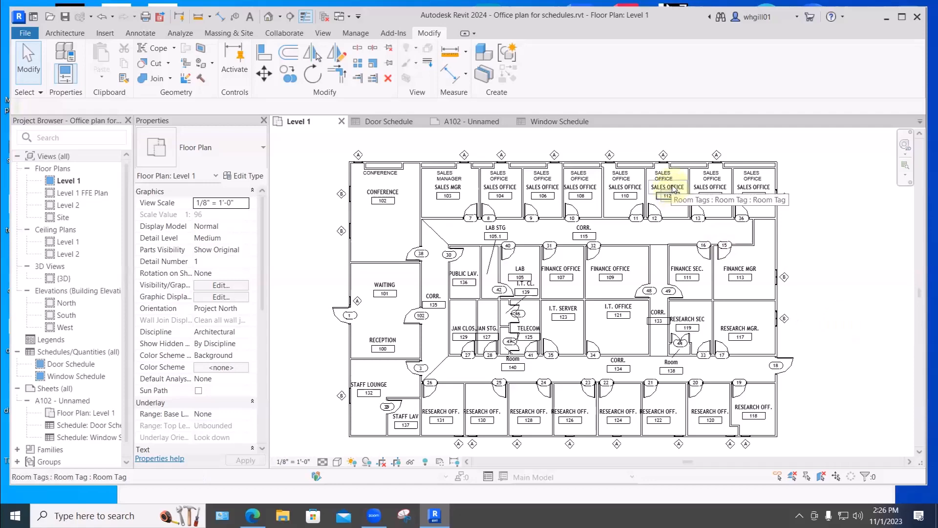
left_click(653, 412)
key("Right")
key("Right")
key("Right")
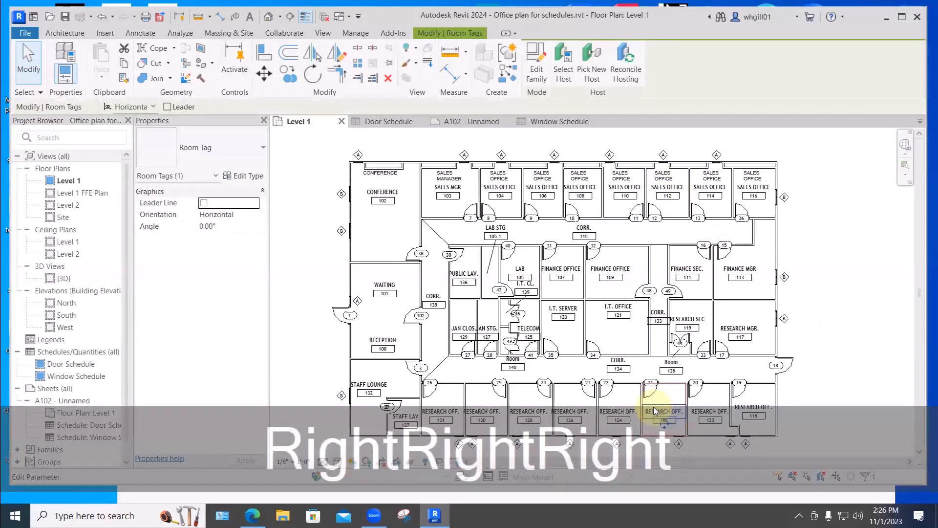
Delete the redundant SALES OFFICE text note above the tag of room 112.
left_click(665, 176)
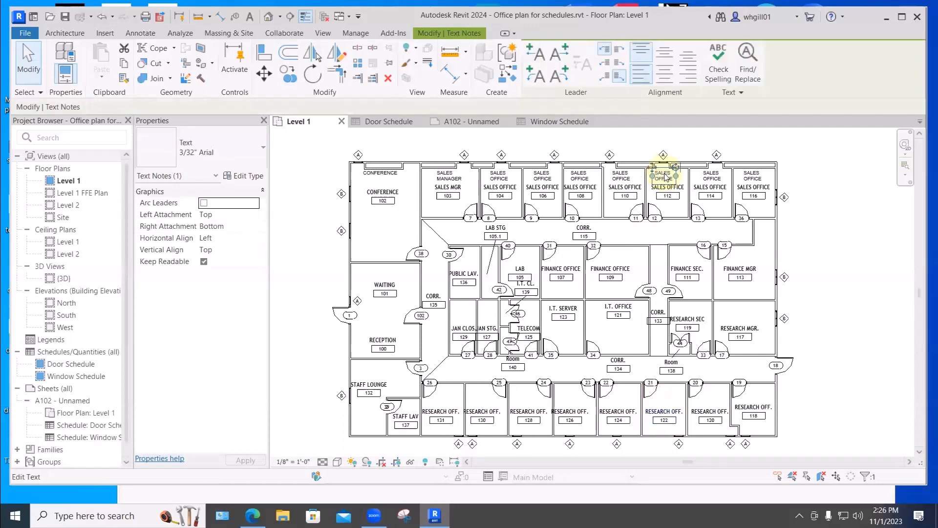
key("BackSpace")
key("BackSpace")
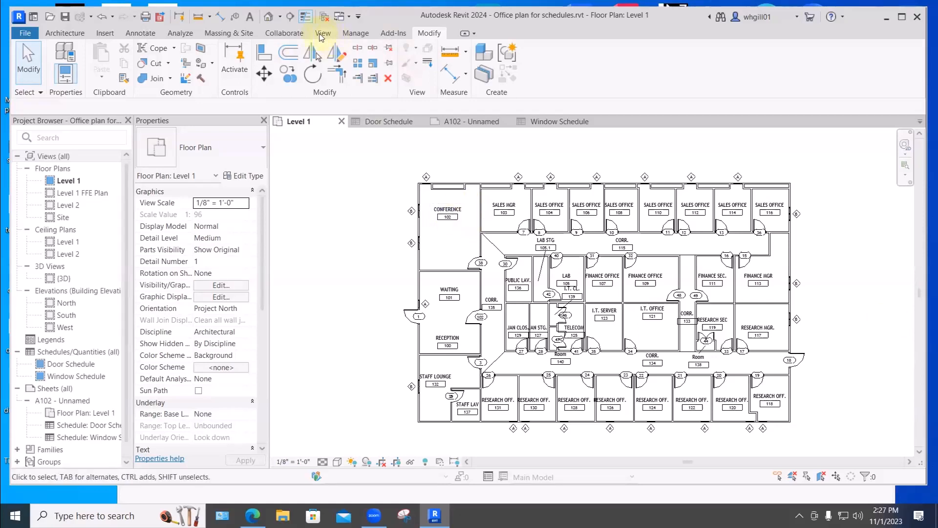
Create a new schedule for the Rooms category, named Room Schedule, in the New Construction phase.
left_click(321, 36)
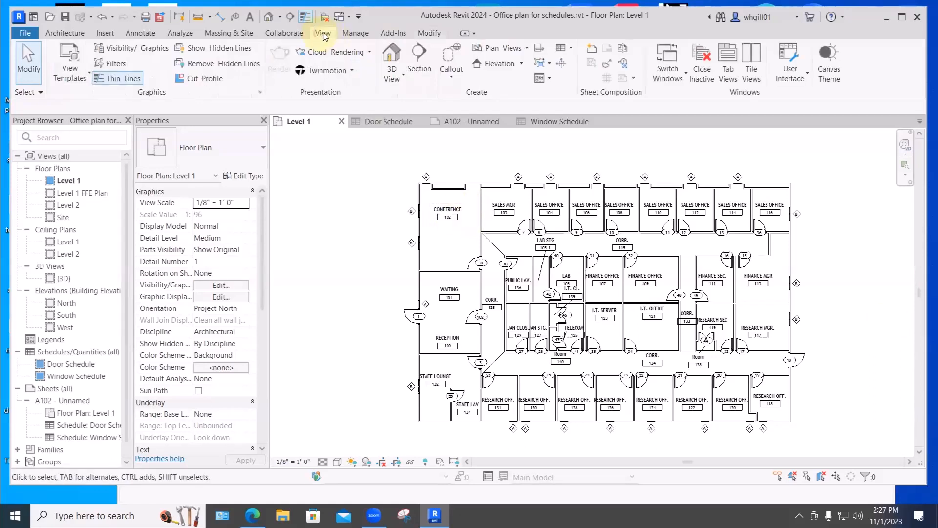
left_click(571, 49)
left_click(585, 71)
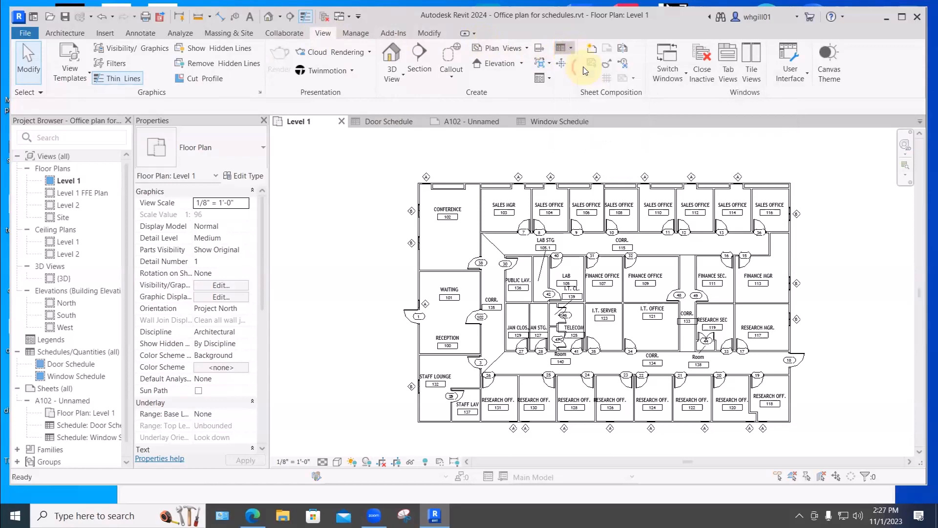
left_click_drag(454, 209, 453, 273)
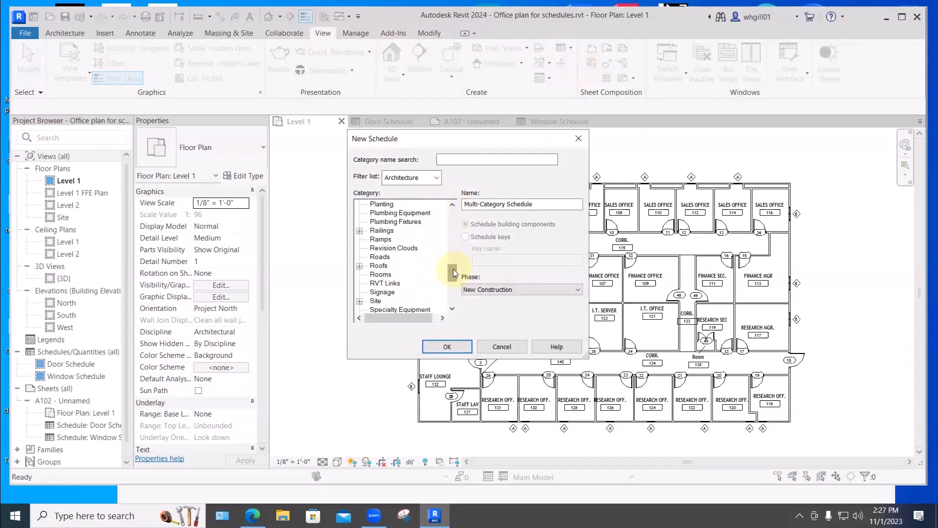
left_click(379, 275)
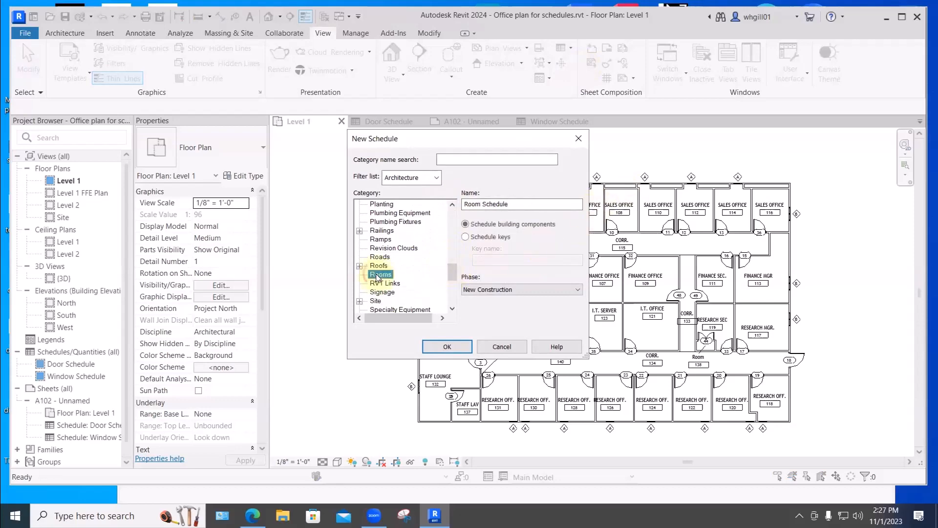
left_click(447, 346)
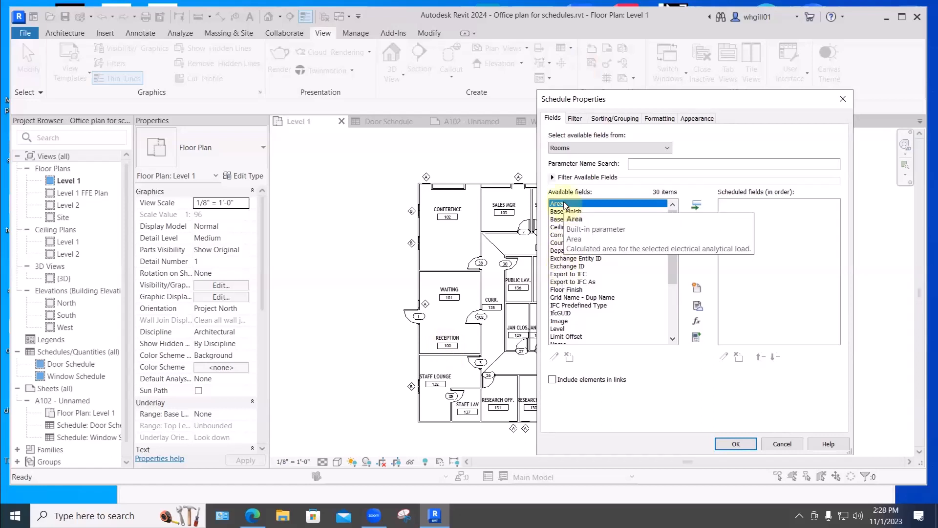
Add the Area, Name and Number fields to the room schedule and generate it.
left_click(694, 207)
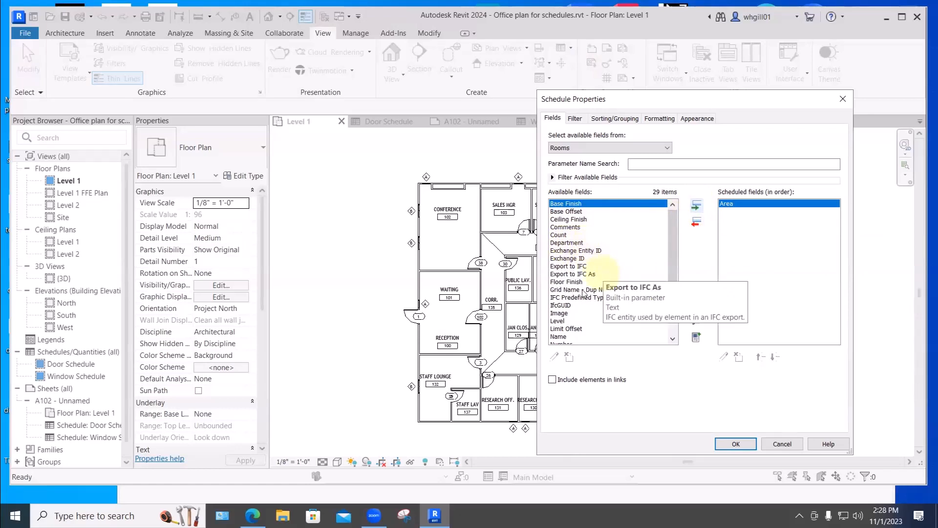
left_click(558, 336)
left_click(697, 205)
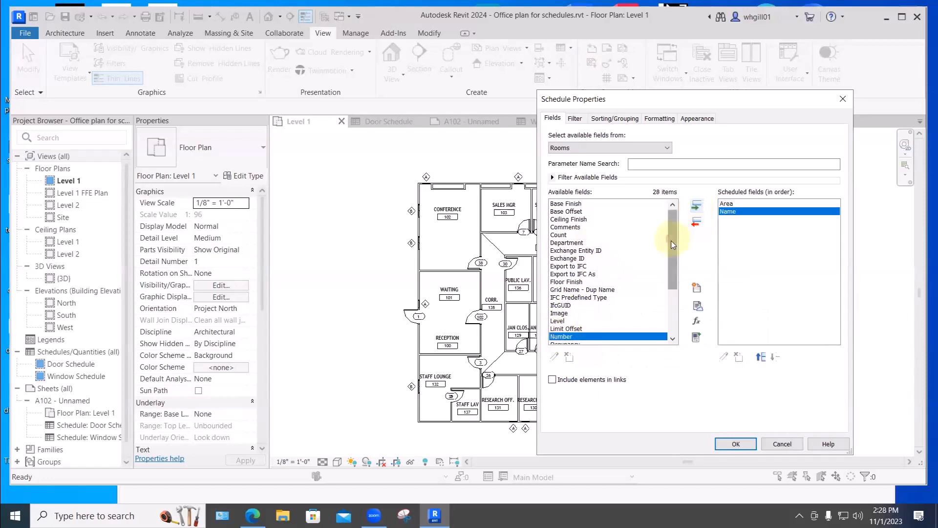
left_click_drag(673, 250, 676, 265)
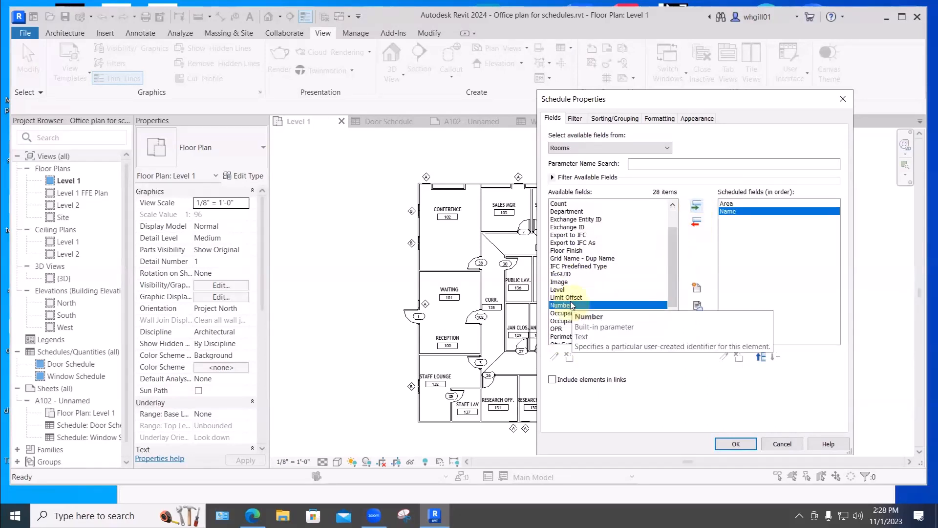
left_click(697, 205)
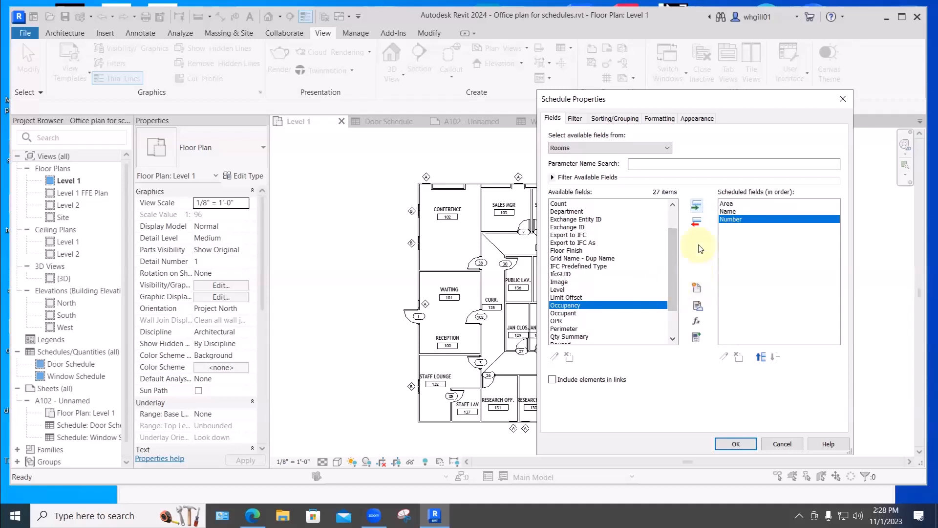
left_click(735, 444)
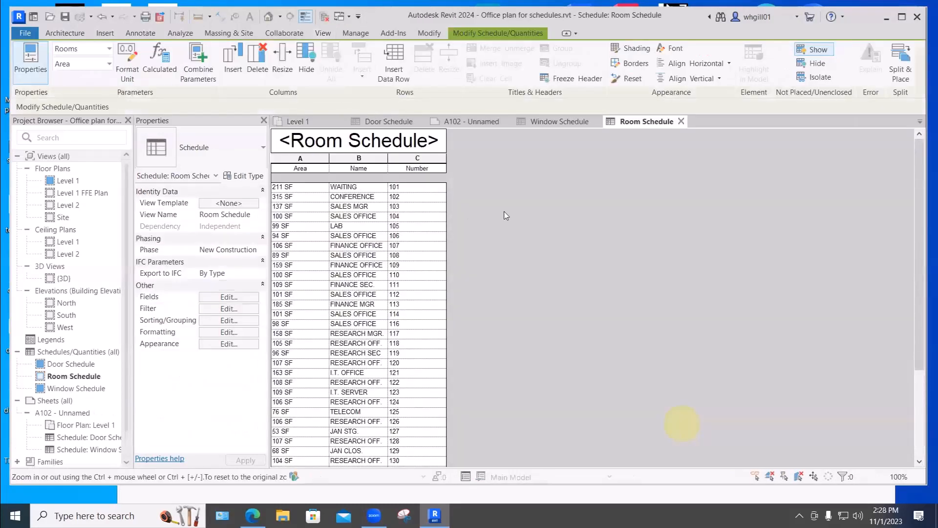
left_click(513, 260)
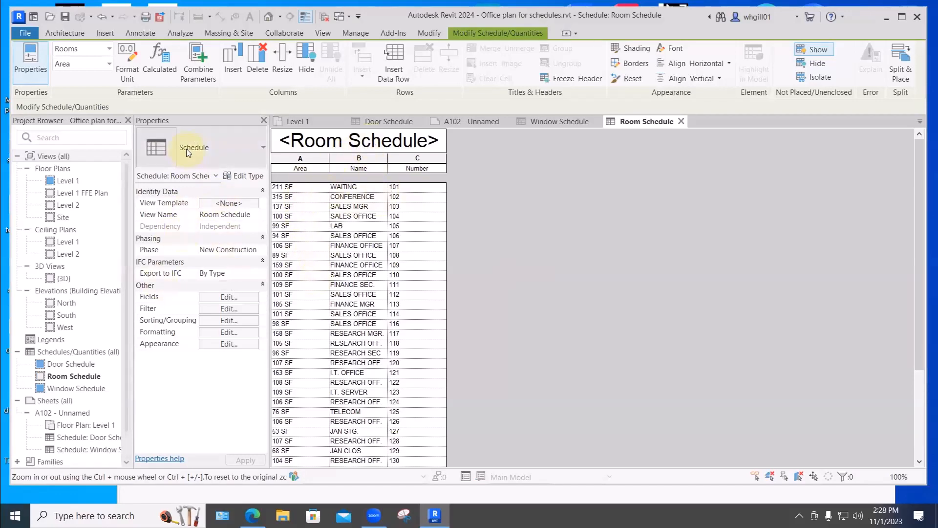
Reorder the room schedule's fields to Number, Name, Area.
left_click(229, 297)
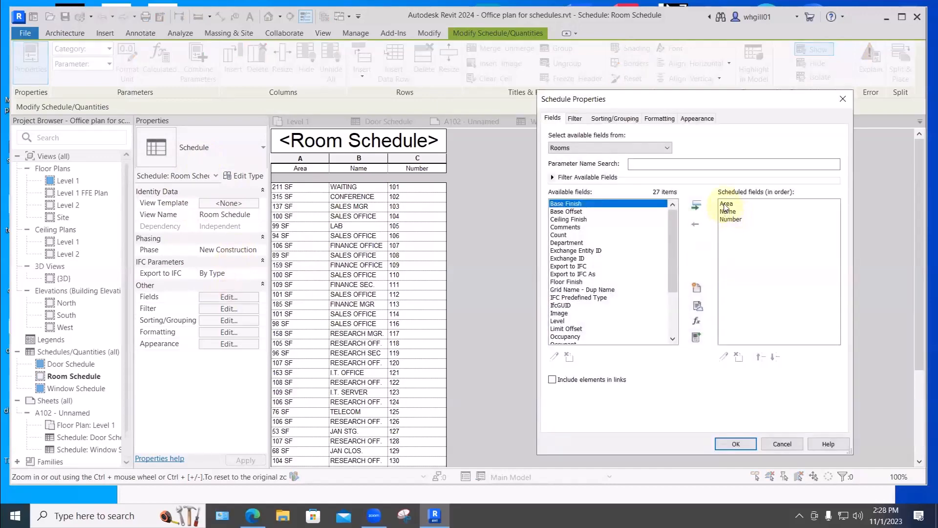
left_click(726, 203)
left_click(774, 357)
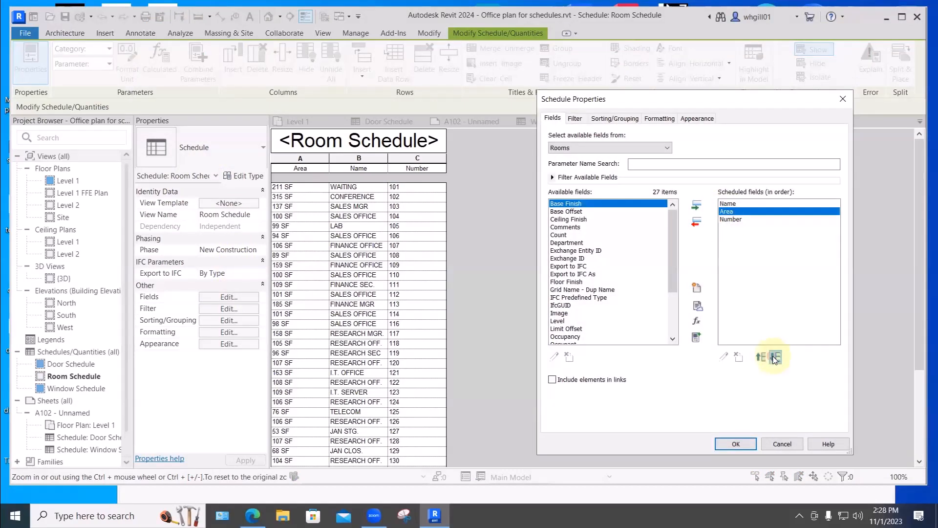
left_click(774, 357)
left_click(727, 211)
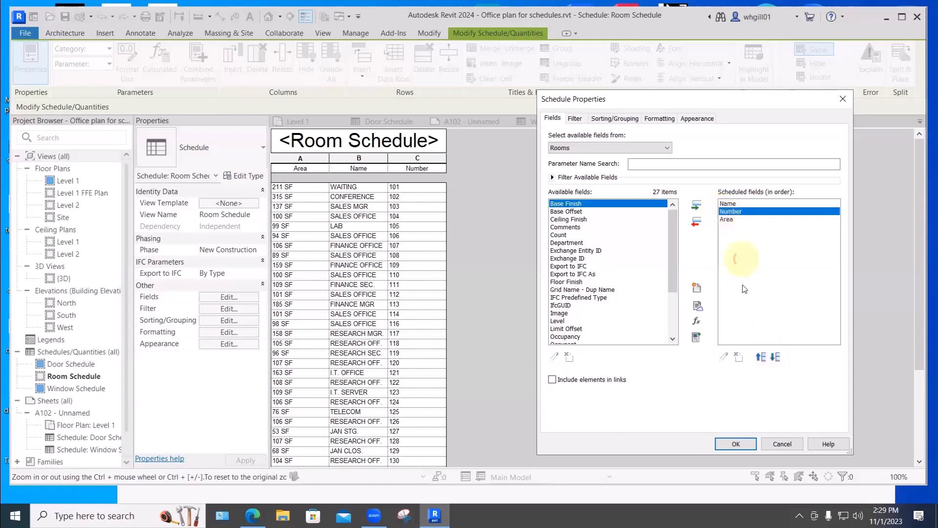
left_click(758, 356)
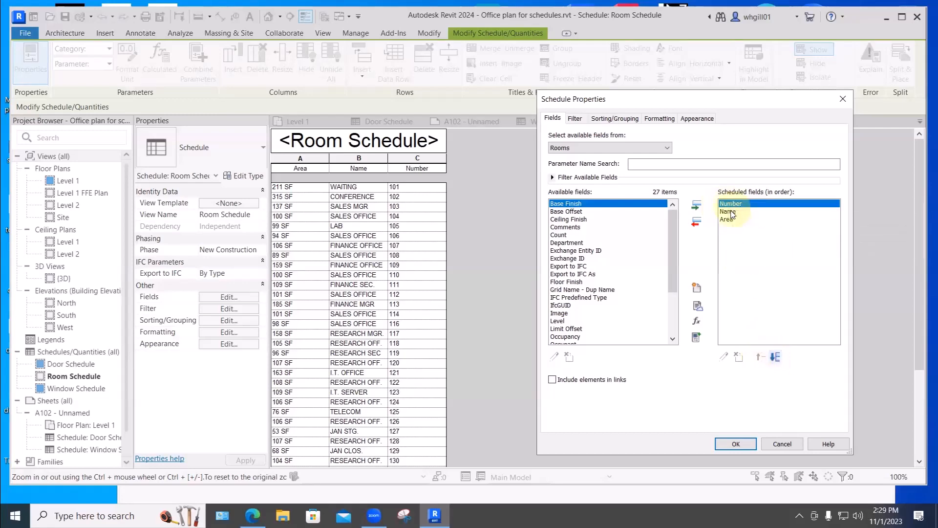
left_click(735, 446)
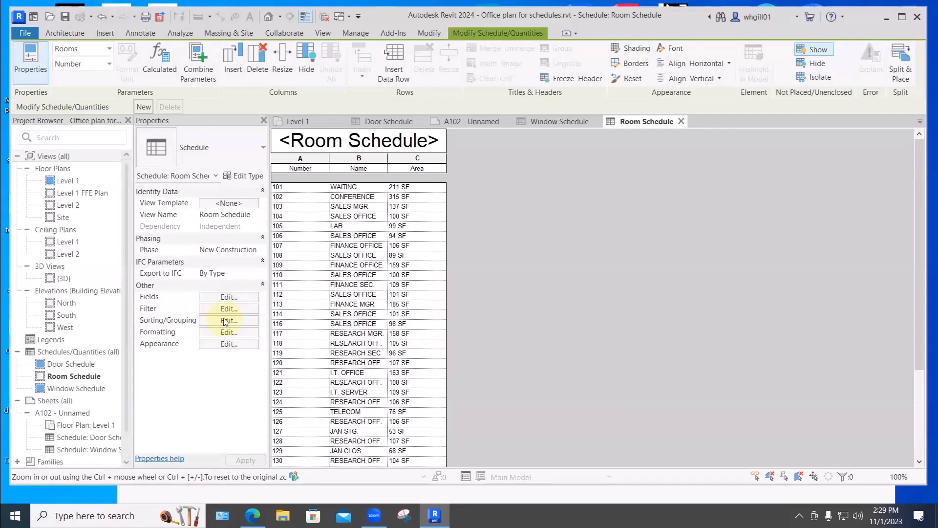
Sort the room schedule by Number in ascending order.
left_click(225, 321)
left_click(625, 139)
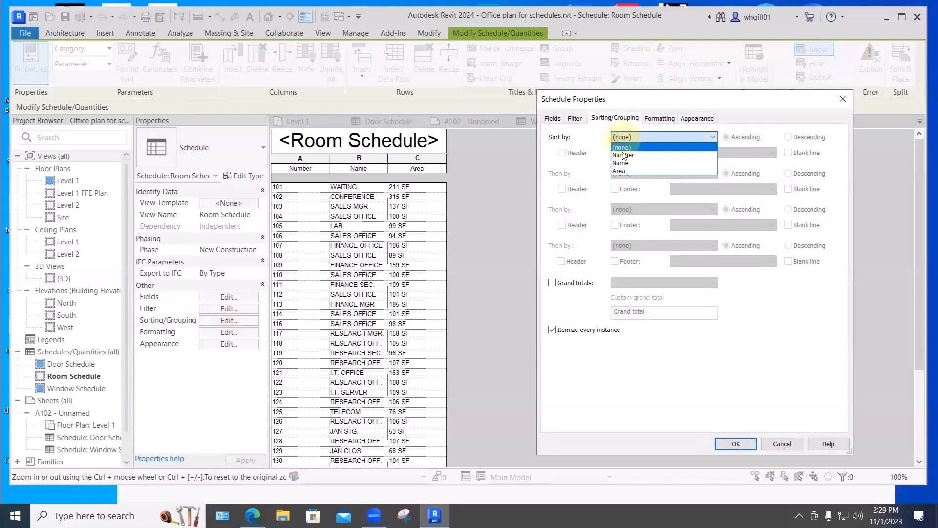
left_click(625, 151)
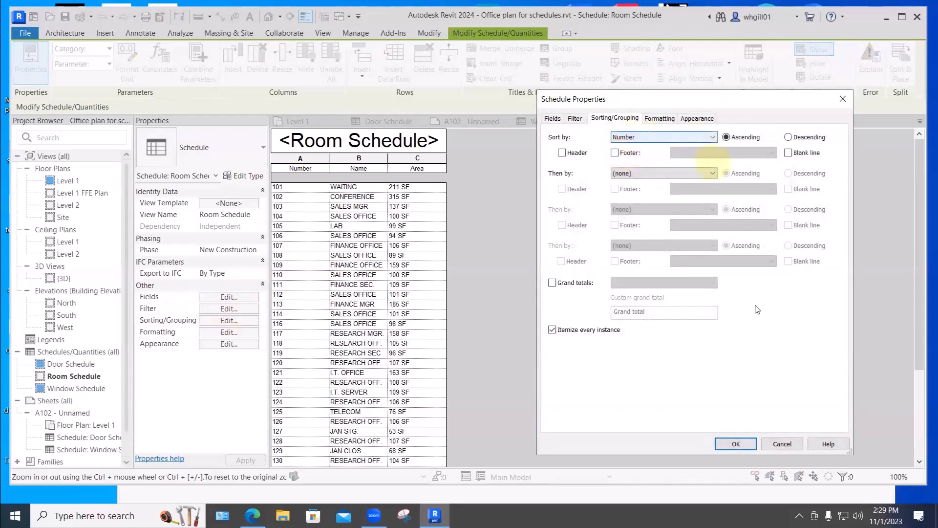
left_click(735, 444)
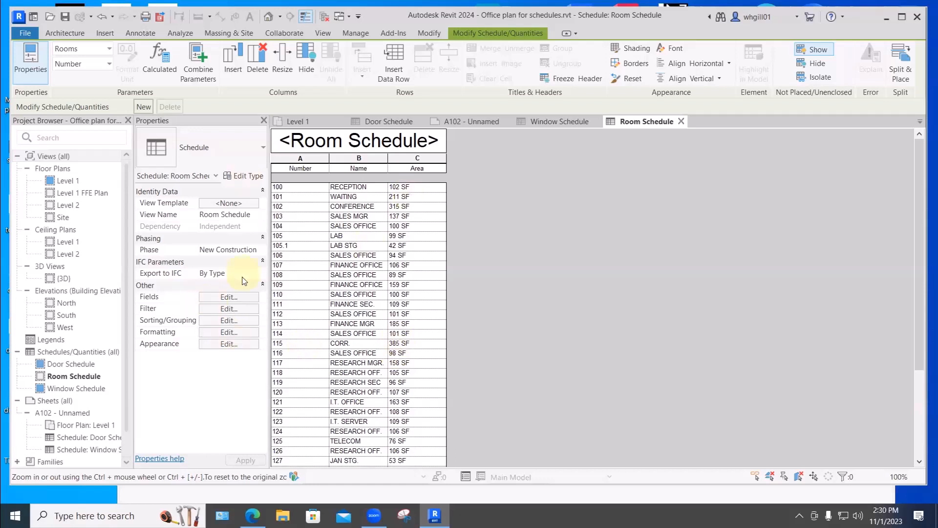
Right-align the Area field of the room schedule and set it to calculate totals.
left_click(228, 333)
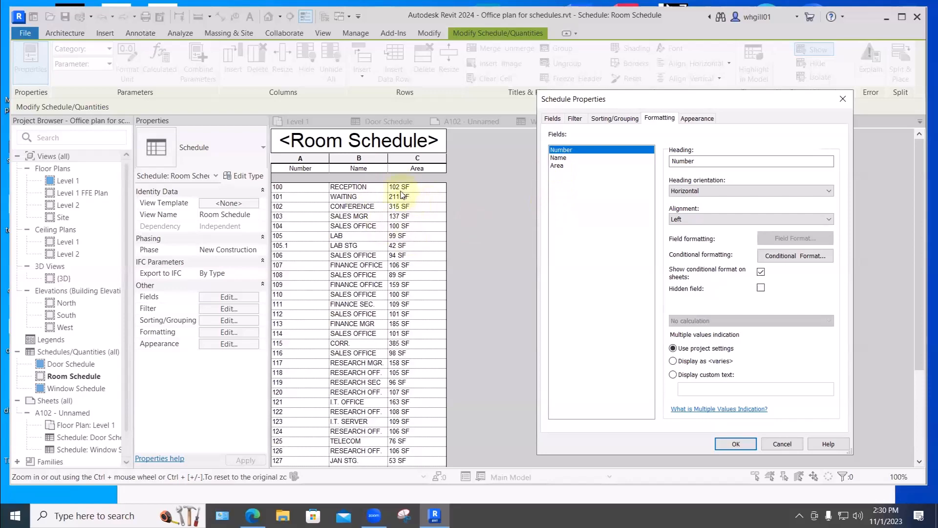
left_click(560, 166)
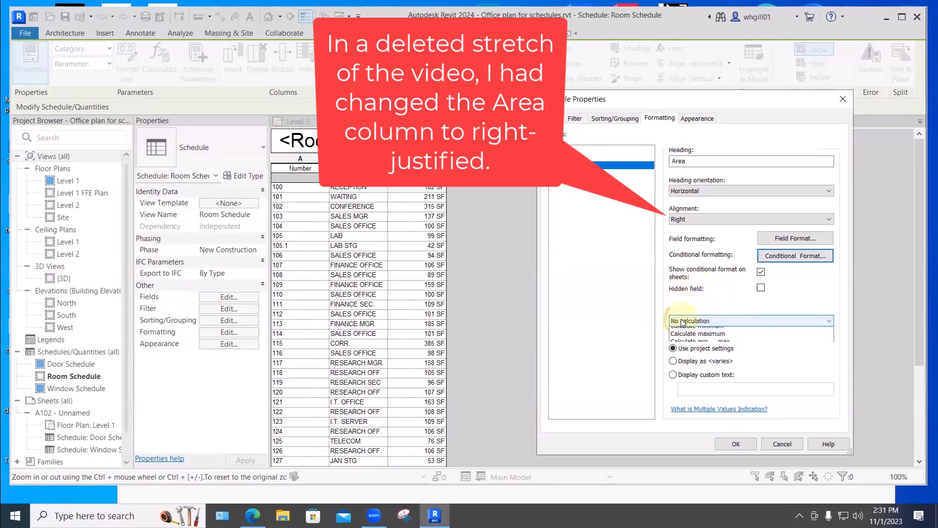
left_click(679, 322)
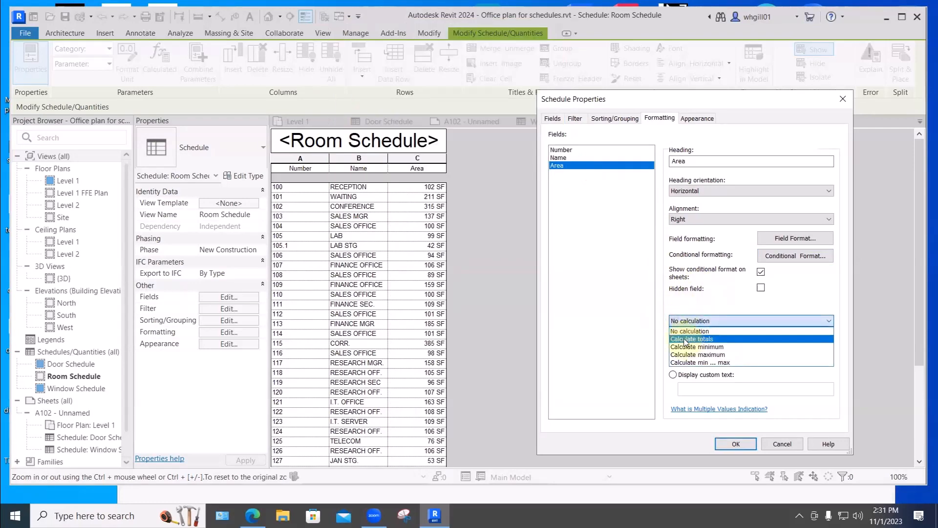
left_click(685, 339)
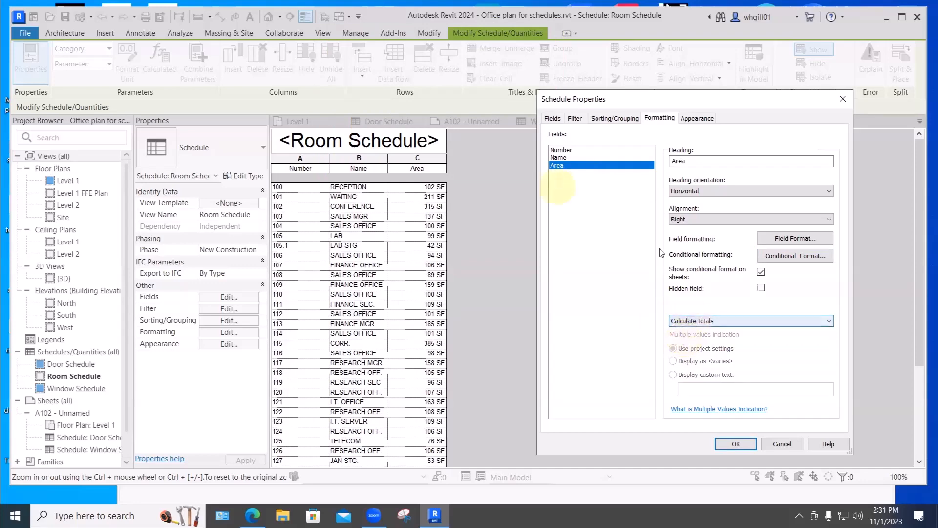
left_click(735, 444)
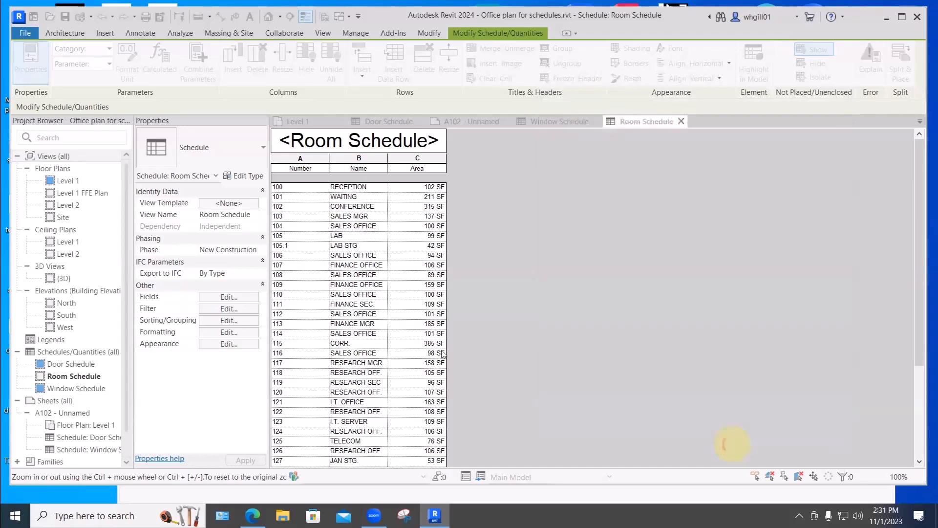
scroll(482, 340, "down", 5)
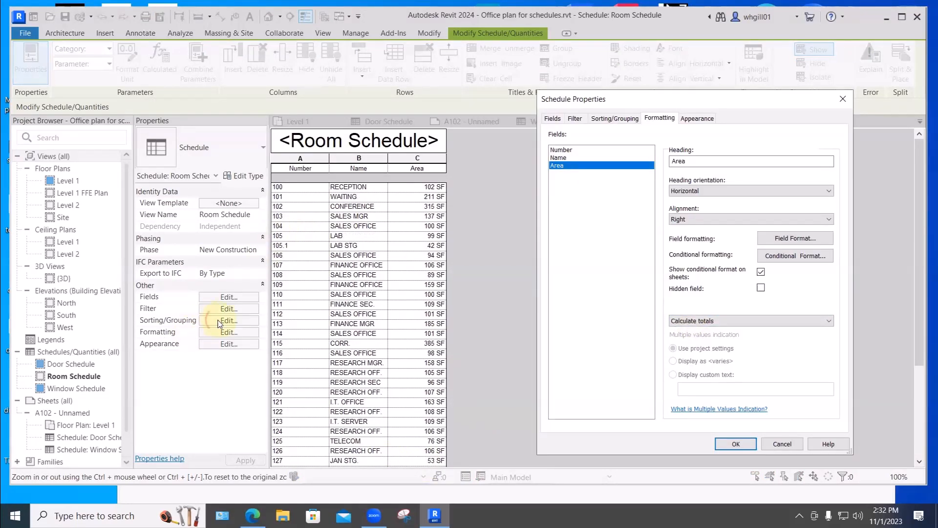
left_click(745, 444)
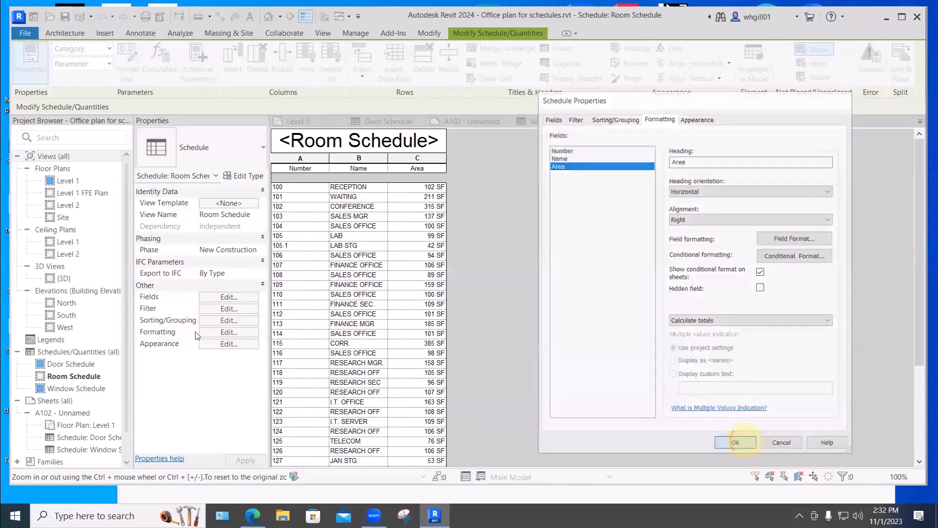
Enable grand totals for the room schedule, showing title, count, and totals.
left_click(228, 320)
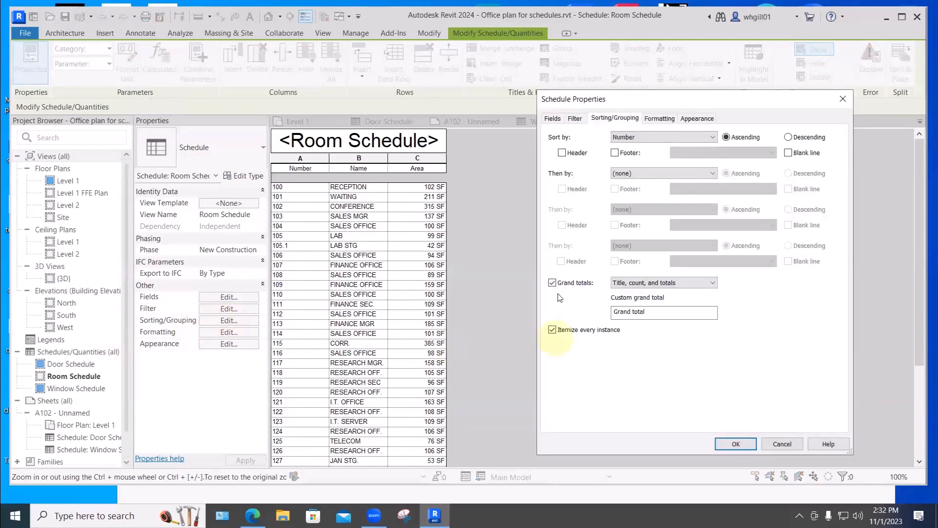
left_click(552, 283)
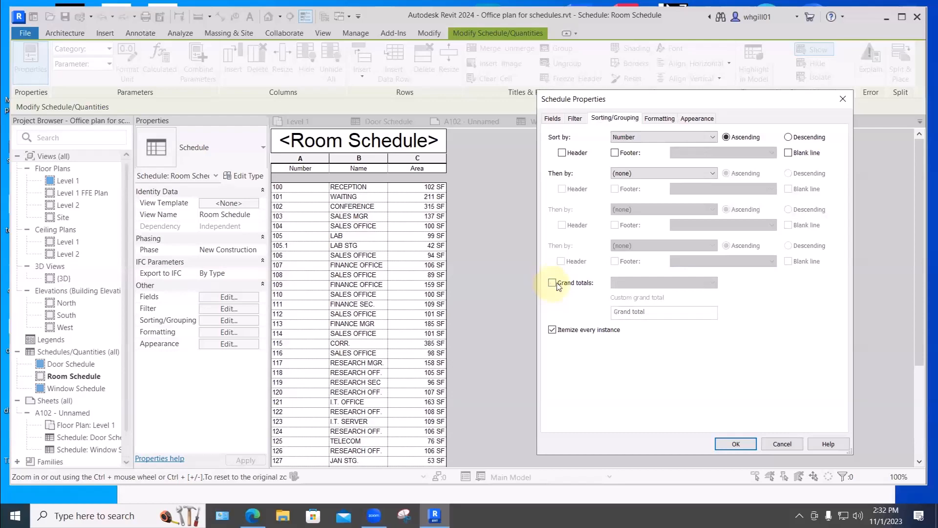
left_click(553, 284)
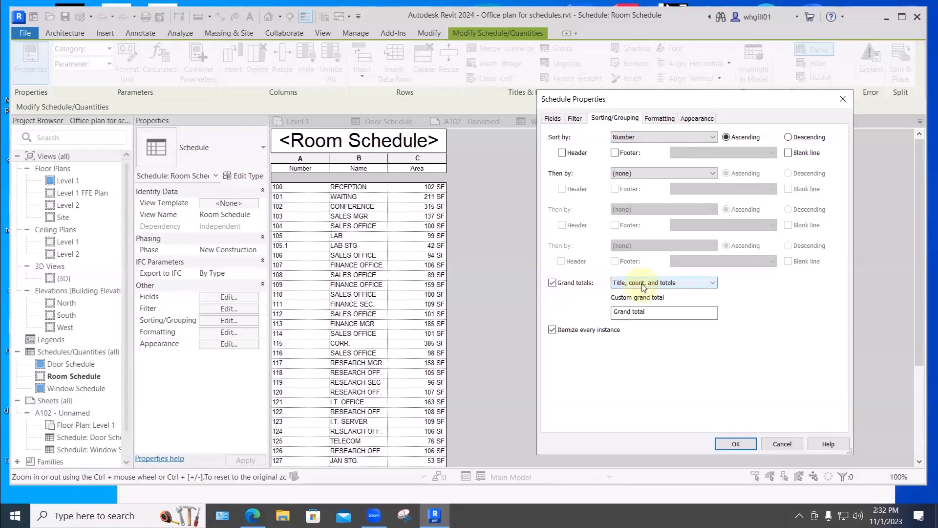
left_click(736, 443)
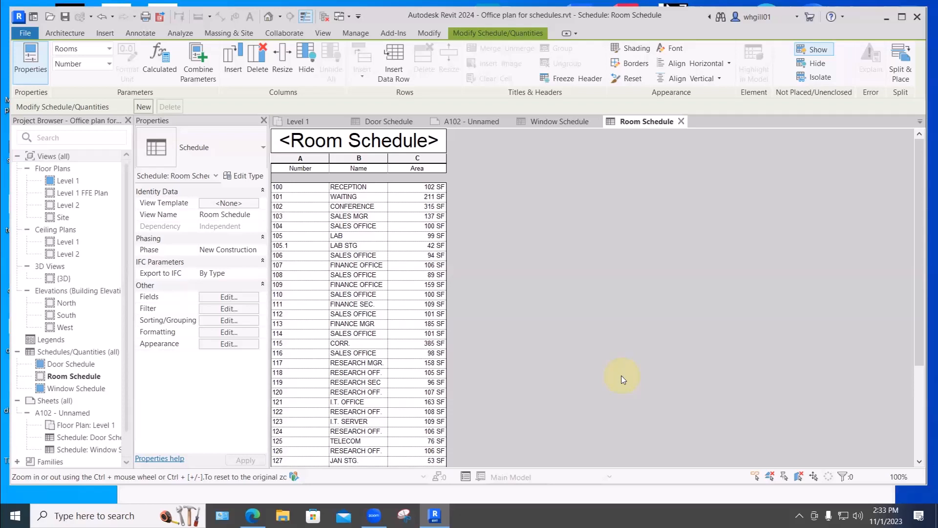
Add the Department field to the room schedule and place it between Name and Area.
left_click(223, 299)
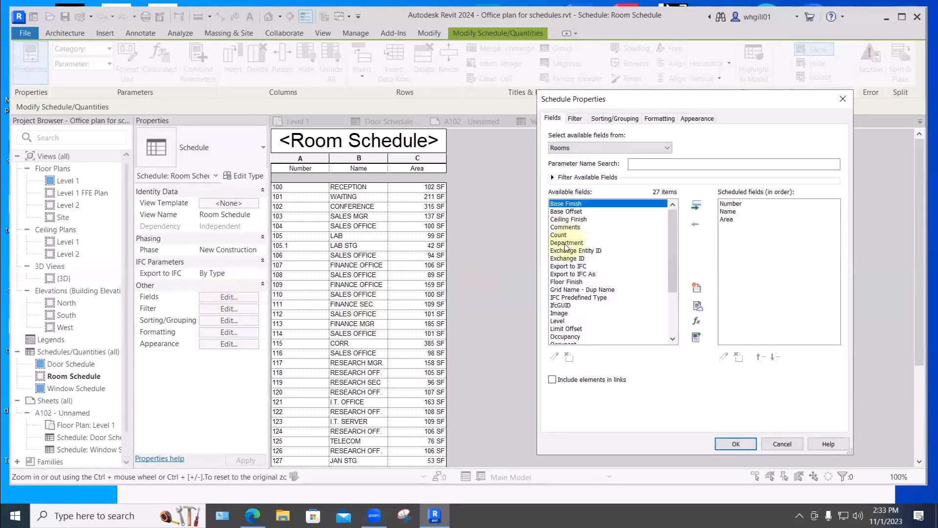
left_click(564, 242)
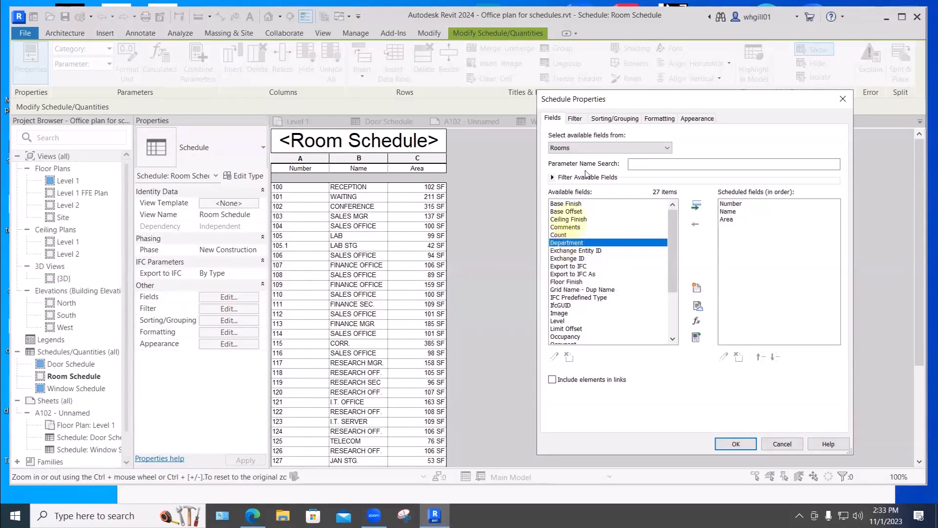
left_click(696, 209)
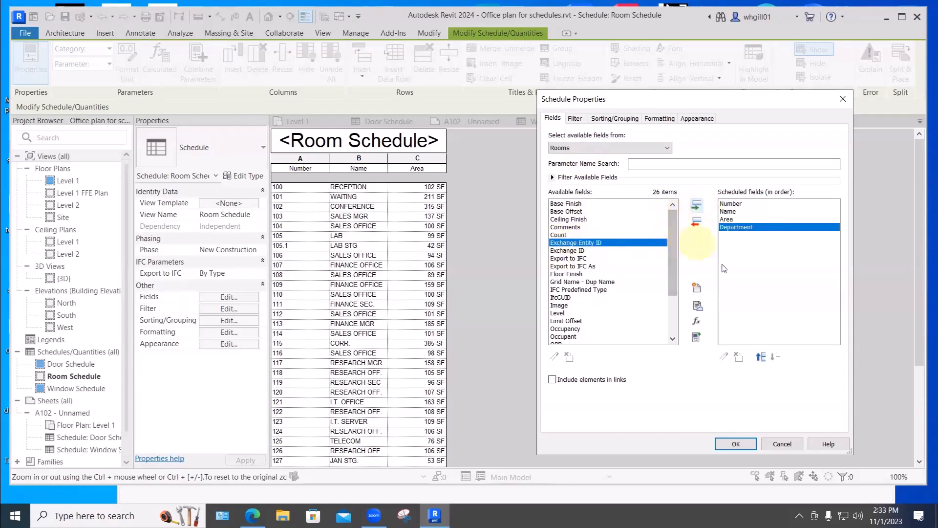
left_click(760, 358)
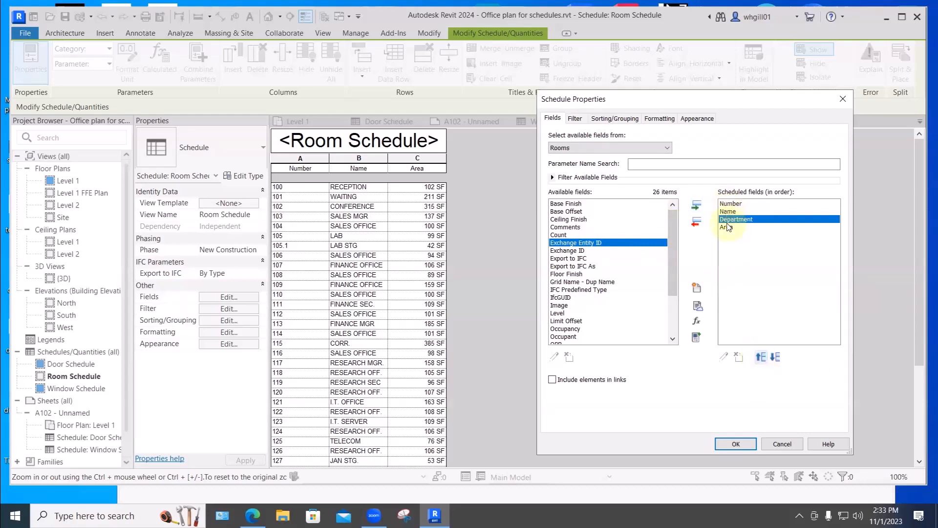
left_click(730, 443)
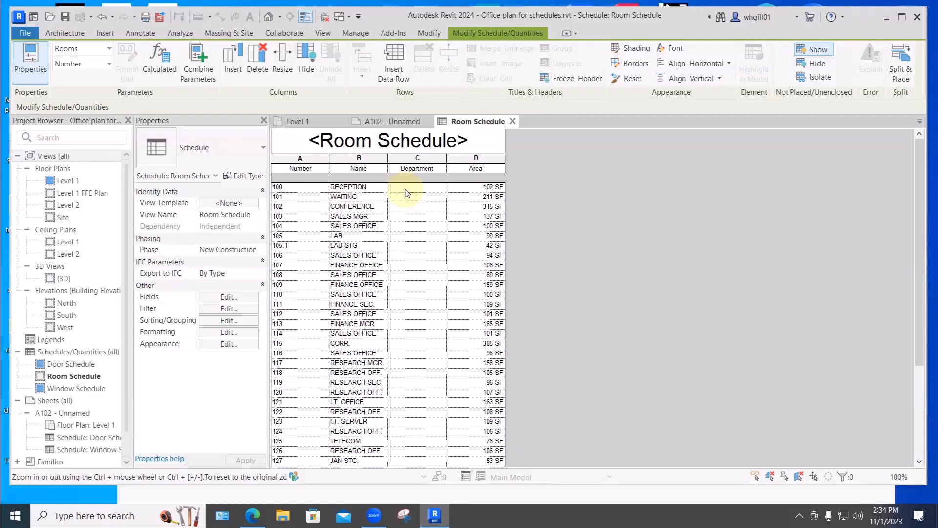
Set the department of rooms 100 RECEPTION, 101 WAITING and 102 CONFERENCE to SHARED.
left_click(405, 188)
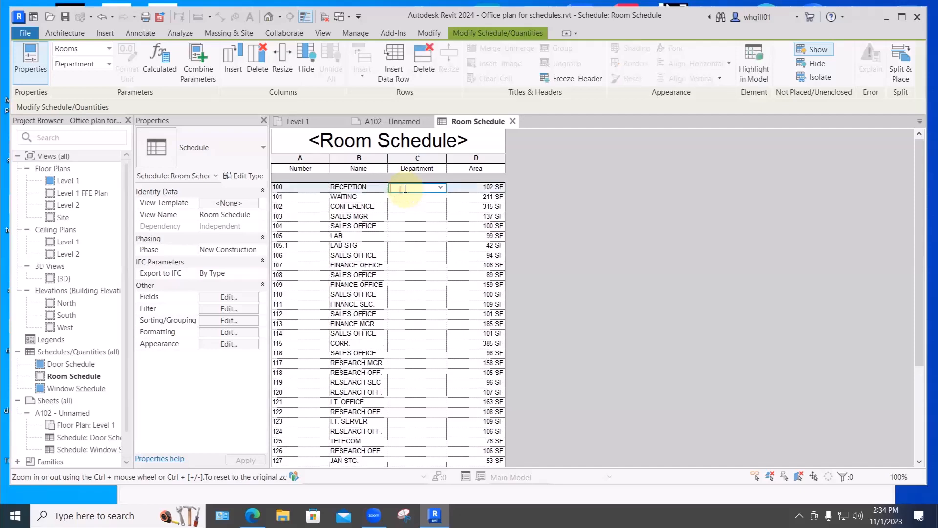
type("SHARED")
key("Return")
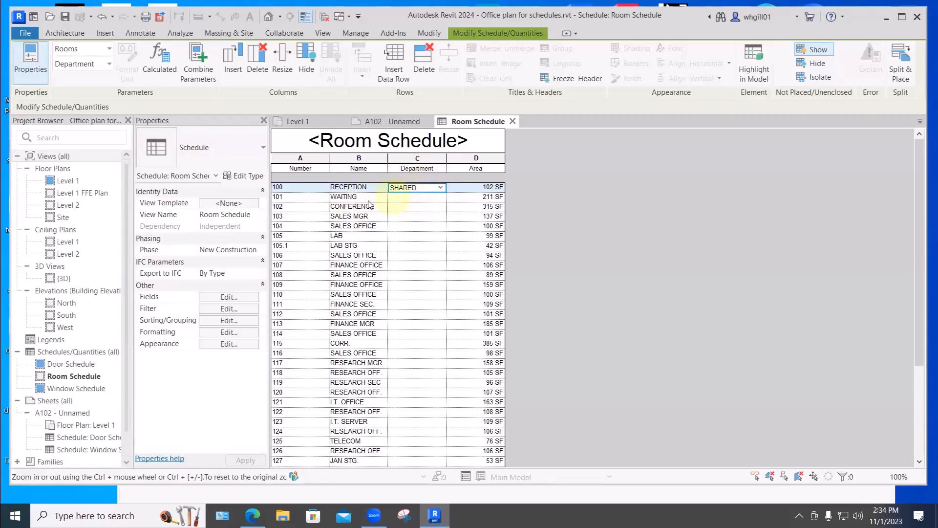
left_click(416, 197)
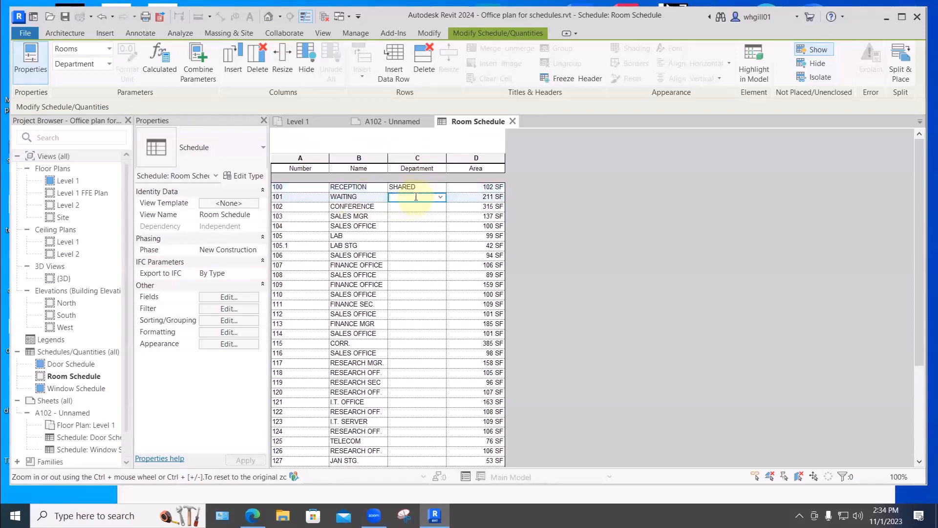
left_click(442, 197)
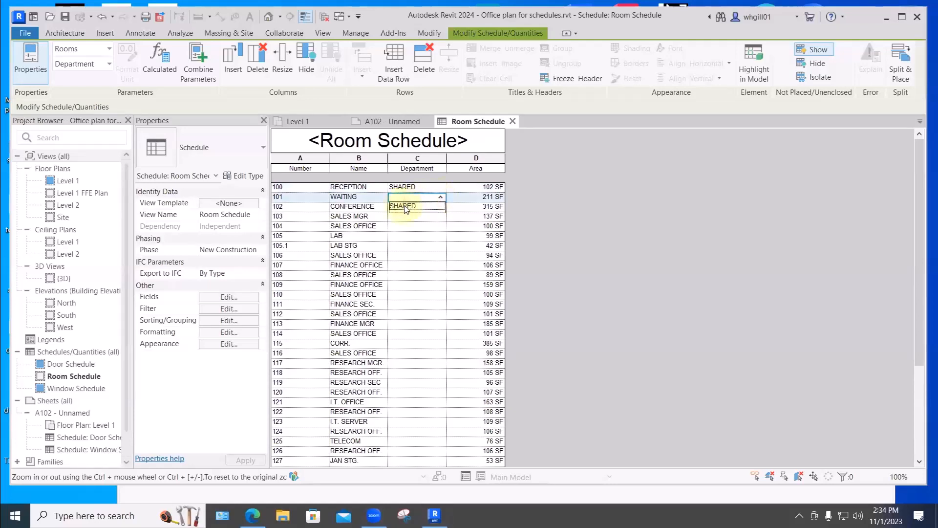
left_click(406, 205)
left_click(410, 206)
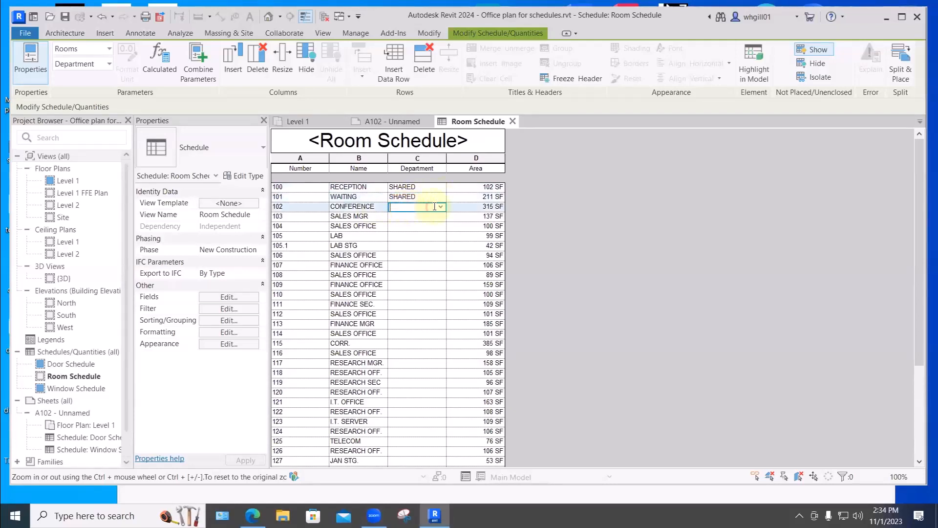
left_click(440, 207)
left_click(415, 216)
Set the department of rooms 103 SALES MGR and 104 SALES OFFICE to SALES.
left_click(396, 216)
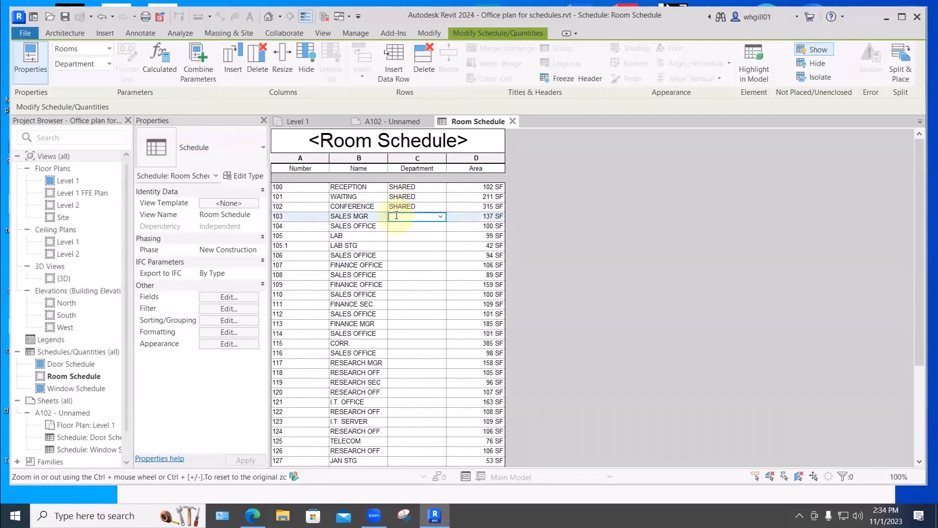
type("SALES")
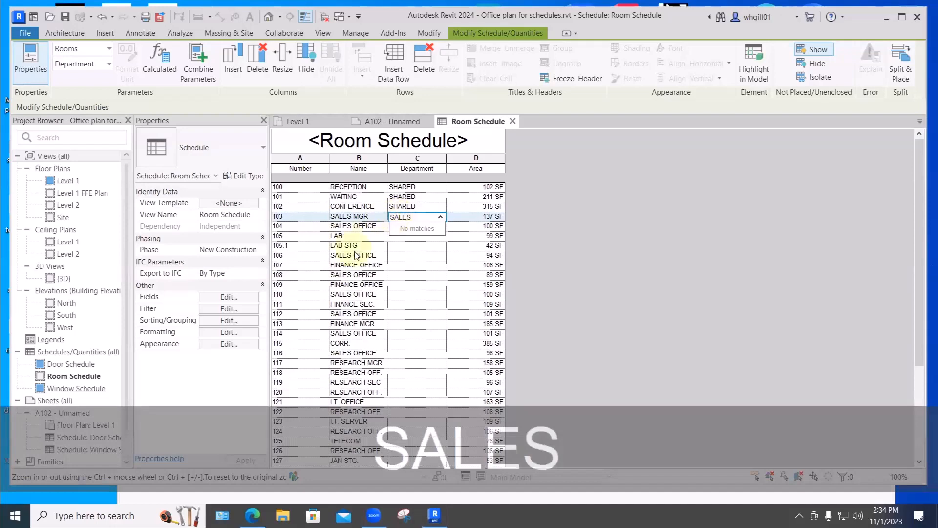
left_click(413, 239)
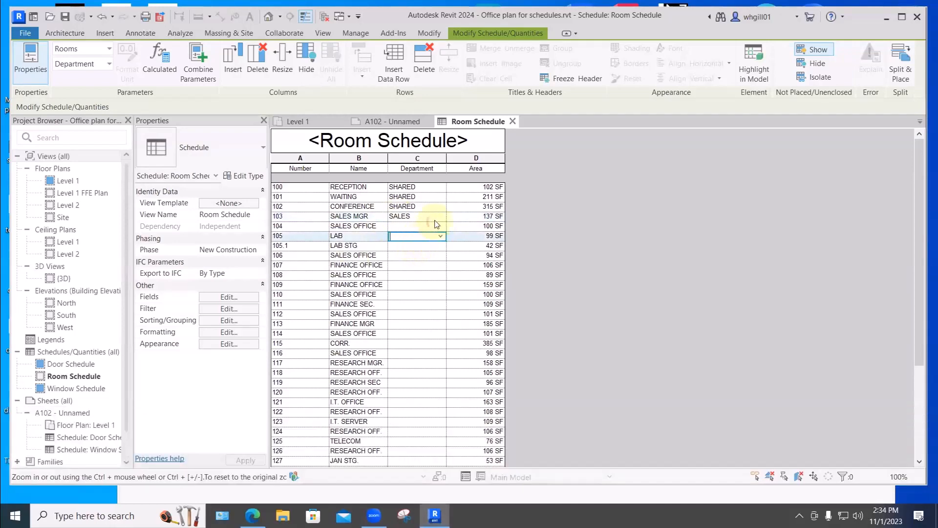
left_click(440, 218)
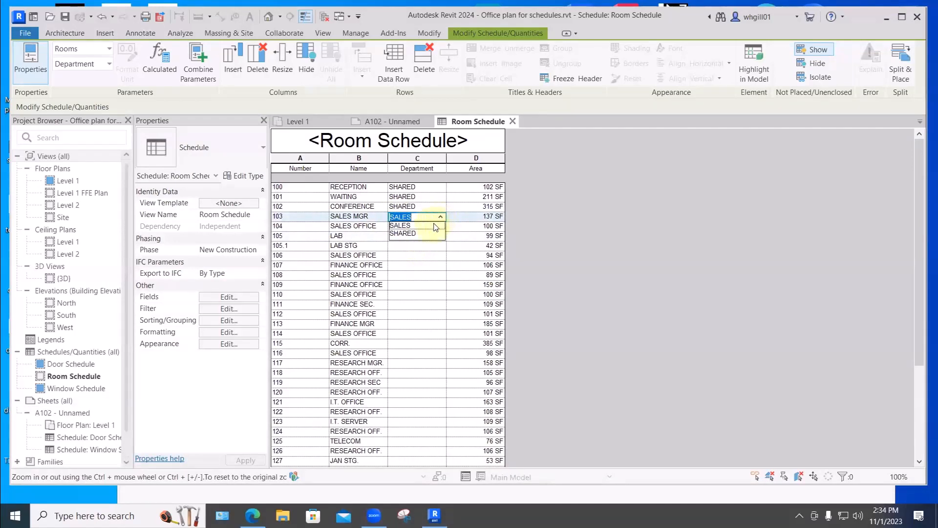
left_click(435, 225)
left_click(442, 226)
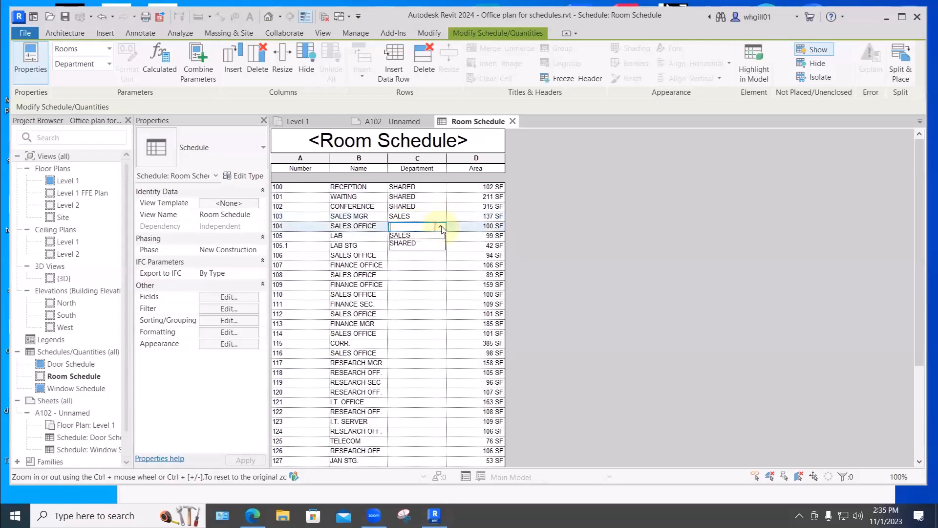
left_click(440, 227)
left_click(414, 236)
Set the department of rooms 105 LAB and 105.1 LAB STG to LAB.
left_click(397, 236)
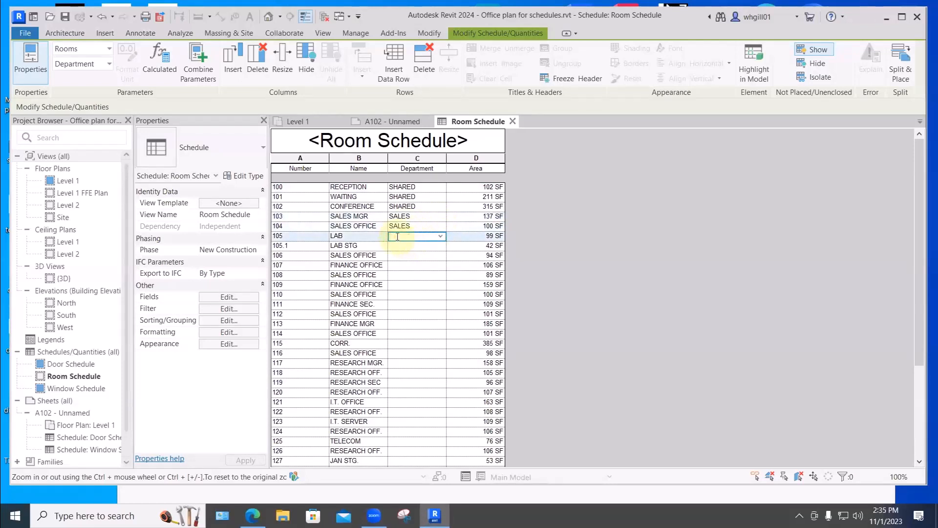
type("LAB")
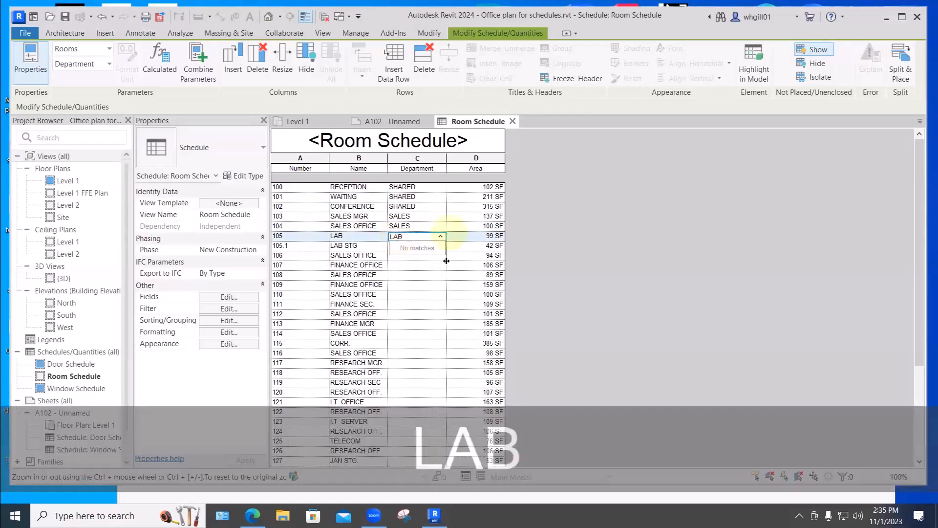
left_click(430, 276)
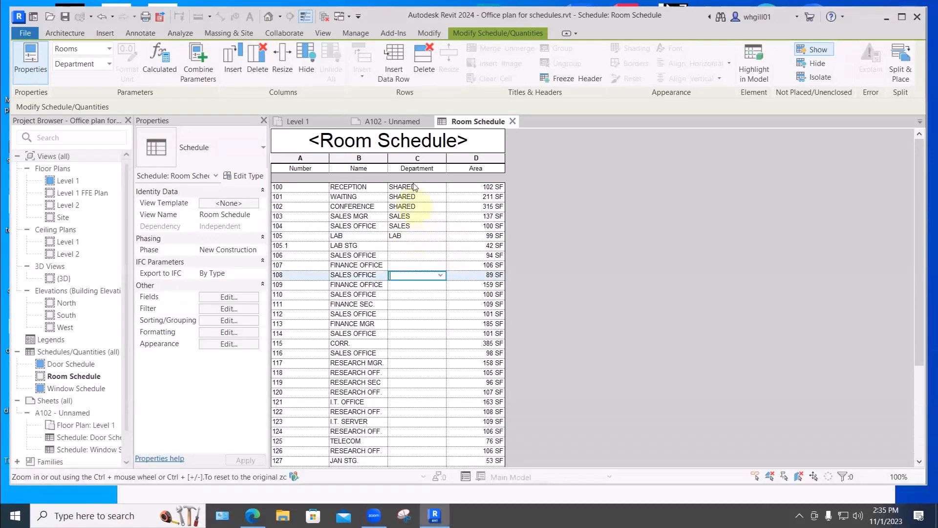
left_click(415, 246)
left_click(440, 246)
left_click(405, 255)
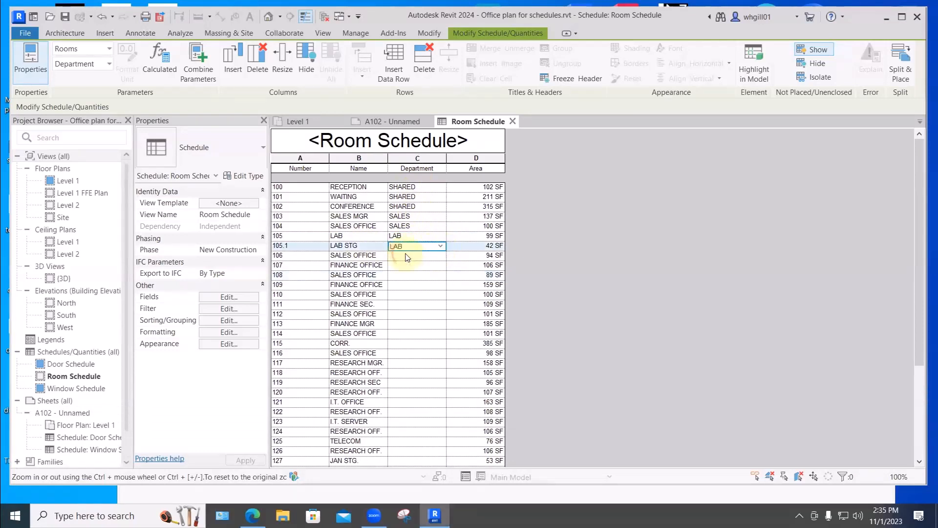
Fill in the departments of rooms 106 to 137 with SALES, FINANCE, RESEARCH, I.T. or SHARED, according to each room's name.
left_click(418, 257)
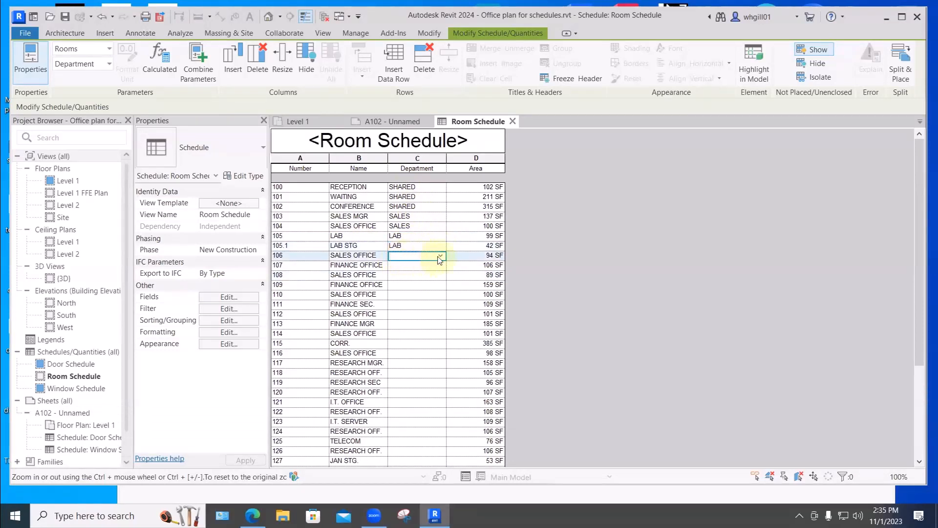
left_click(440, 255)
left_click(409, 275)
left_click(397, 267)
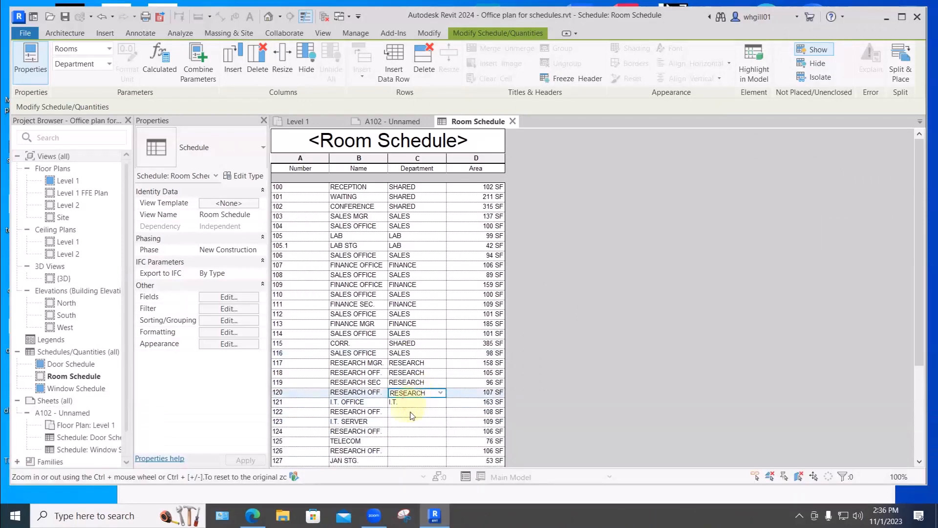
left_click(430, 412)
left_click(441, 412)
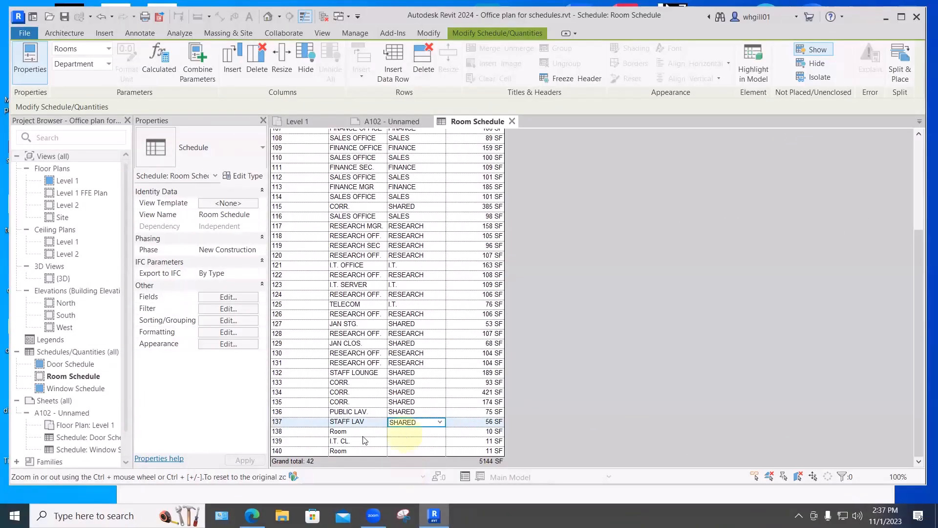
Sort the Room Schedule by Department instead of by Number.
scroll(599, 390, "up", 3)
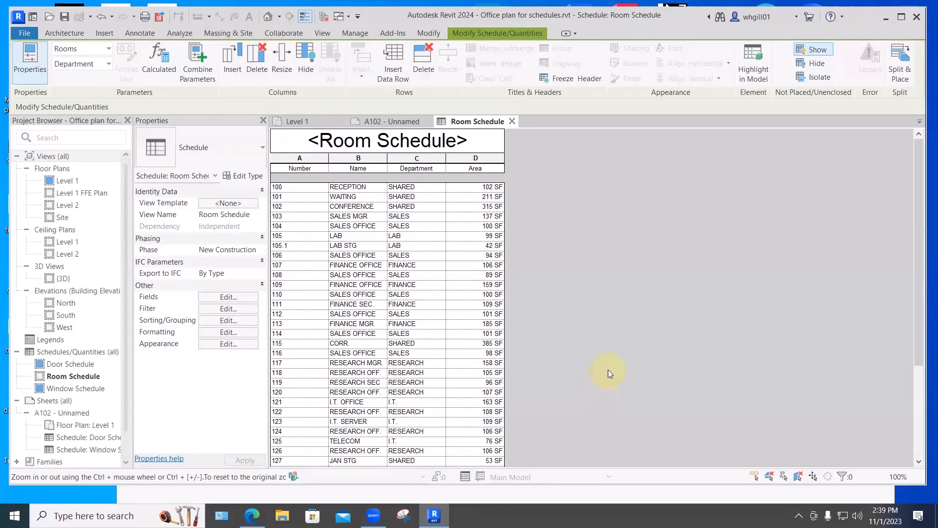
left_click(226, 321)
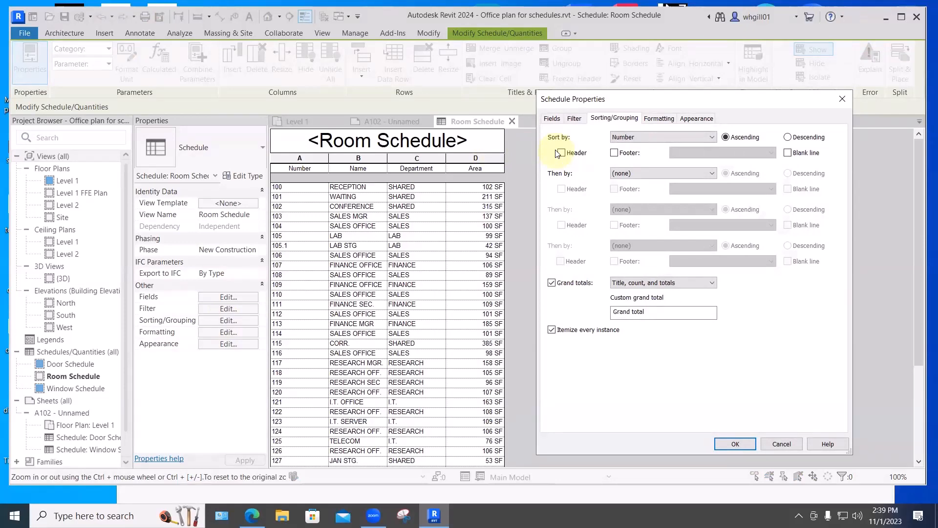
left_click(635, 137)
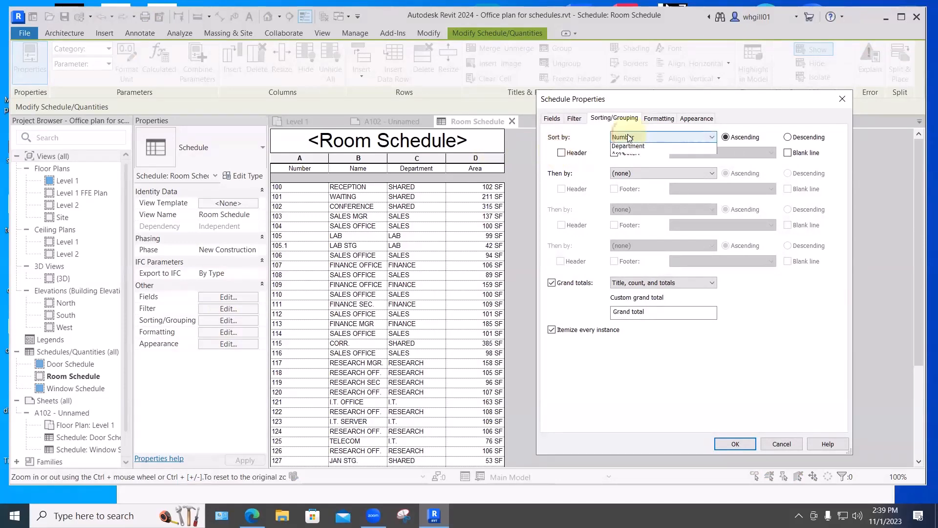
left_click(625, 173)
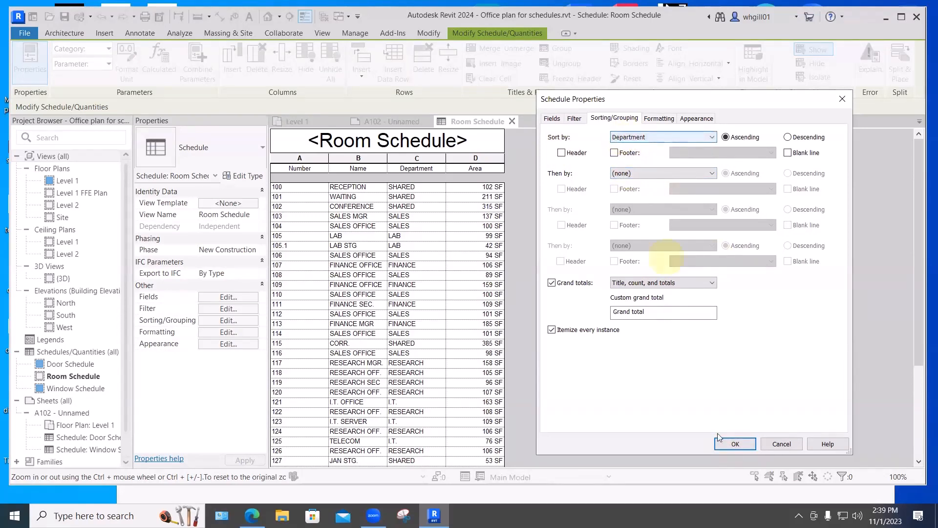
left_click(734, 443)
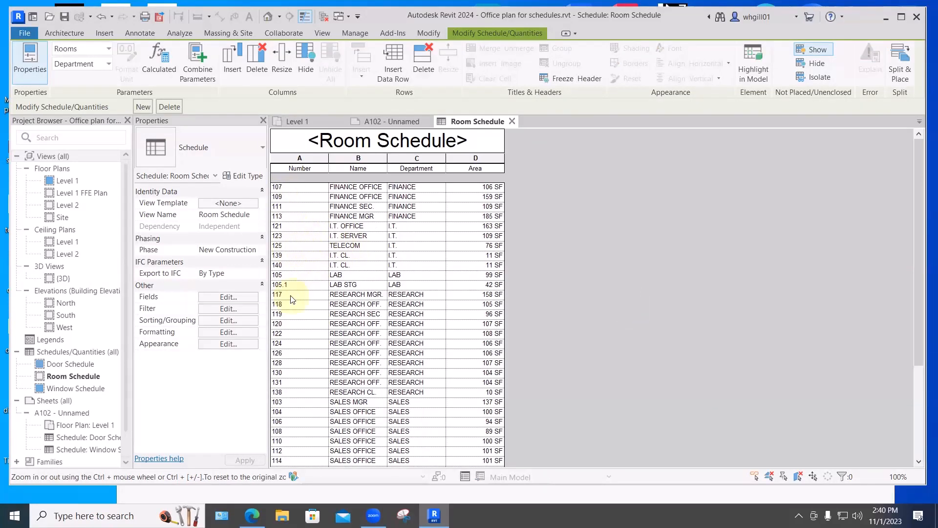
Add Number as the second sort field of the Room Schedule, in ascending order within each department.
left_click(226, 320)
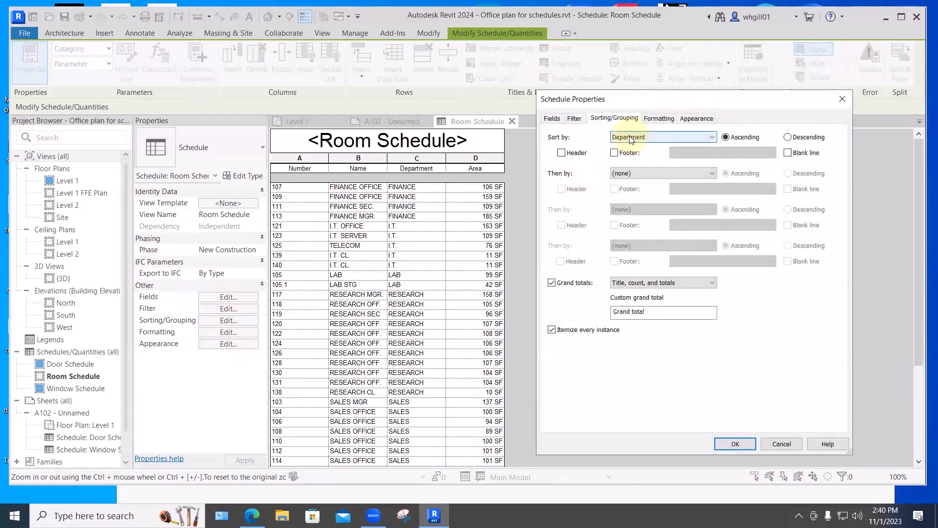
left_click(621, 175)
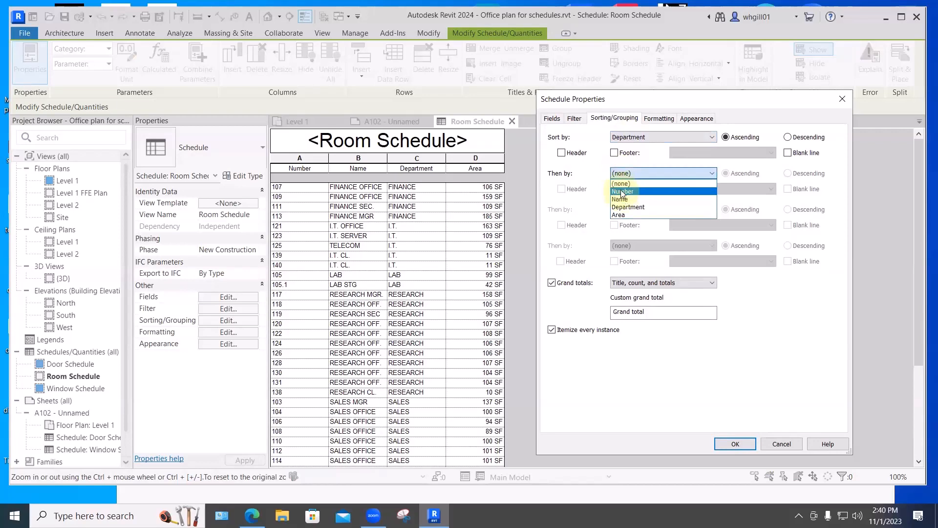
left_click(623, 191)
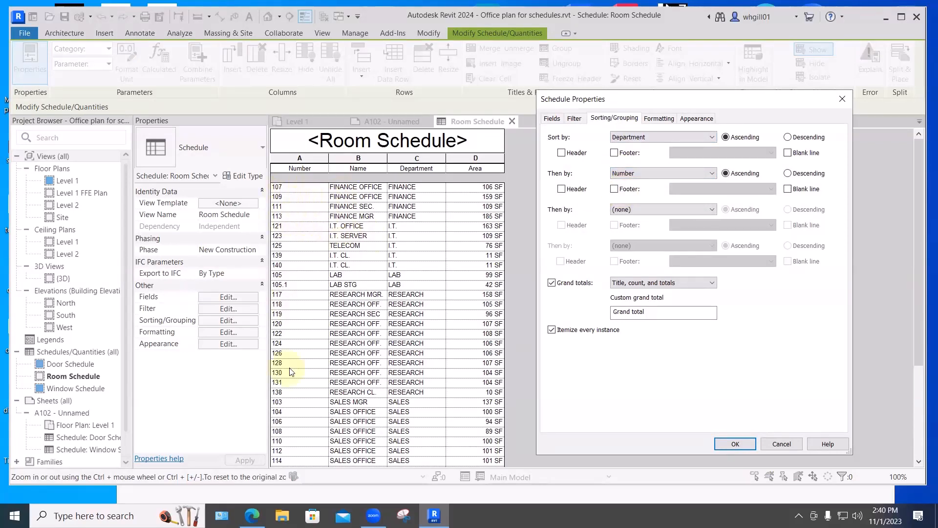
left_click(736, 444)
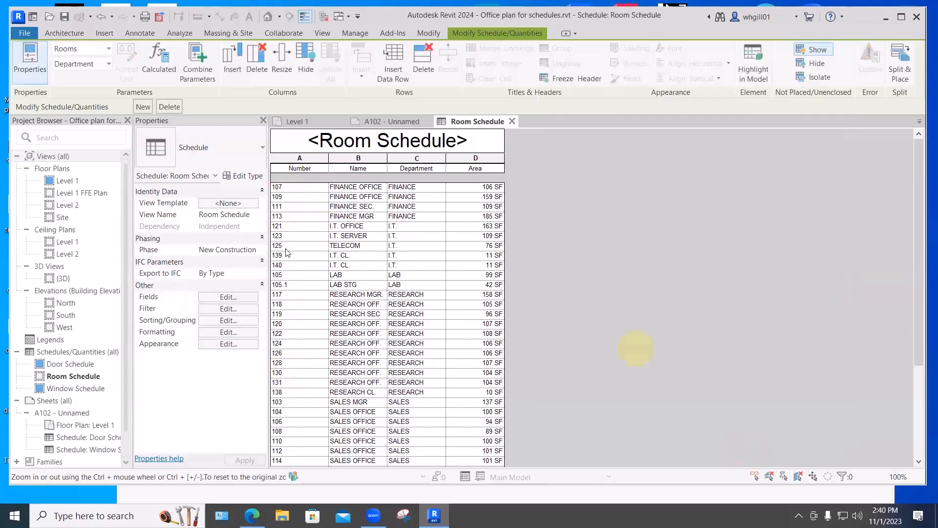
Separate the department groups in the Room Schedule with a blank line.
left_click(224, 320)
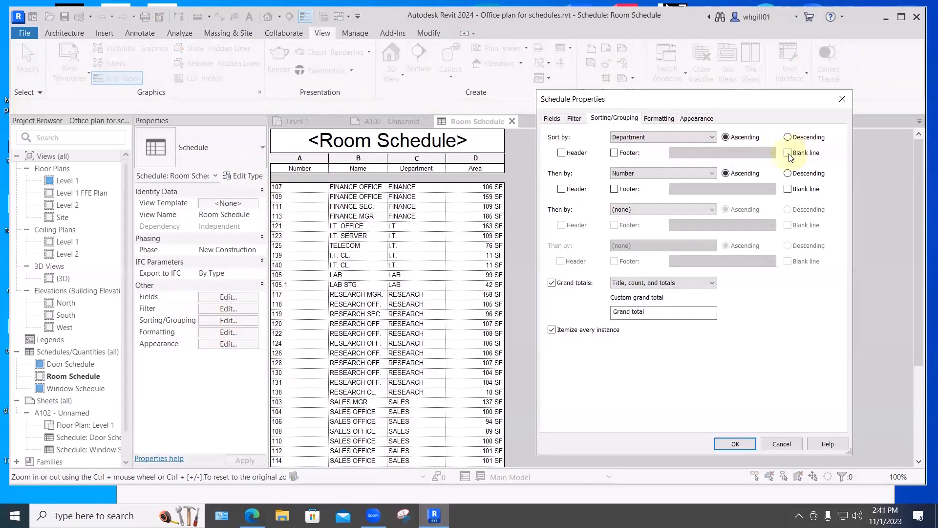
left_click(789, 153)
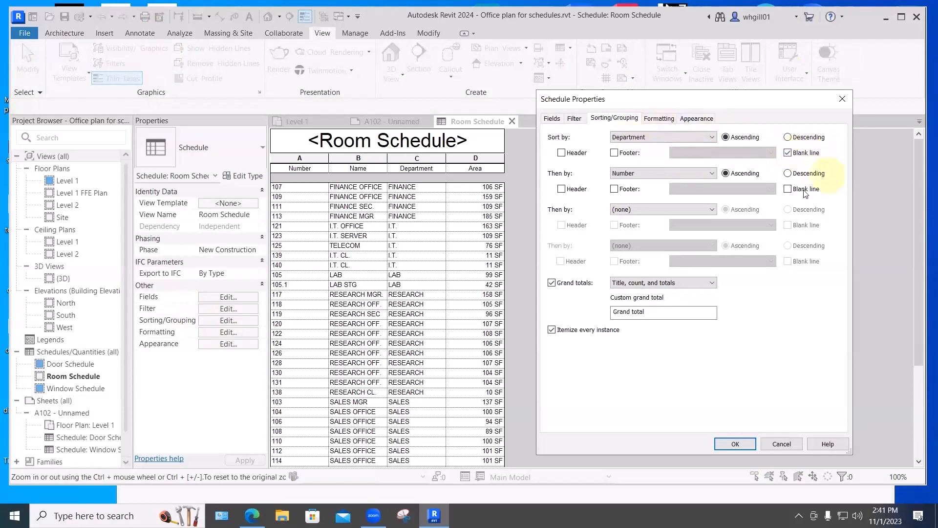
left_click(735, 444)
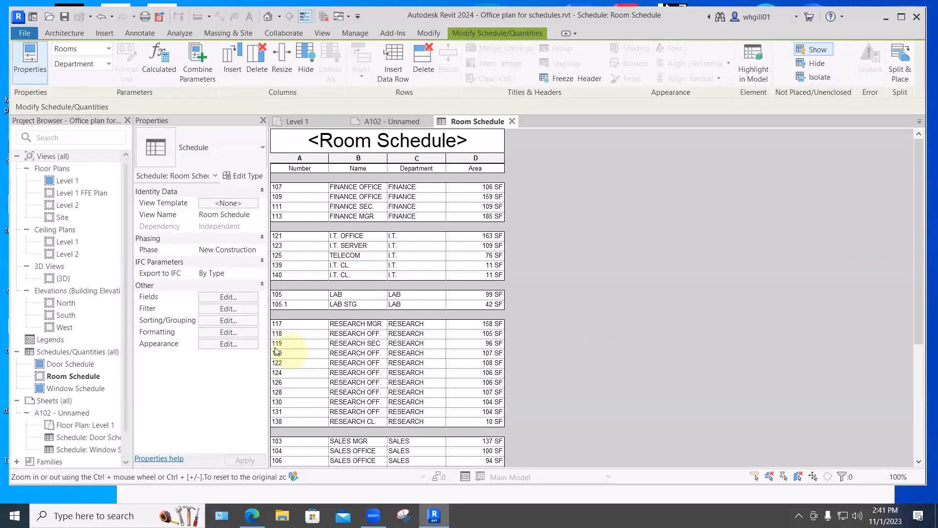
Add a footer to each department group of the Room Schedule, set to Totals only.
left_click(228, 320)
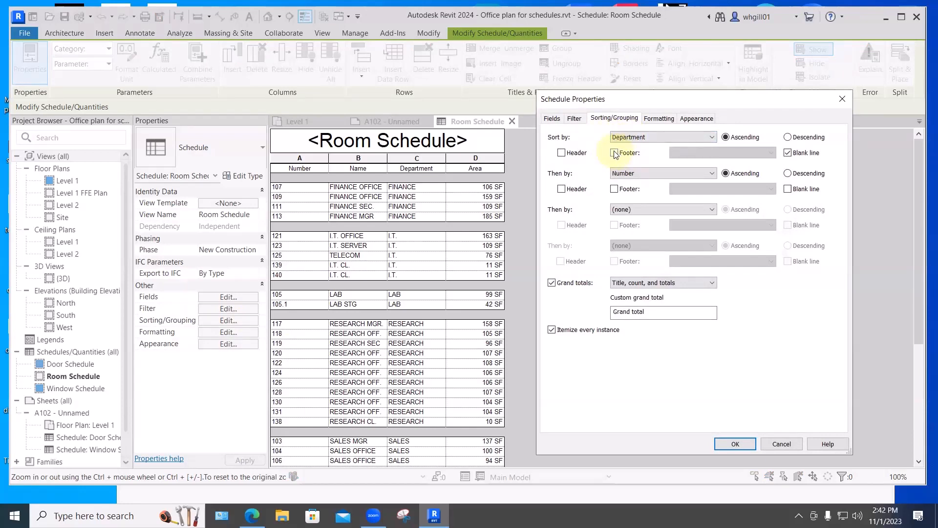
left_click(614, 153)
left_click(771, 152)
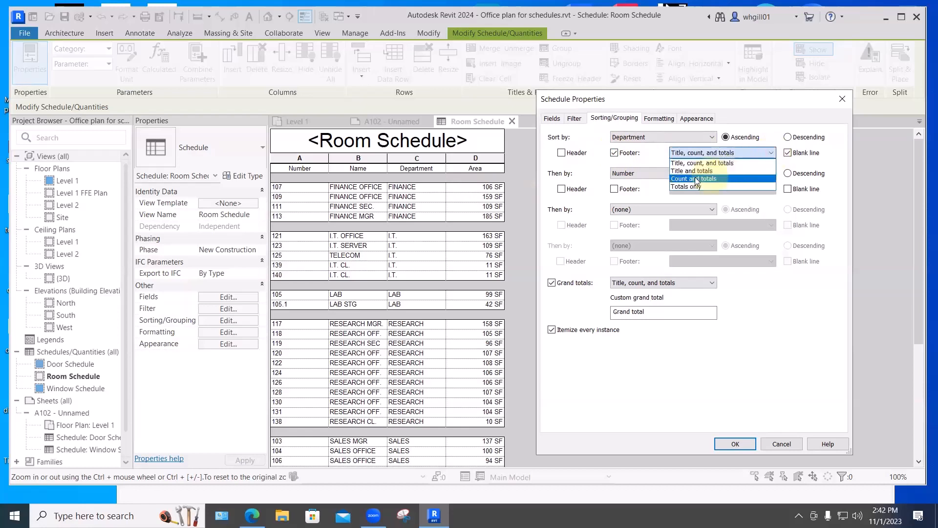
left_click(683, 186)
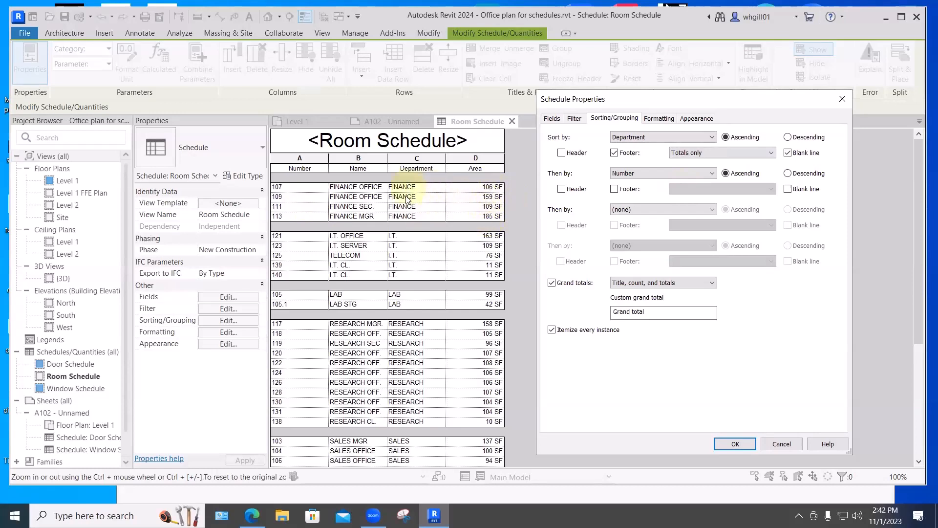
left_click(734, 443)
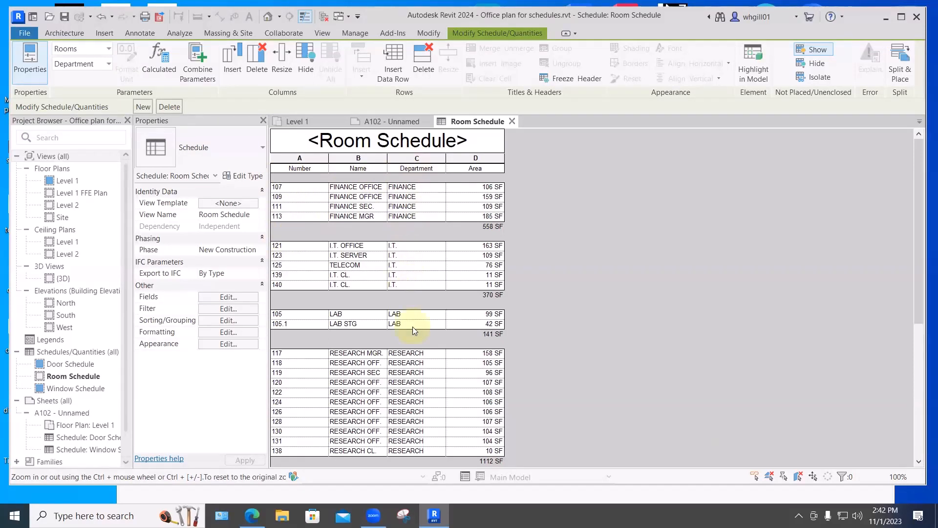
Make Department a hidden field in the Room Schedule's formatting.
left_click(223, 333)
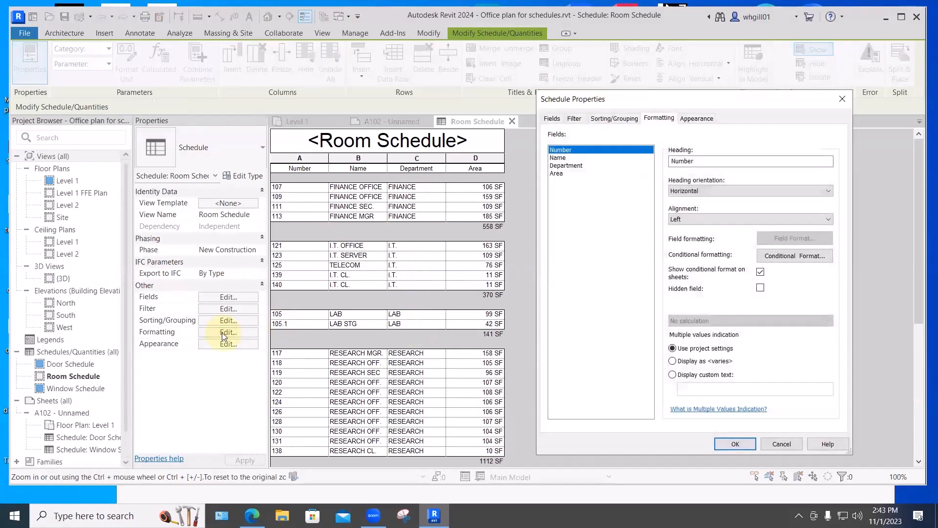
left_click(564, 166)
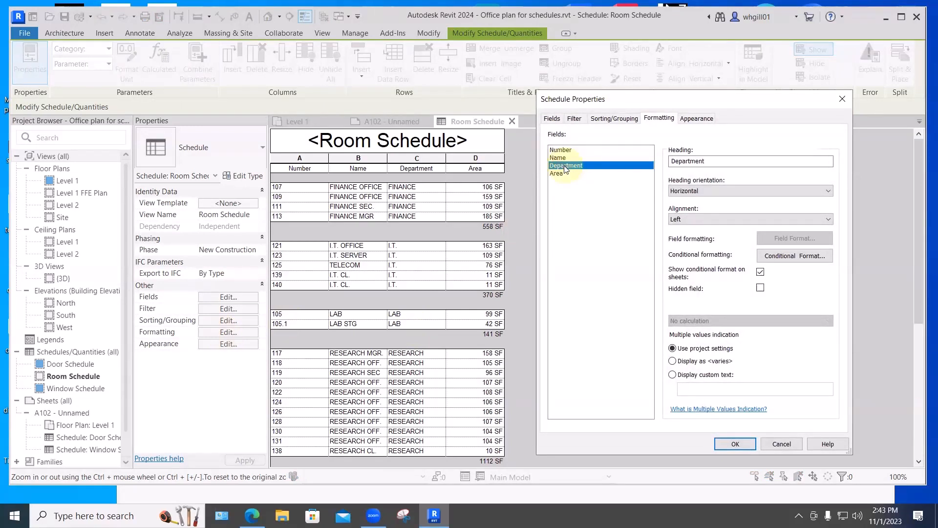
left_click(760, 289)
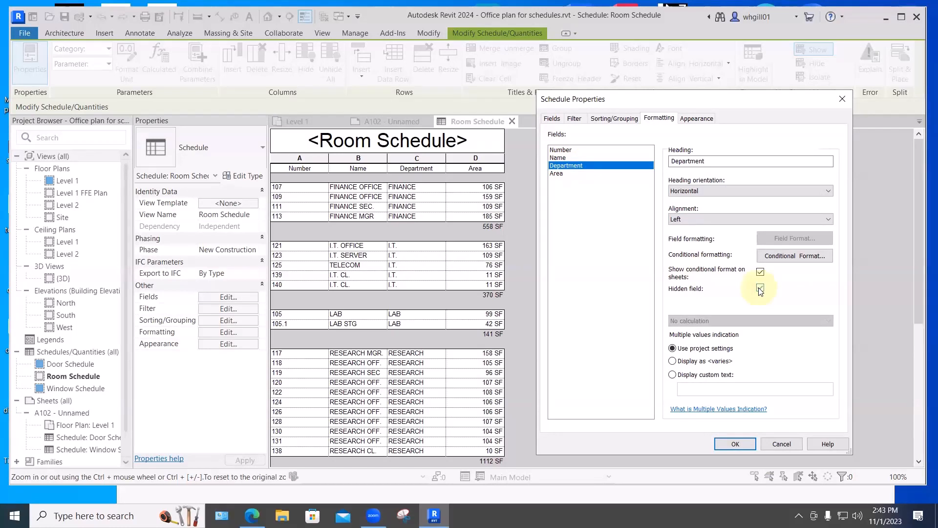
Add a header to each department group, apply the schedule properties and check the groups through to the grand total.
left_click(613, 118)
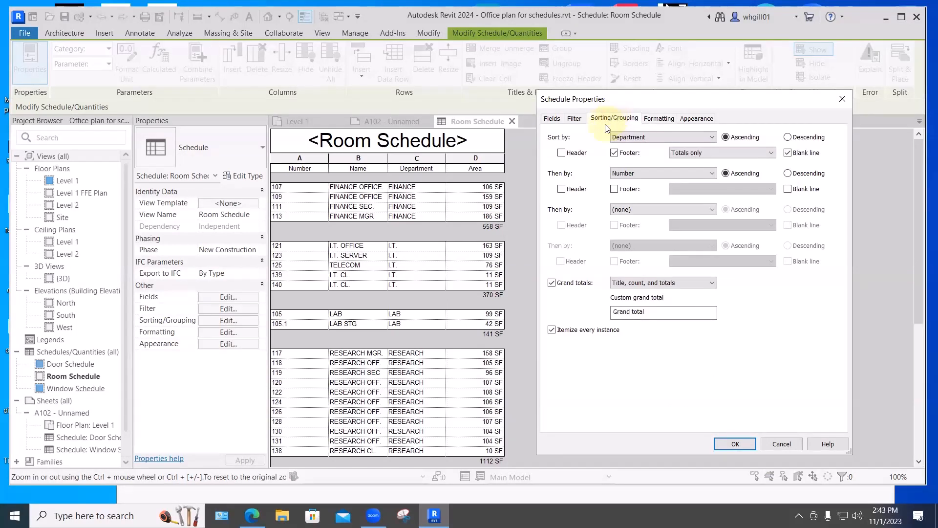
left_click(562, 153)
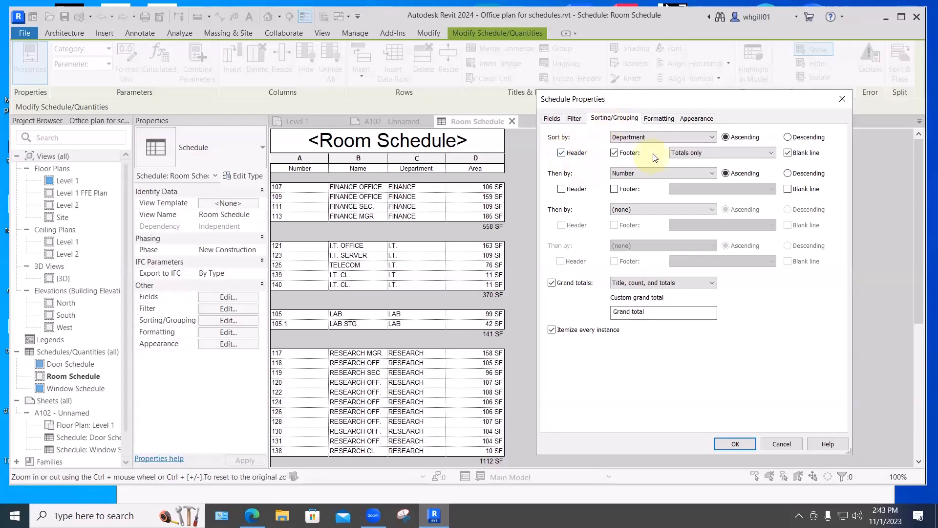
left_click(735, 444)
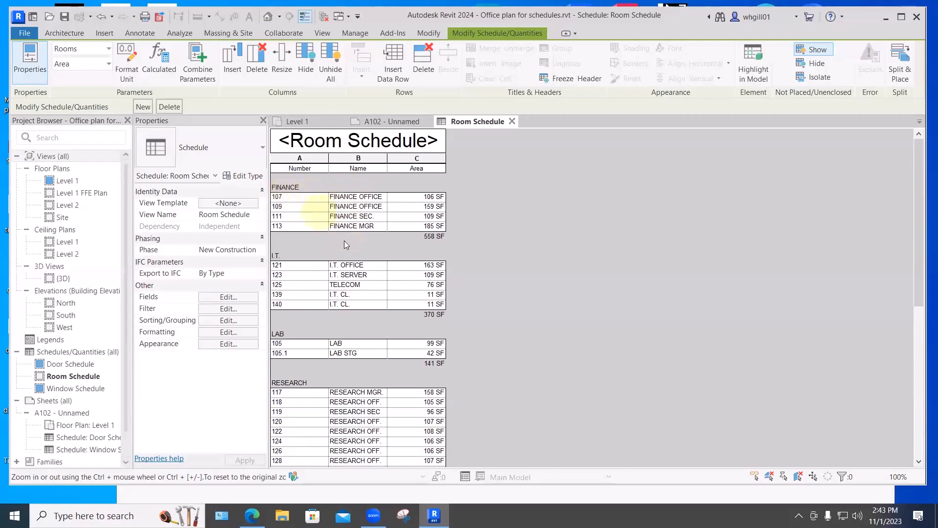
scroll(371, 239, "down", 3)
scroll(434, 381, "down", 4)
left_click(430, 393)
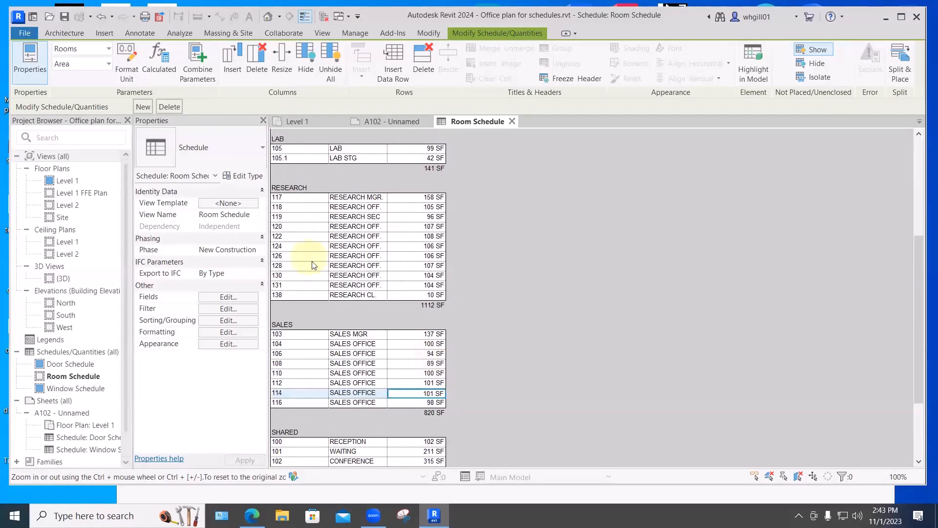
scroll(313, 265, "down", 4)
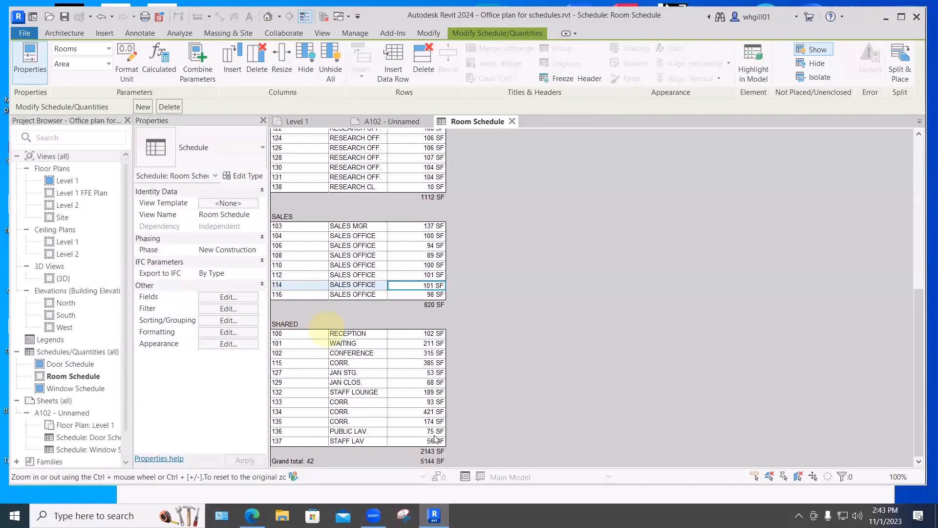
scroll(431, 452, "up", 11)
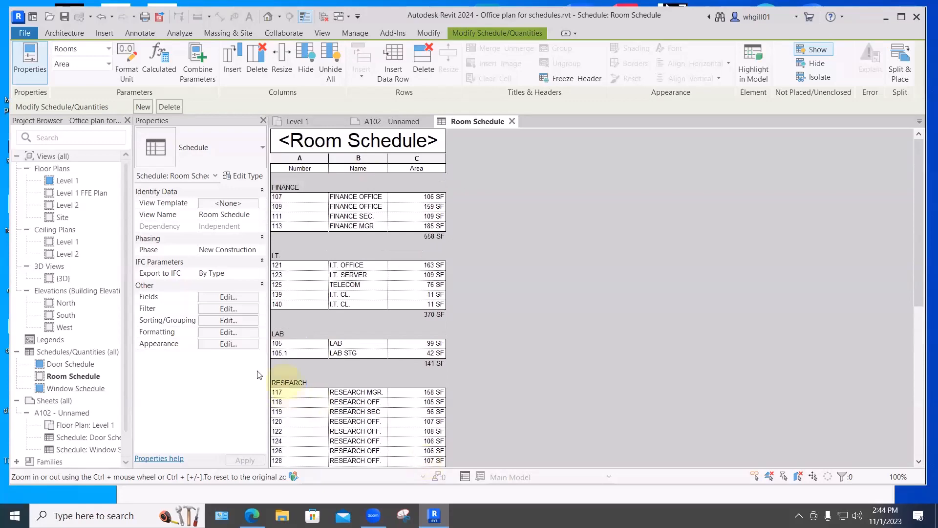
Place the Room Schedule on sheet A102, between the floor plan and the title block.
left_click(375, 121)
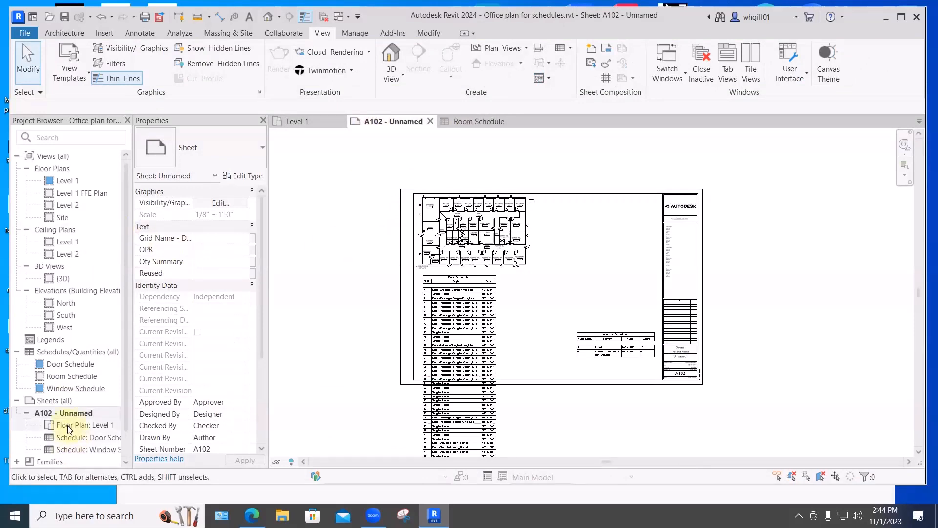
scroll(68, 424, "down", 1)
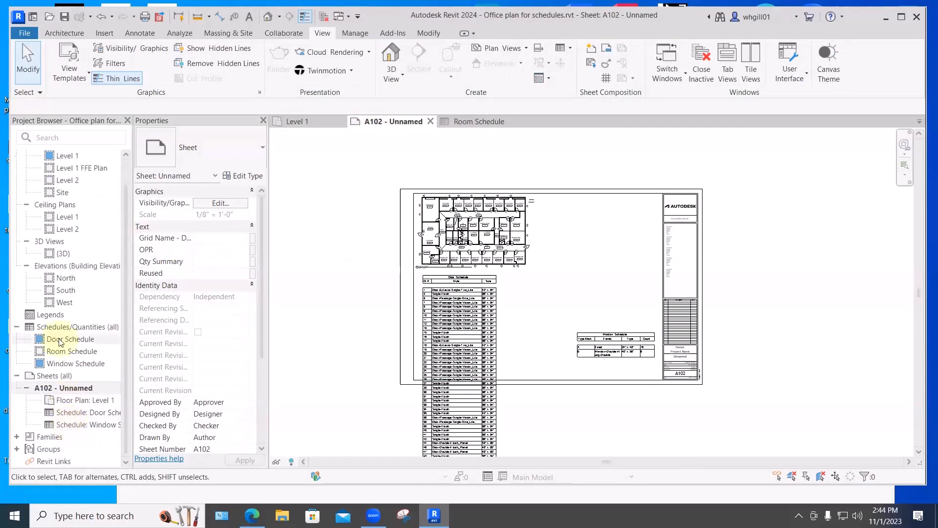
left_click_drag(56, 352, 570, 230)
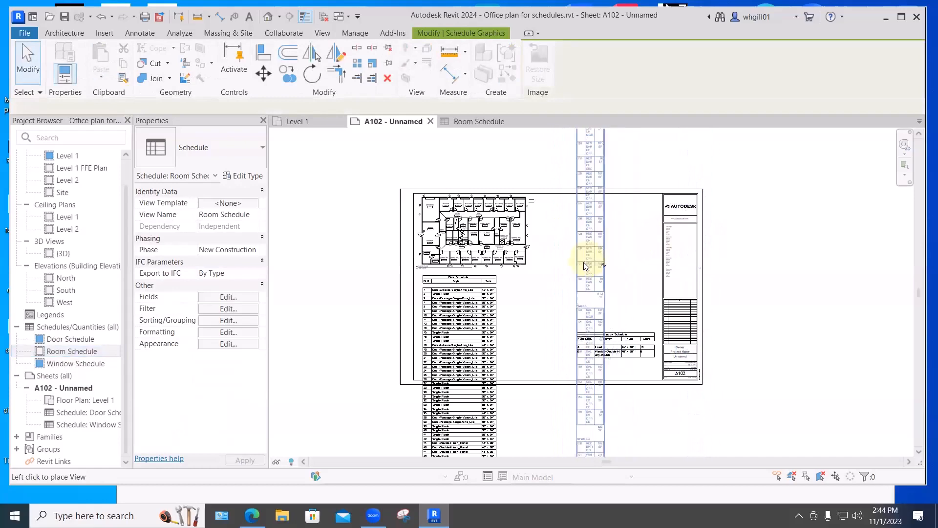
left_click(608, 245)
Widen the Name column of the placed Room Schedule so that most room names fit on one line.
scroll(597, 202, "up", 6)
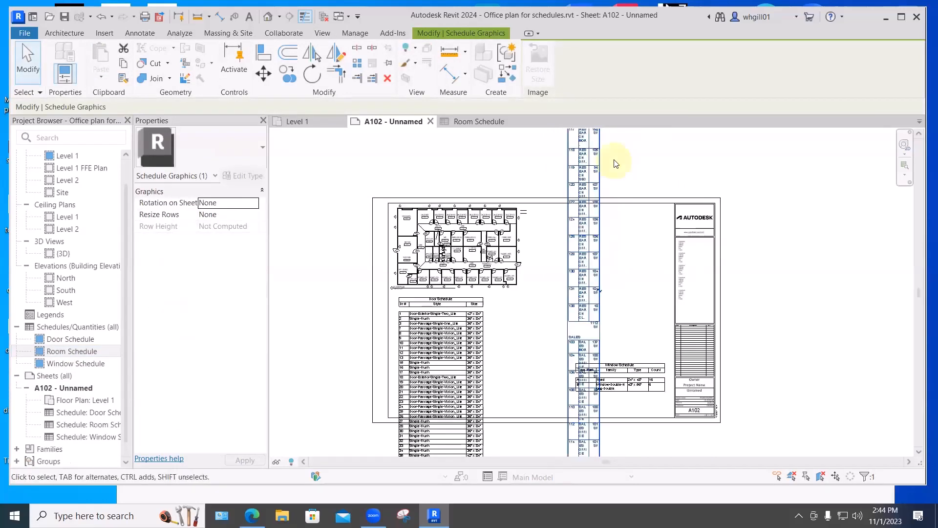
middle_click_drag(573, 197, 562, 368)
scroll(562, 369, "up", 3)
middle_click_drag(555, 329, 586, 474)
middle_click_drag(556, 187, 599, 406)
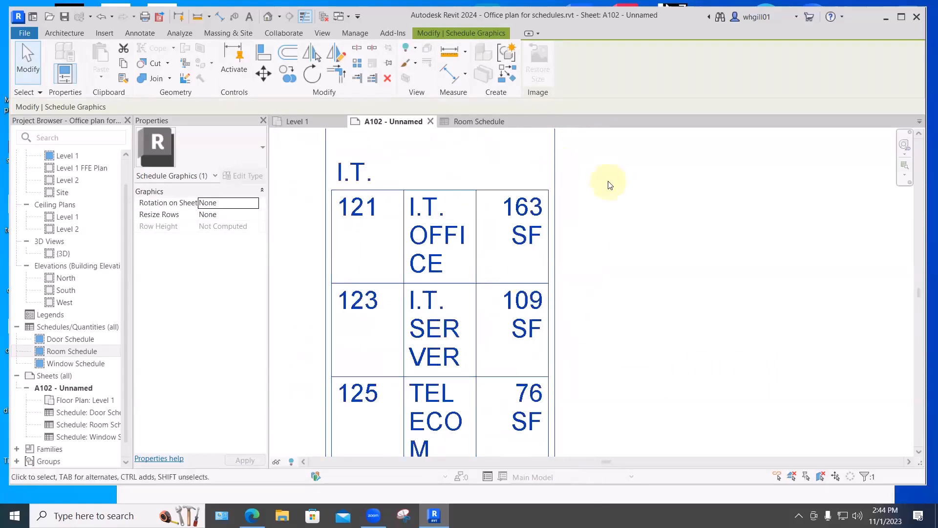
scroll(607, 182, "down", 4)
middle_click_drag(607, 283, 613, 297)
scroll(613, 297, "down", 2)
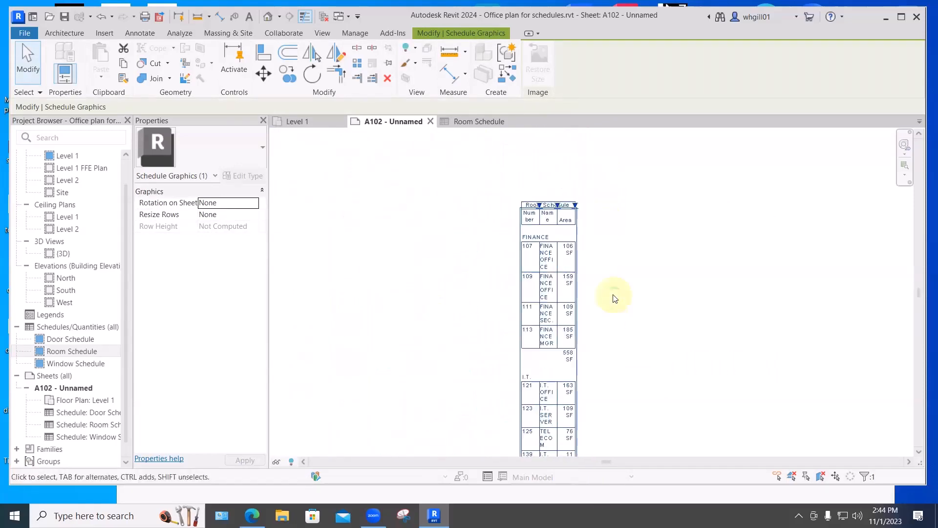
left_click_drag(558, 205, 630, 205)
left_click(674, 266)
Split the placed Room Schedule into two side-by-side segments on sheet A102.
scroll(675, 268, "down", 4)
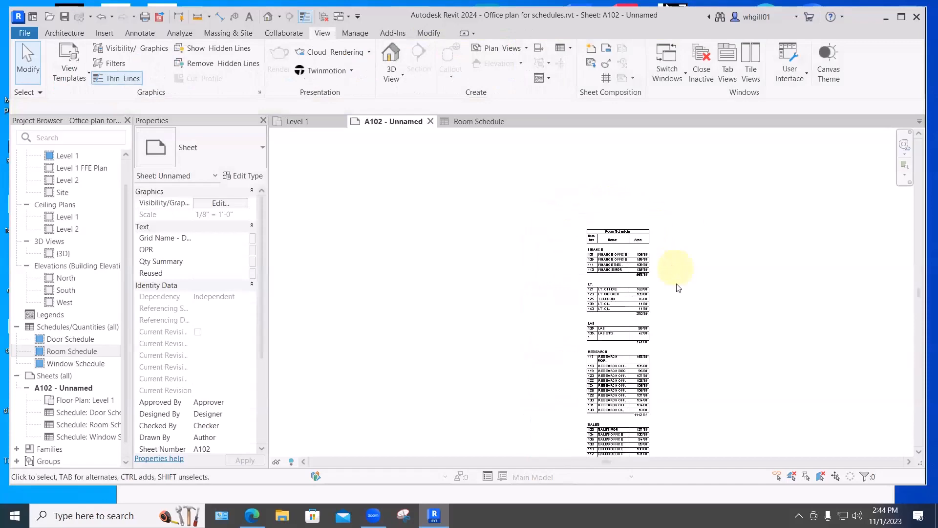
middle_click_drag(686, 321, 575, 248)
scroll(561, 242, "down", 4)
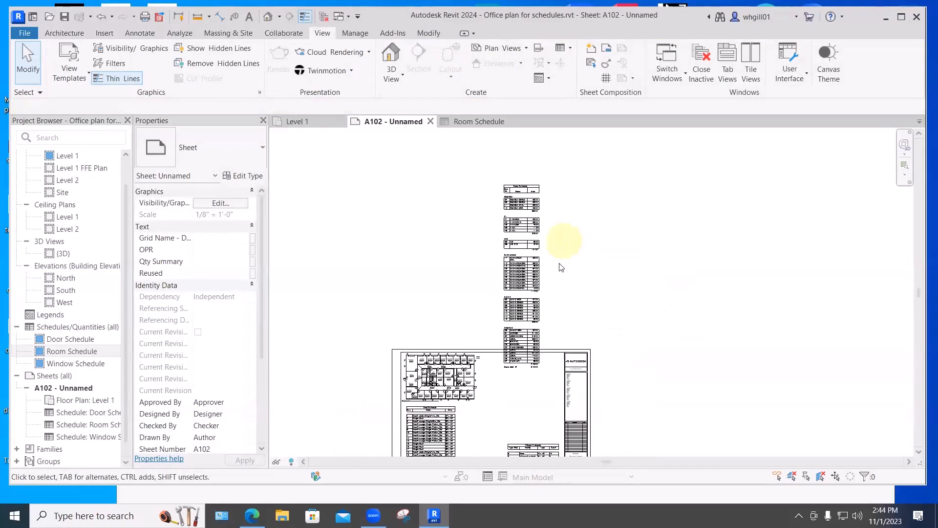
left_click(540, 277)
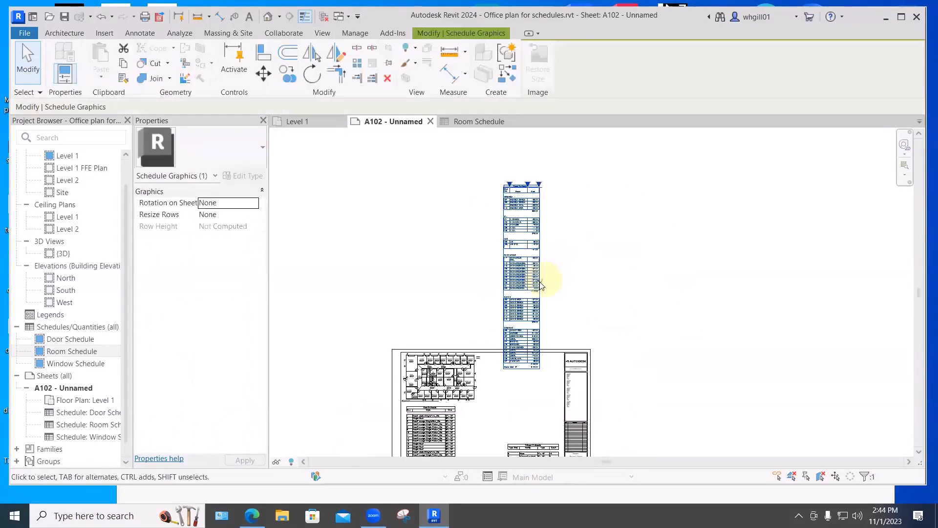
left_click(540, 276)
left_click(558, 287)
scroll(559, 287, "up", 2)
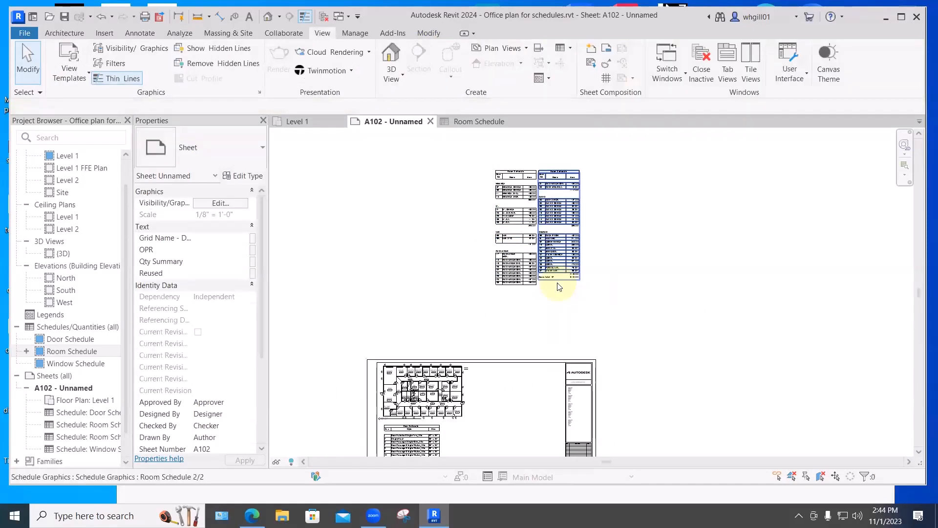
Lengthen the first Room Schedule segment on sheet A102 so the whole RESEARCH group fits and the second segment starts with SALES.
middle_click_drag(558, 299, 565, 338)
scroll(560, 318, "up", 1)
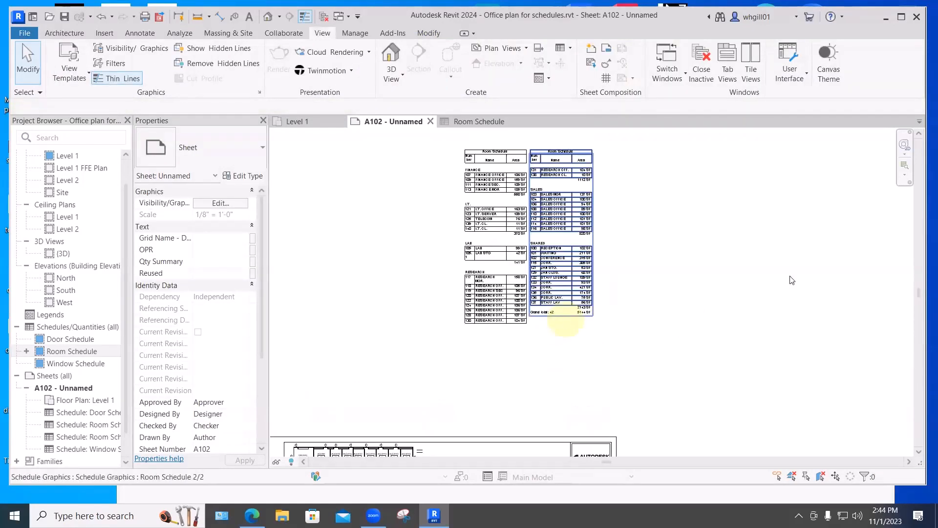
scroll(628, 275, "up", 2)
middle_click_drag(635, 245, 661, 307)
scroll(652, 300, "up", 1)
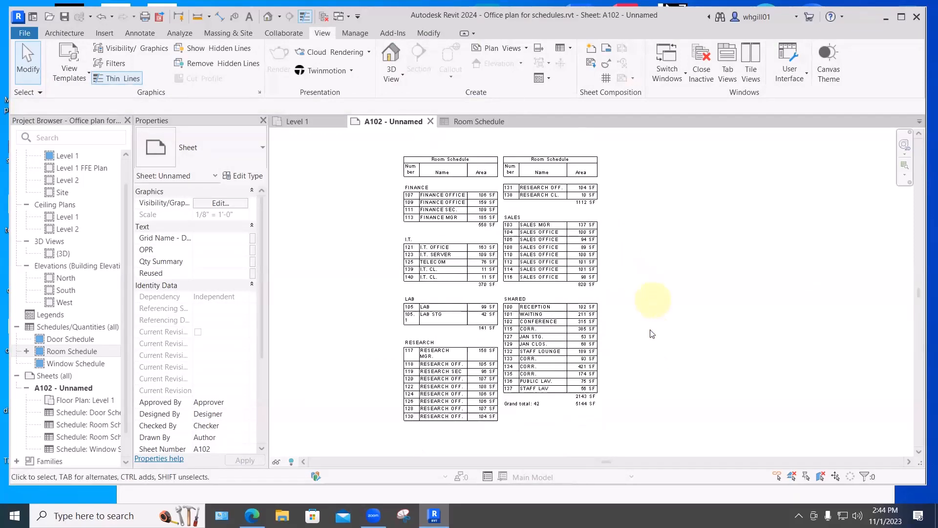
left_click(450, 421)
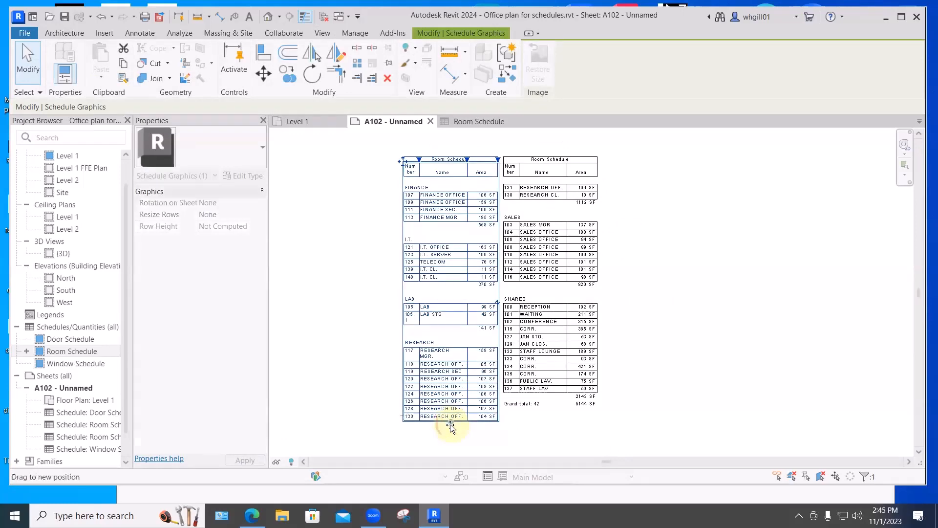
left_click_drag(450, 437, 451, 448)
left_click(532, 438)
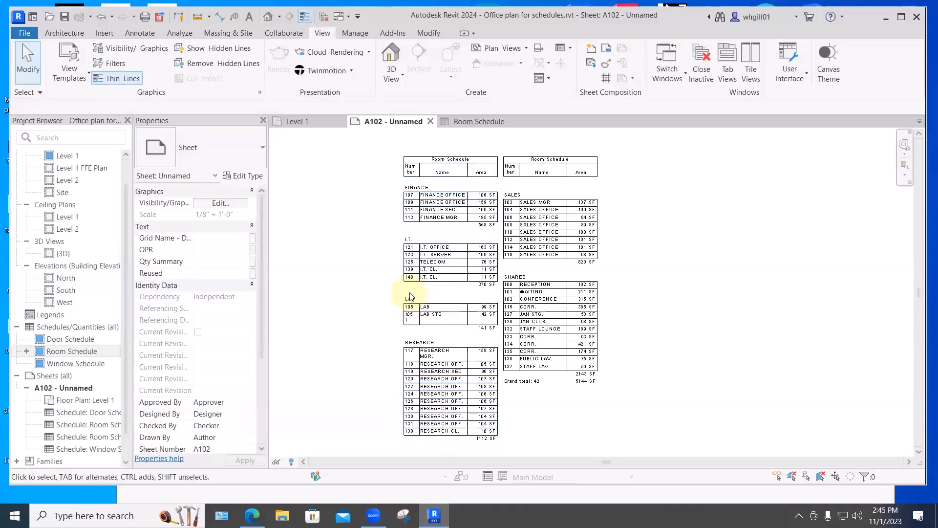
Remove the blank line between department groups in the Room Schedule's sorting and grouping settings.
left_click(431, 220)
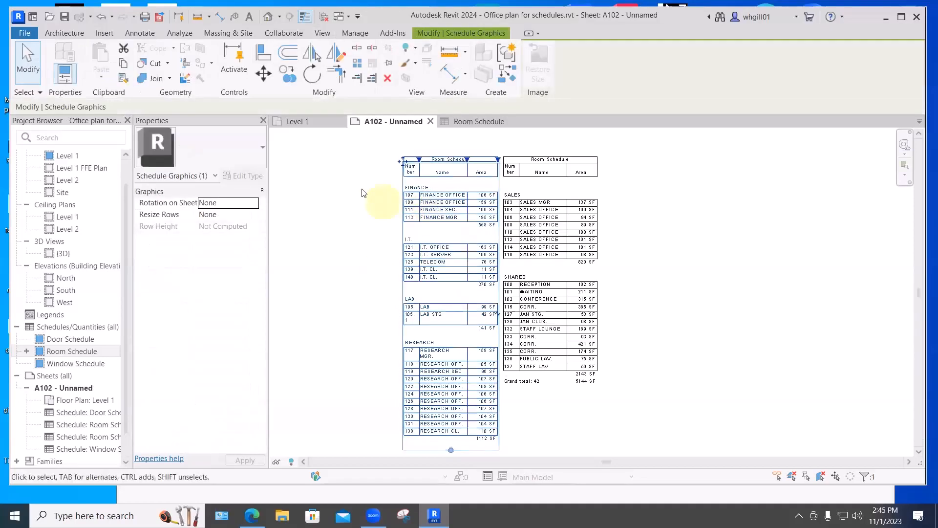
left_click(462, 121)
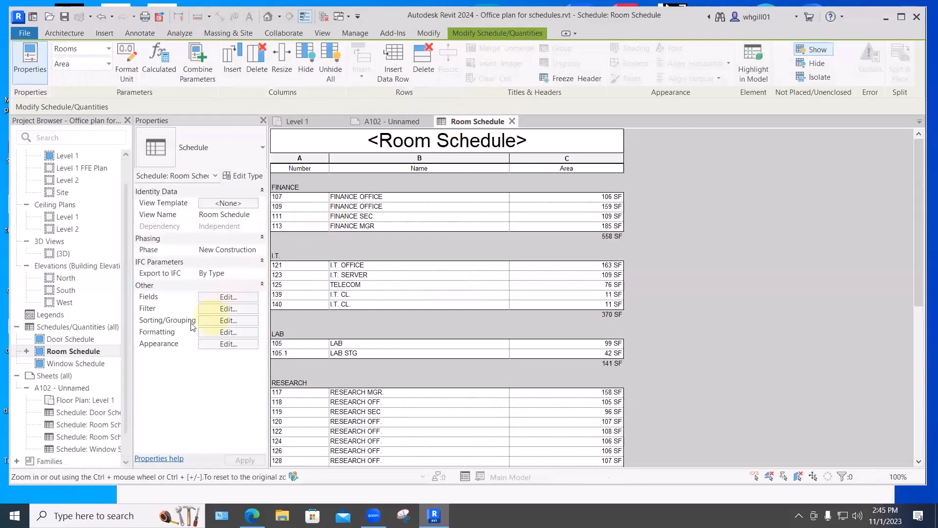
left_click(218, 320)
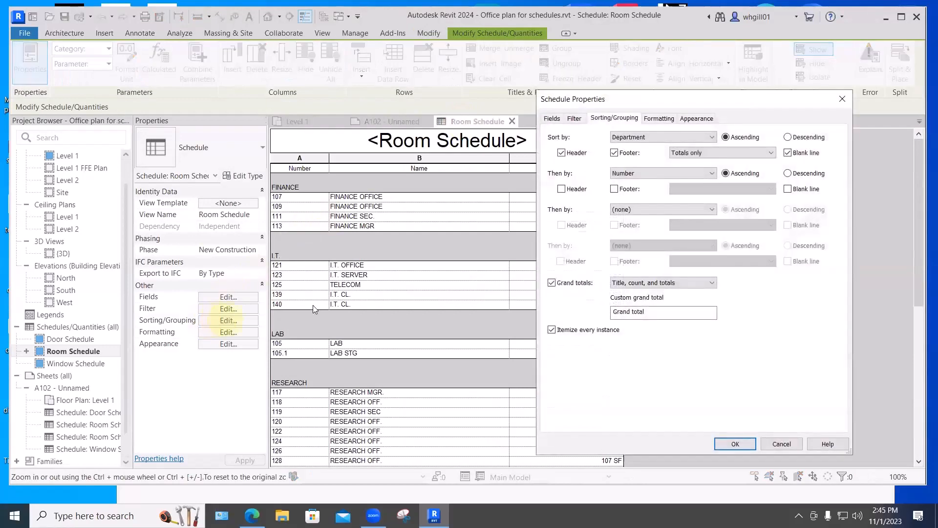
left_click(788, 153)
left_click(787, 153)
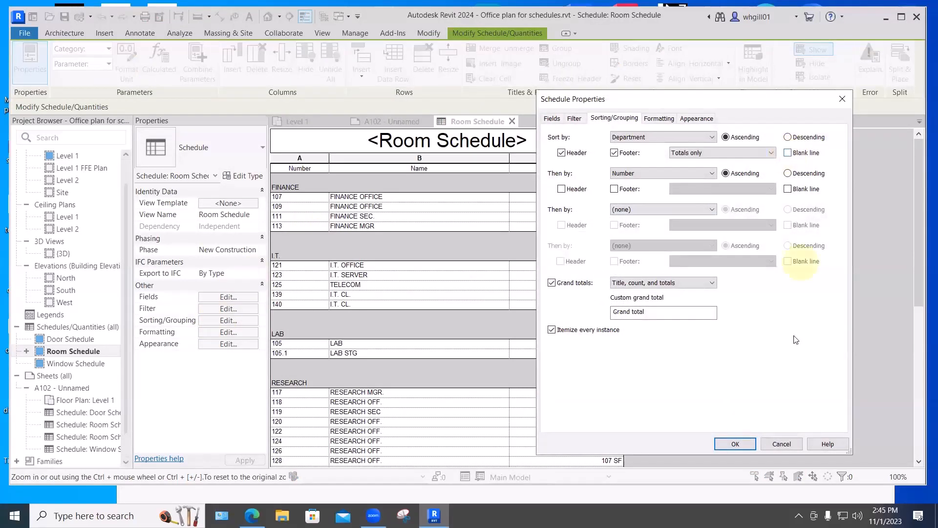
left_click(736, 444)
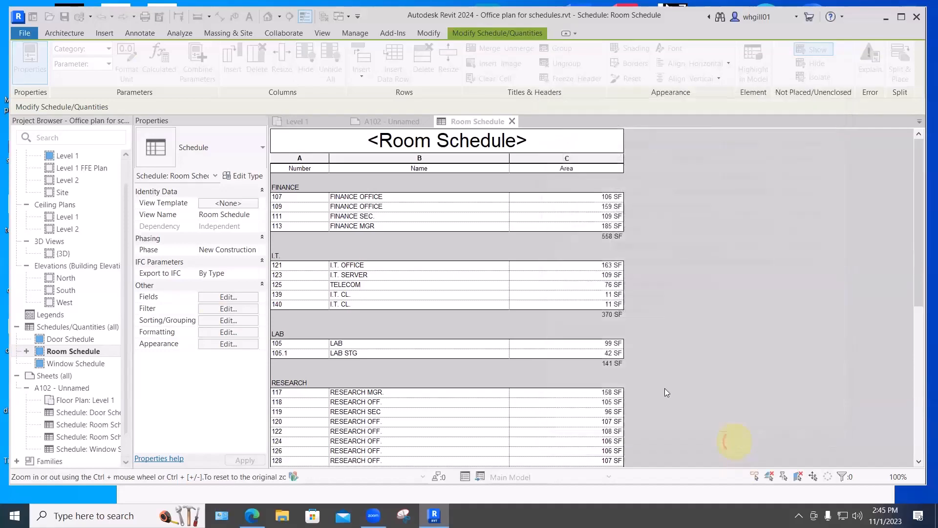
Shorten the first Room Schedule segment on sheet A102 so it ends after the RESEARCH total and SALES begins the second segment.
key("ctrl+Tab")
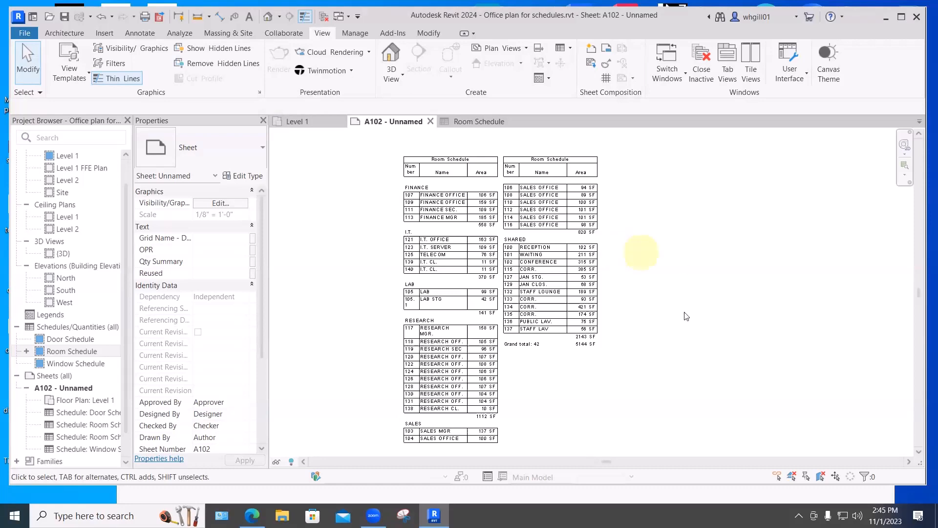
left_click(443, 413)
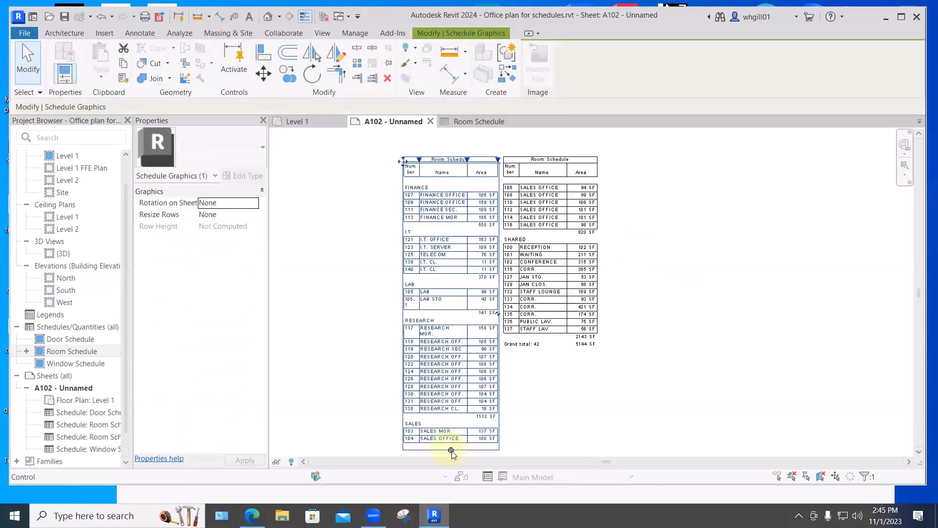
left_click_drag(451, 451, 453, 427)
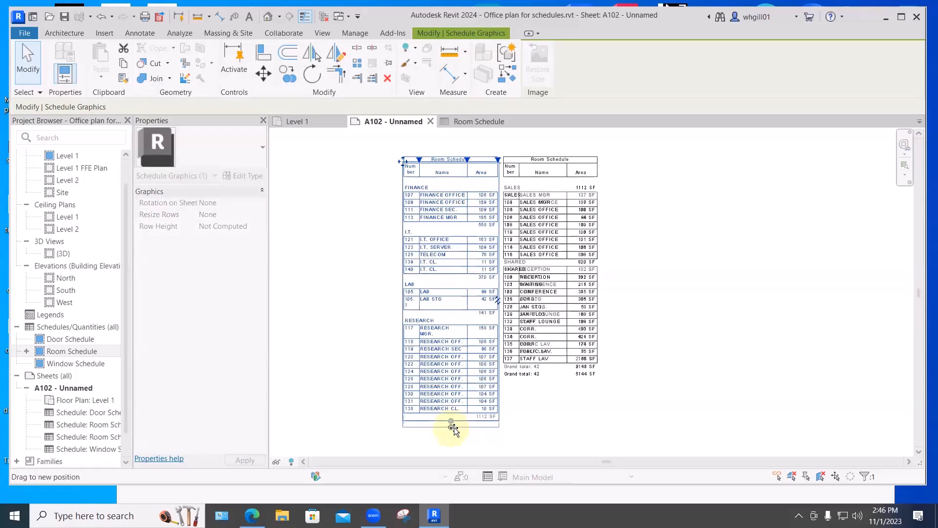
left_click(526, 434)
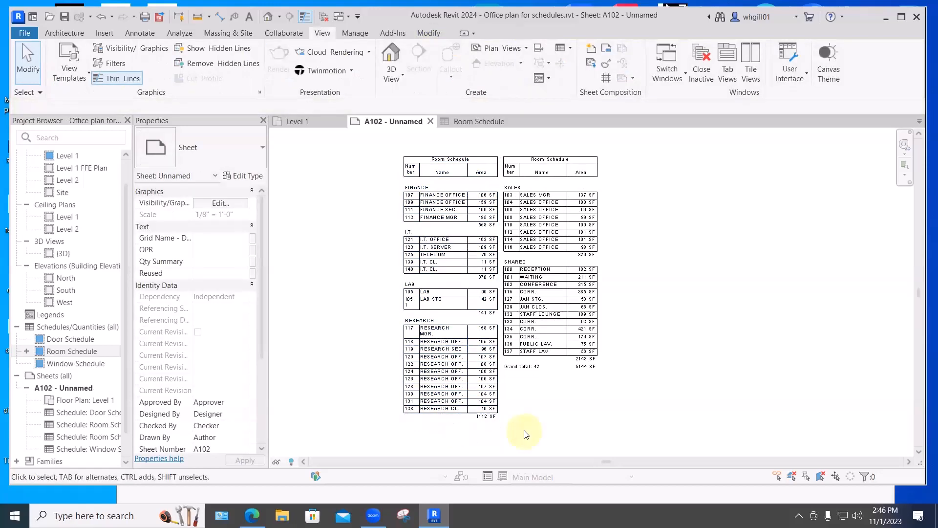
Apply the Rooms color scheme by Department to the Level 1 floor plan.
key("ctrl+Tab")
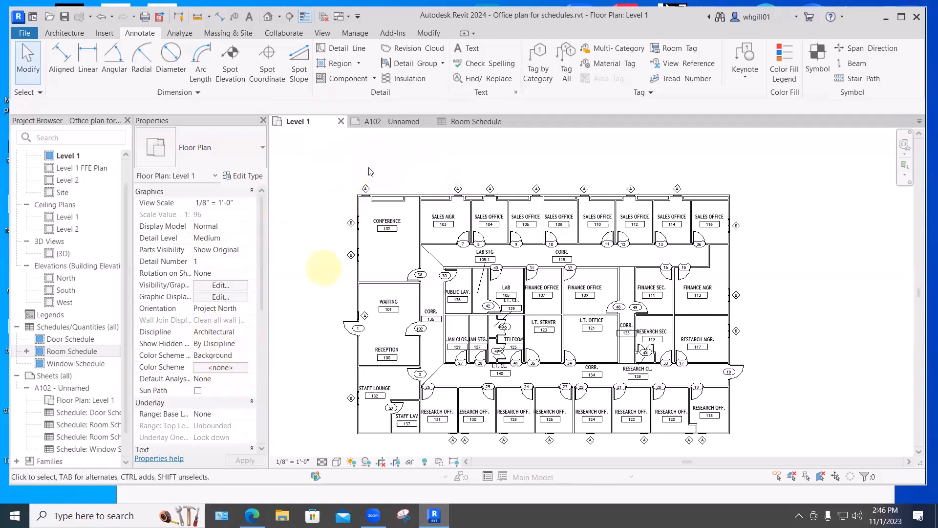
left_click(223, 369)
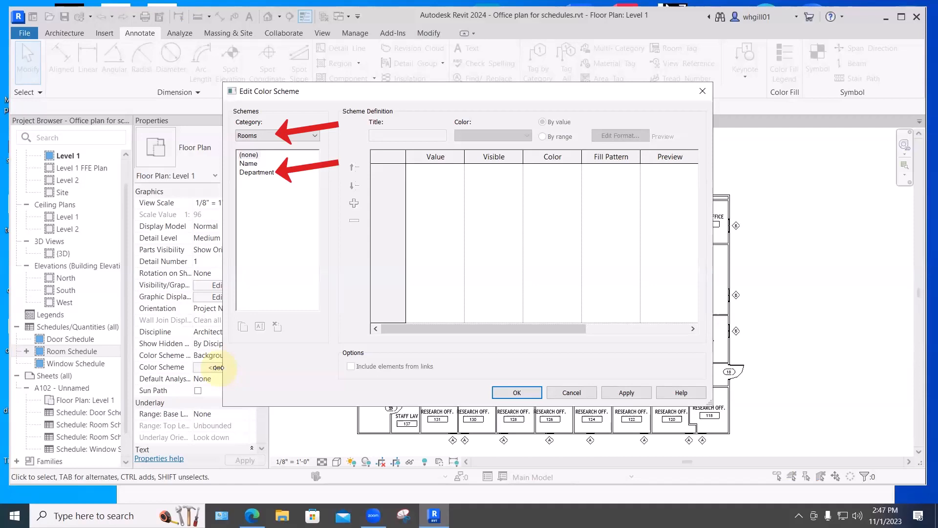
left_click(249, 136)
left_click(249, 139)
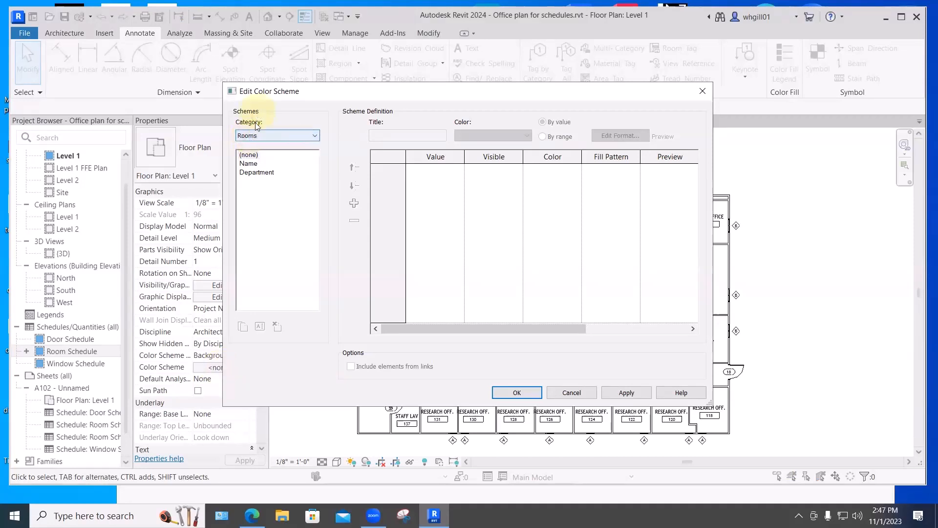
left_click(252, 173)
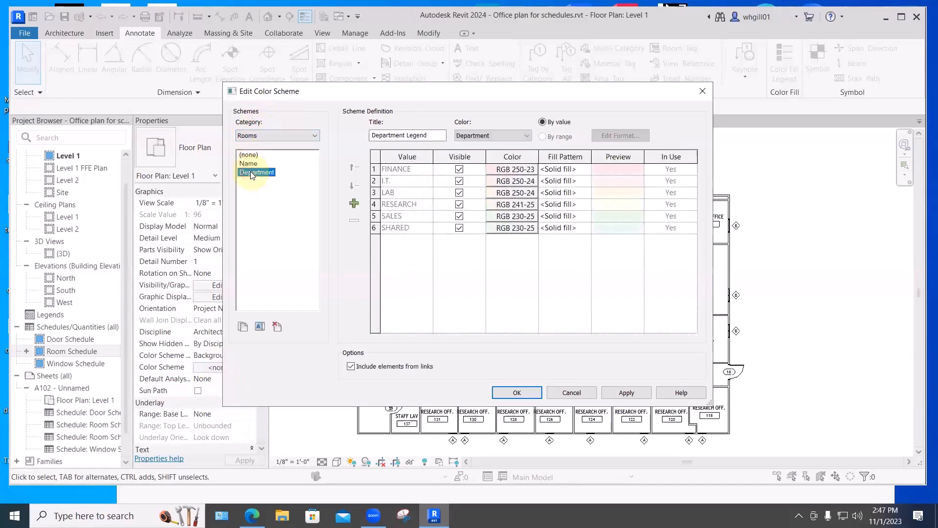
left_click(612, 394)
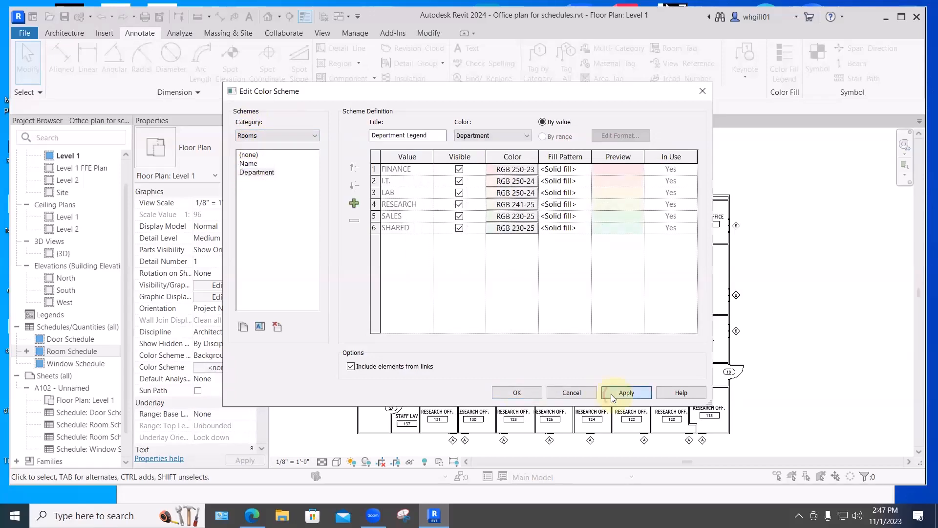
left_click(516, 392)
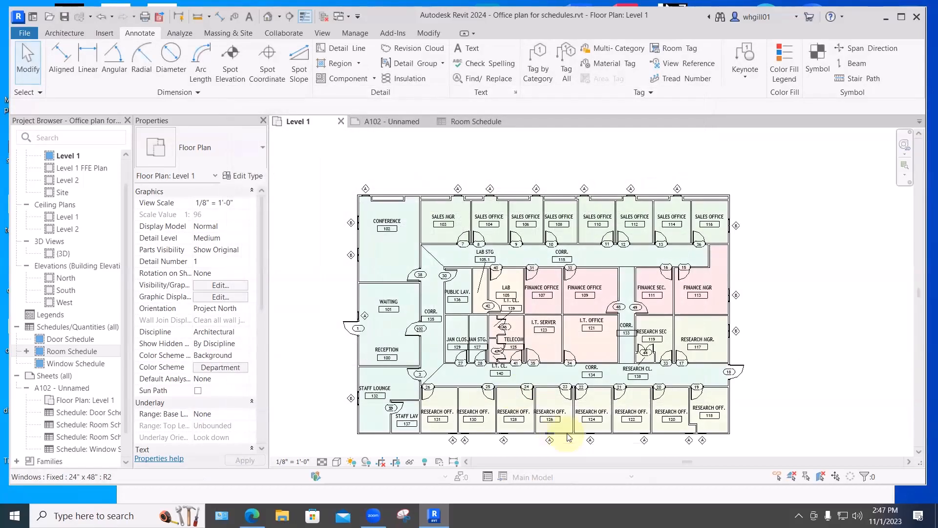
In the Department color scheme, darken FINANCE to RGB 230-125-125 and I.T. to RGB 224-162-099.
left_click(219, 368)
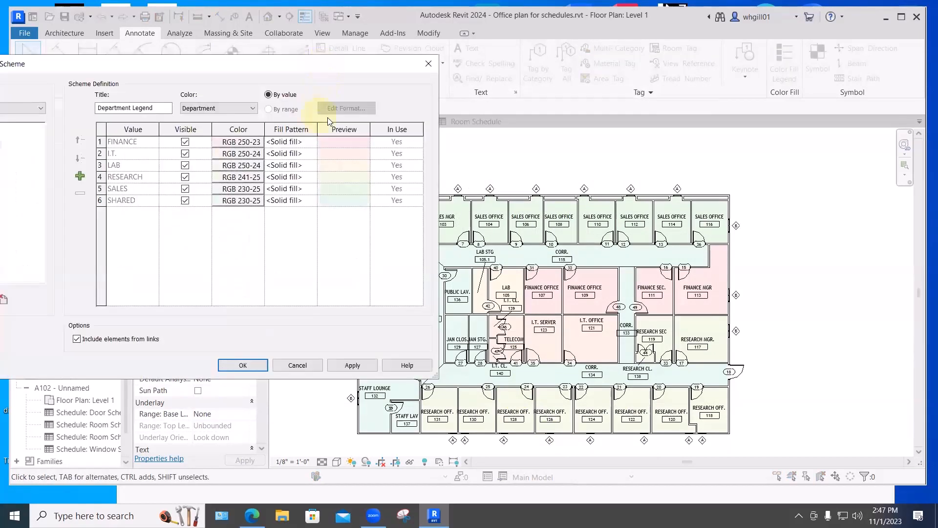
left_click(239, 142)
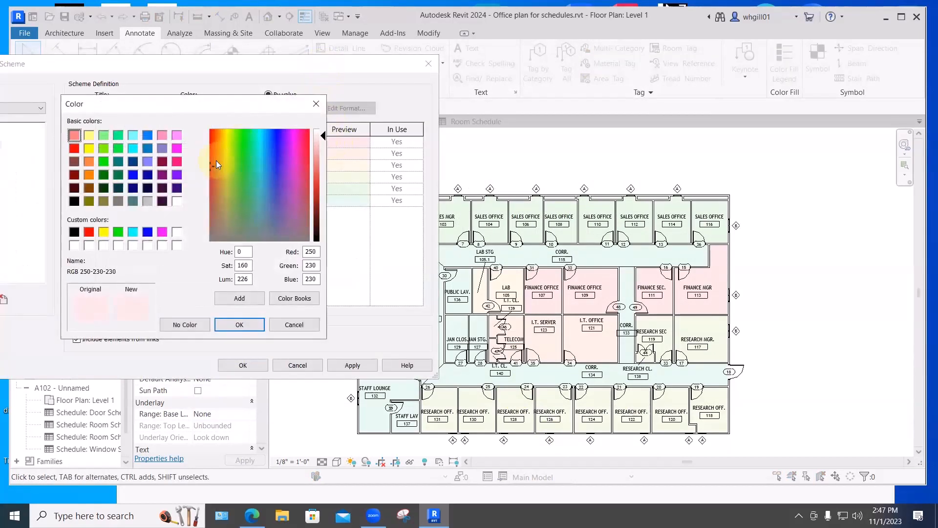
left_click(318, 165)
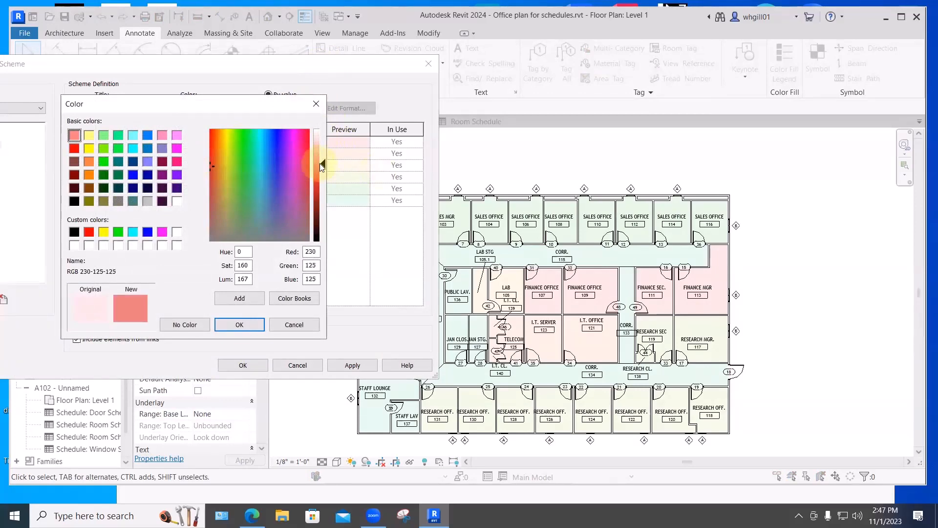
left_click(236, 323)
left_click(344, 155)
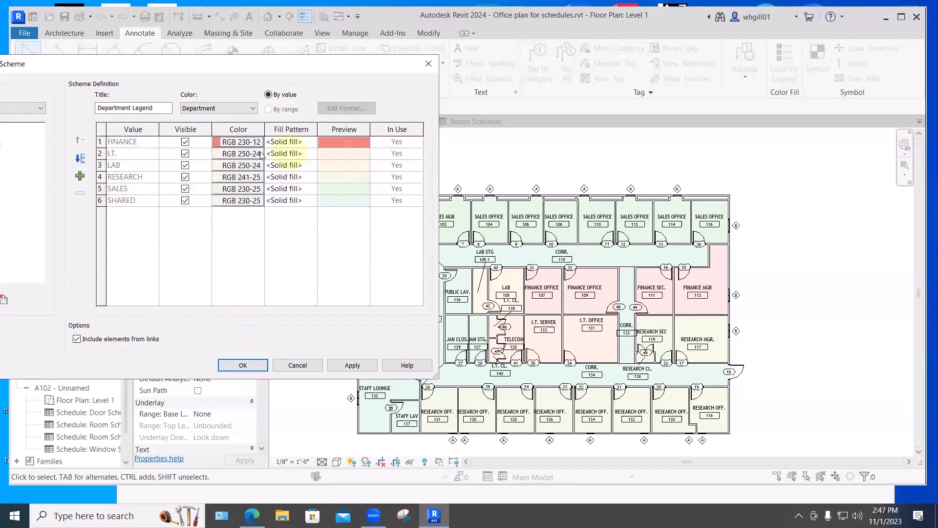
left_click(241, 153)
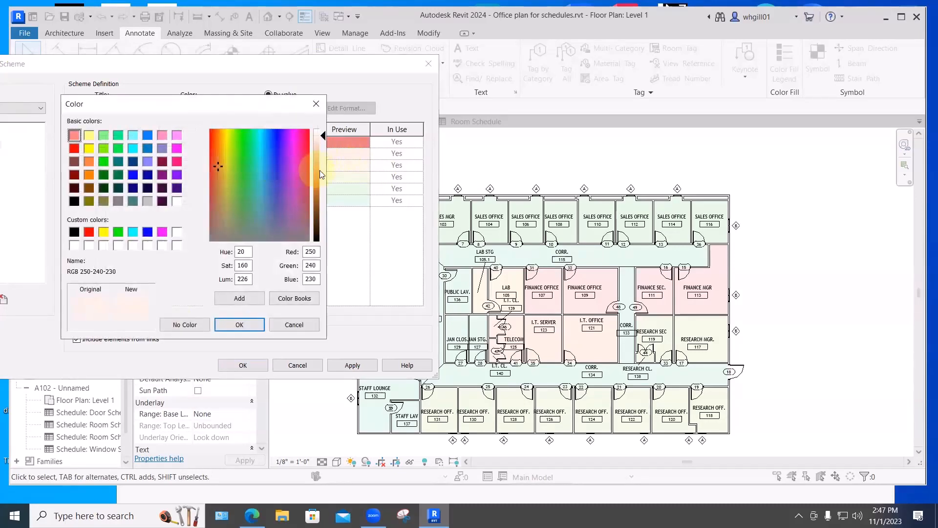
left_click(320, 170)
left_click(240, 324)
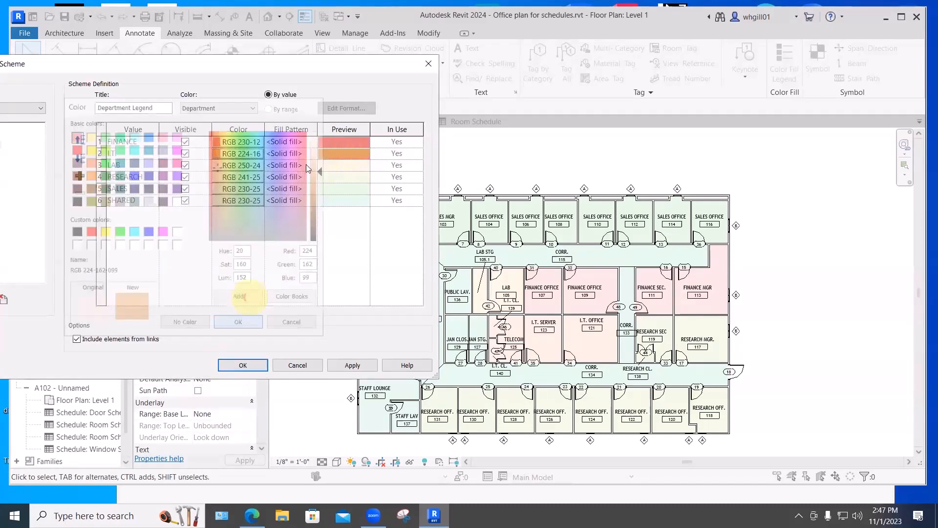
Darken the LAB color to RGB 219-204-074 and the RESEARCH color to RGB 155-219-077.
left_click(236, 165)
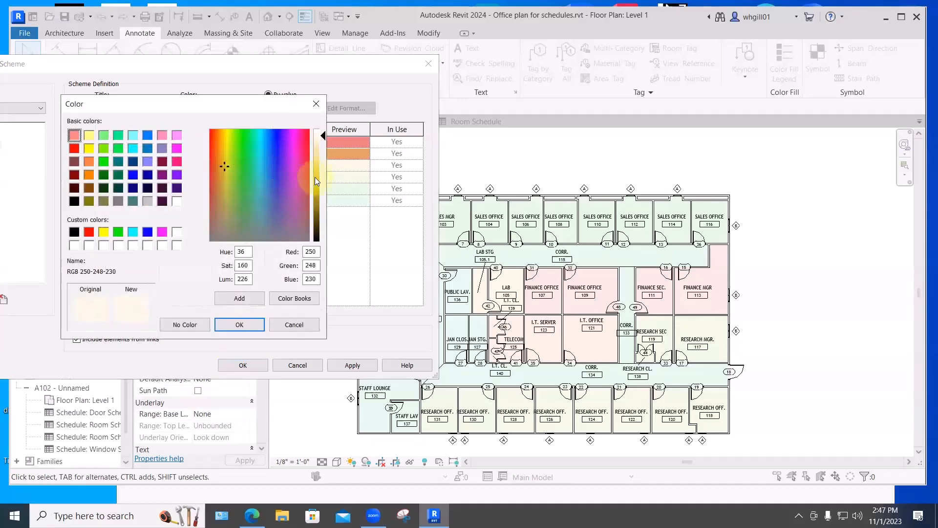
left_click(316, 176)
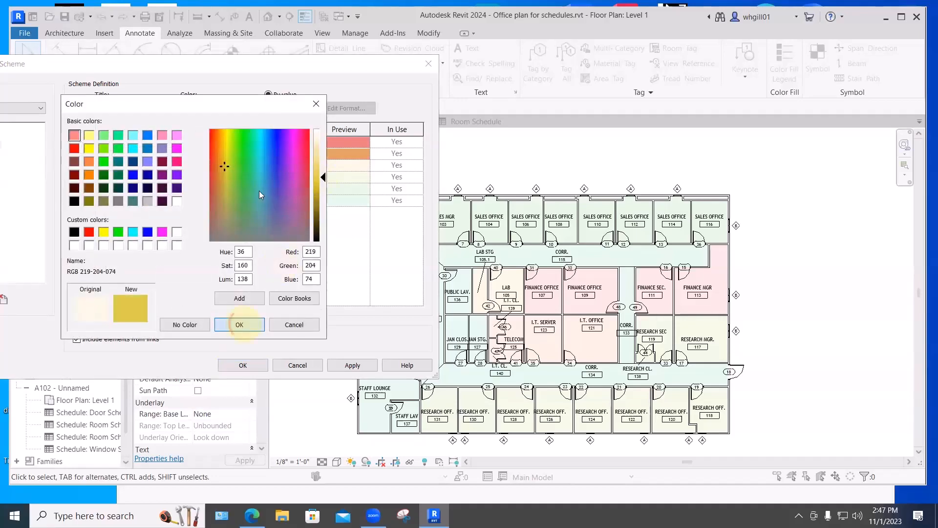
left_click(240, 324)
left_click(236, 177)
left_click(316, 177)
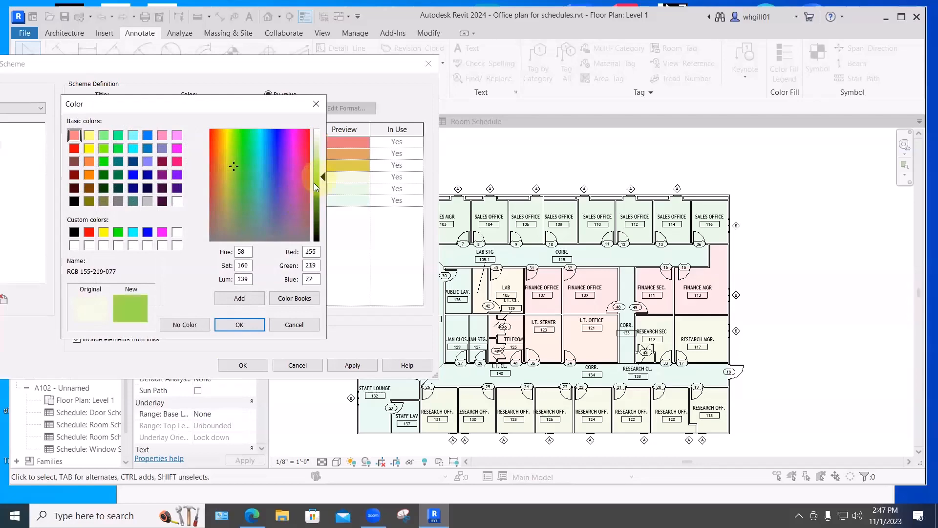
left_click(239, 324)
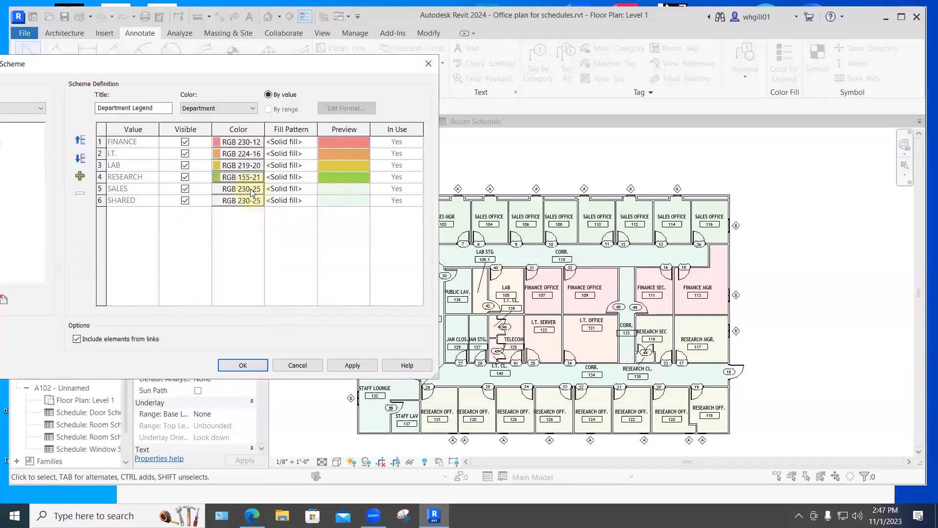
Darken SALES to RGB 046-214-046 and SHARED to RGB 055-215-135, and apply the edited scheme to the floor plan.
left_click(251, 192)
left_click(315, 184)
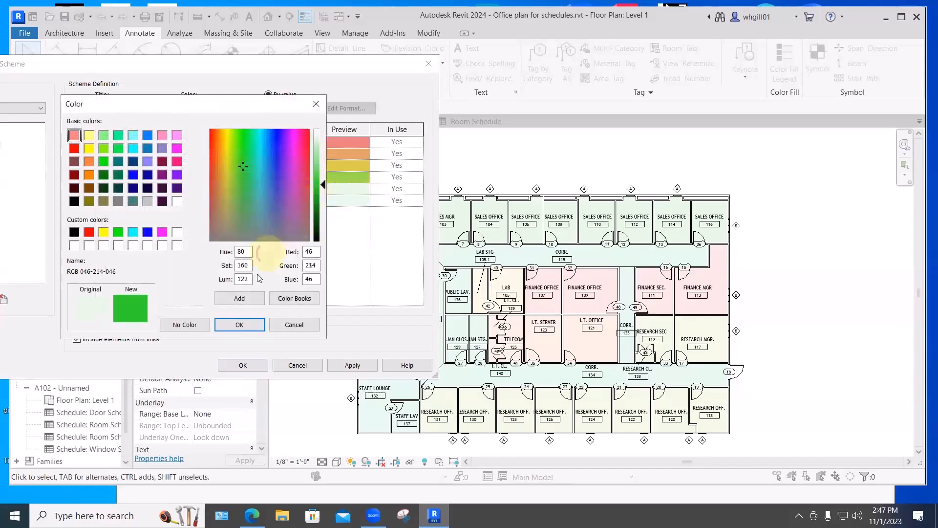
left_click(239, 324)
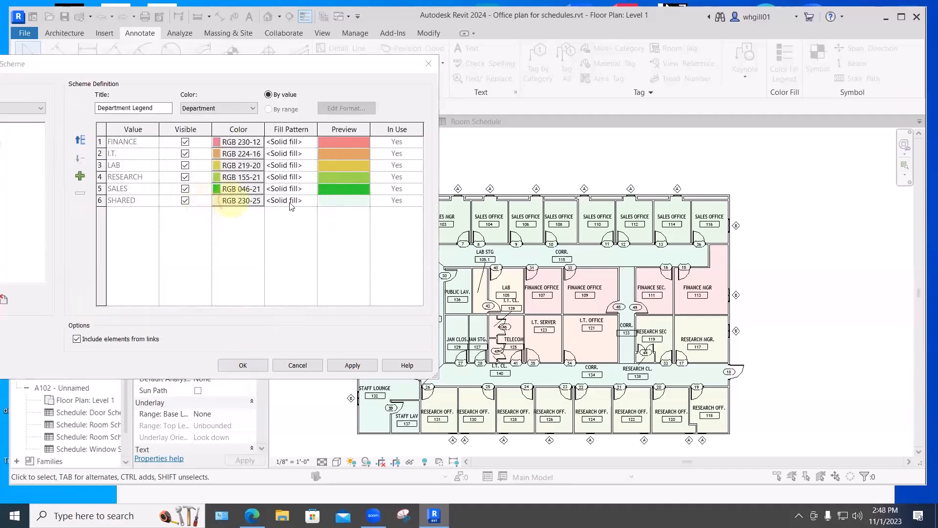
left_click(238, 201)
left_click(318, 182)
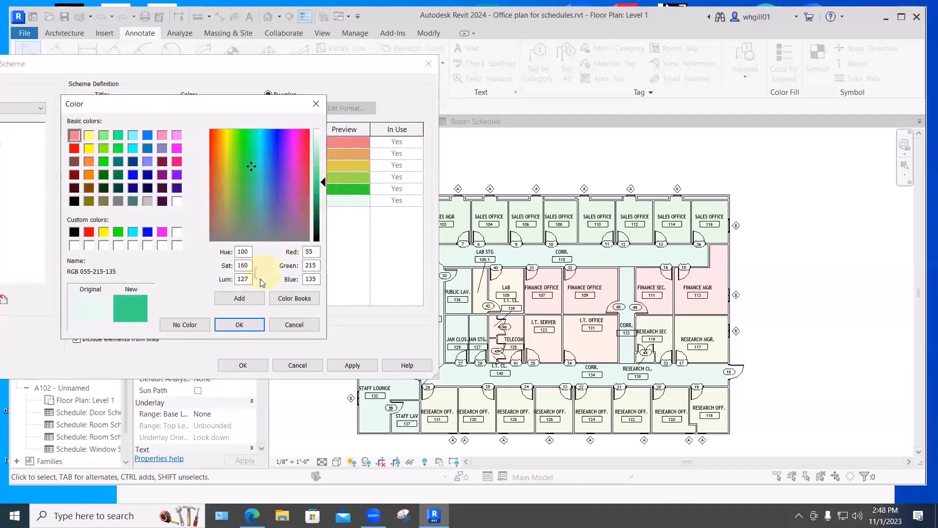
left_click(244, 325)
key("Return")
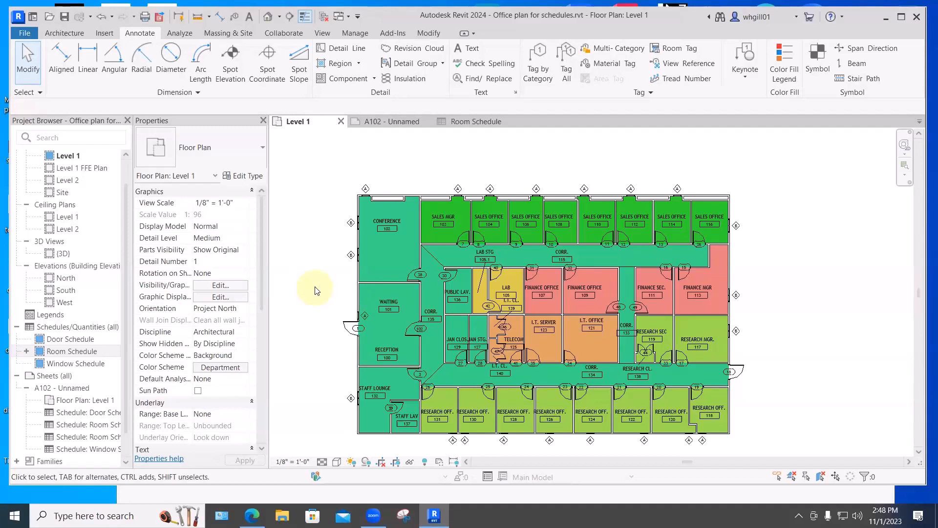
Place a Department color fill legend beside the upper-right corner of the Level 1 floor plan.
middle_click_drag(337, 268, 329, 268)
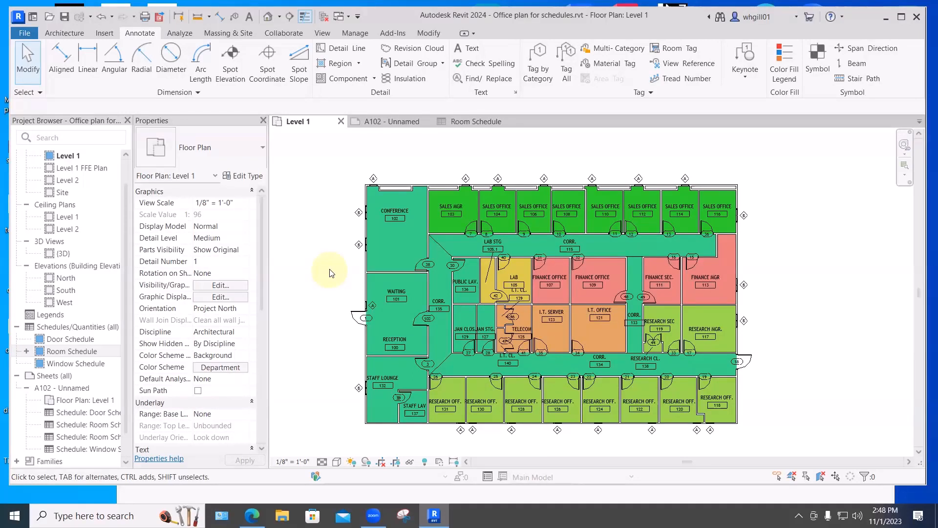
left_click(783, 71)
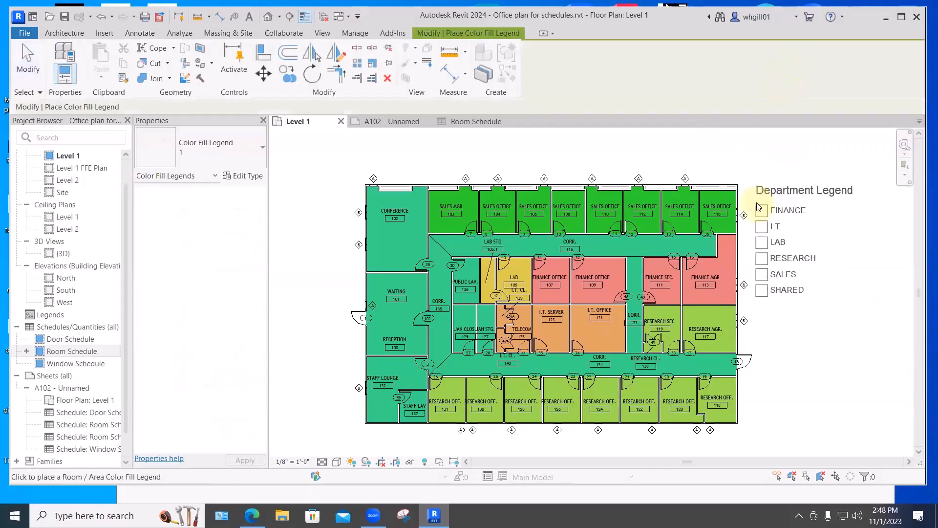
left_click(758, 186)
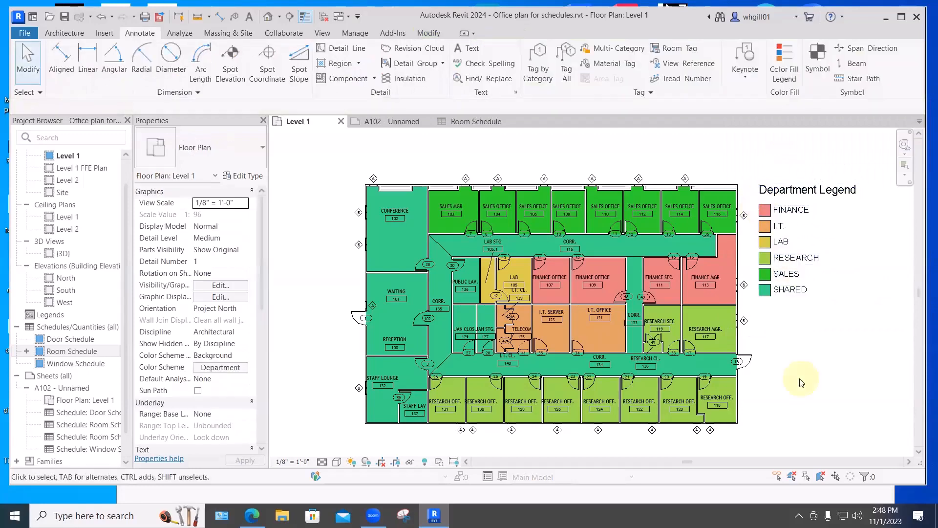
Change the SHARED color in the Department color scheme to a medium blue and apply it to the floor plan.
left_click(209, 368)
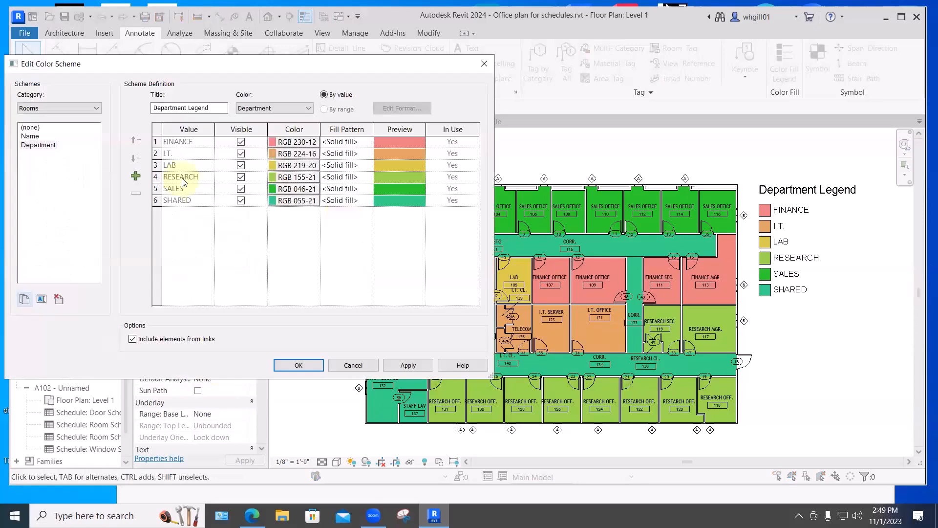
left_click(293, 201)
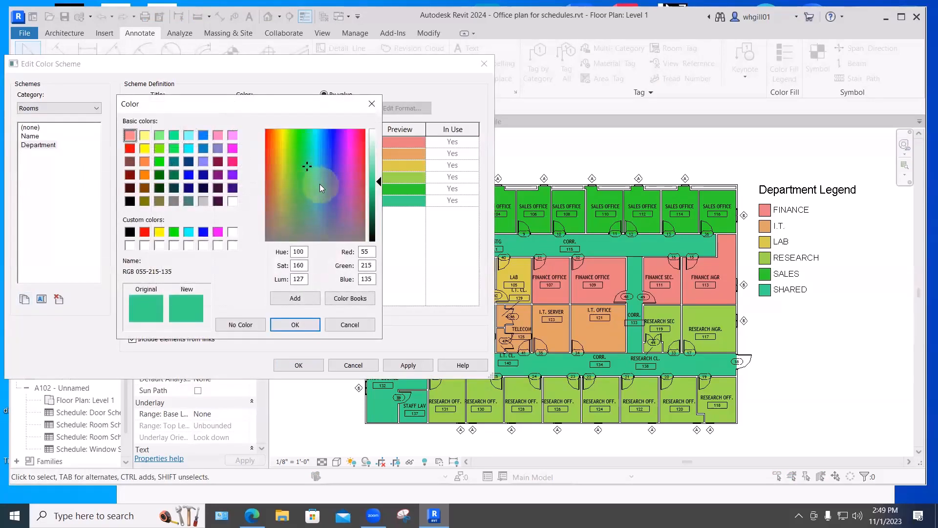
left_click(320, 183)
left_click(296, 325)
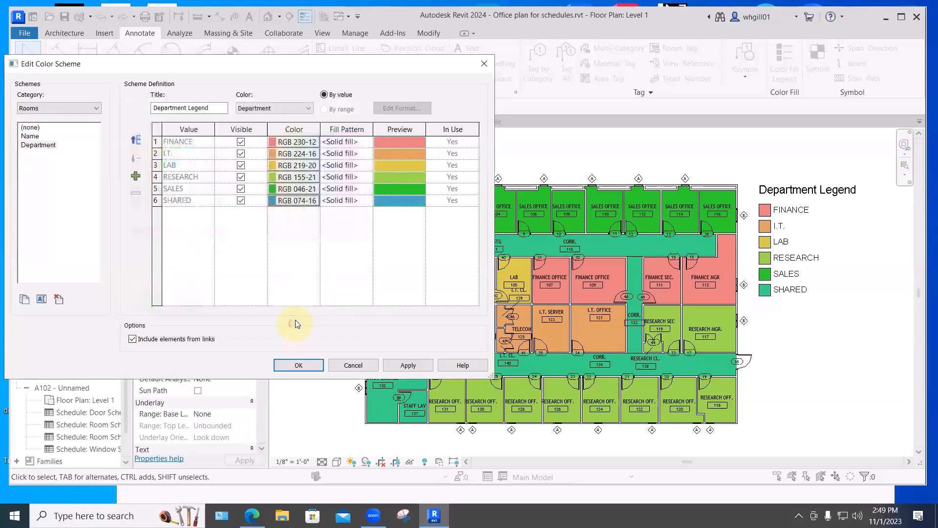
left_click(400, 364)
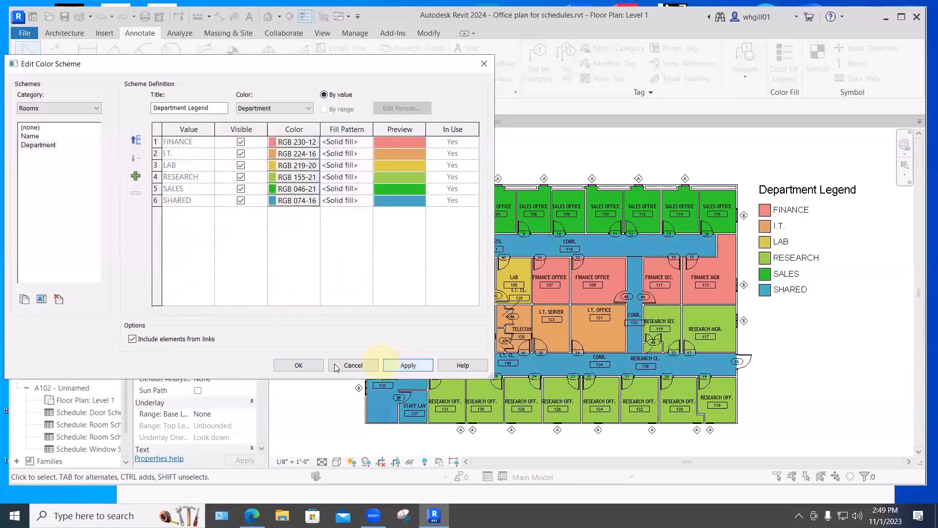
left_click(299, 365)
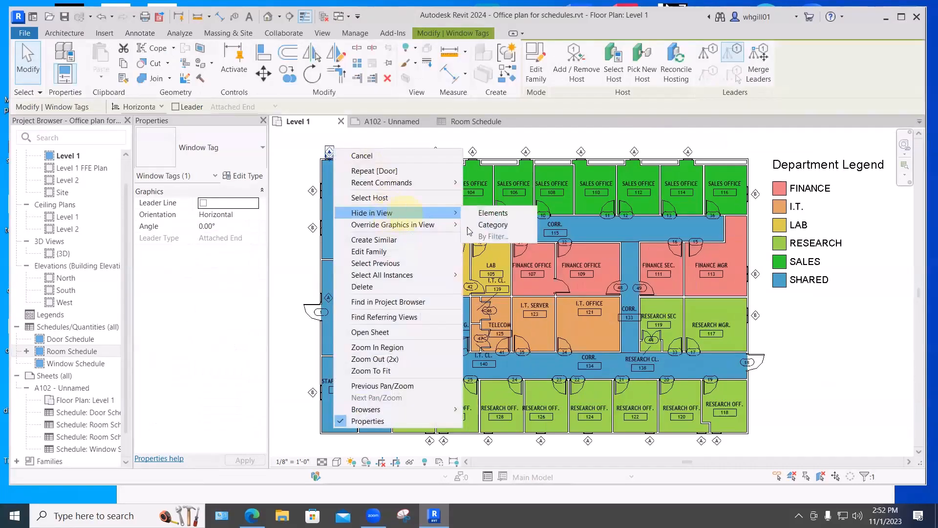
Hide the entire window tag and door tag categories in the Level 1 floor plan view.
key("Escape")
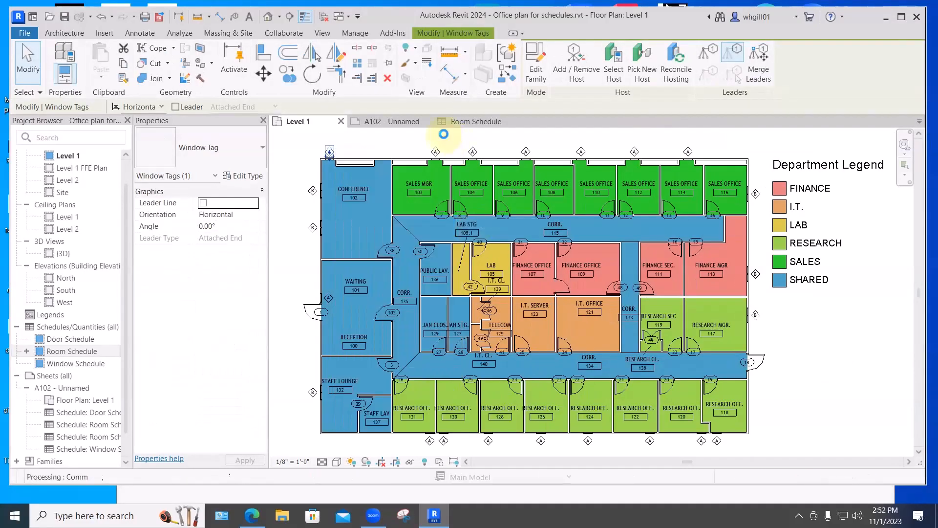
left_click(402, 143)
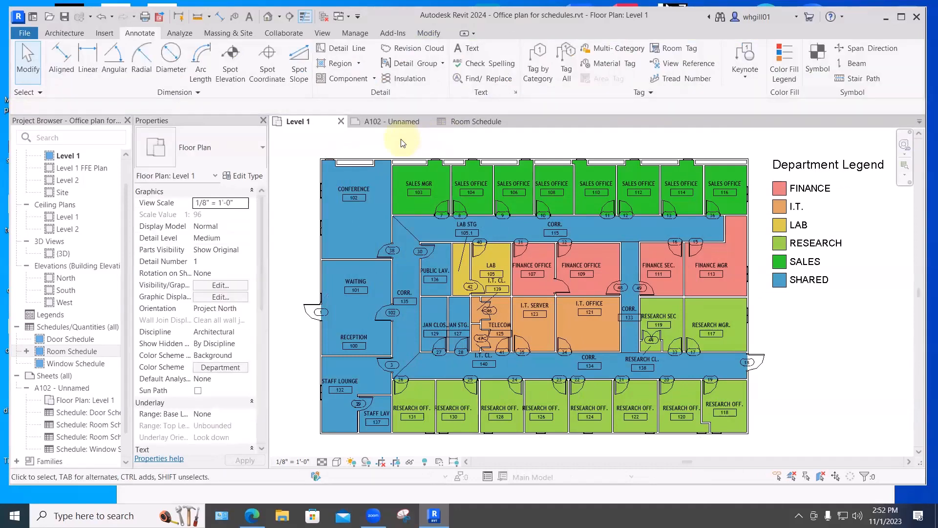
scroll(317, 317, "up", 5)
left_click(317, 315)
right_click(314, 299)
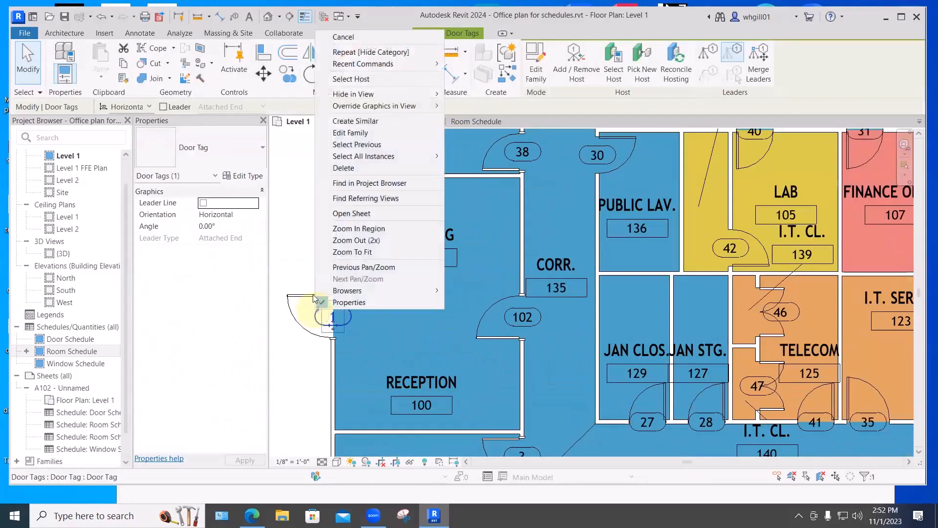
mouse_move(353, 94)
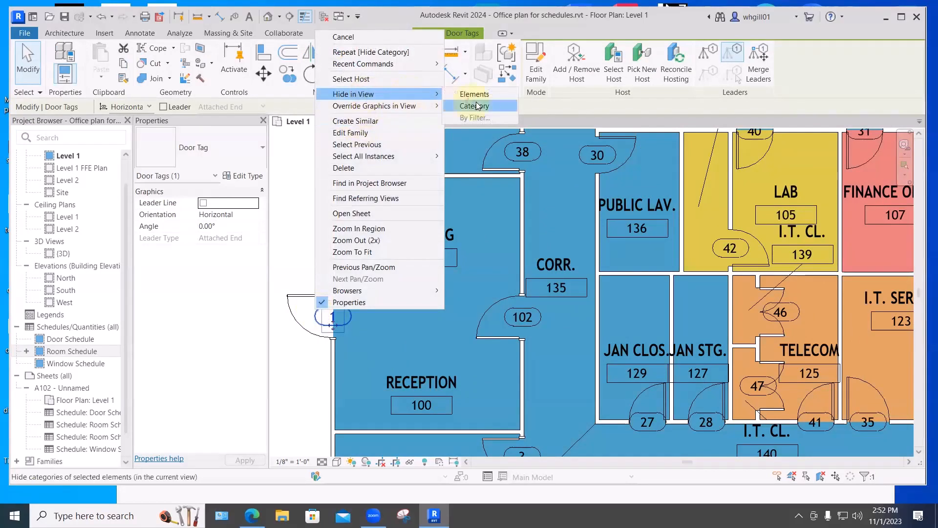
left_click(474, 106)
left_click(297, 207)
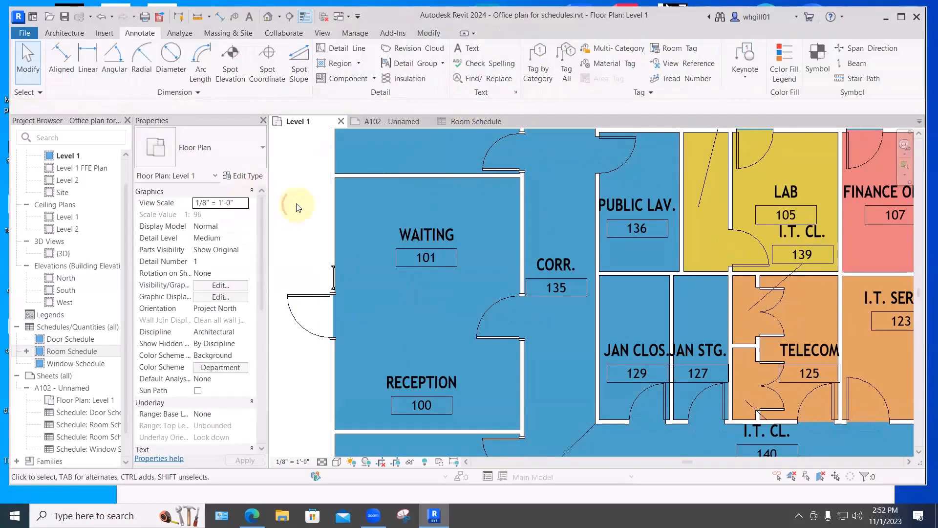
scroll(297, 207, "down", 5)
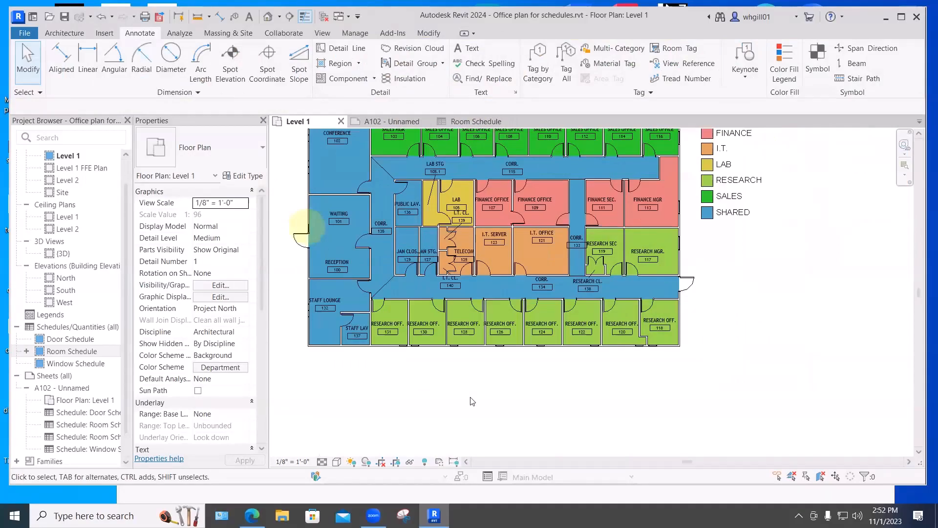